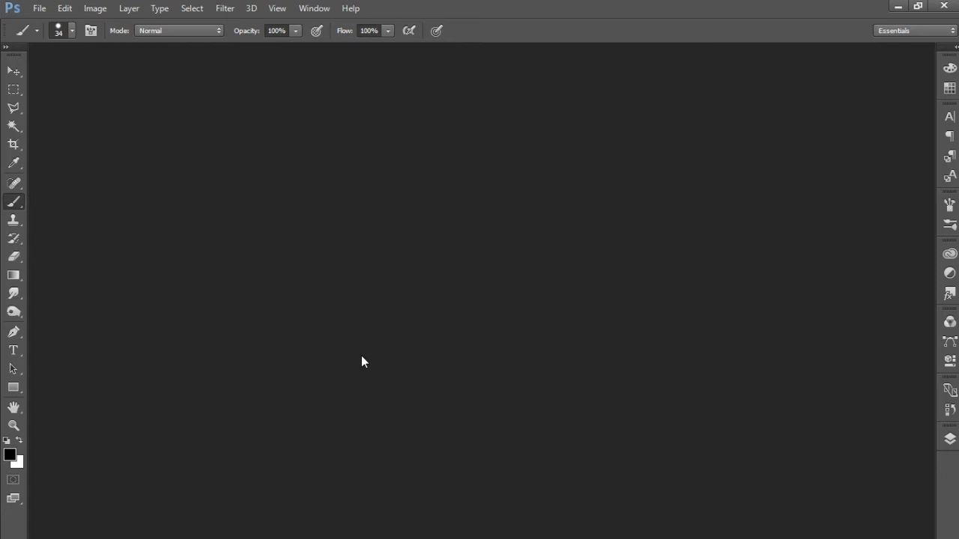
Step: Switch to the Photos window to view the reference image creative_design_solutions.jpg, and minimize it to return to Photoshop
mouse_move(401, 536)
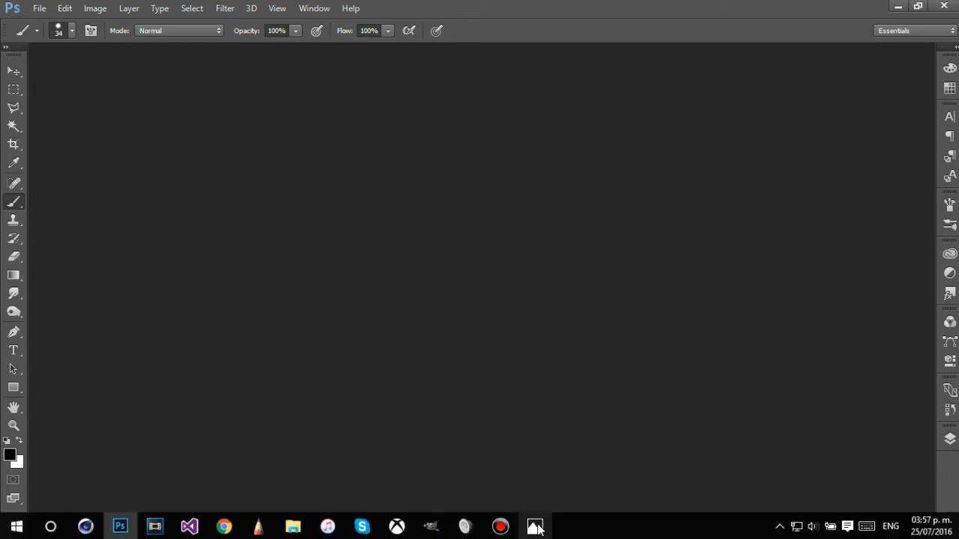
mouse_move(541, 531)
left_click(535, 483)
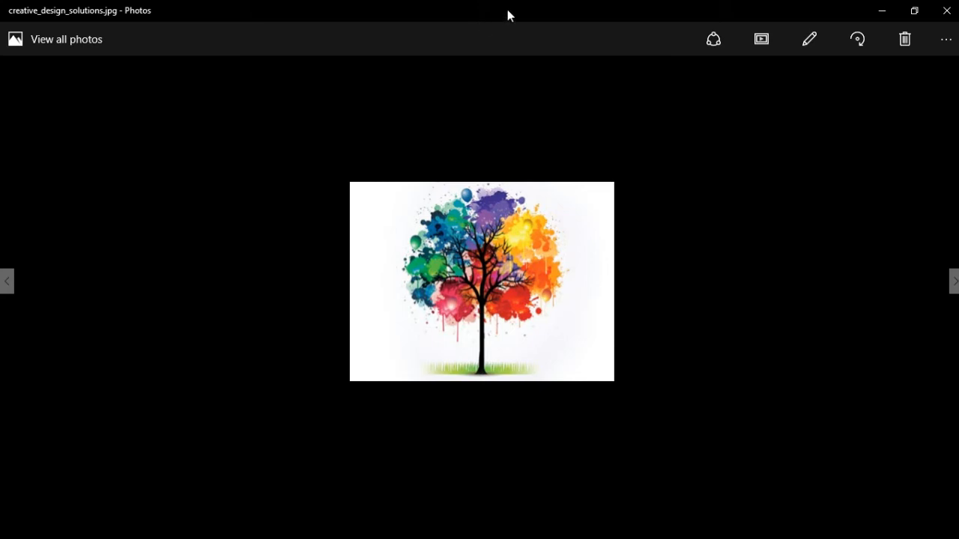
left_click(880, 7)
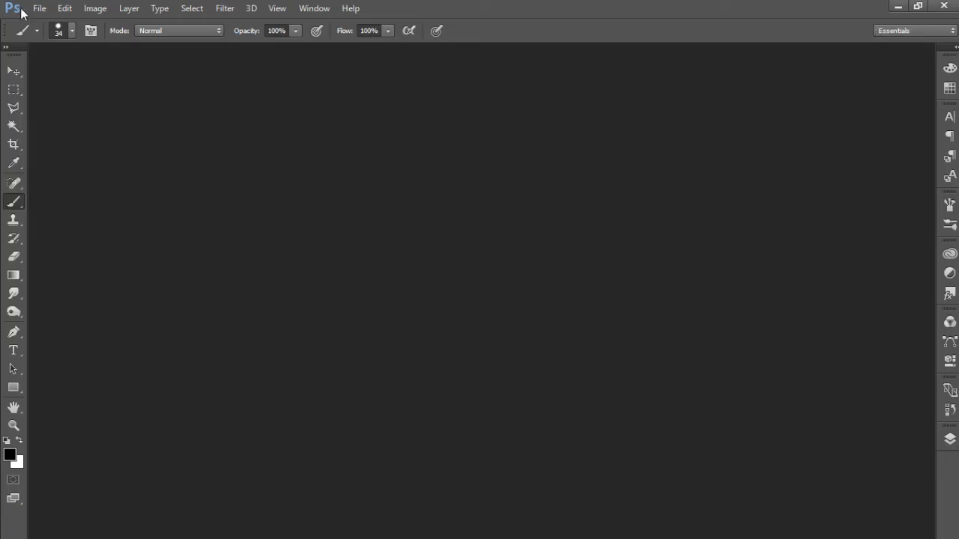
Step: Create a new 1920 × 1080 pixel RGB document with a white background
left_click(57, 9)
left_click(43, 23)
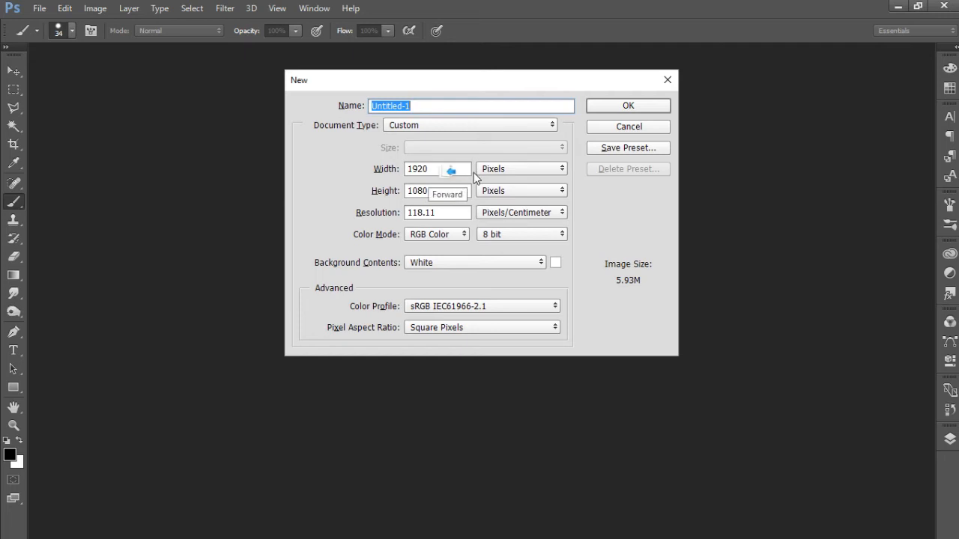
left_click(459, 168)
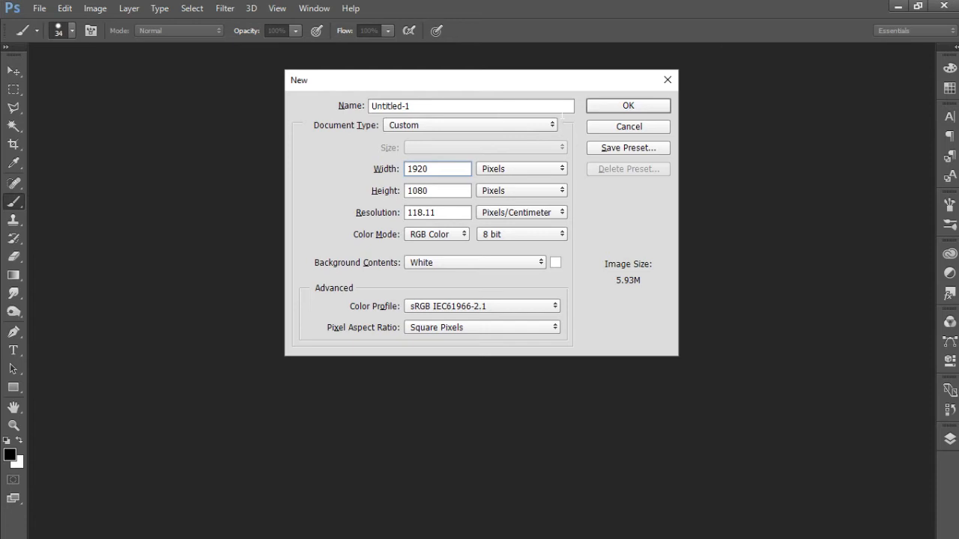
left_click(608, 106)
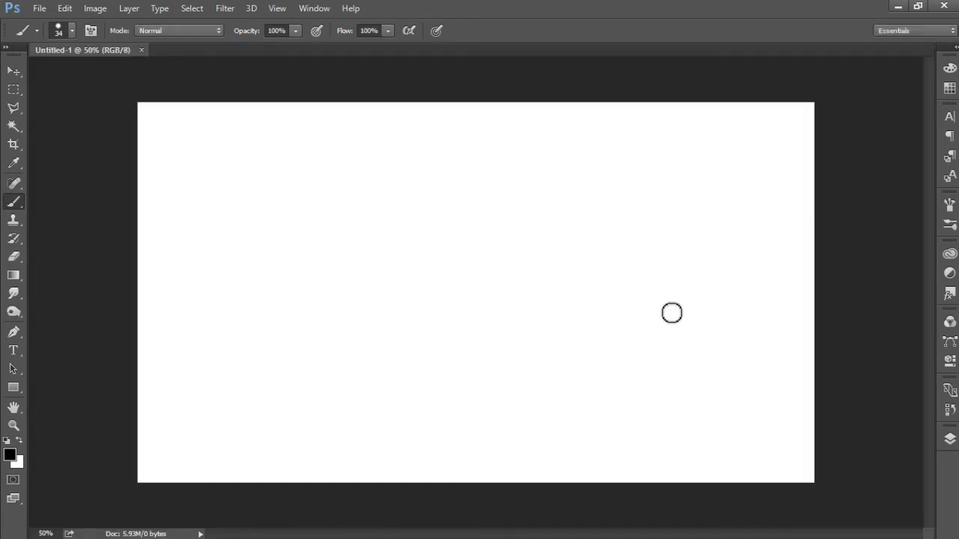
Step: Unlock the Background layer so it becomes a regular editable layer
left_click(949, 439)
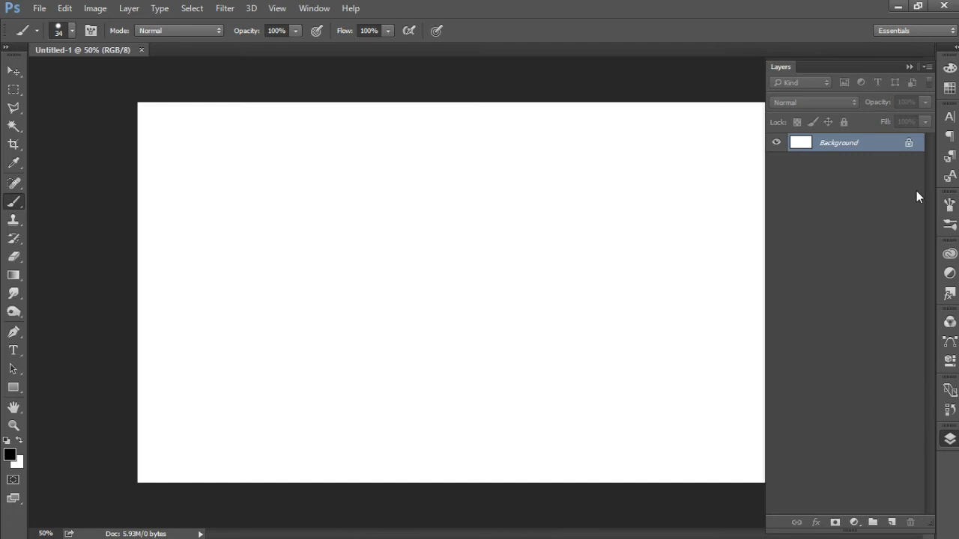
left_click(909, 144)
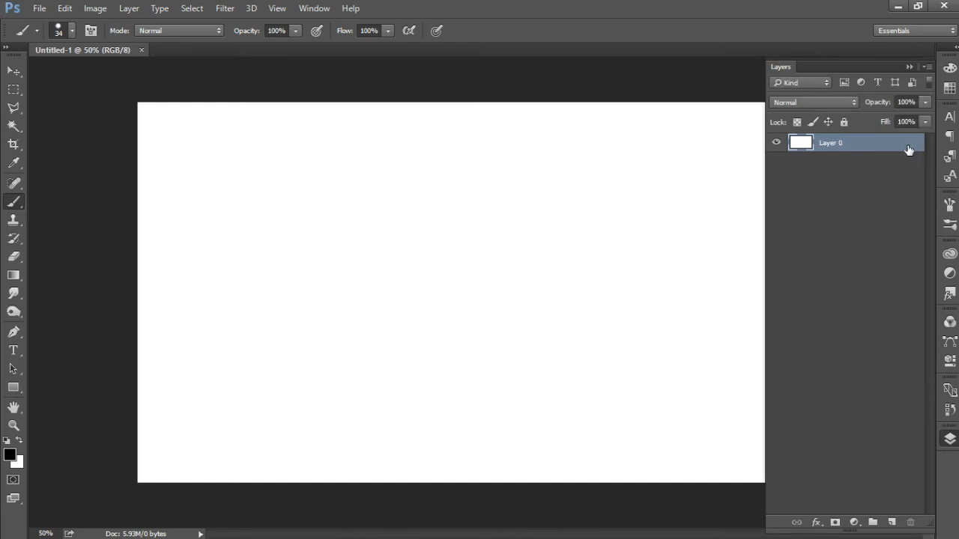
key("h")
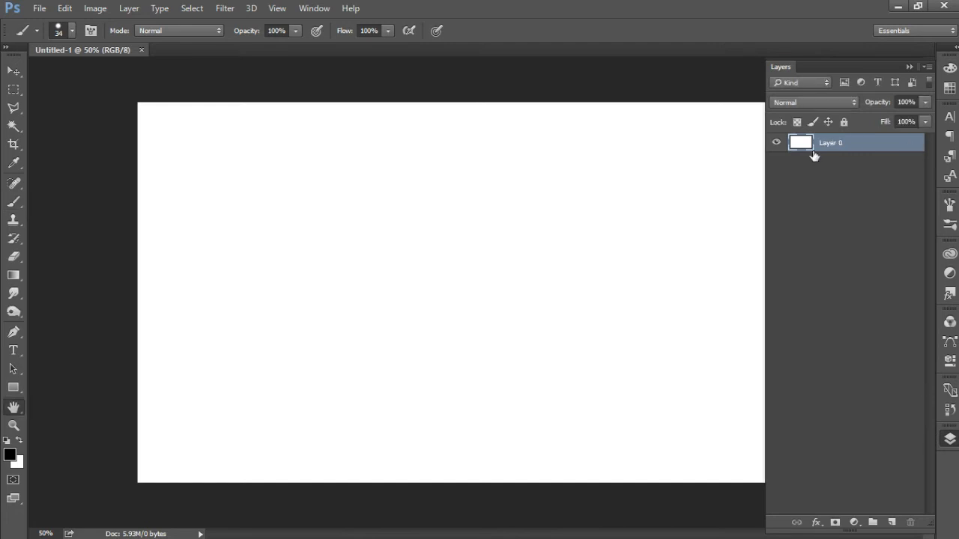
double_click(814, 155)
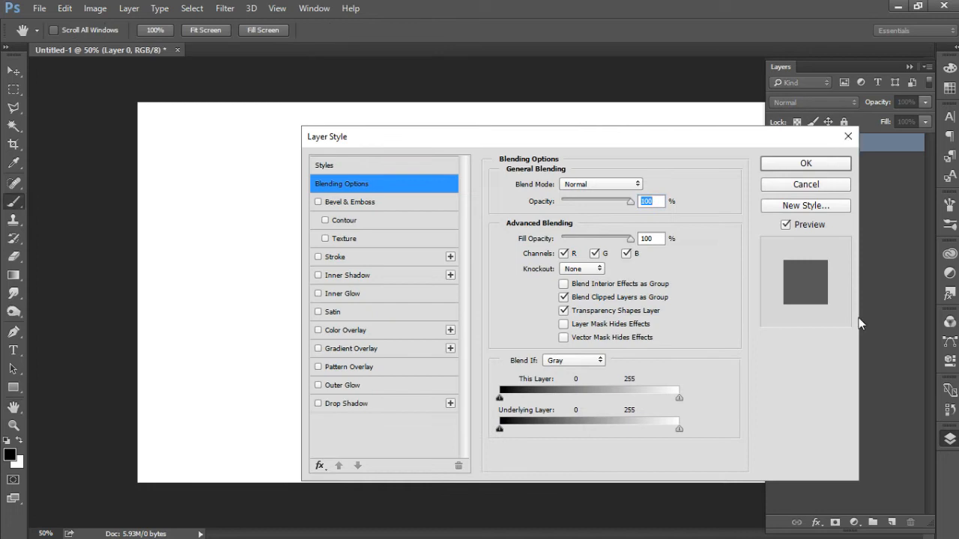
key("Escape")
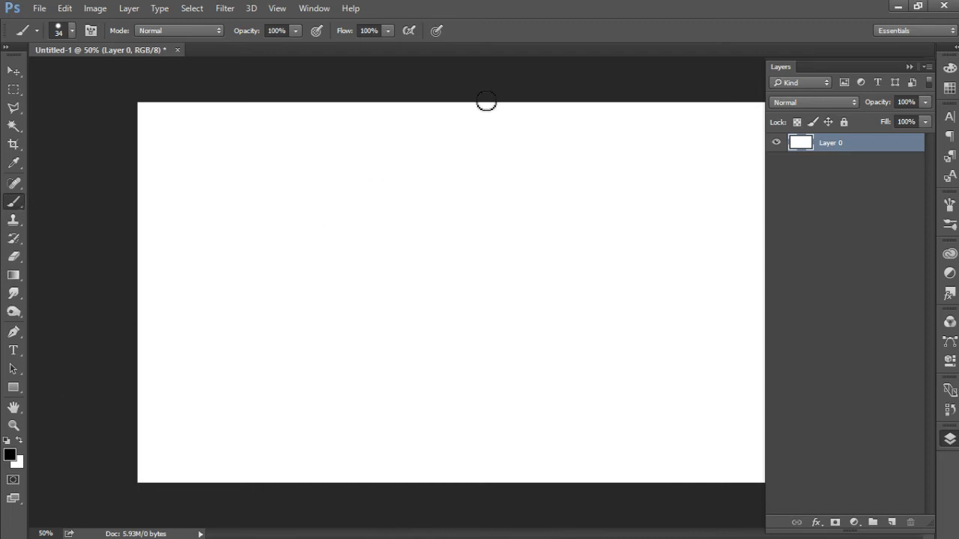
left_click(951, 223)
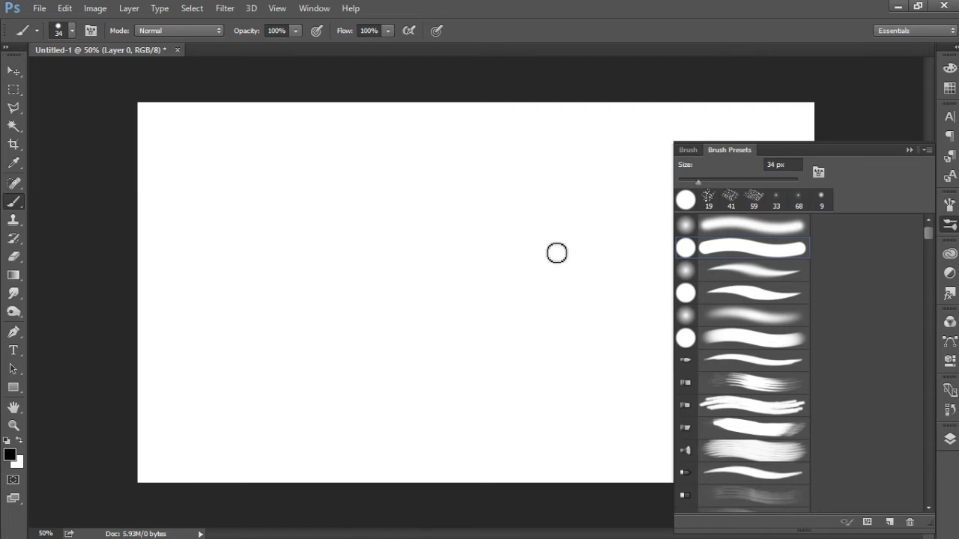
left_click(909, 149)
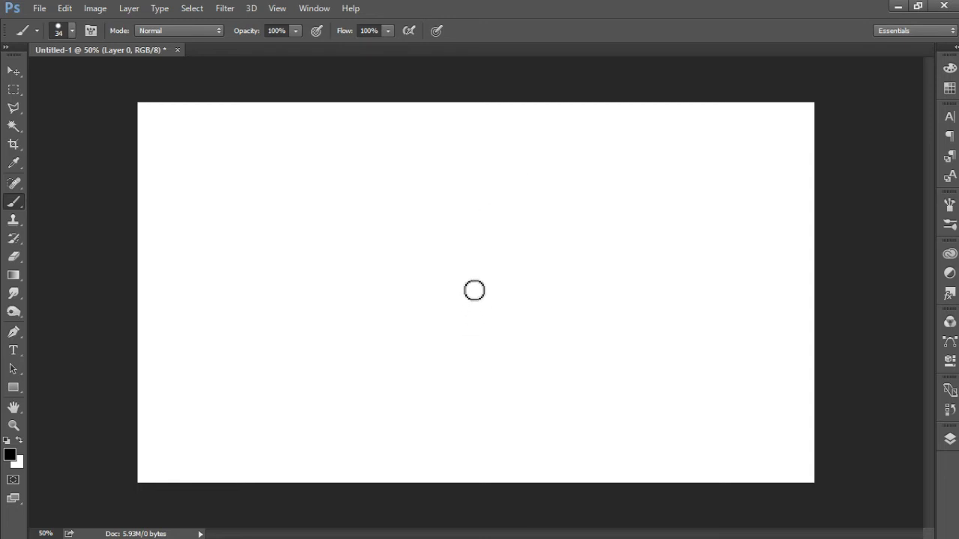
Step: Try painting a straight vertical black trunk directly on the white layer and moving it, and undo both operations
key("shift")
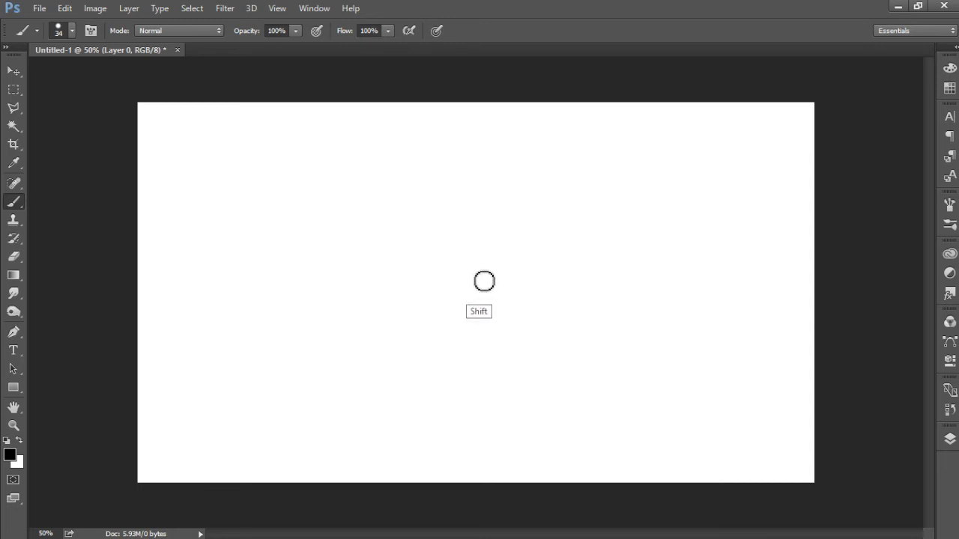
left_click_drag(485, 357, 494, 445)
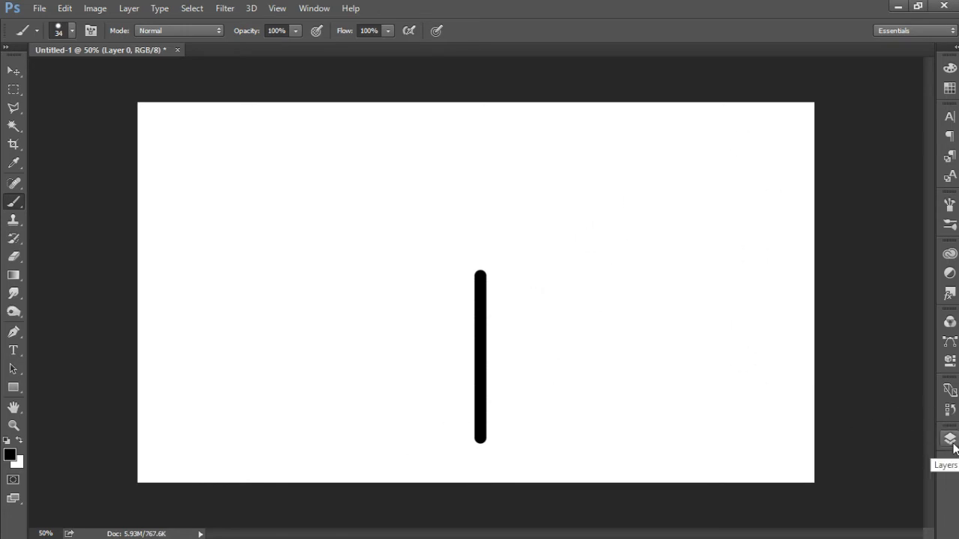
key("ctrl")
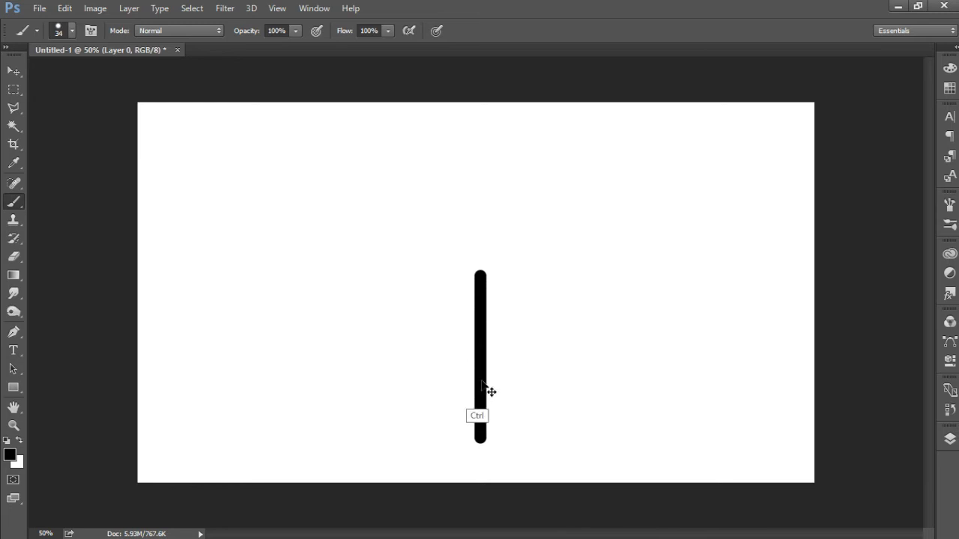
left_click_drag(481, 385, 490, 389)
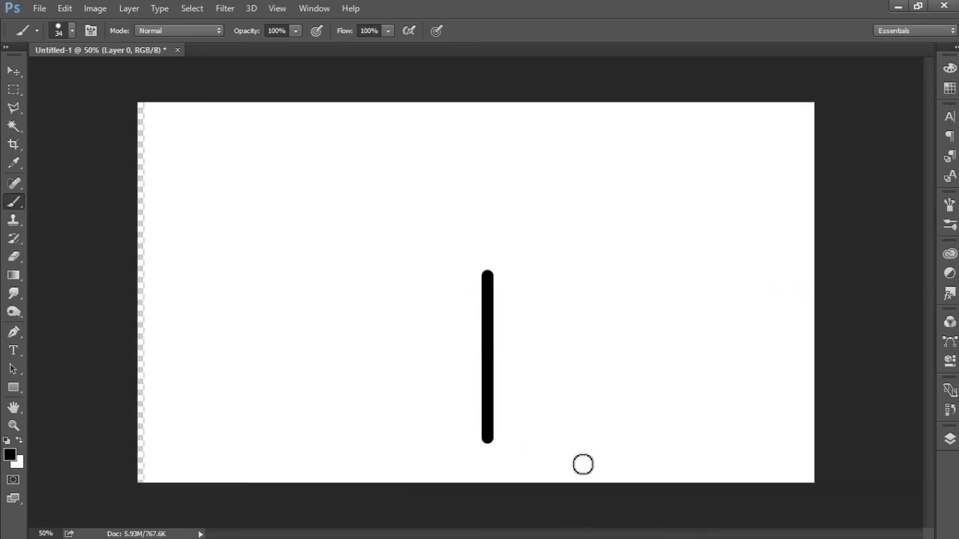
left_click(951, 439)
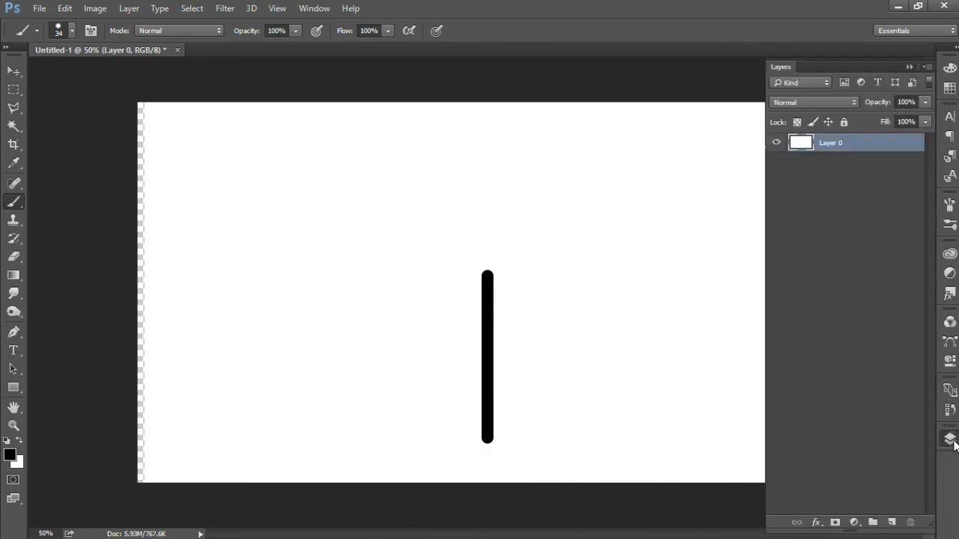
key("ctrl+z")
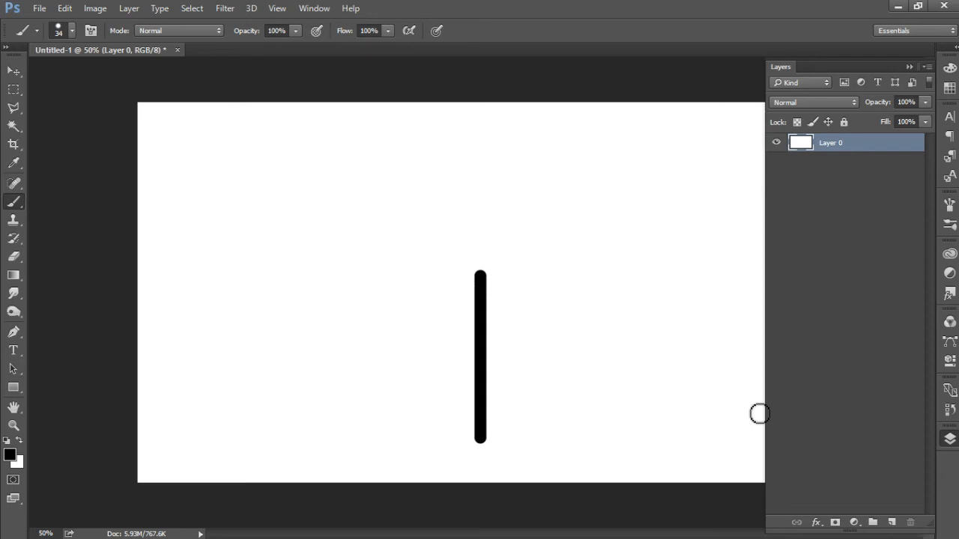
key("ctrl+alt+z")
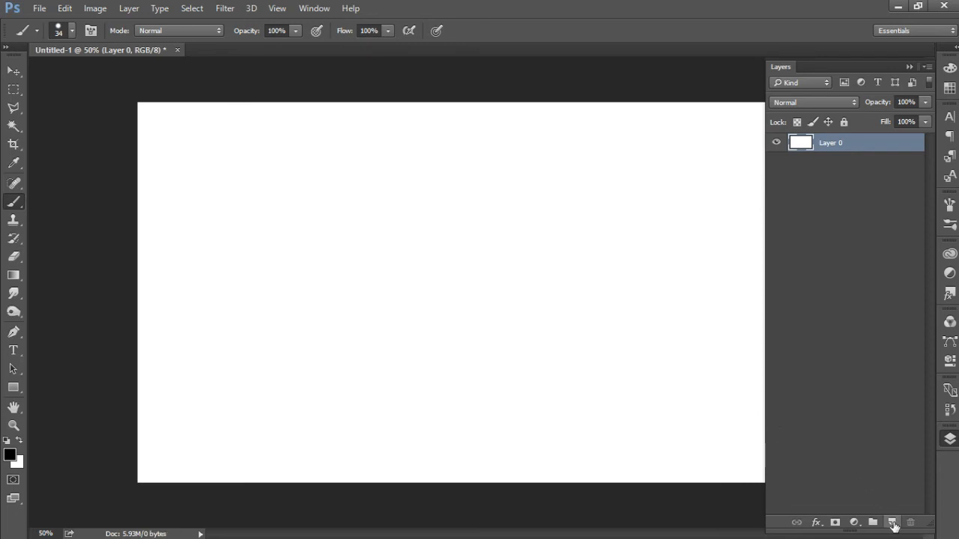
Step: Add a new layer and paint a straight vertical black tree trunk with a widened base on it
left_click(892, 522)
left_click_drag(469, 277, 480, 436)
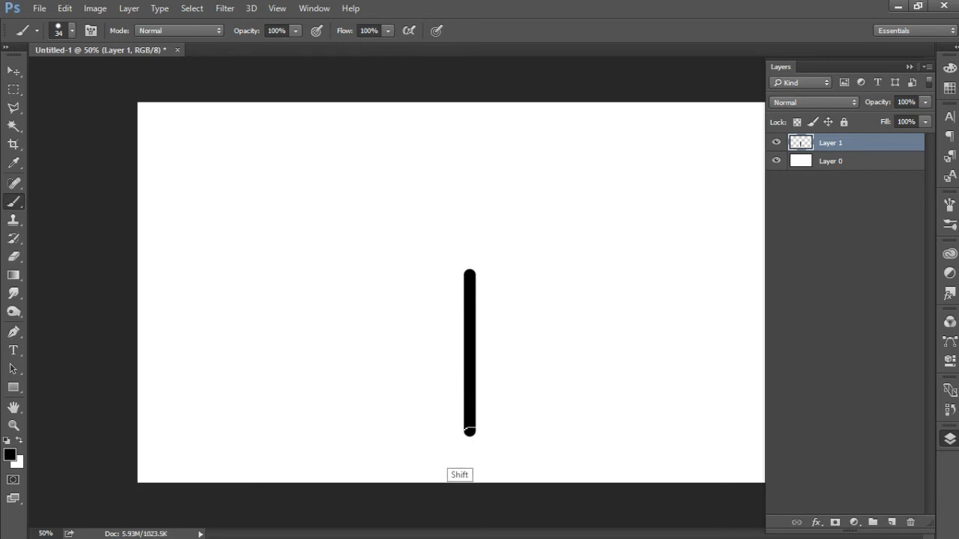
mouse_move(467, 433)
left_mouse_down()
mouse_move(466, 443)
mouse_move(480, 444)
mouse_move(466, 441)
left_mouse_up()
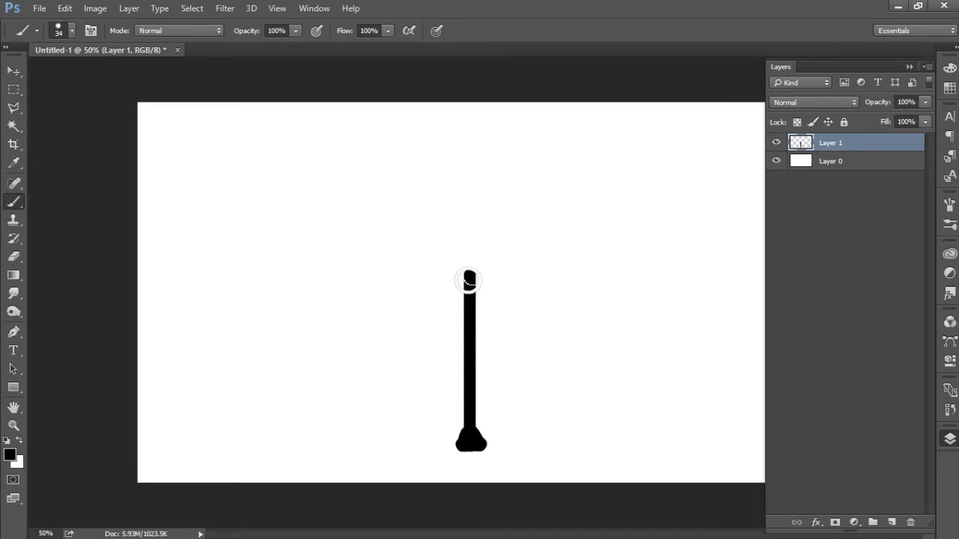
Step: Paint three thick curved black branches spreading left, upward and right from the top of the trunk
right_click(469, 281)
key("Escape")
mouse_move(469, 283)
left_mouse_down()
mouse_move(482, 228)
mouse_move(475, 195)
mouse_move(444, 155)
left_mouse_up()
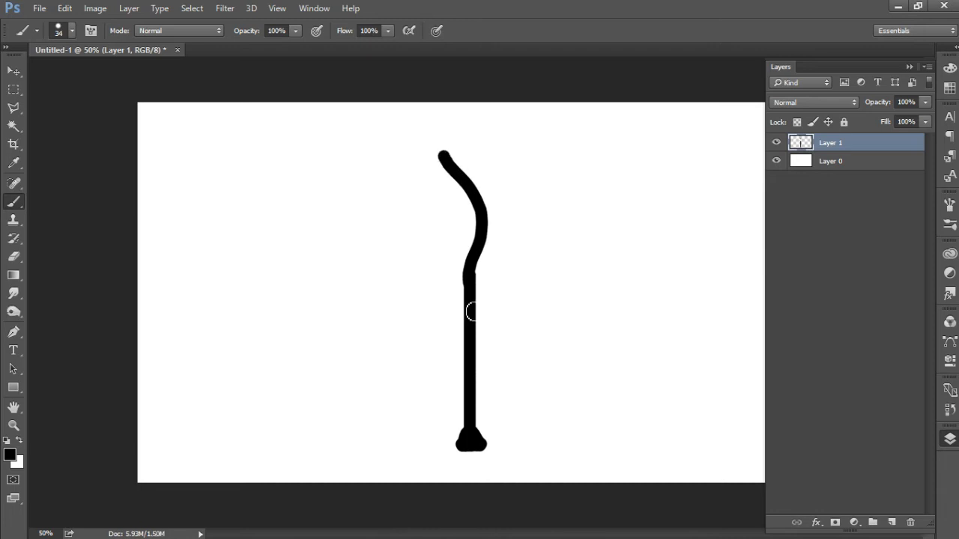
mouse_move(469, 295)
left_mouse_down()
mouse_move(453, 261)
mouse_move(408, 234)
mouse_move(376, 232)
left_mouse_up()
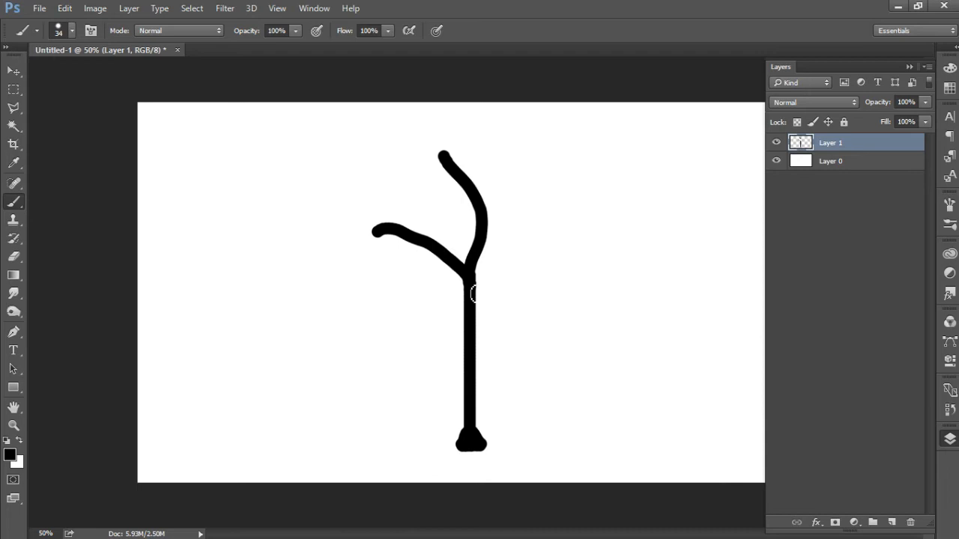
left_click_drag(471, 299, 559, 217)
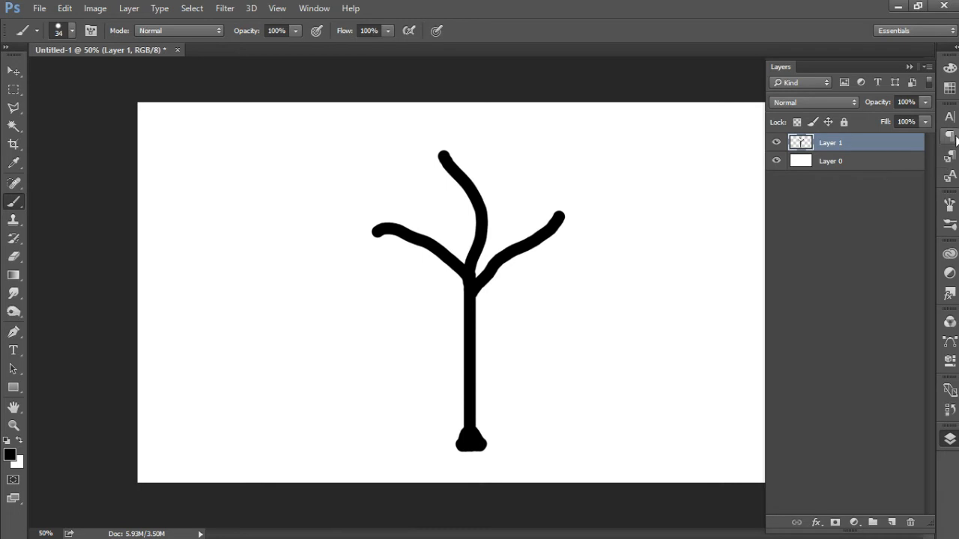
Step: Set the hard round brush size to 18 px
left_click(948, 226)
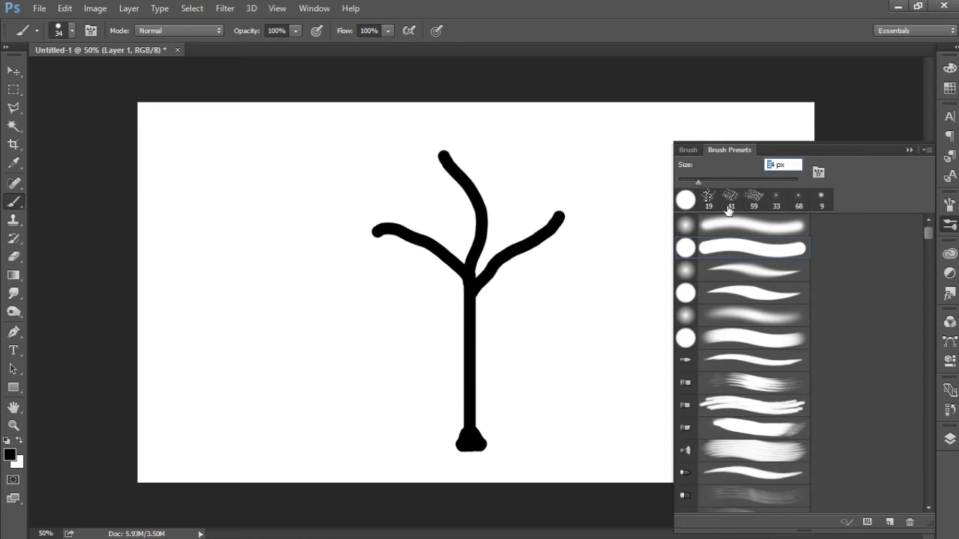
type("81")
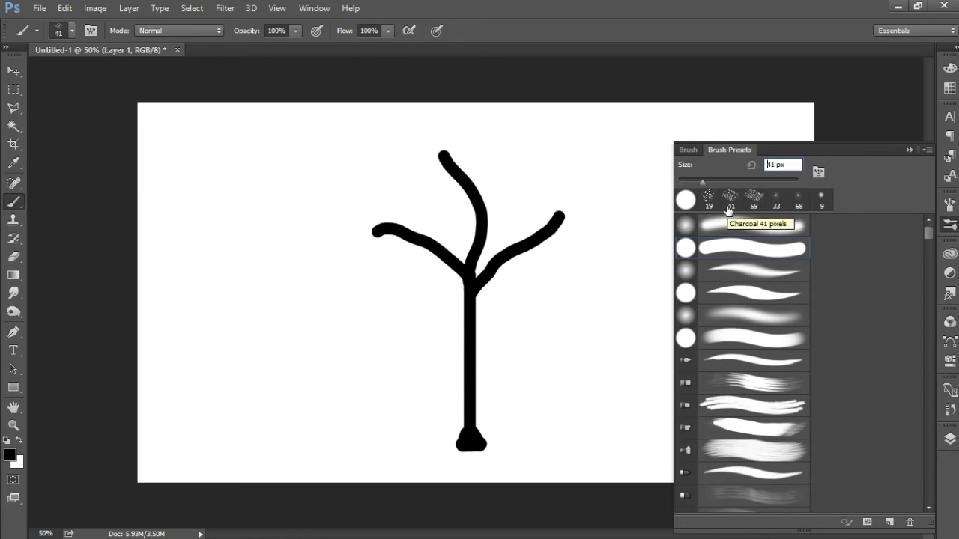
key("BackSpace")
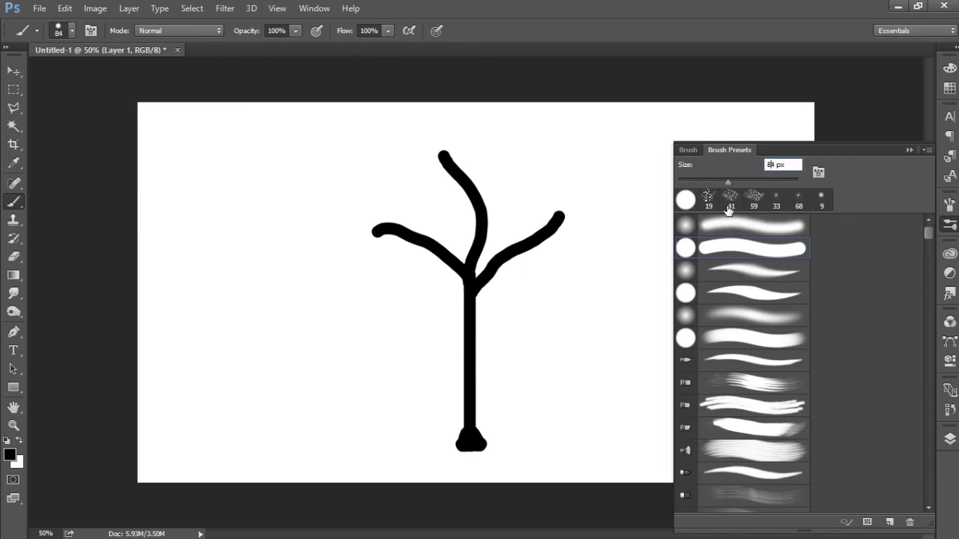
type("18")
key("Return")
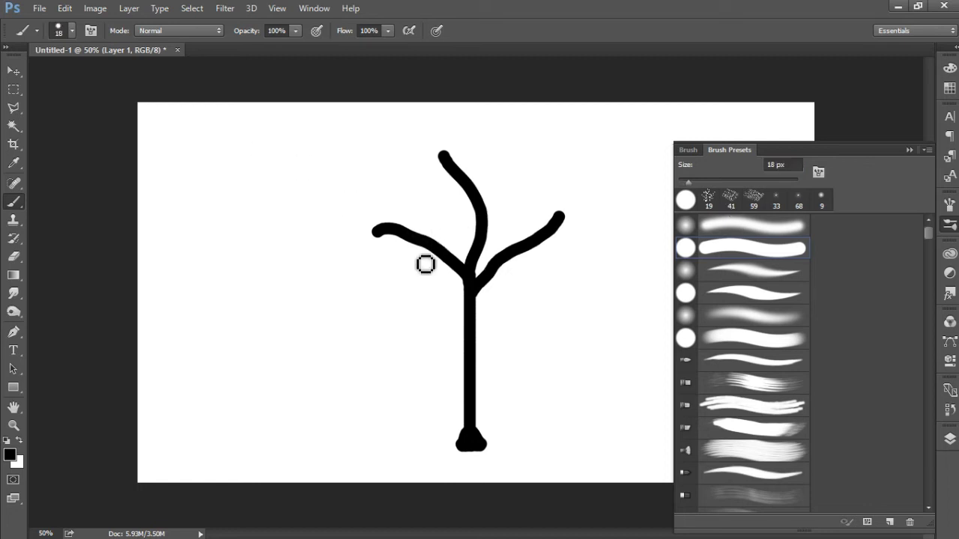
Step: Paint thin black twigs along the left, middle and right branches, redoing the upward twig near the right branch's tip
left_click_drag(446, 255, 427, 220)
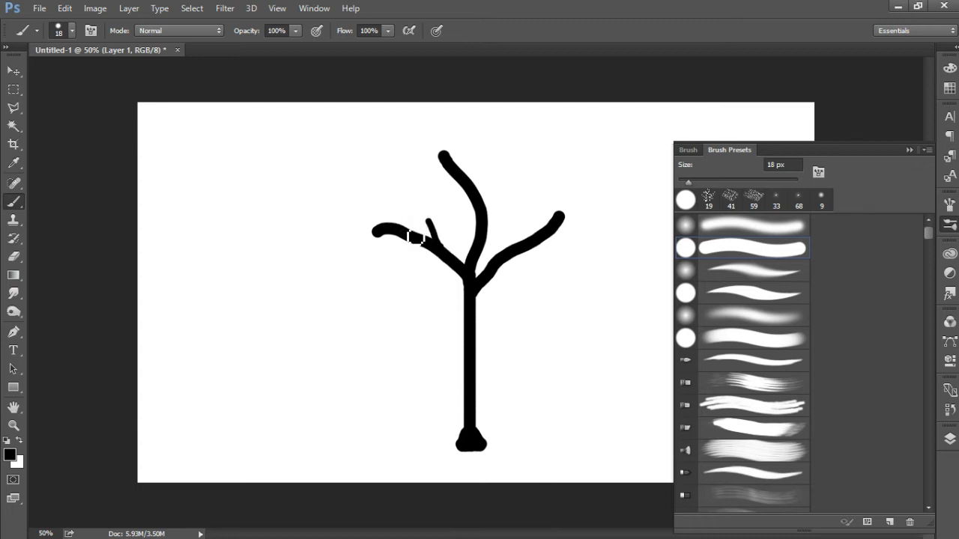
left_click_drag(405, 233, 386, 192)
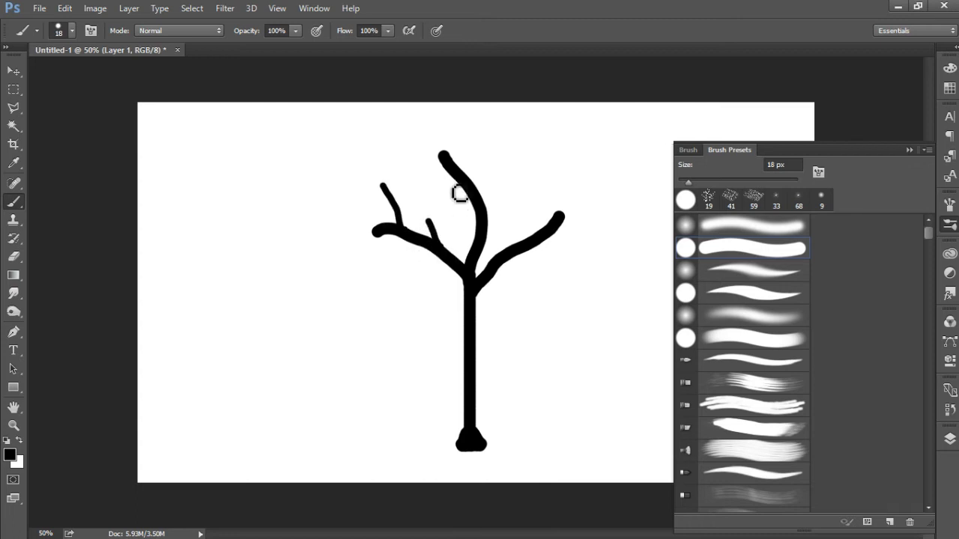
left_click_drag(477, 183, 478, 141)
left_click_drag(463, 219, 450, 207)
left_click_drag(514, 257, 569, 245)
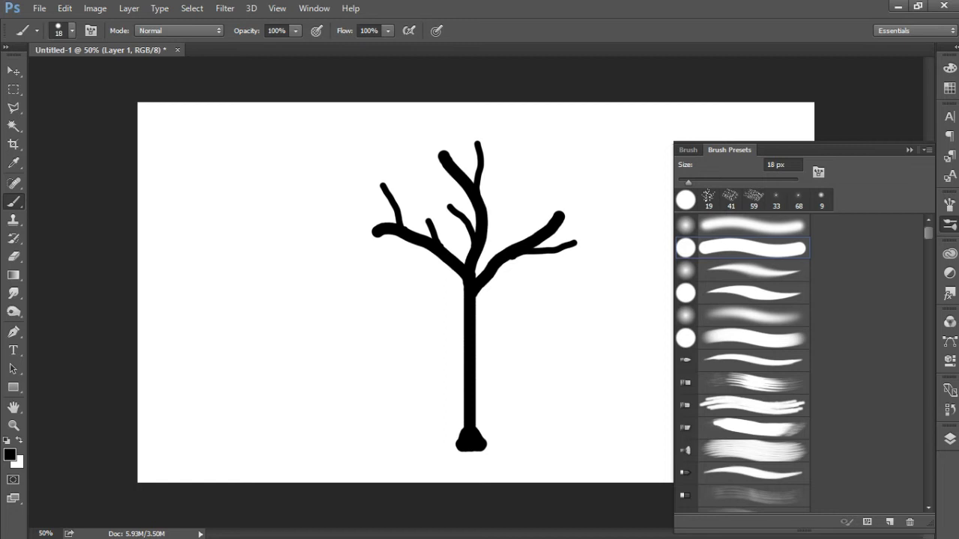
left_click_drag(558, 209, 564, 176)
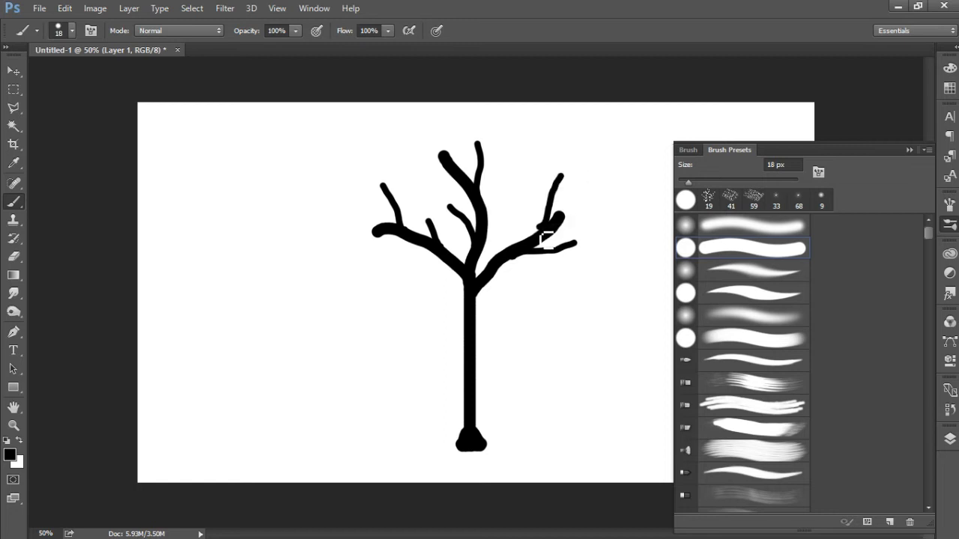
key("ctrl+z")
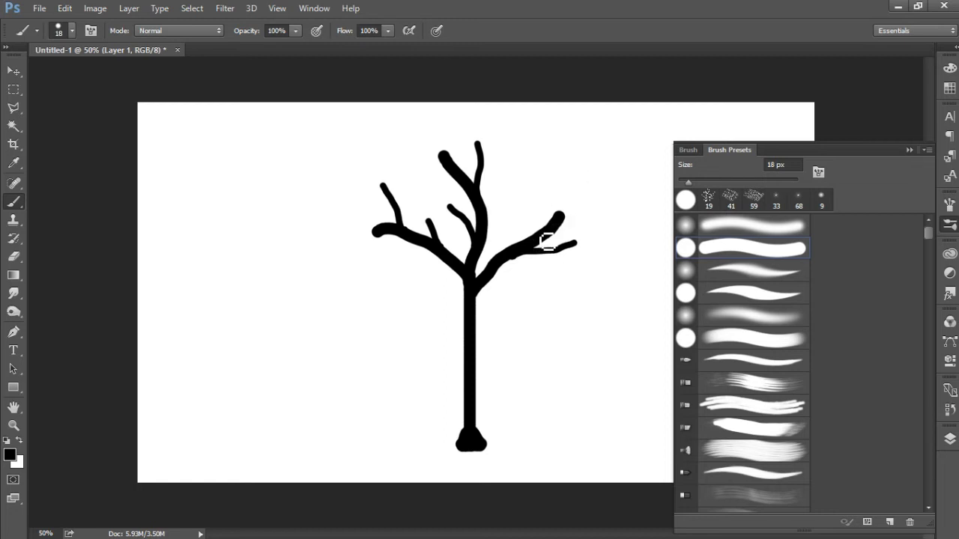
left_click_drag(554, 217, 552, 191)
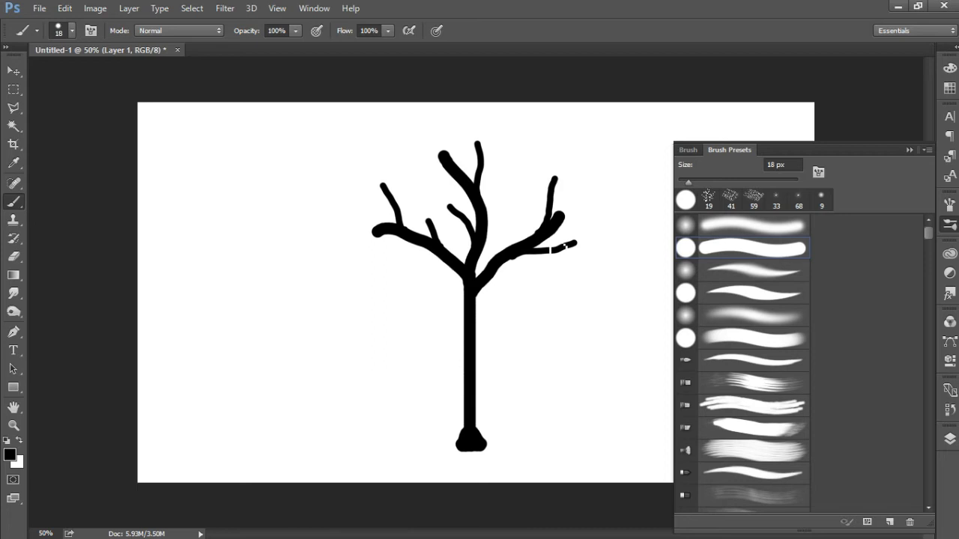
Step: Paint more thin black twigs on all three branches and both sides of the upper trunk, redoing the trunk's left twig
left_click_drag(489, 273, 482, 279)
left_click_drag(486, 224, 504, 172)
mouse_move(417, 246)
left_mouse_down()
mouse_move(362, 251)
mouse_move(366, 218)
mouse_move(336, 201)
left_mouse_up()
left_click_drag(464, 185, 414, 152)
left_click_drag(507, 256, 519, 213)
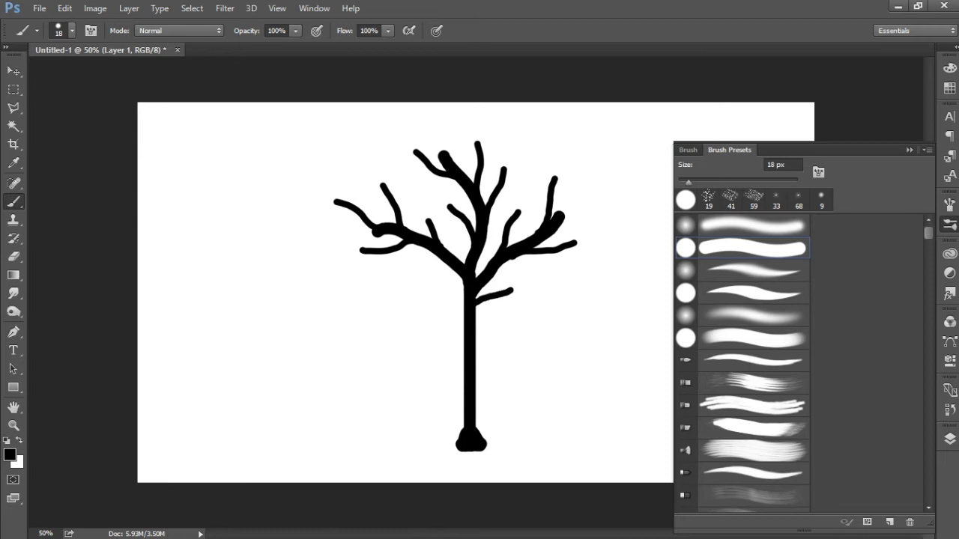
left_click_drag(466, 305, 421, 288)
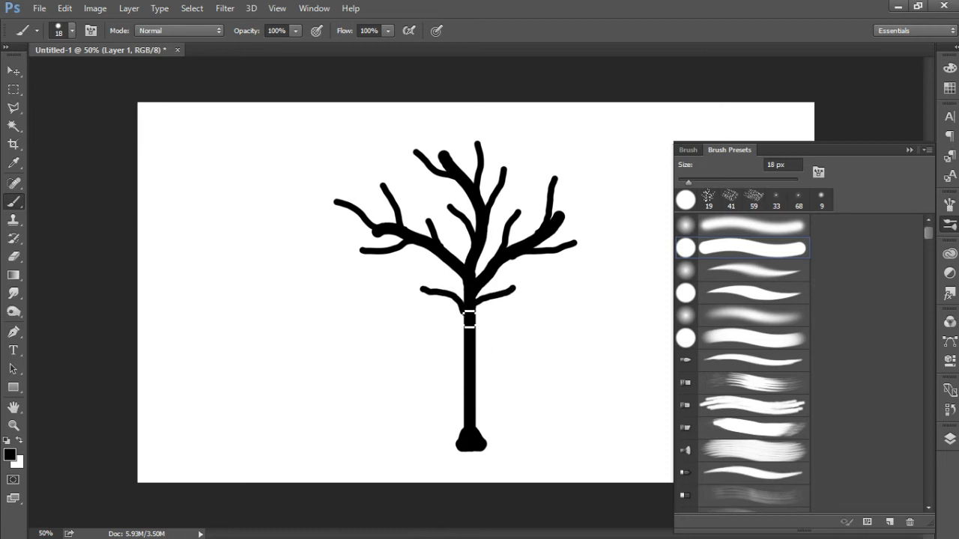
key("ctrl+z")
left_click_drag(466, 305, 431, 285)
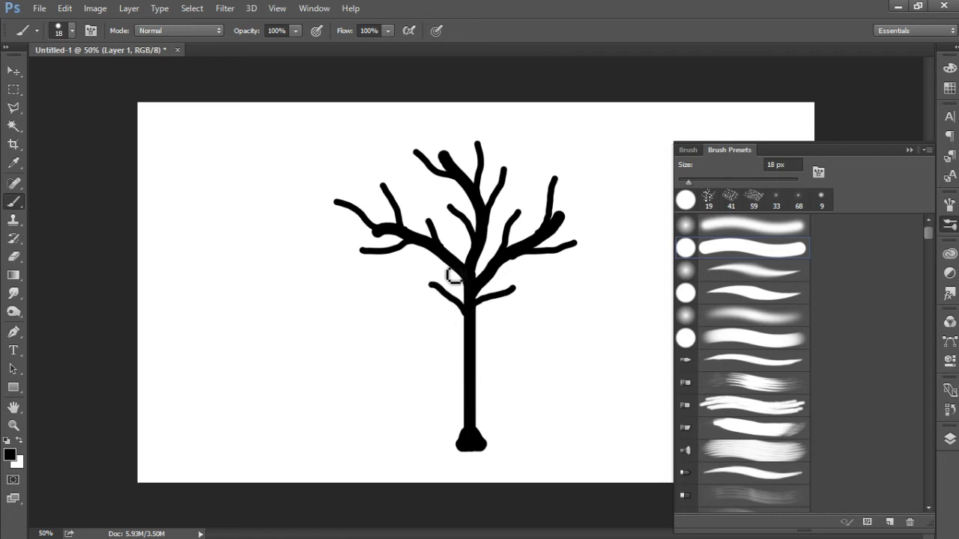
Step: Add short black twigs at the middle branch's tip, under the left branch and on the right branch, redoing the right one
left_click_drag(456, 168, 455, 140)
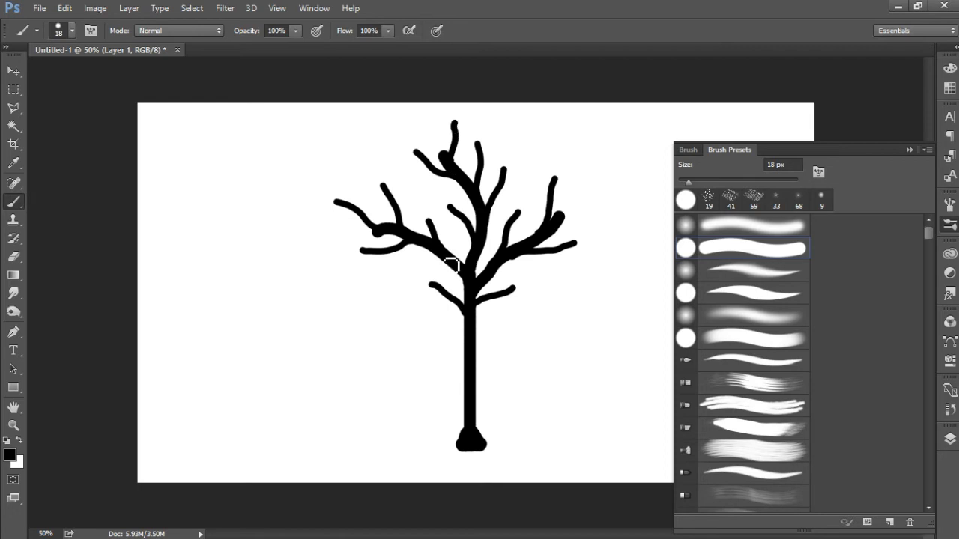
left_click_drag(420, 263, 404, 264)
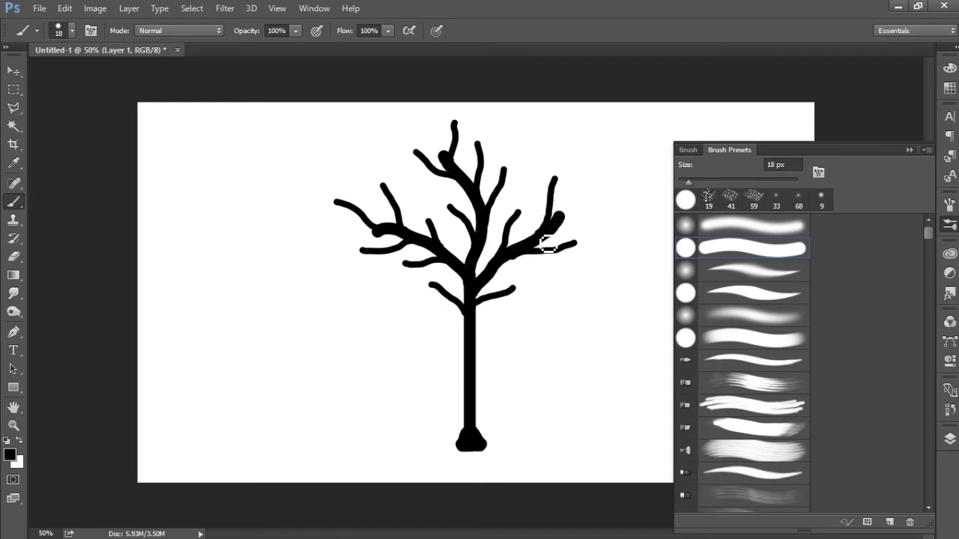
left_click_drag(537, 228, 545, 214)
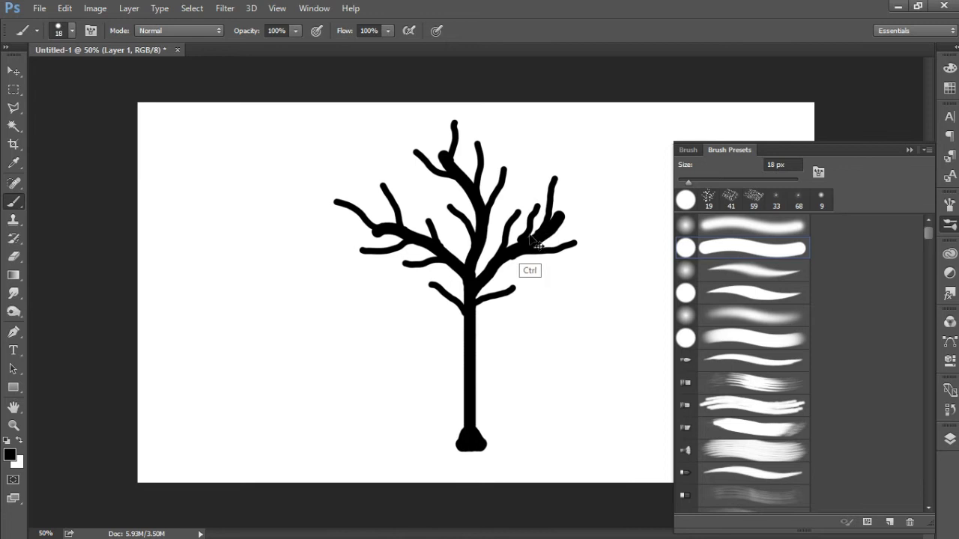
key("ctrl+z")
left_click_drag(524, 240, 535, 203)
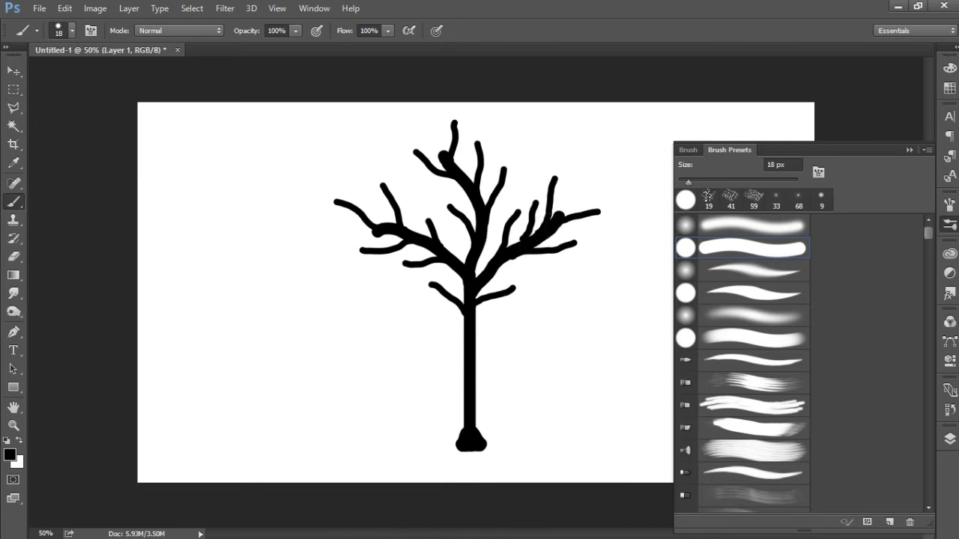
Step: Set the hard round brush size to 10 px
left_click(777, 164)
left_click(723, 204)
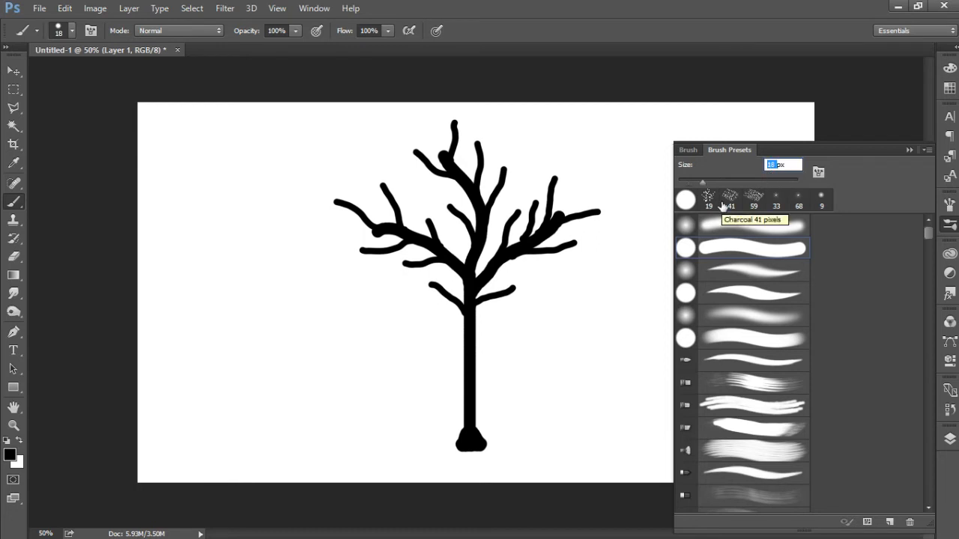
type("12")
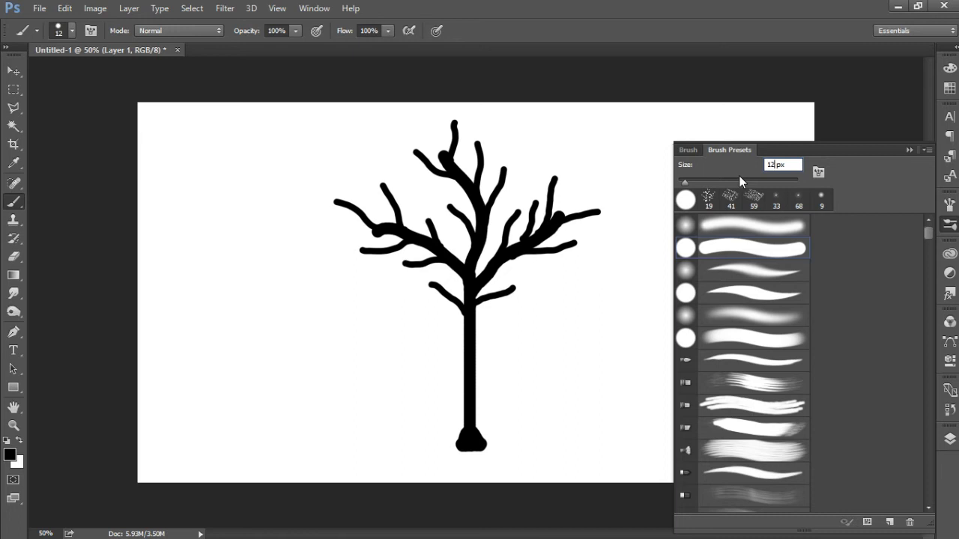
key("BackSpace")
type("0")
key("Return")
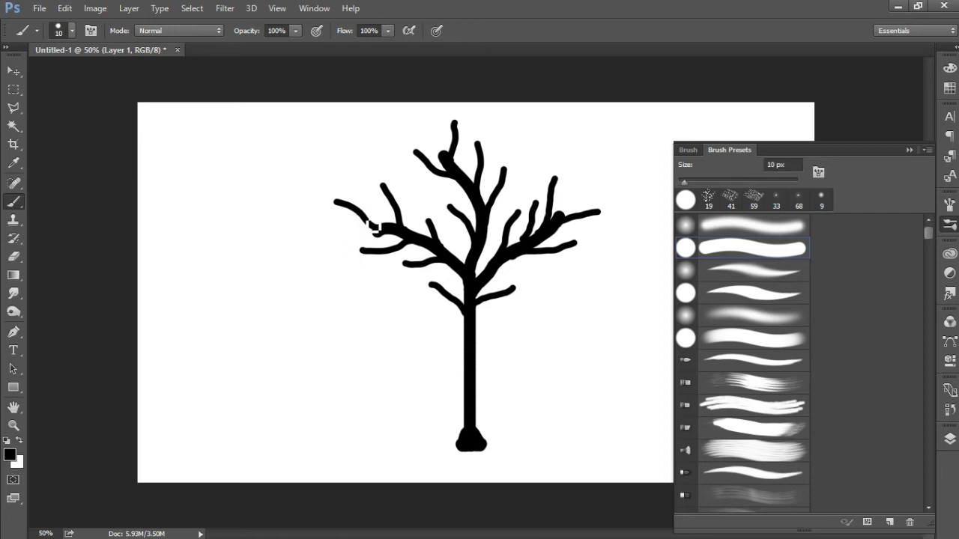
Step: Paint fine black offshoots on the twigs of the left branch and the lower-left trunk twig
left_click_drag(350, 209, 322, 211)
left_click_drag(402, 242, 370, 240)
left_click_drag(392, 205, 377, 193)
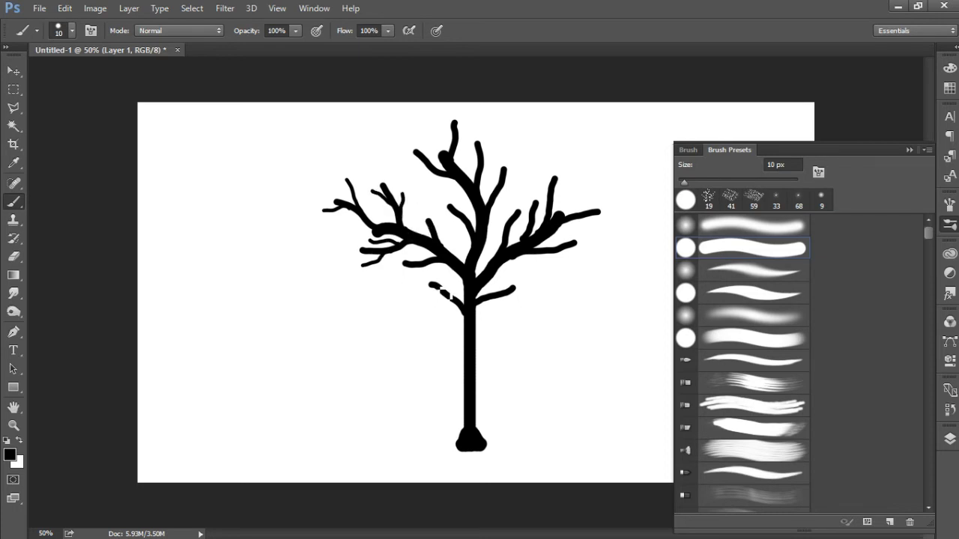
left_click_drag(460, 301, 448, 280)
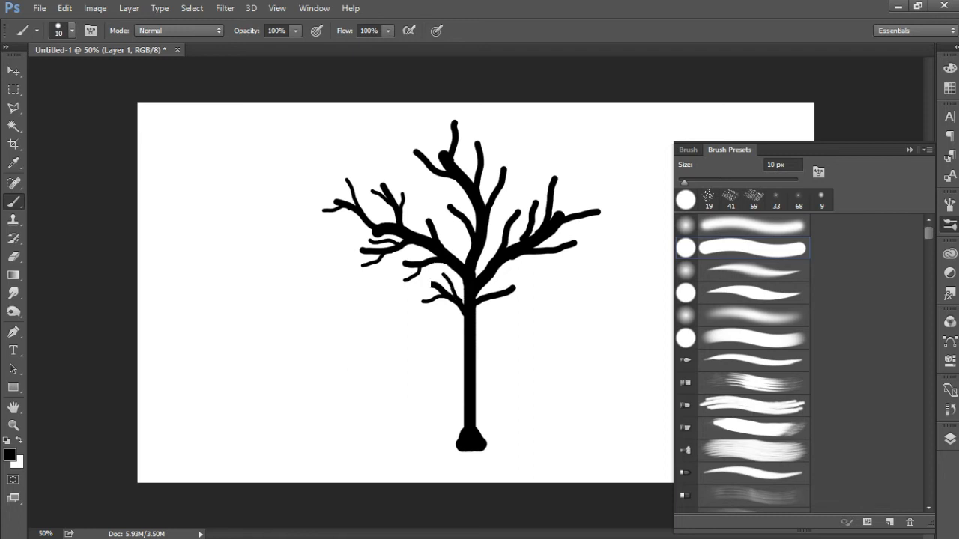
left_click_drag(430, 260, 438, 250)
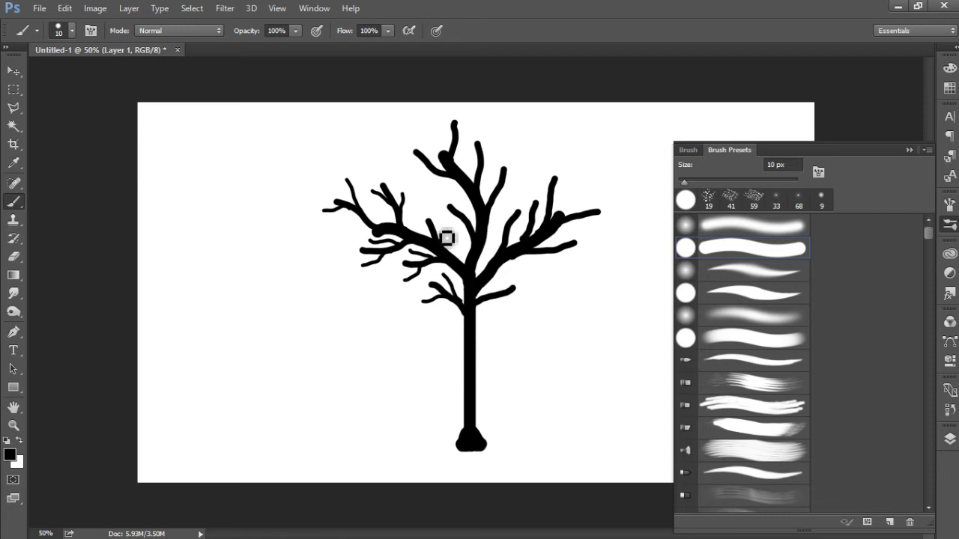
left_click_drag(431, 228, 420, 215)
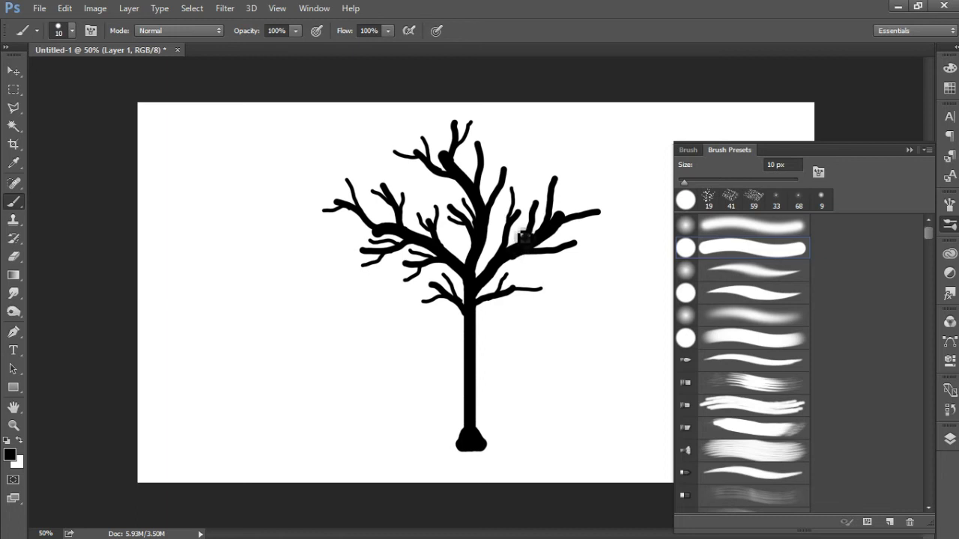
Step: Paint fine black offshoots on the twigs of the right branch and the upper middle branch
left_click_drag(579, 211, 591, 193)
left_click_drag(555, 252, 570, 243)
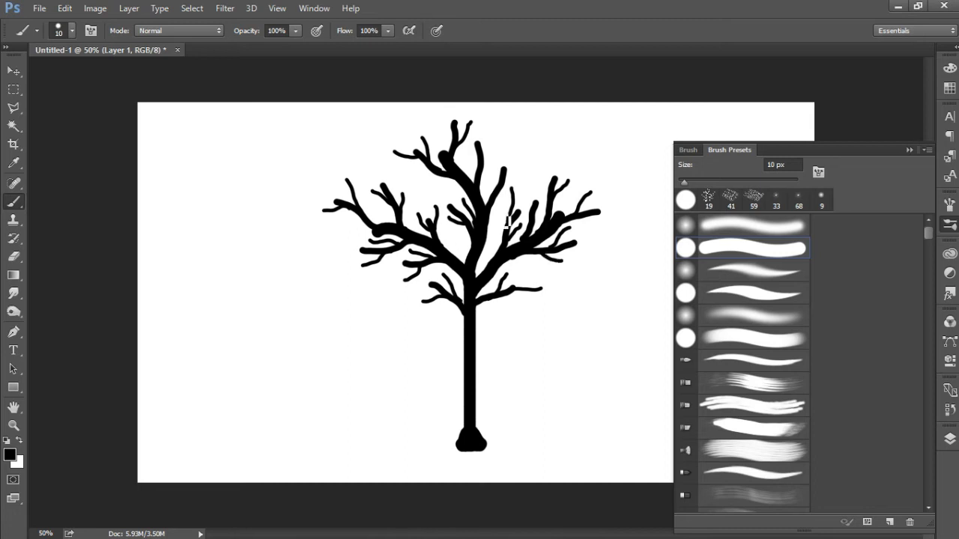
left_click_drag(482, 179, 493, 151)
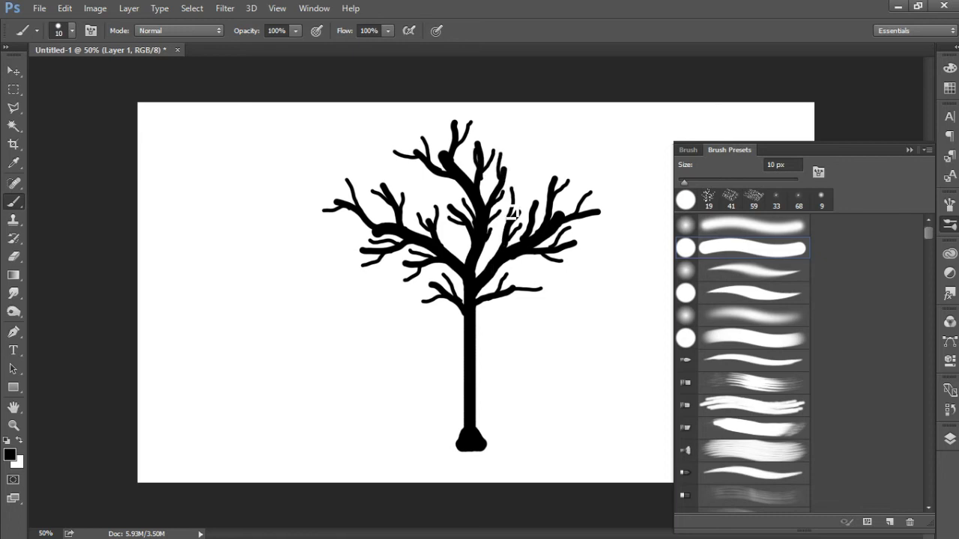
left_click_drag(595, 217, 615, 222)
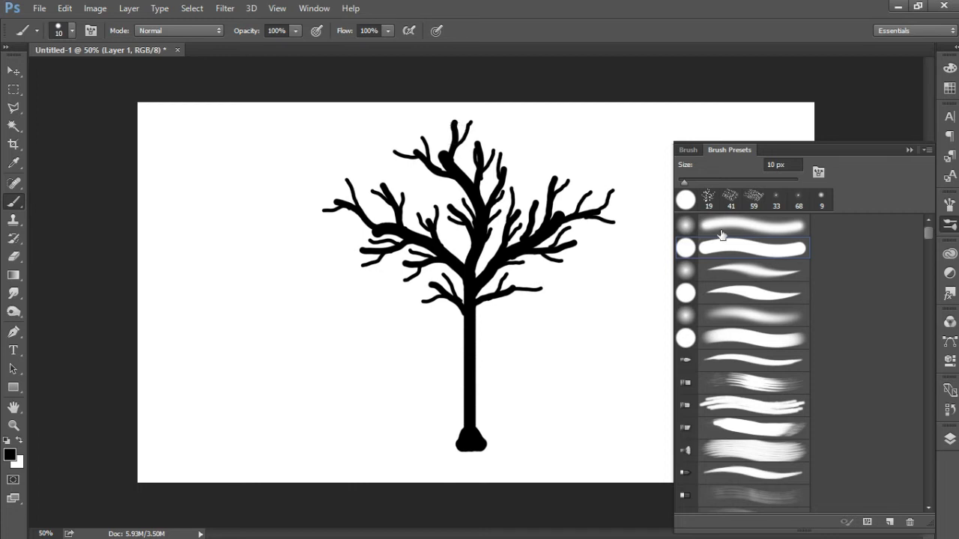
Step: Add a new empty layer between the tree layer and the white background layer
left_click(910, 150)
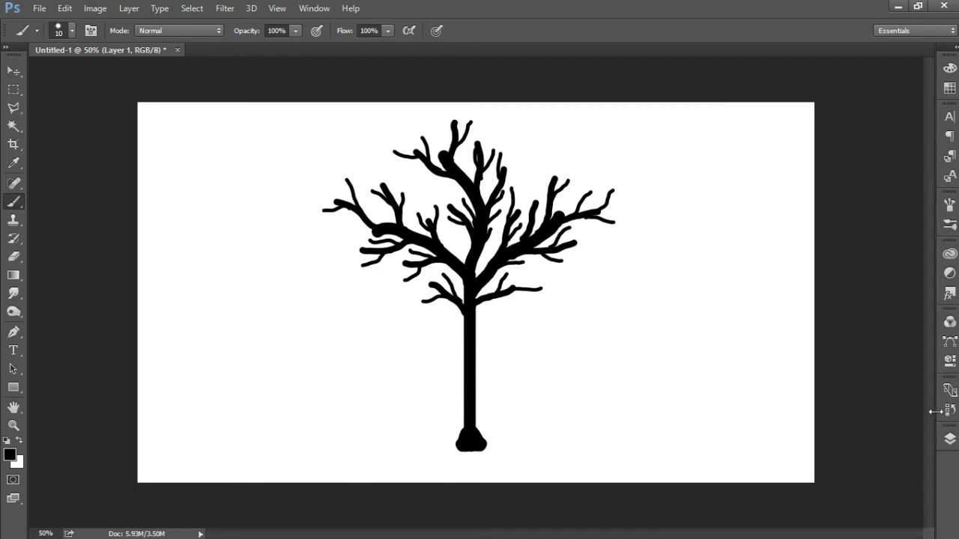
left_click(950, 439)
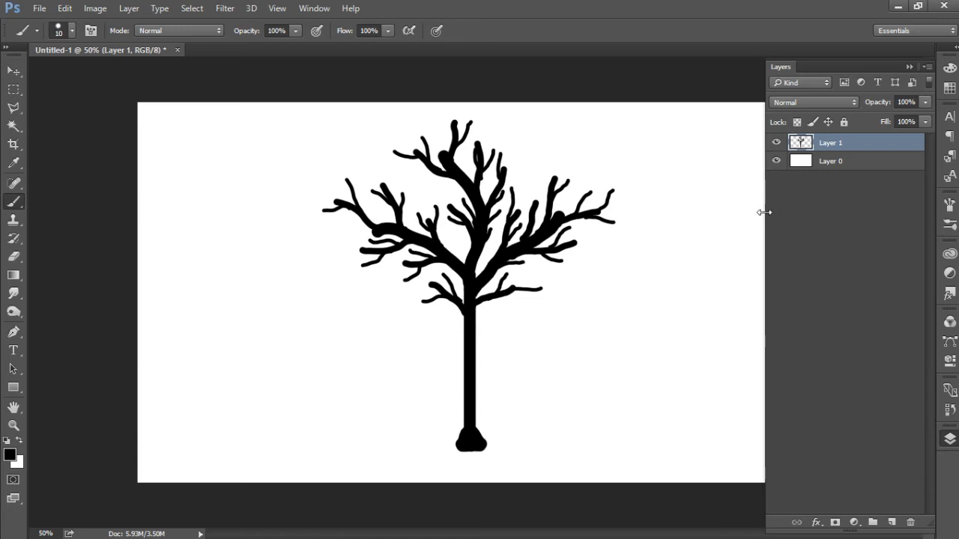
left_click(849, 164)
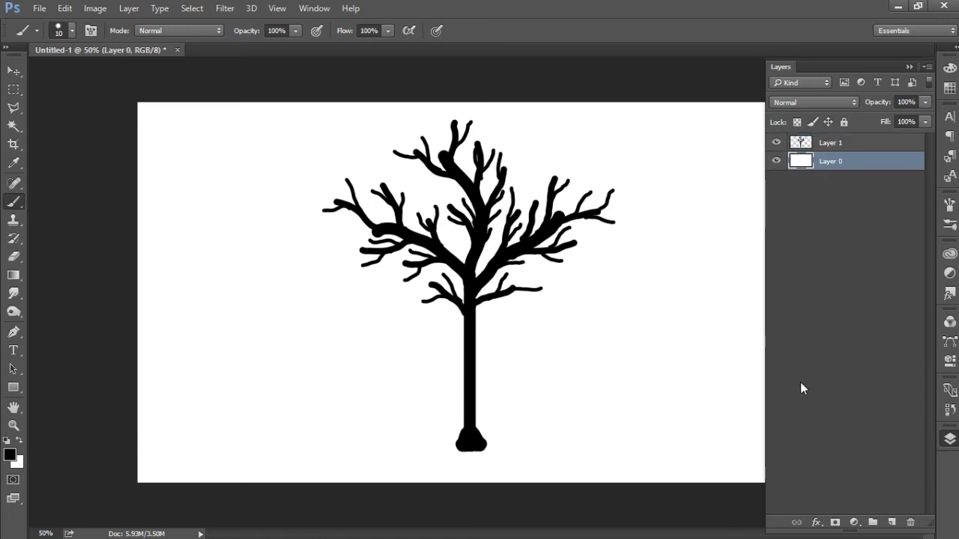
left_click(891, 523)
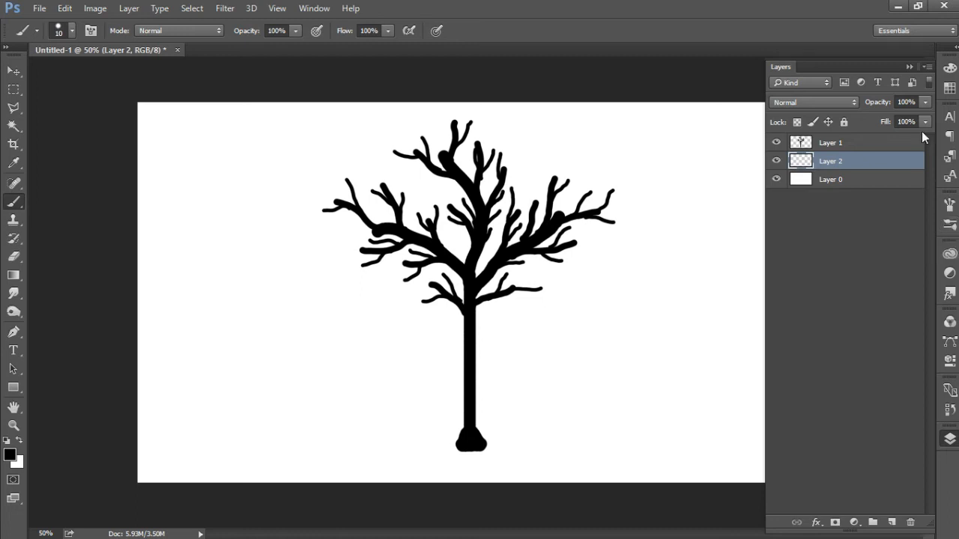
Step: Choose the 492 px paint-splatter brush preset
left_click(311, 8)
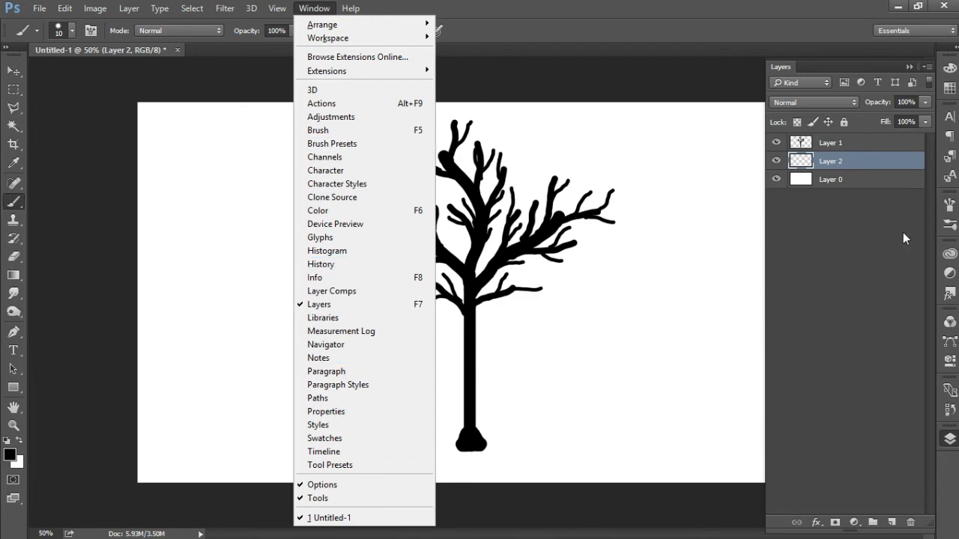
left_click(950, 224)
left_click(950, 224)
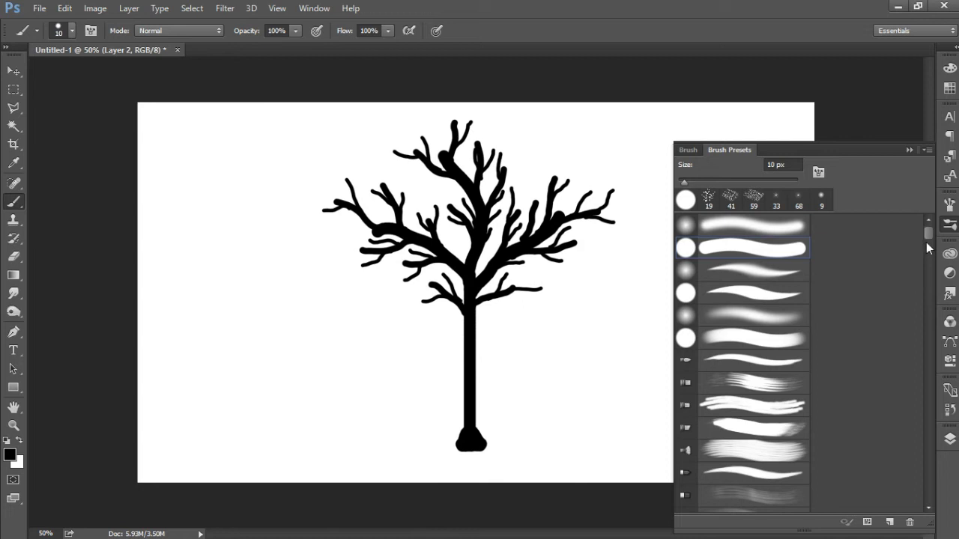
mouse_move(928, 233)
left_mouse_down()
mouse_move(945, 379)
mouse_move(910, 364)
mouse_move(905, 409)
mouse_move(931, 384)
mouse_move(936, 418)
left_mouse_up()
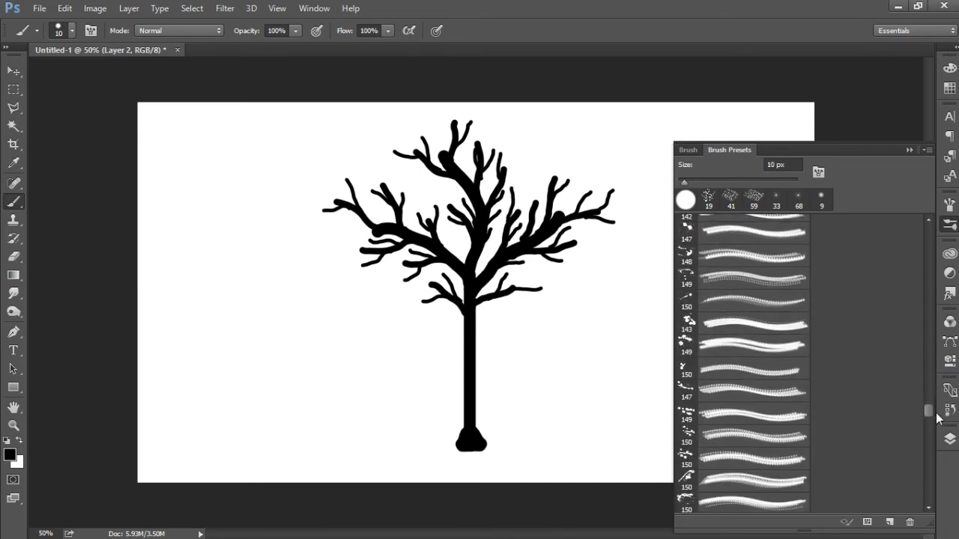
left_click(685, 341)
left_click_drag(929, 412, 933, 456)
left_click(687, 454)
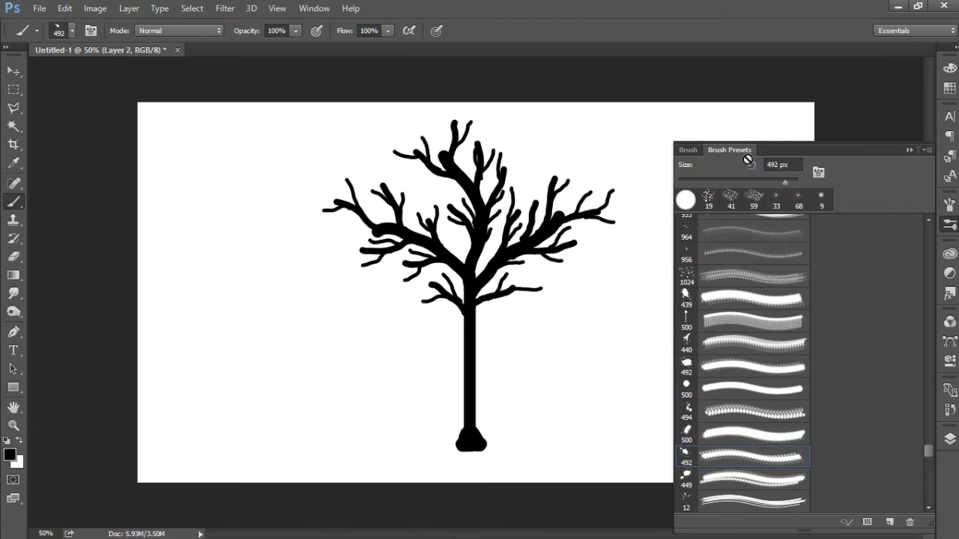
Step: Set the foreground colour to dark red ab0000 and return to the Brush tool
left_click(9, 455)
mouse_move(563, 274)
left_mouse_down()
mouse_move(582, 295)
mouse_move(607, 296)
left_mouse_up()
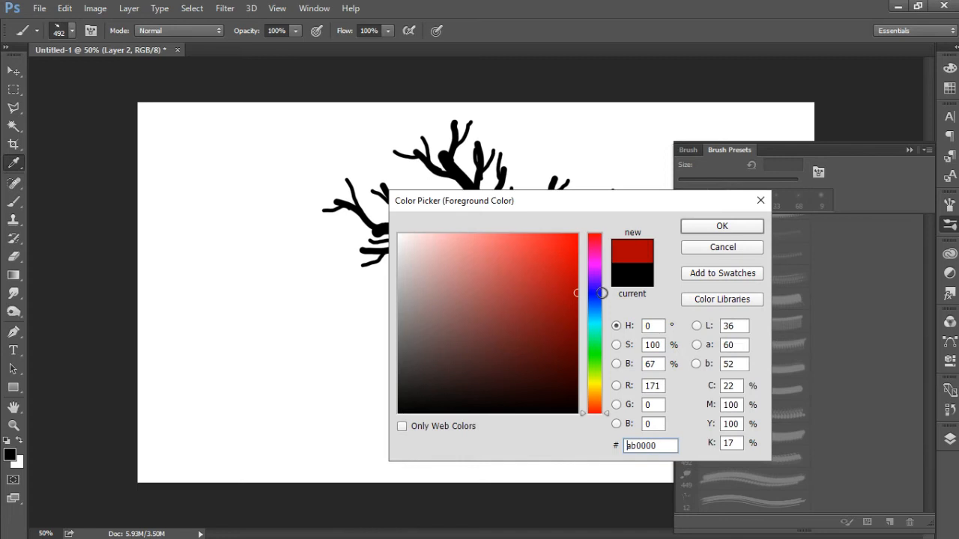
left_click(703, 228)
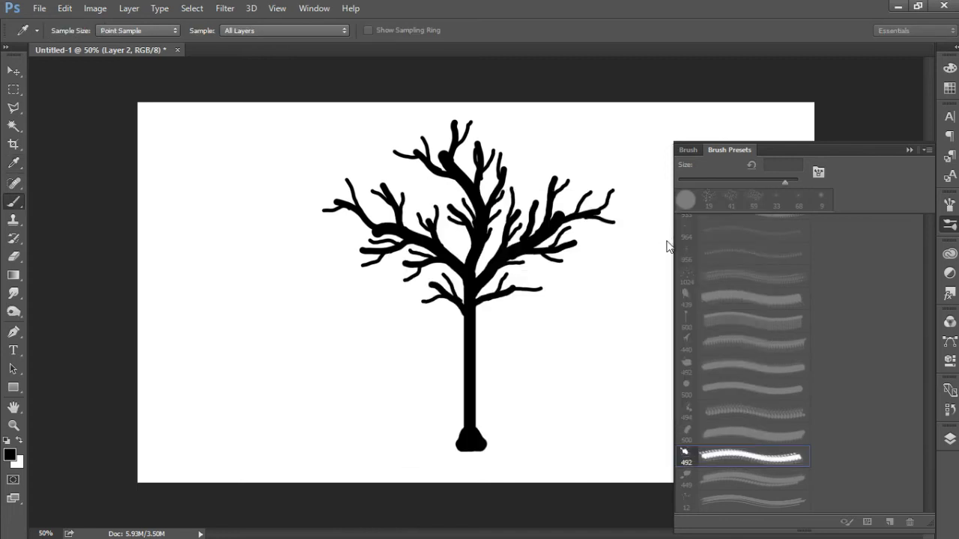
key("b")
Step: Stamp a red paint splatter on the new layer behind the lower-left branches, beside the trunk
left_click(950, 440)
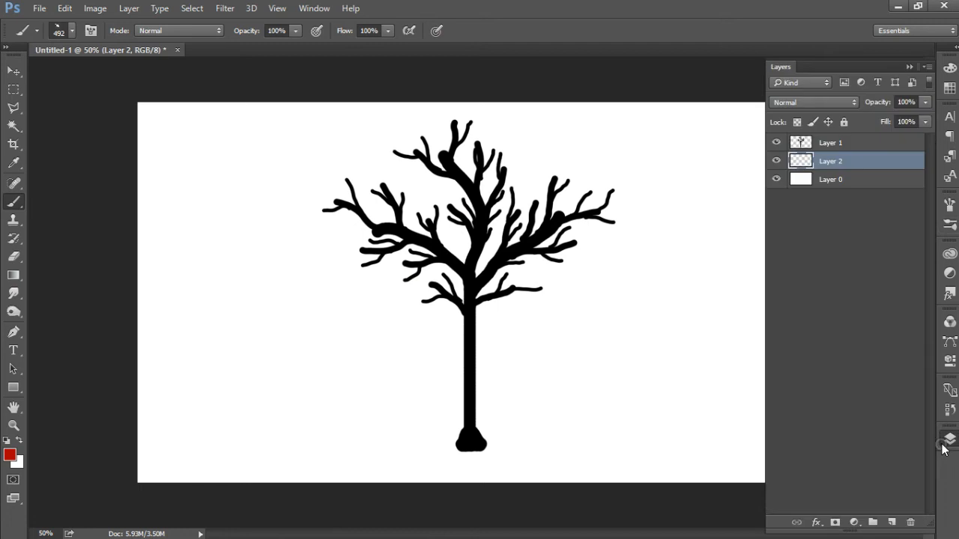
left_click(949, 205)
left_click(950, 207)
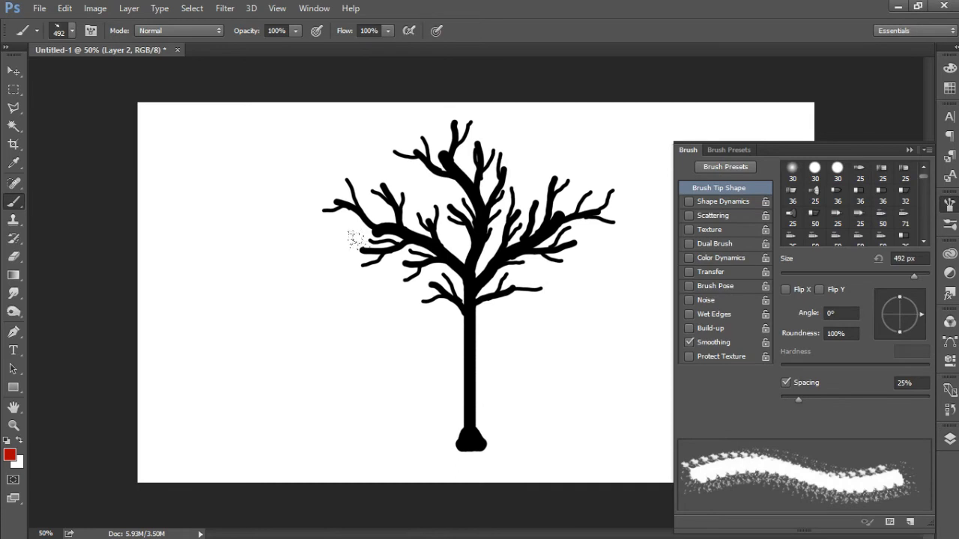
left_click_drag(358, 238, 567, 300)
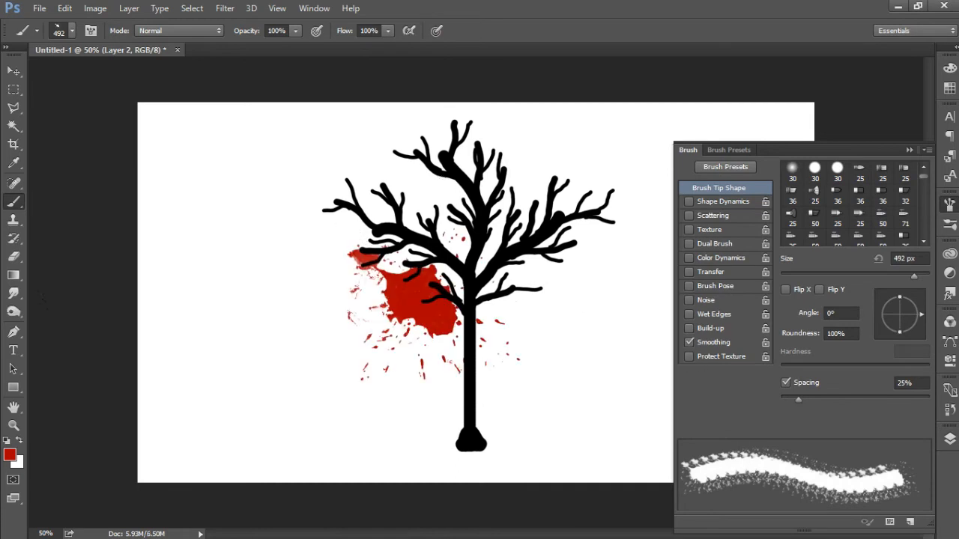
Step: Choose the 439 px splatter brush and stamp a second red splatter behind the fork of the branches
left_click(737, 150)
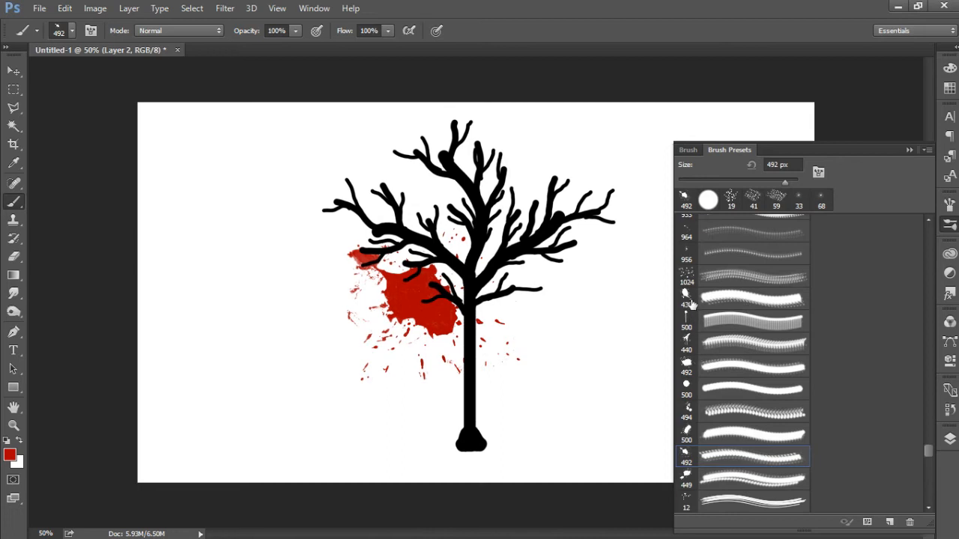
left_click(686, 298)
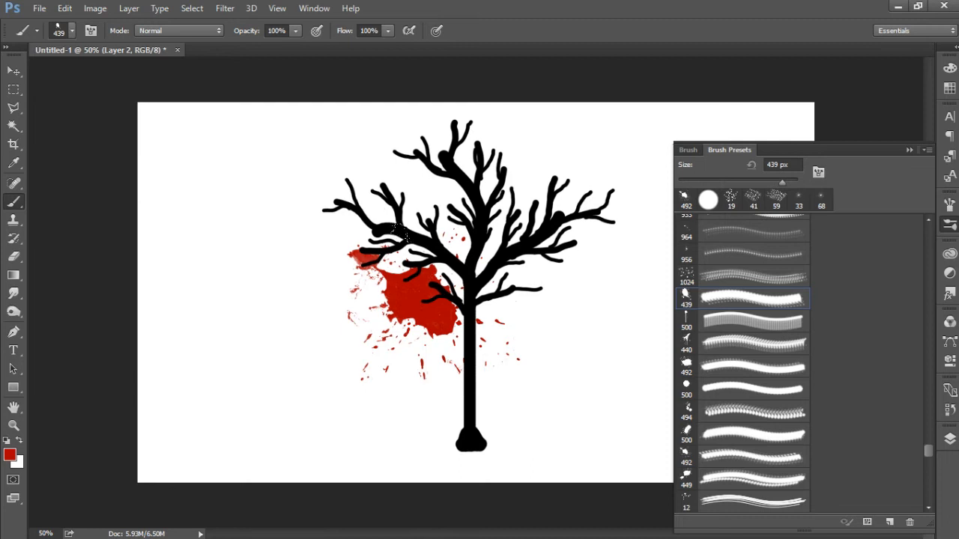
left_click(449, 270)
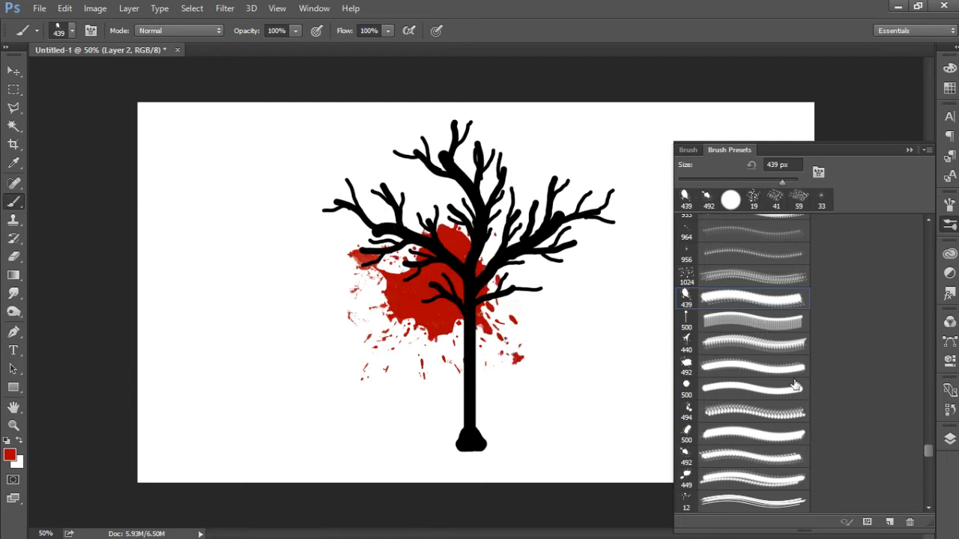
Step: Set the foreground colour to blue 0084ff and stamp a splatter behind the tree's left branches with the 449 px brush
left_click(10, 456)
type("2400ff")
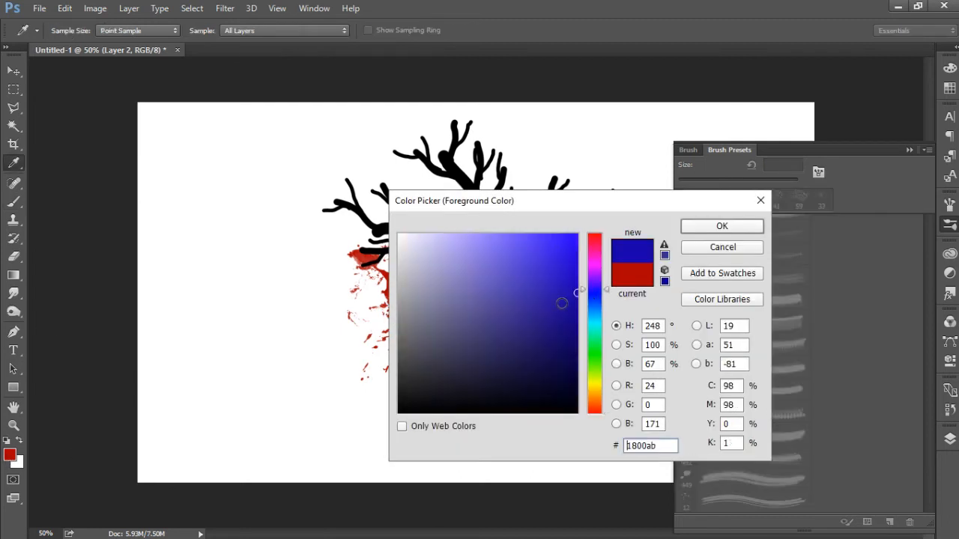
left_click(589, 309)
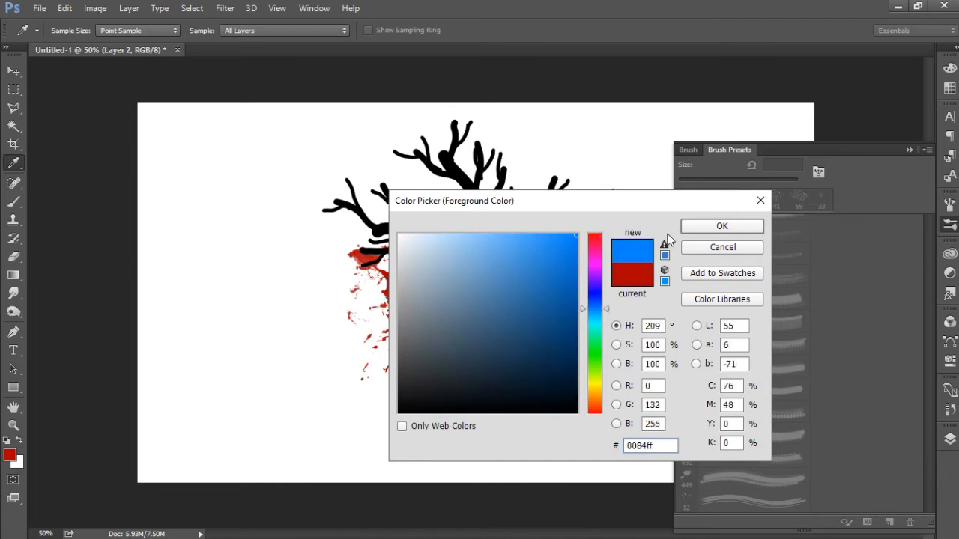
left_click(692, 230)
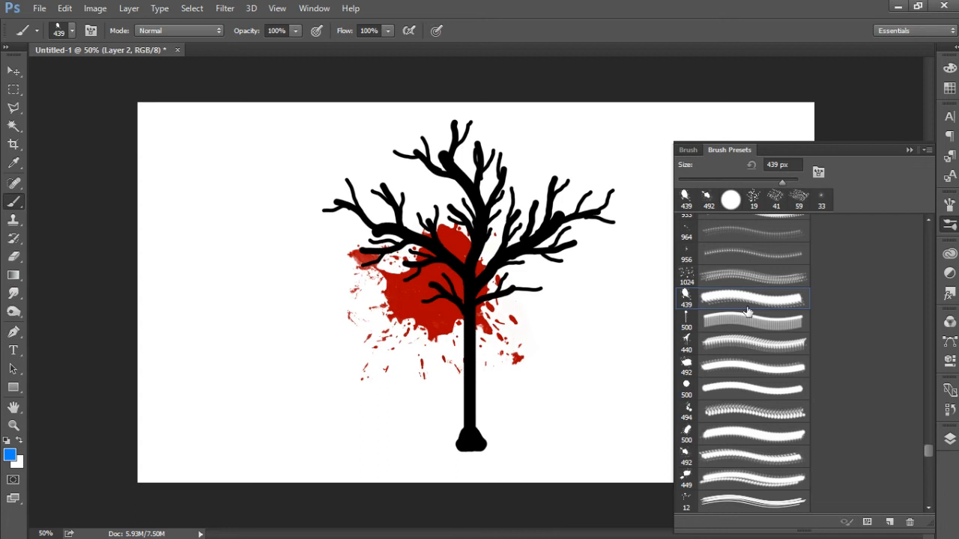
left_click(687, 477)
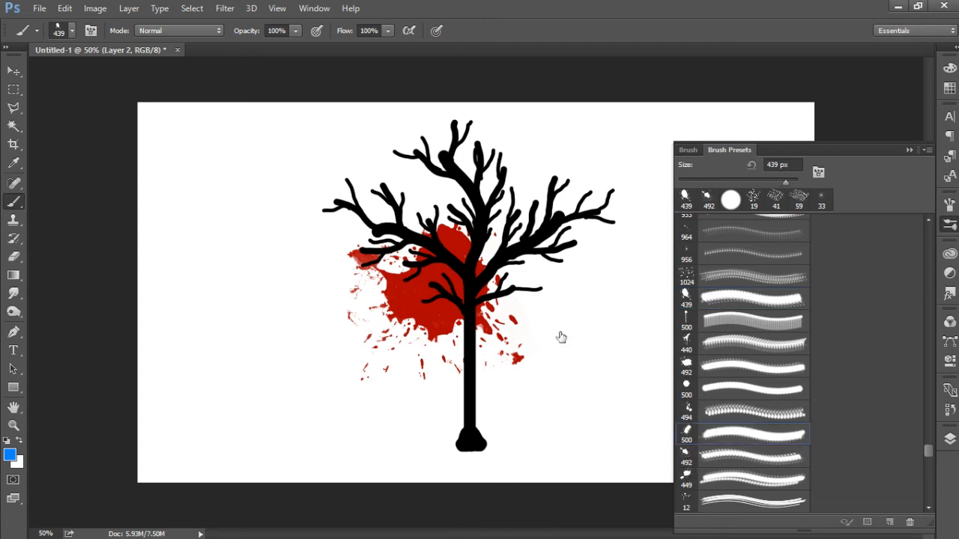
left_click(379, 253)
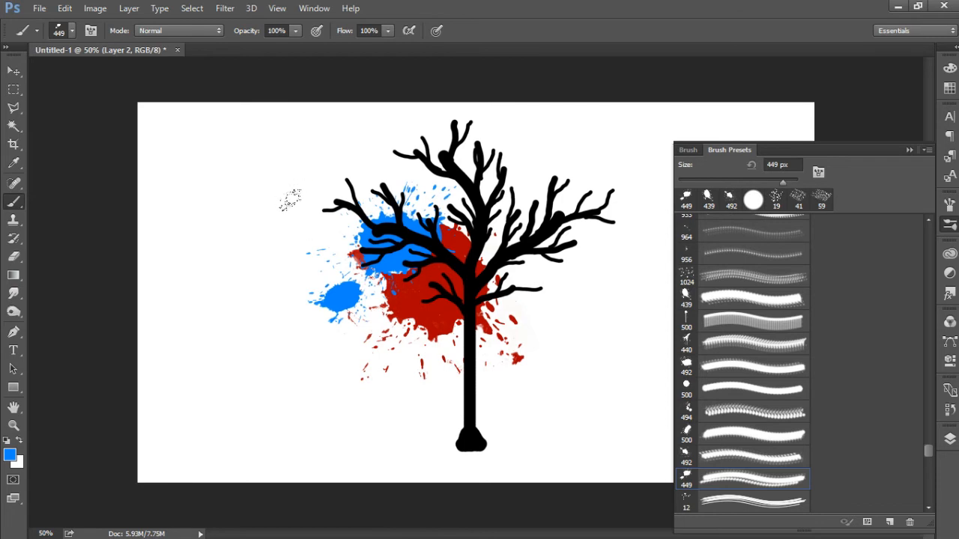
Step: Set the foreground colour to green 0d8e00 and stamp a splatter at the crown's left edge with the 440 px brush
left_click(9, 455)
type("10a9000f9f00")
left_click_drag(592, 301, 579, 315)
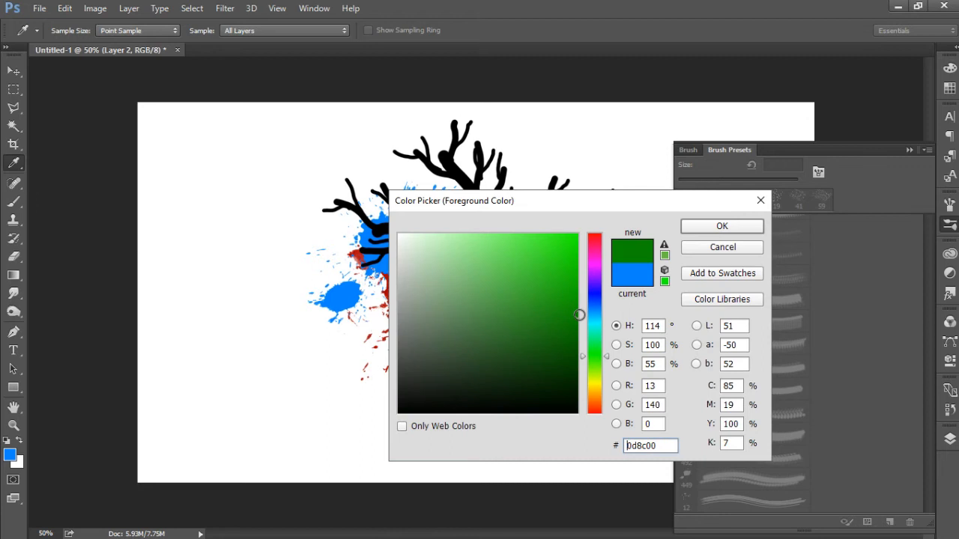
left_click(720, 226)
key("b")
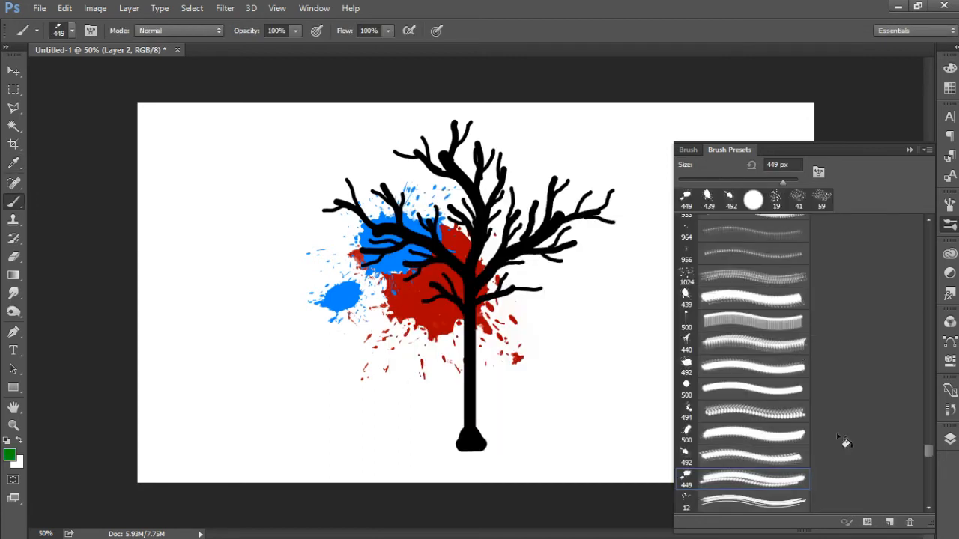
left_click(684, 504)
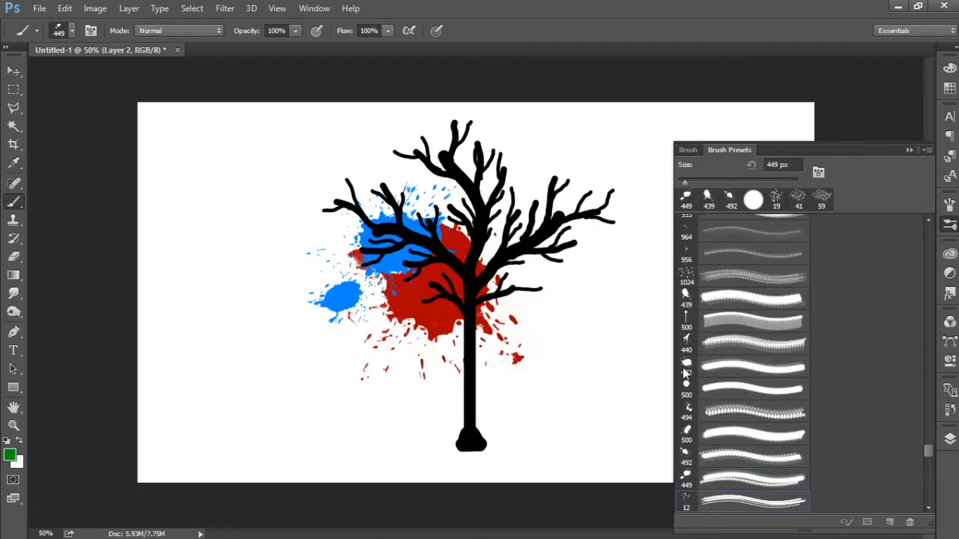
left_click(686, 341)
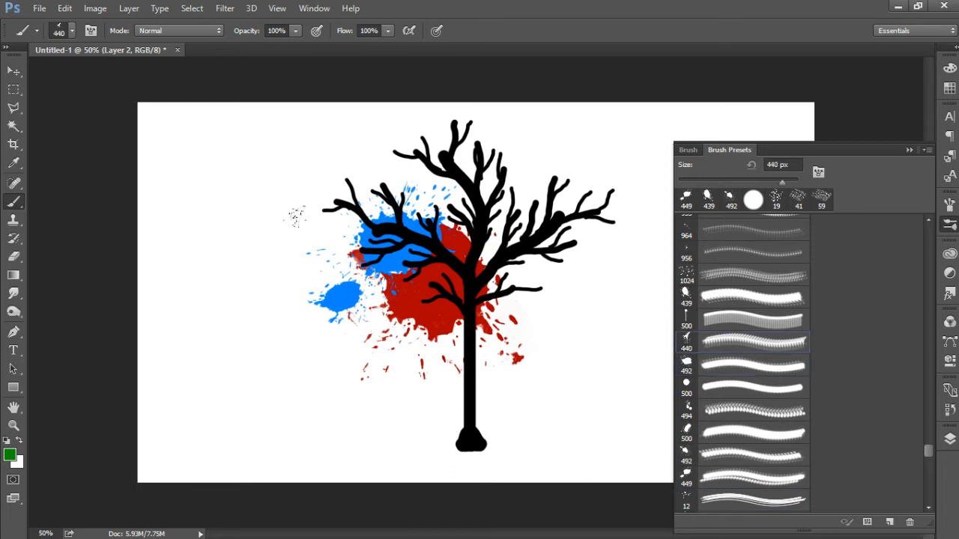
left_click(296, 196)
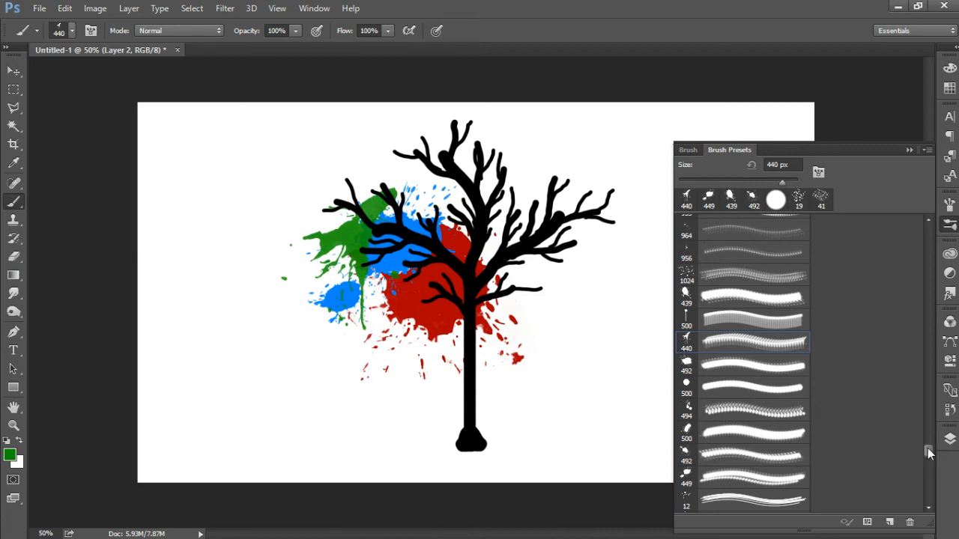
Step: Choose the 692 px splatter brush, reduce its size to 357 px and stamp green blobs at the crown's upper-left edge
scroll(929, 453, "down", 3)
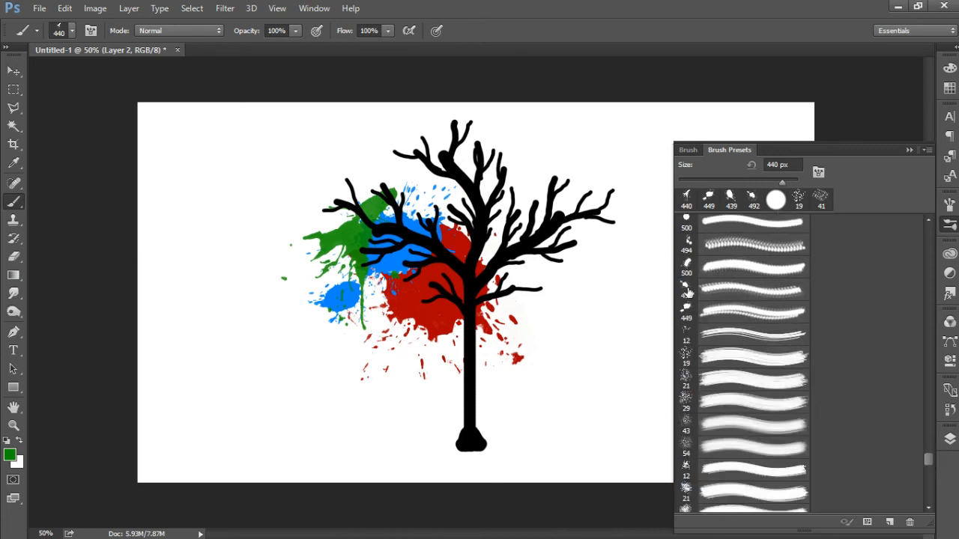
left_click(686, 308)
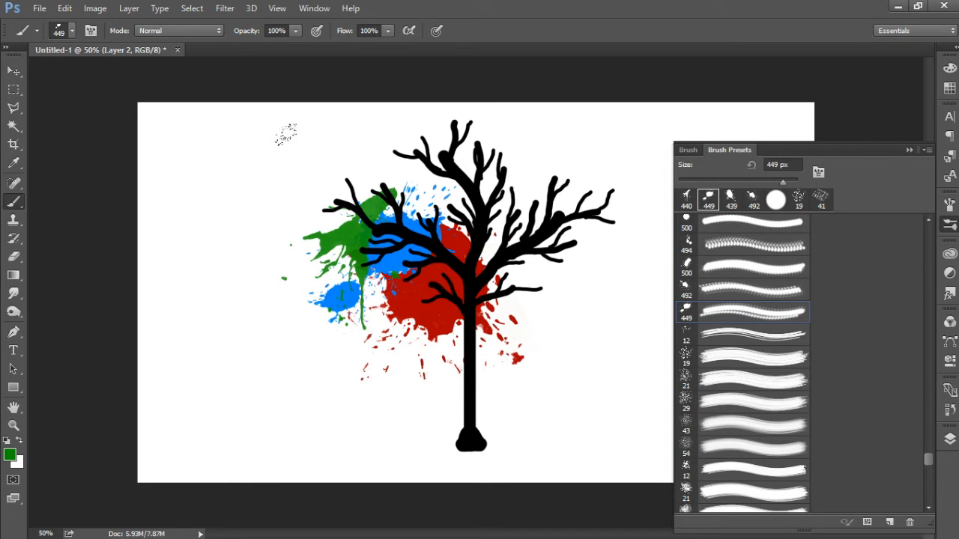
scroll(929, 471, "up", 15)
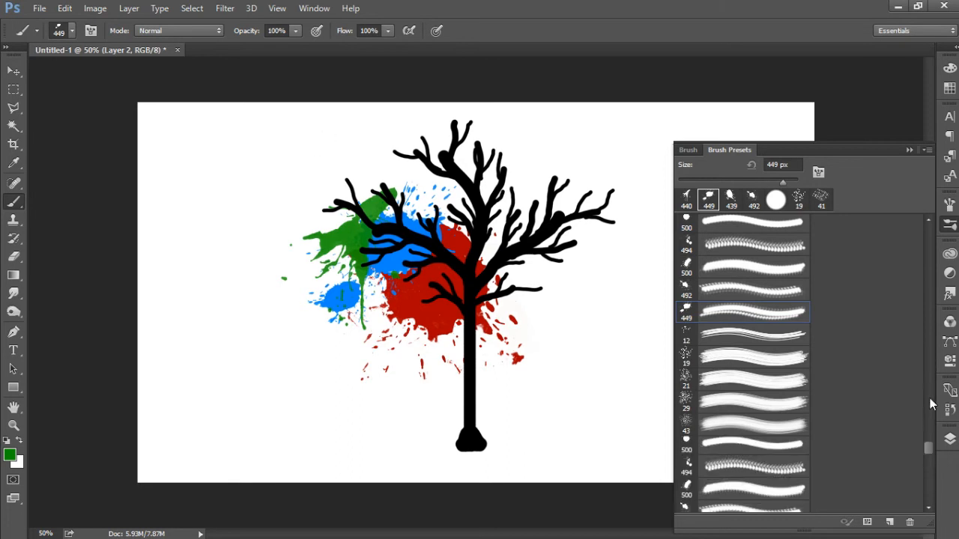
scroll(892, 328, "up", 7)
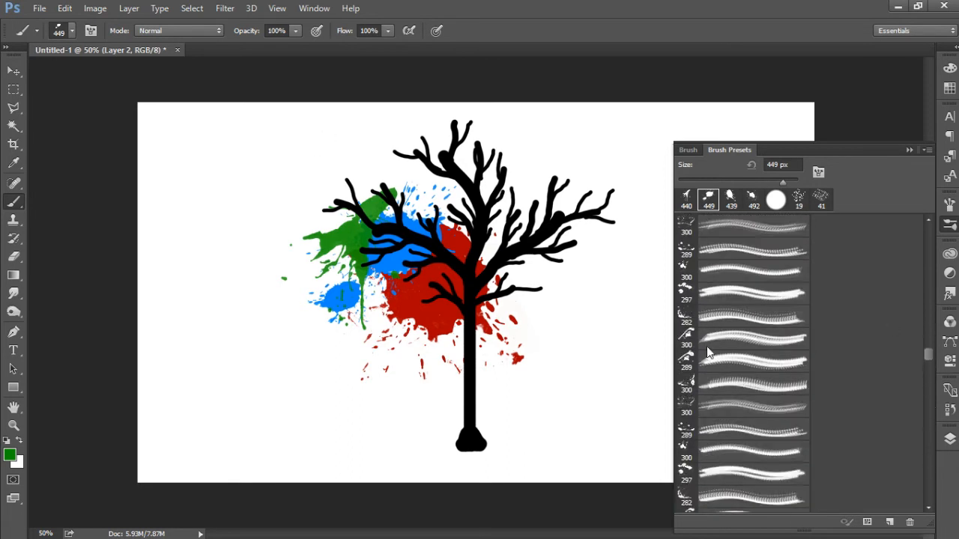
scroll(697, 350, "up", 5)
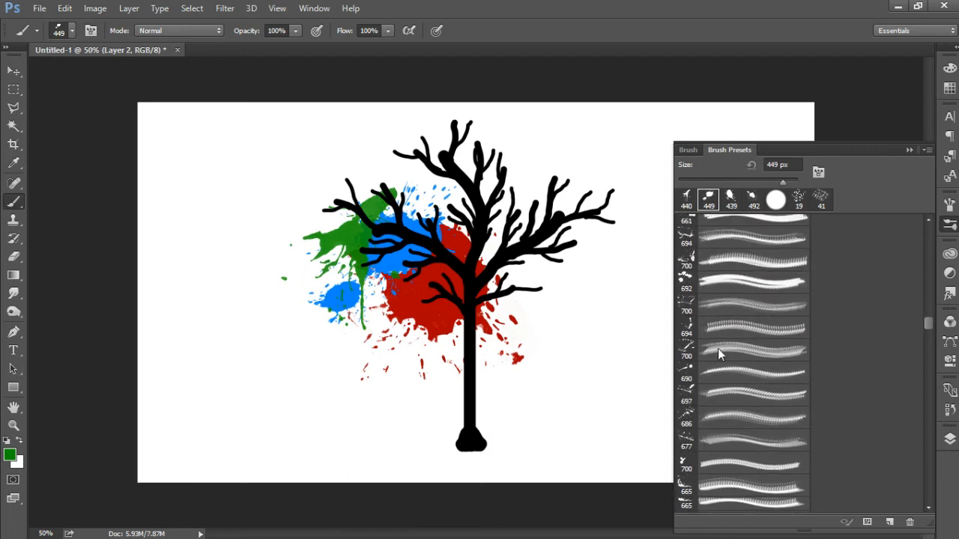
scroll(721, 352, "down", 1)
left_click(853, 370)
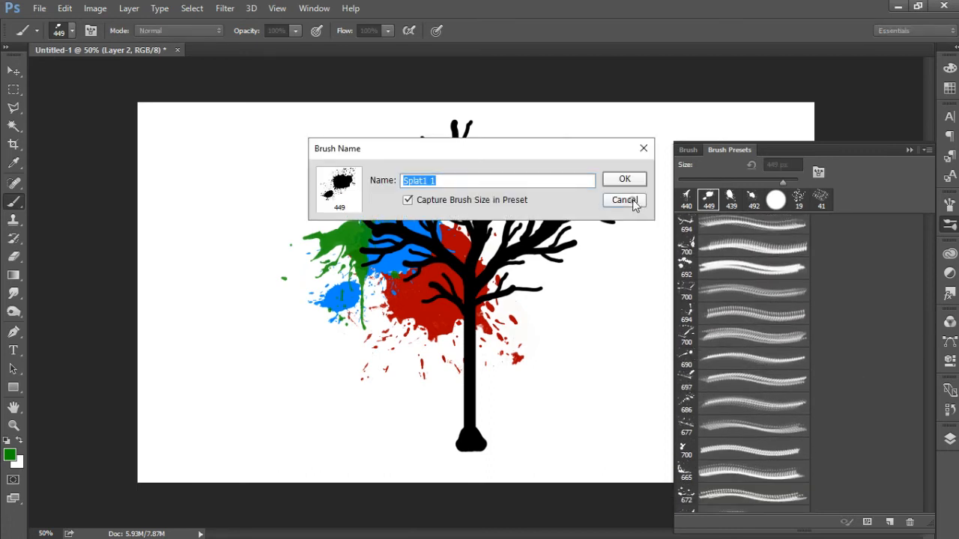
left_click(624, 201)
left_click(685, 268)
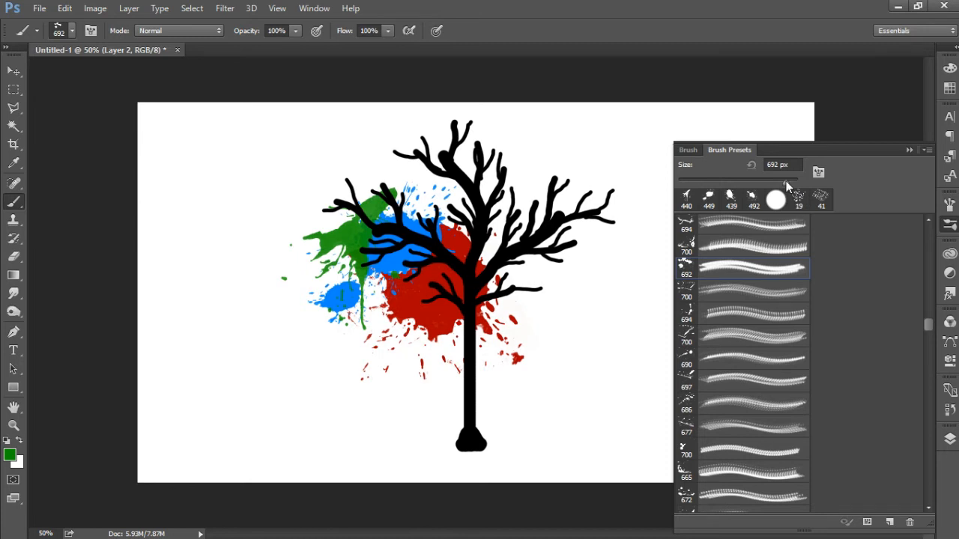
left_click_drag(774, 181, 772, 180)
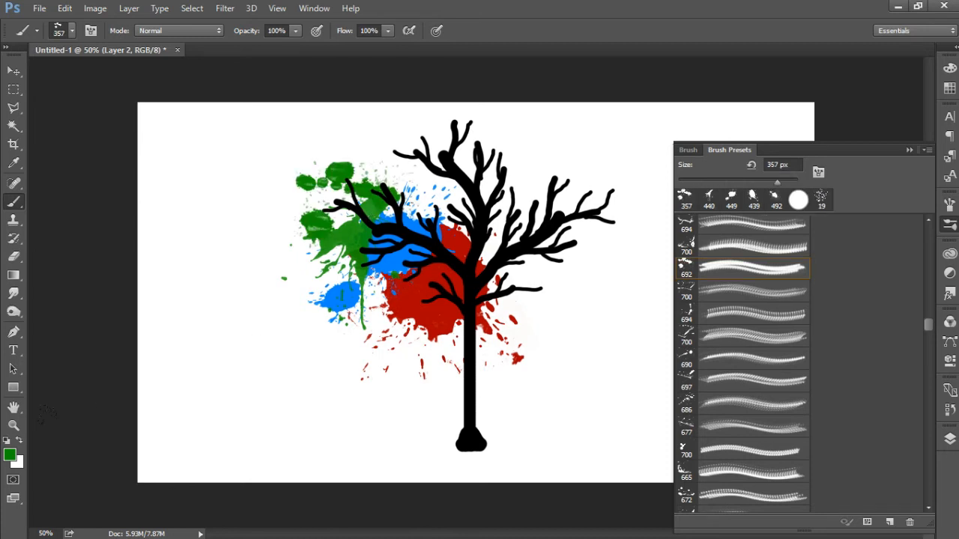
Step: Set the foreground colour to dark blue 004c92 and stamp two splatters behind the upper-left and top branches with the 687 px brush
left_click(9, 454)
left_click(596, 310)
mouse_move(577, 298)
left_mouse_down()
mouse_move(577, 284)
mouse_move(577, 311)
left_mouse_up()
left_click(722, 227)
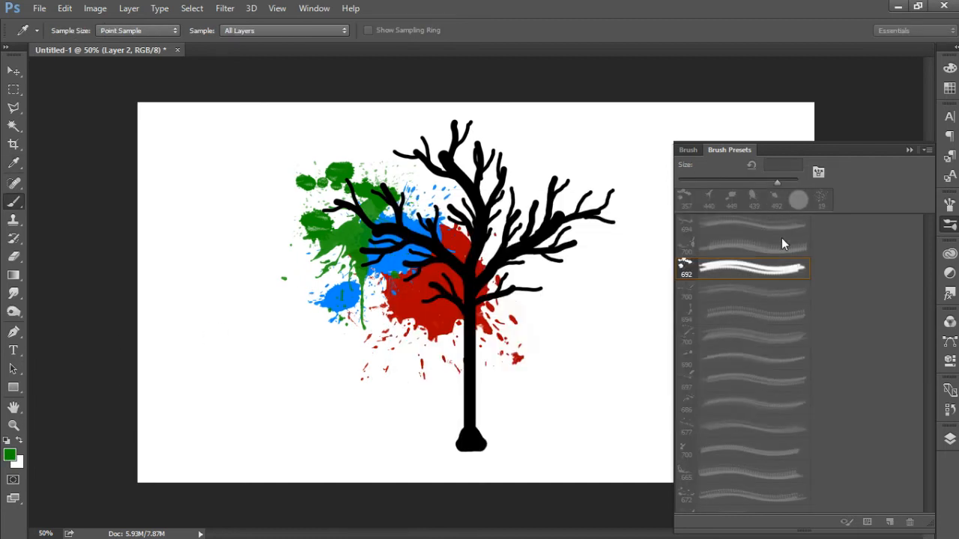
key("b")
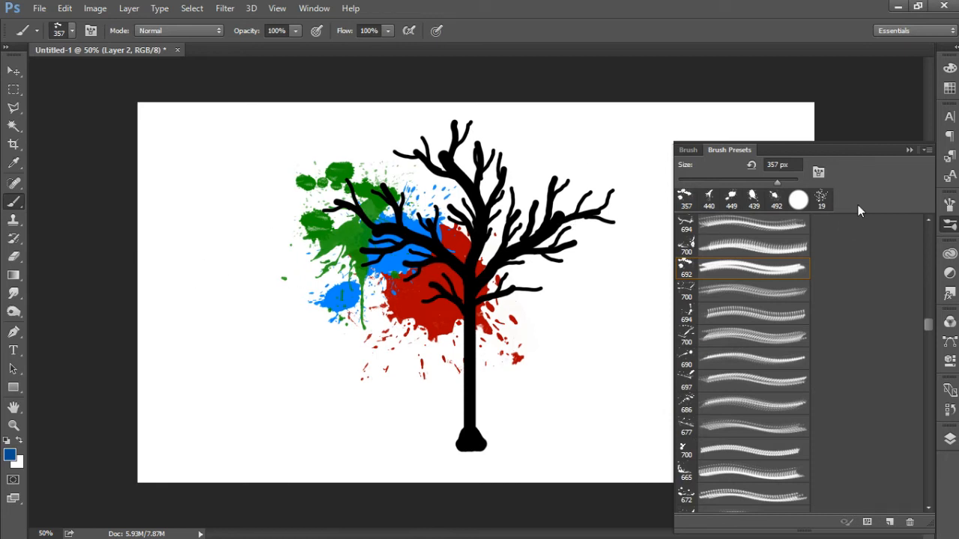
left_click(693, 247)
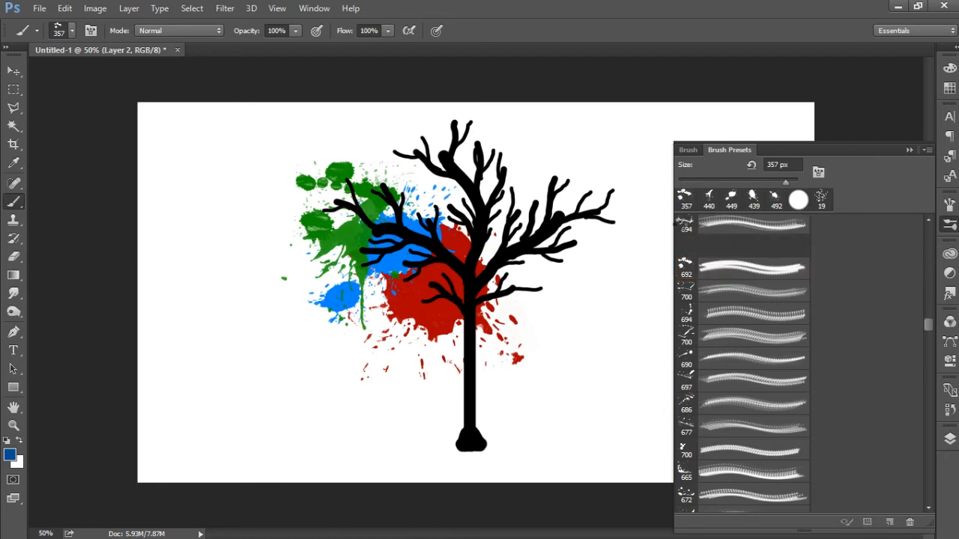
left_click_drag(929, 327, 929, 317)
left_click(693, 363)
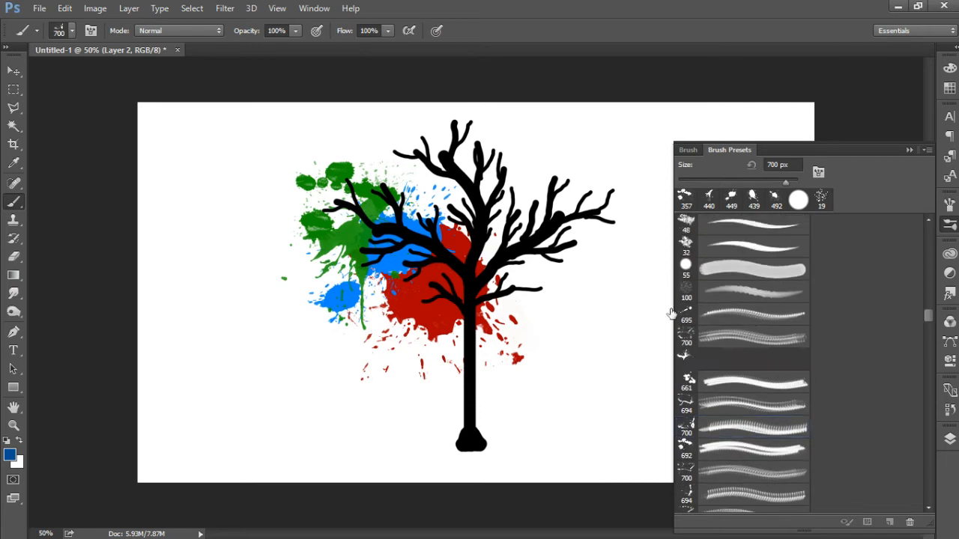
left_click(359, 173)
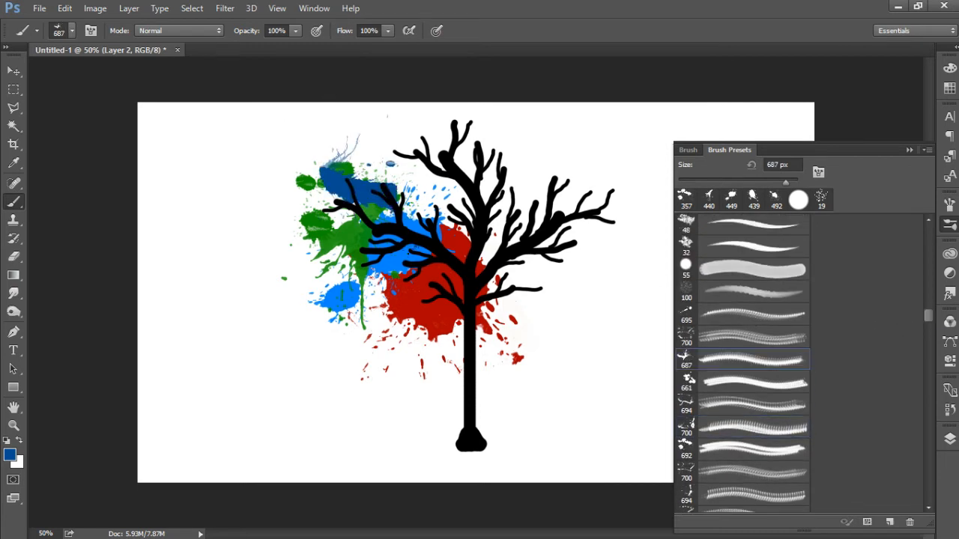
left_click(435, 167)
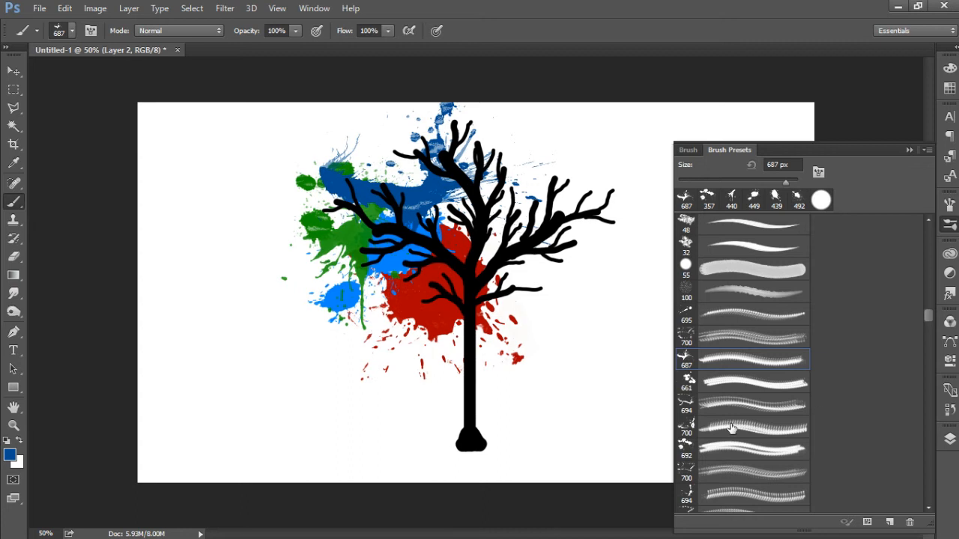
Step: Choose the small 147 px splatter brush and add dark blue spots between the crown's upper-left and top branches
left_click_drag(929, 335, 928, 395)
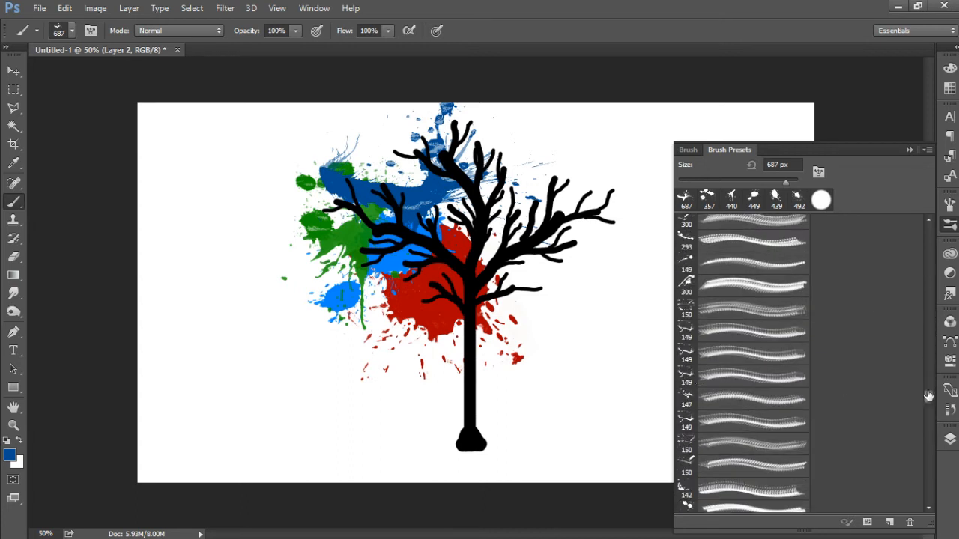
left_click(688, 507)
left_click(378, 155)
Step: Set the foreground colour to violet, rotate the 692 px splatter brush tip to 161° and stamp blobs diagonally across the crown
left_click(10, 455)
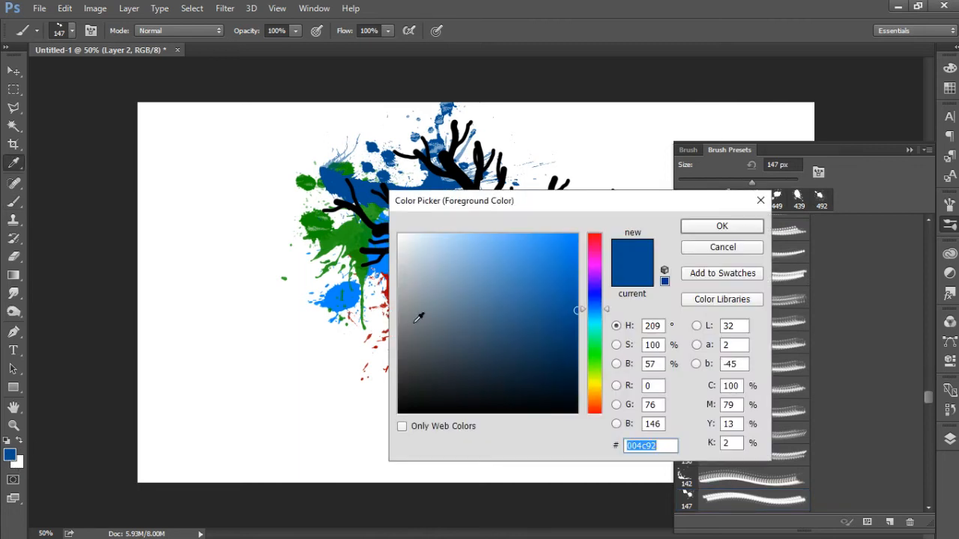
left_click(594, 287)
left_click(562, 235)
left_click(721, 225)
left_click_drag(931, 353, 929, 341)
left_click(684, 329)
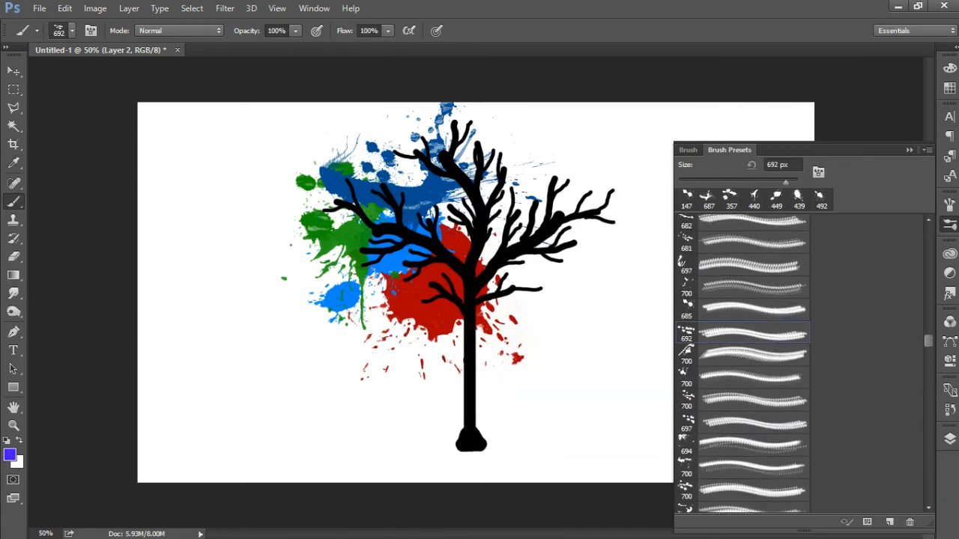
left_click(687, 149)
left_click_drag(903, 308, 880, 308)
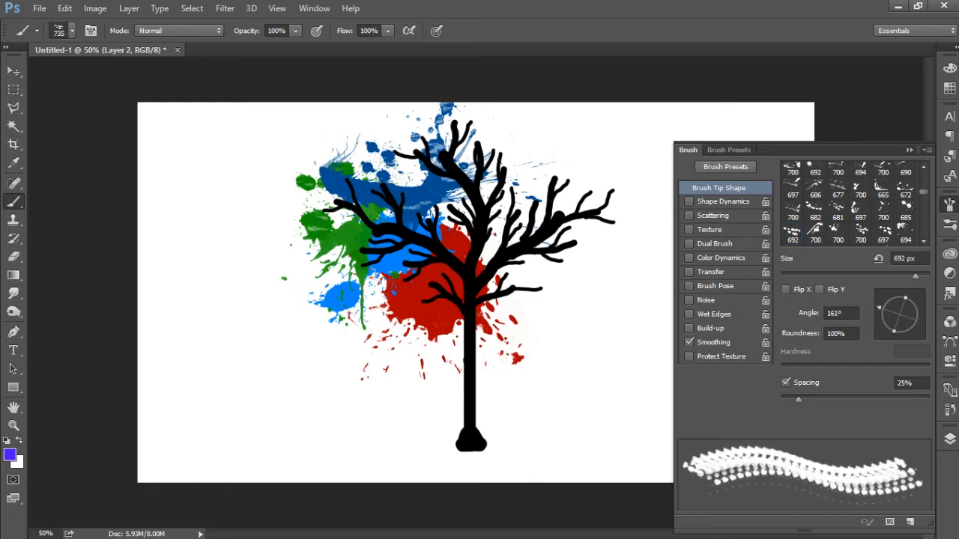
left_click(450, 235)
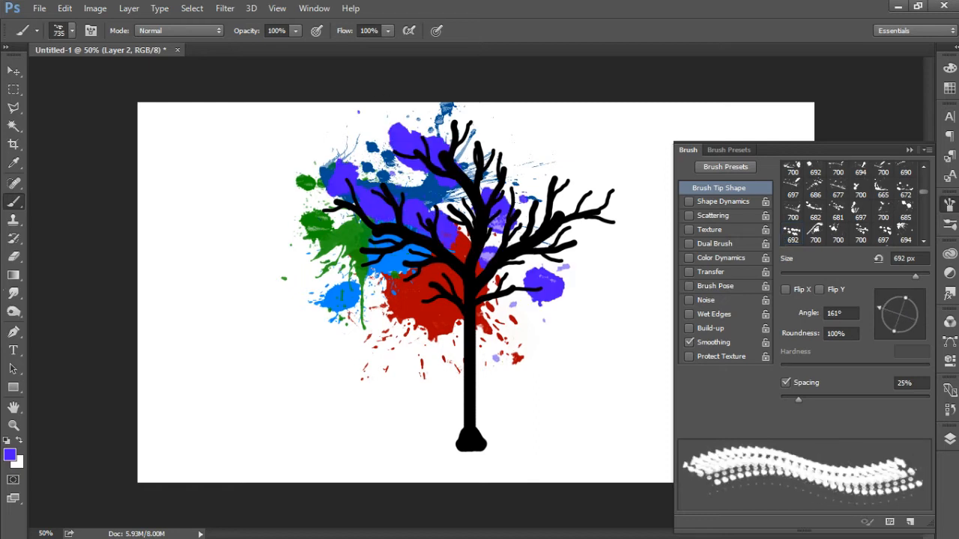
Step: Set the foreground colour to golden yellow, rotate the 694 px splatter brush tip and stamp it behind the upper-right branches
left_click(9, 456)
left_click(723, 225)
left_click(725, 167)
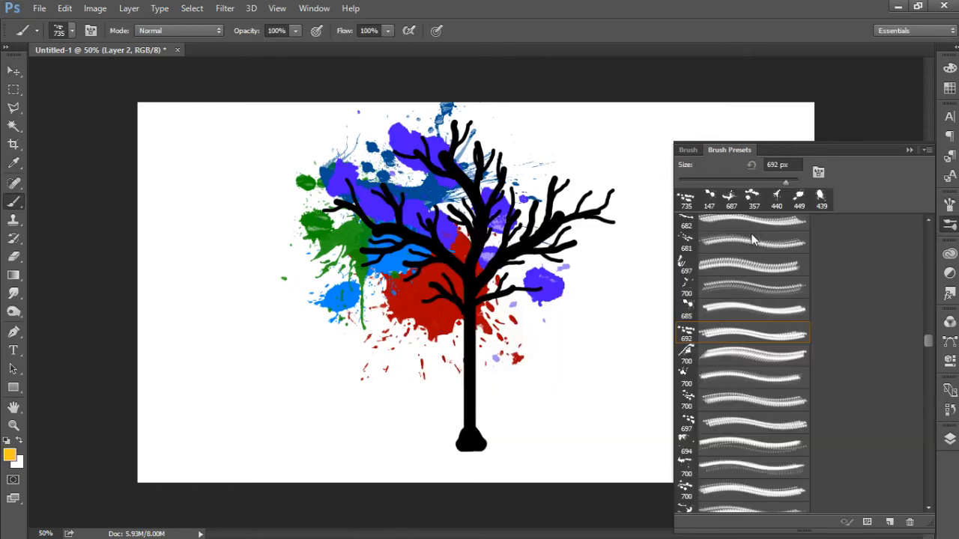
left_click(688, 149)
left_click_drag(883, 307, 892, 327)
left_click(469, 188)
Step: Choose the round 500 px splatter brush and stamp a large yellow splatter behind the top of the crown
left_click(726, 166)
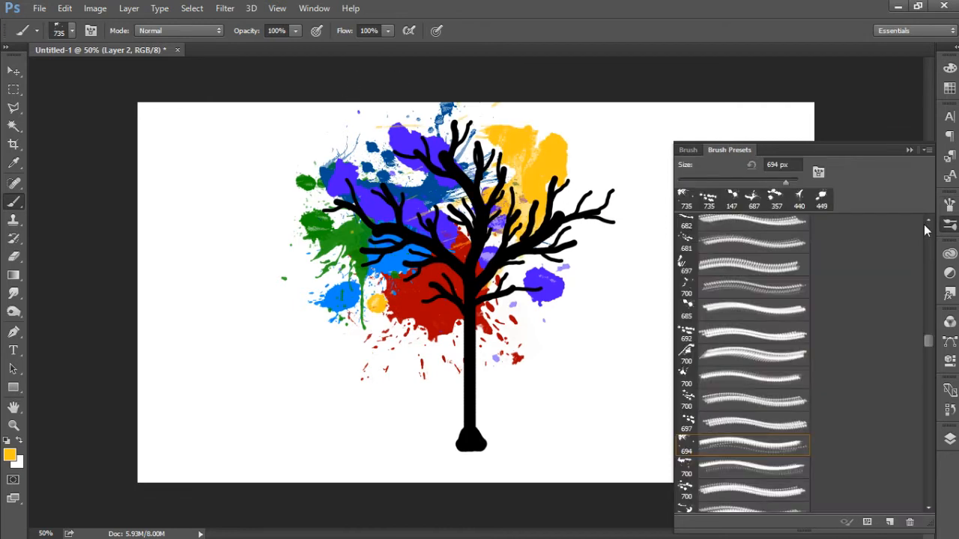
left_click_drag(929, 347, 923, 436)
left_click(749, 444)
left_click(491, 154)
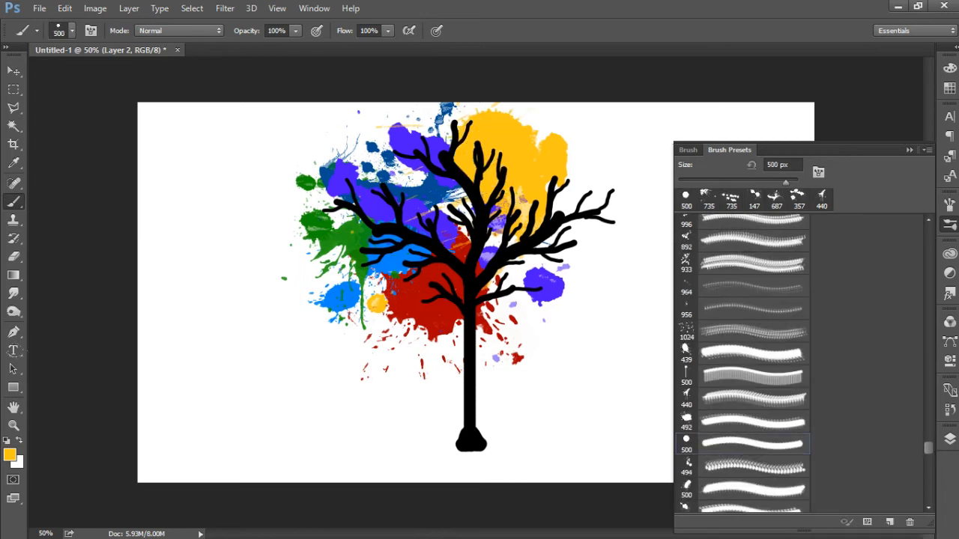
Step: Set the foreground colour to orange and stamp splatters on the crown's right side with the 500 px, 494 px and dripping 500 px brushes
left_click(9, 456)
left_click(595, 401)
left_click(719, 226)
left_click(558, 228)
left_click(686, 466)
left_click(529, 300)
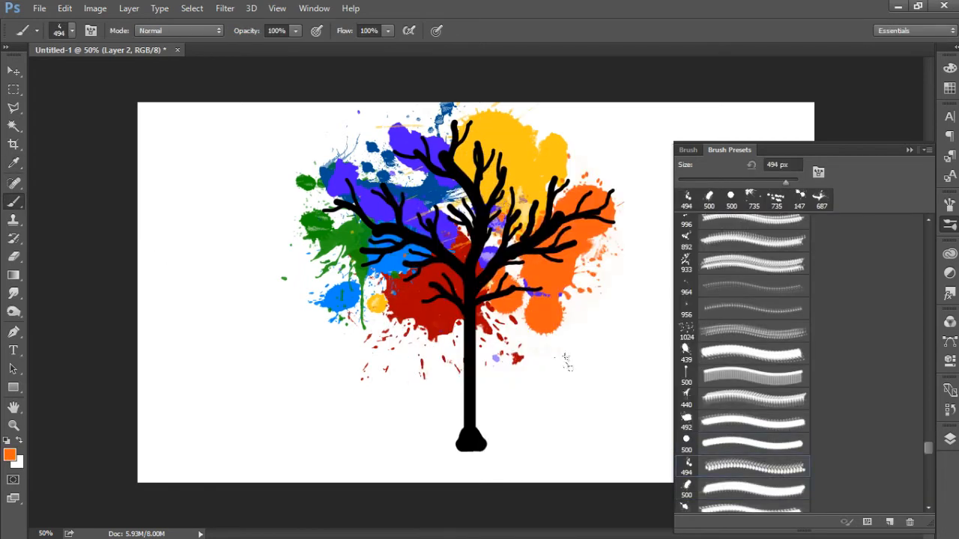
left_click(688, 372)
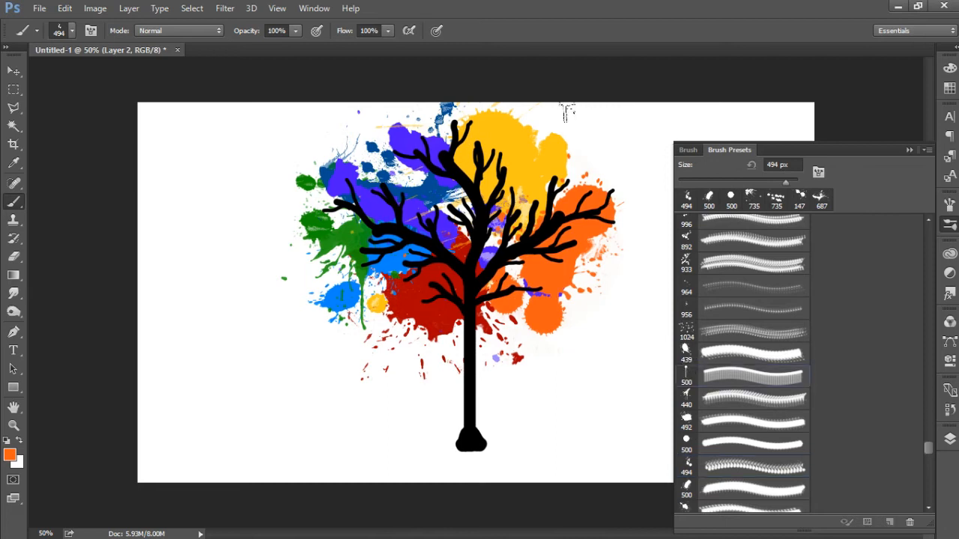
left_click(569, 159)
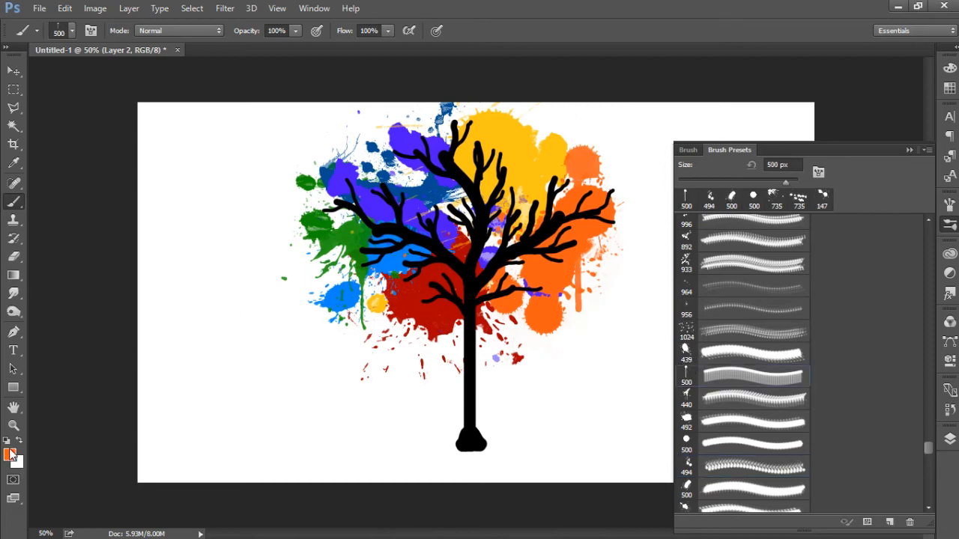
Step: Set the foreground colour to dark red (#c10000)
left_click(12, 455)
left_click(595, 236)
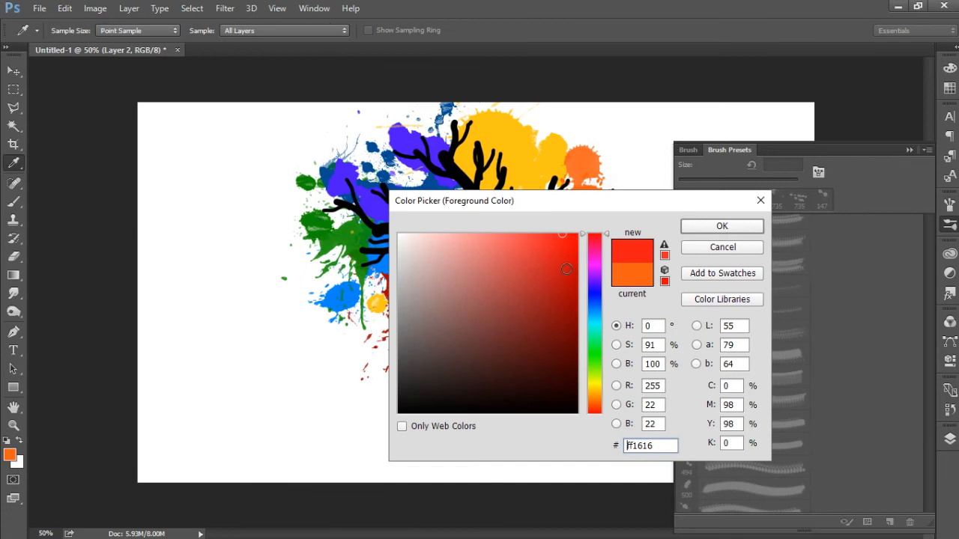
left_click(699, 227)
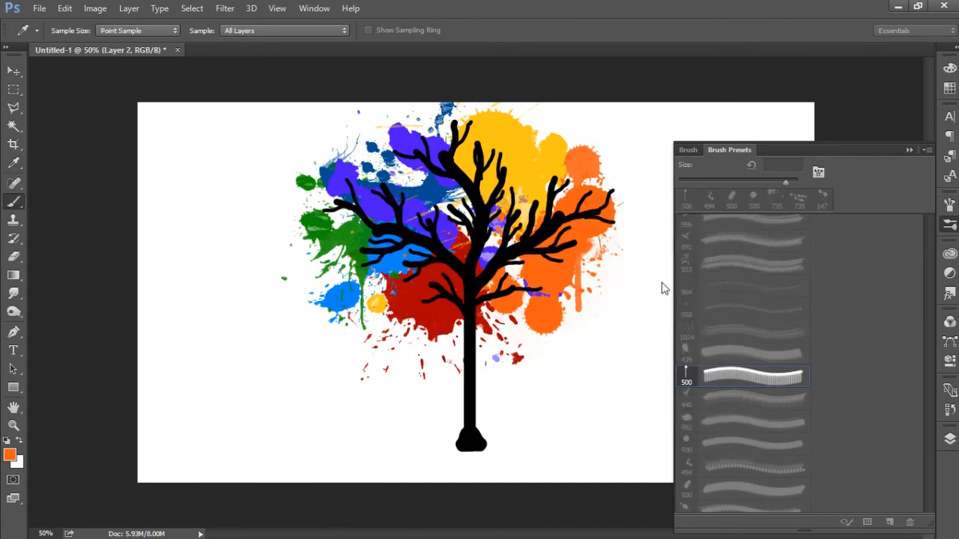
left_click(10, 455)
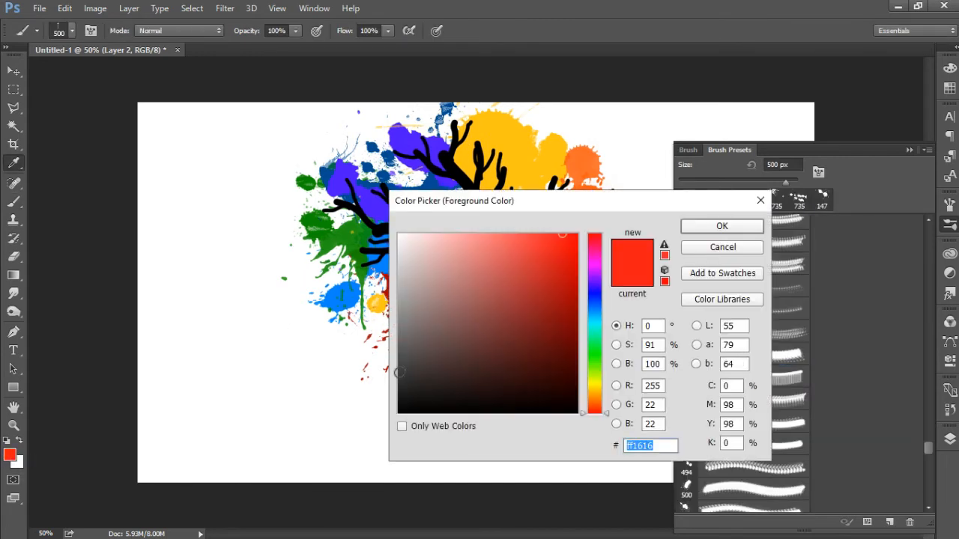
left_click(579, 277)
left_click(694, 228)
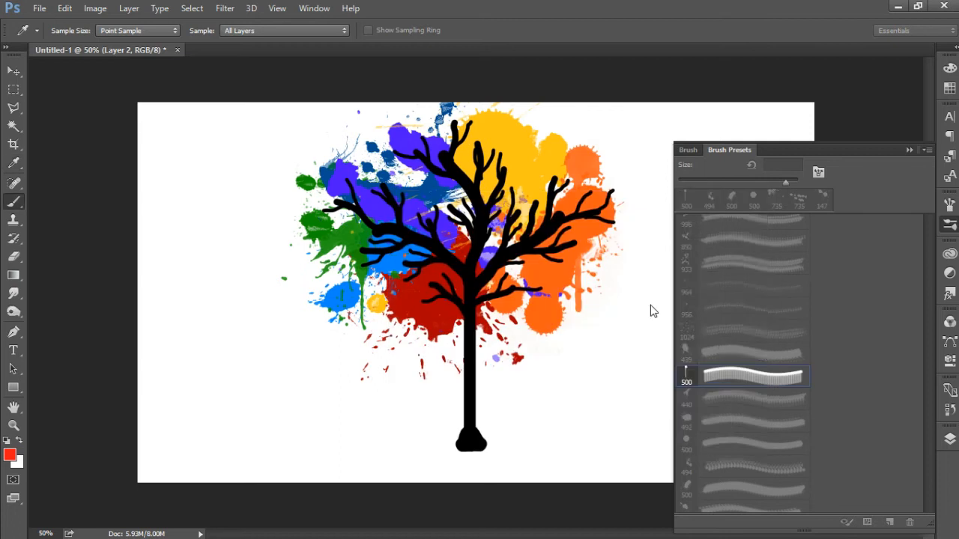
left_click(687, 445)
left_click(513, 322)
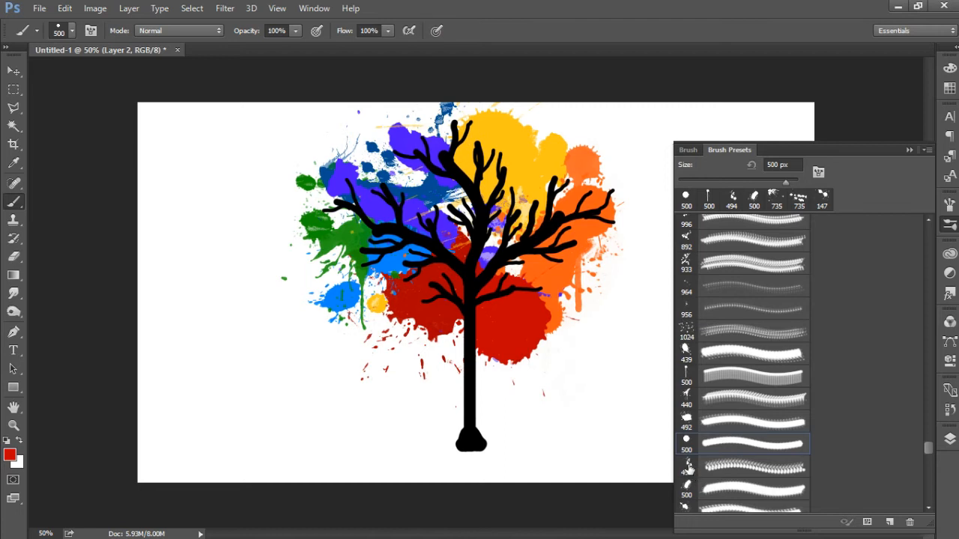
key("z")
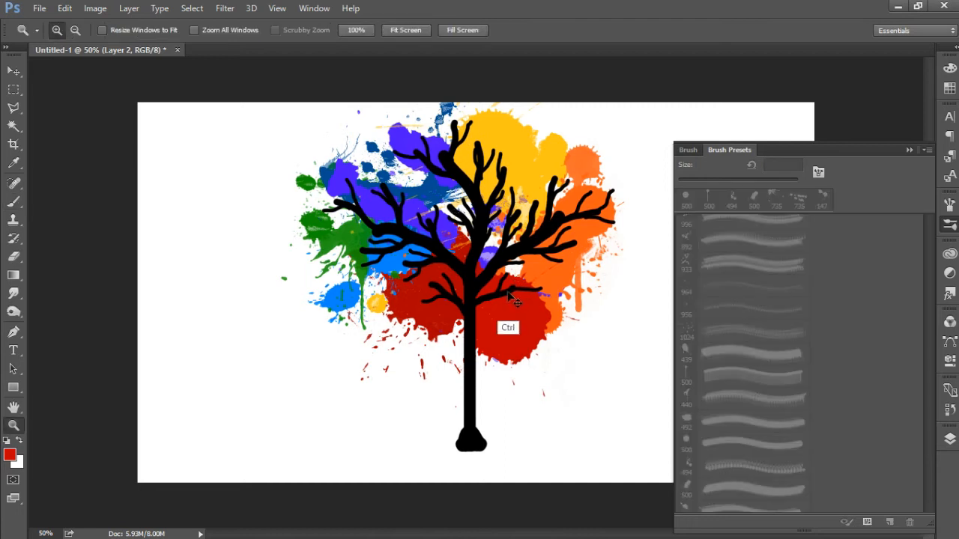
key("ctrl+z")
Step: Stamp dark red splatters beneath the lower-right branches with the 494 px and 492 px splatter brushes
left_click(15, 202)
left_click(750, 466)
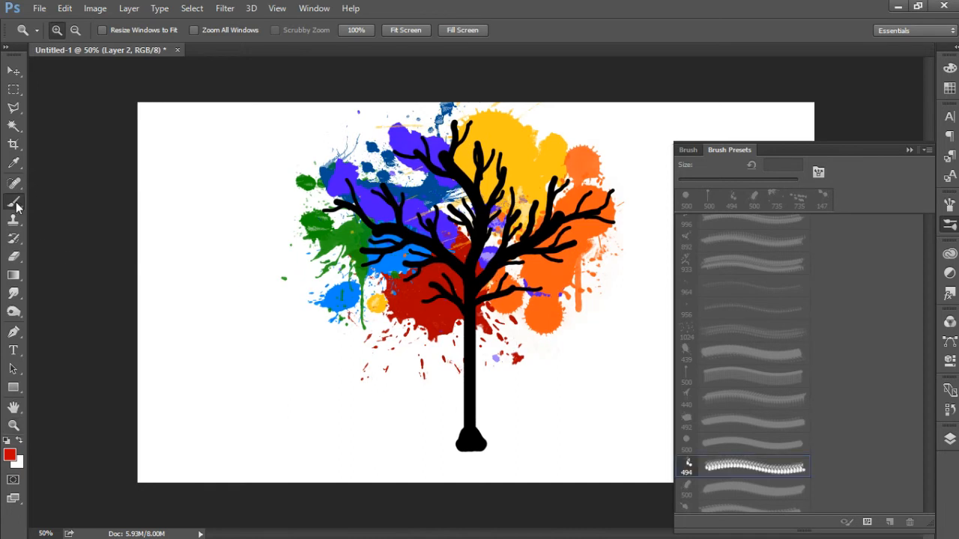
left_click(510, 334)
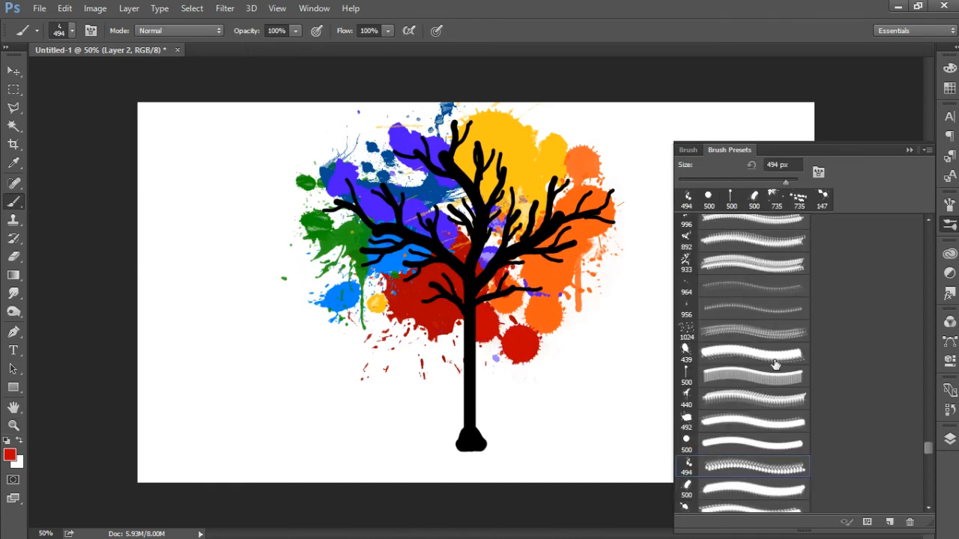
left_click(686, 508)
left_click(513, 298)
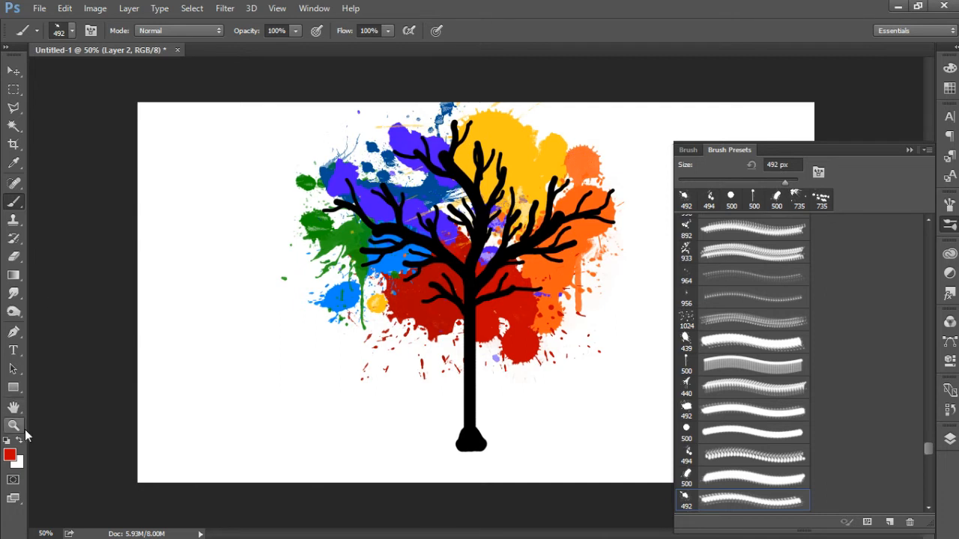
Step: Set the foreground colour to blue (#004eff) and stamp the 492 px splatter brush behind the crown's upper-left branches
left_click(10, 455)
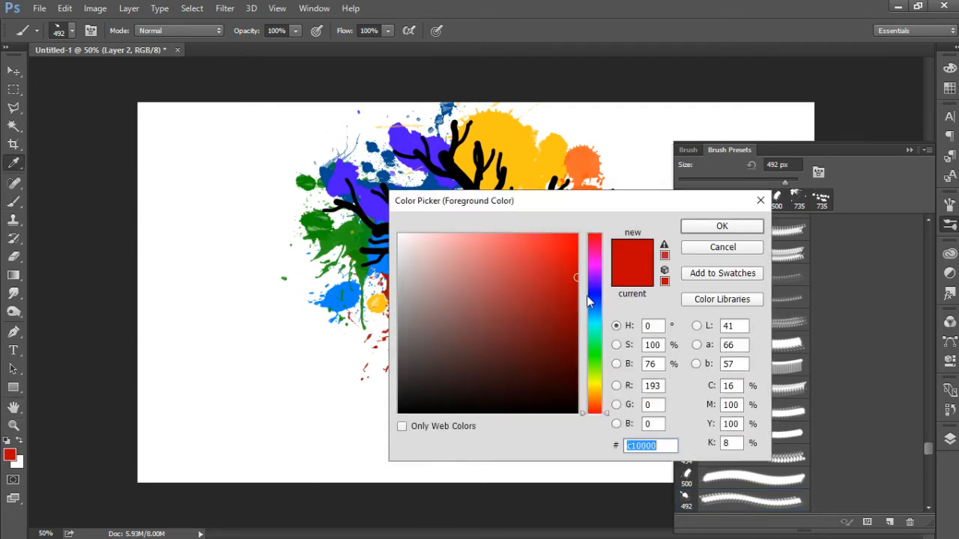
left_click(588, 297)
left_click_drag(575, 251, 592, 226)
left_click(598, 302)
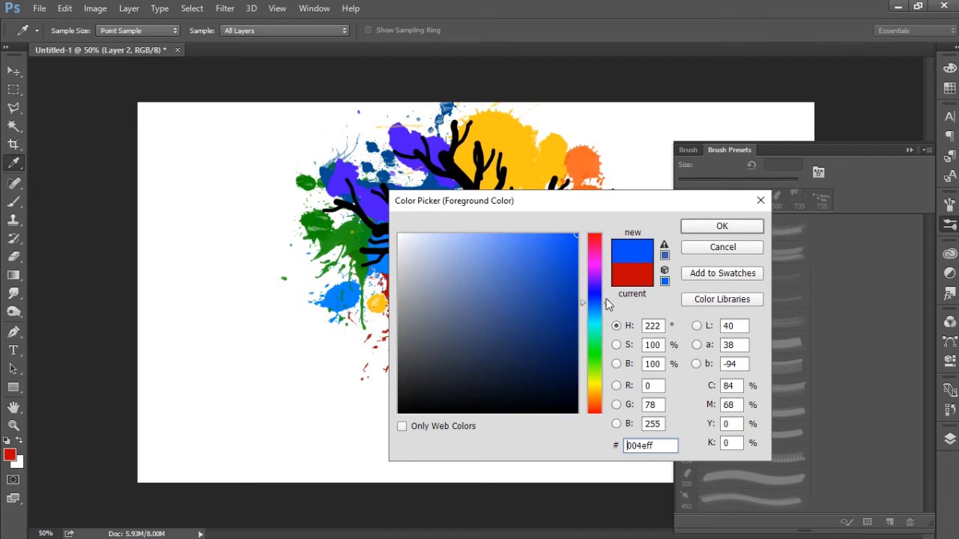
left_click(699, 225)
key("b")
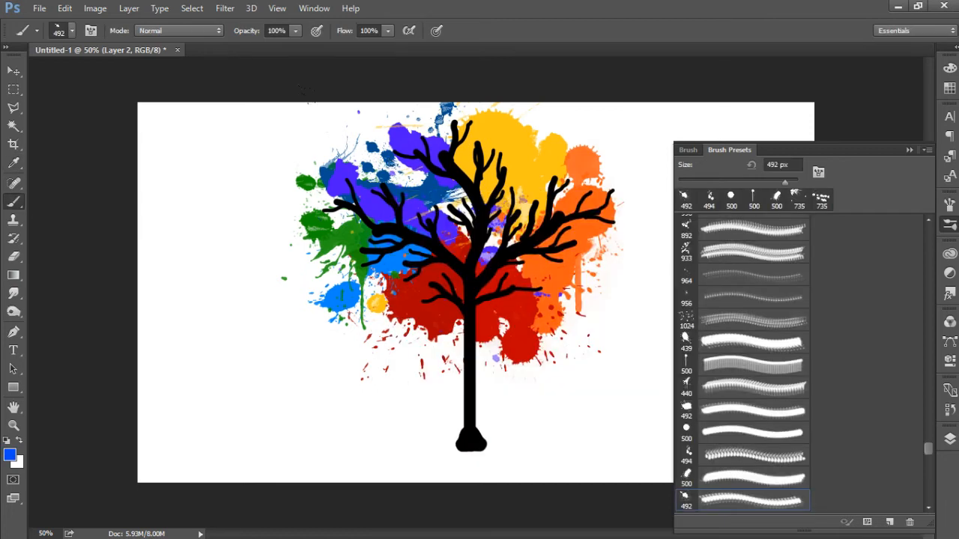
left_click(306, 96)
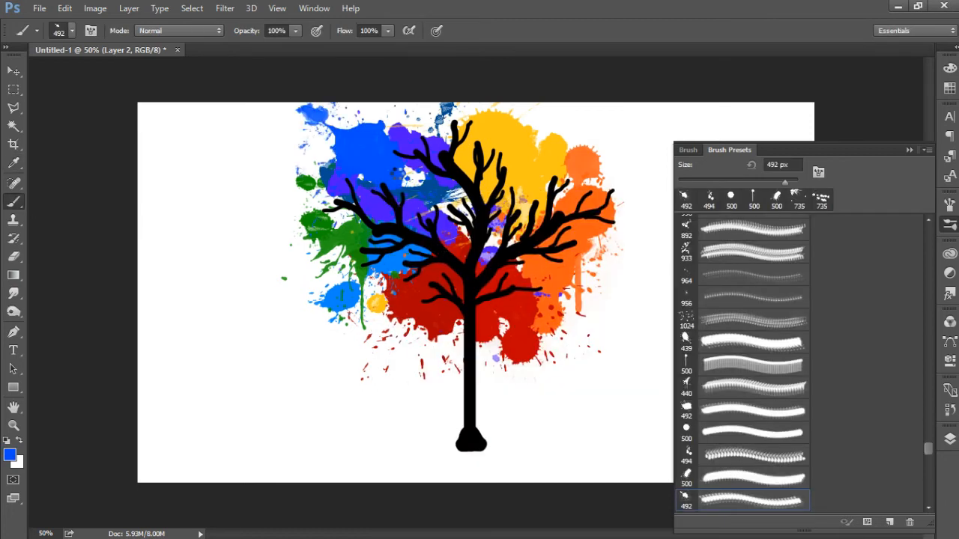
key("ctrl+z")
left_click(322, 105)
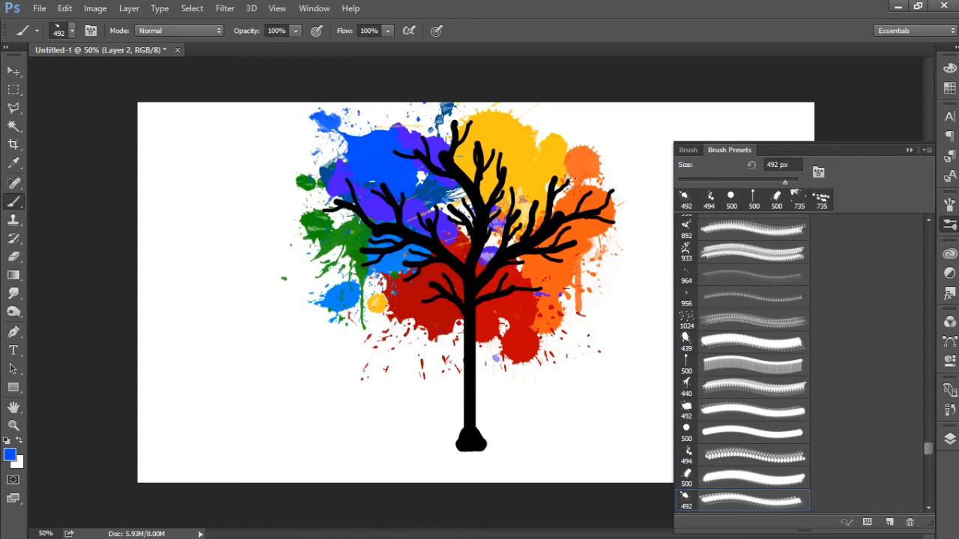
Step: Lower Layer 2's opacity to about half and add a new layer directly above it
left_click(910, 150)
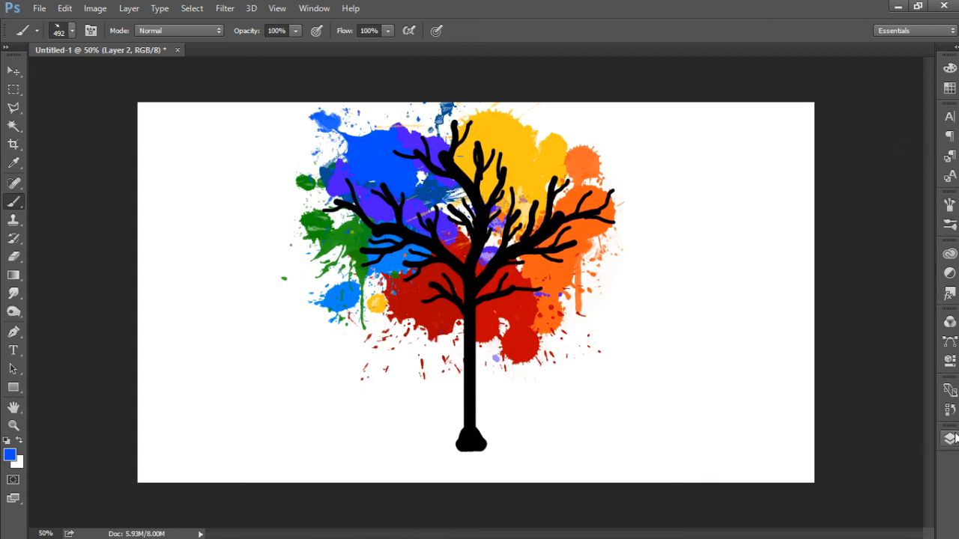
left_click(950, 439)
left_click(925, 103)
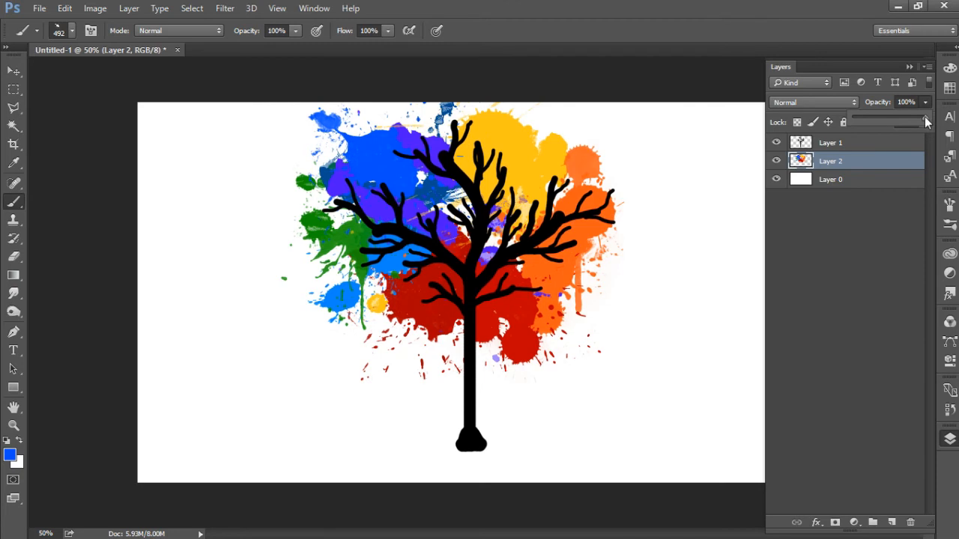
left_click_drag(894, 116, 889, 117)
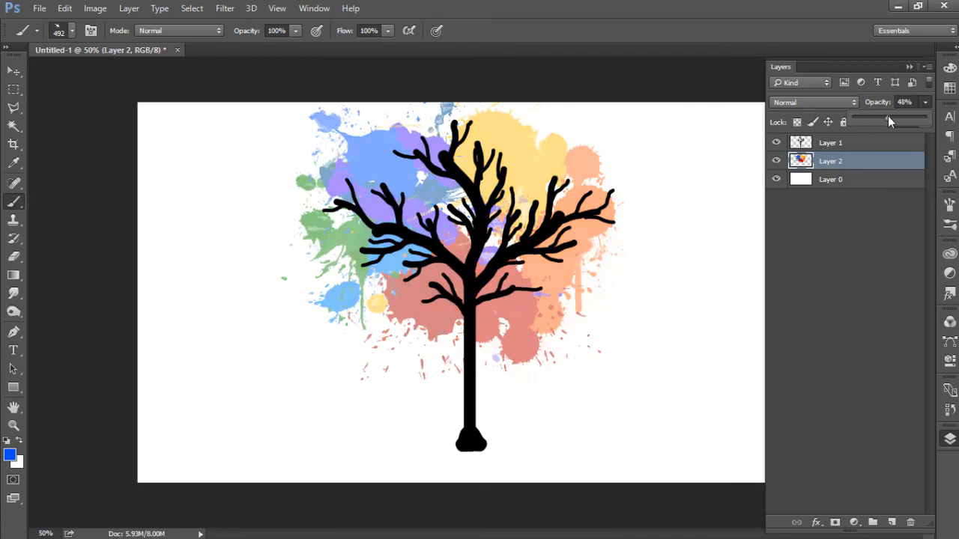
left_click_drag(884, 120, 886, 118)
left_click(891, 522)
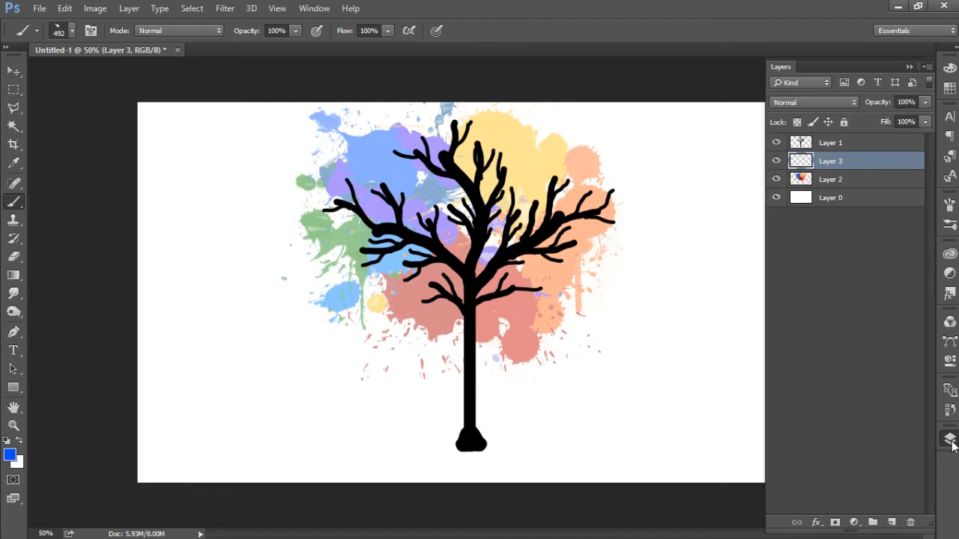
left_click(950, 440)
left_click(950, 441)
Step: Set the foreground colour to bright red (#ff0030) for painting on the new layer
left_click(950, 223)
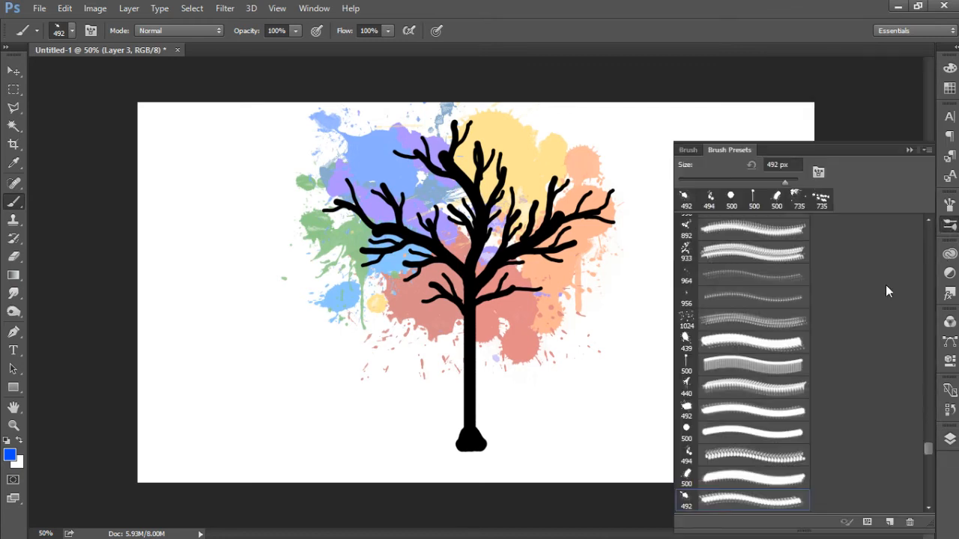
left_click(10, 455)
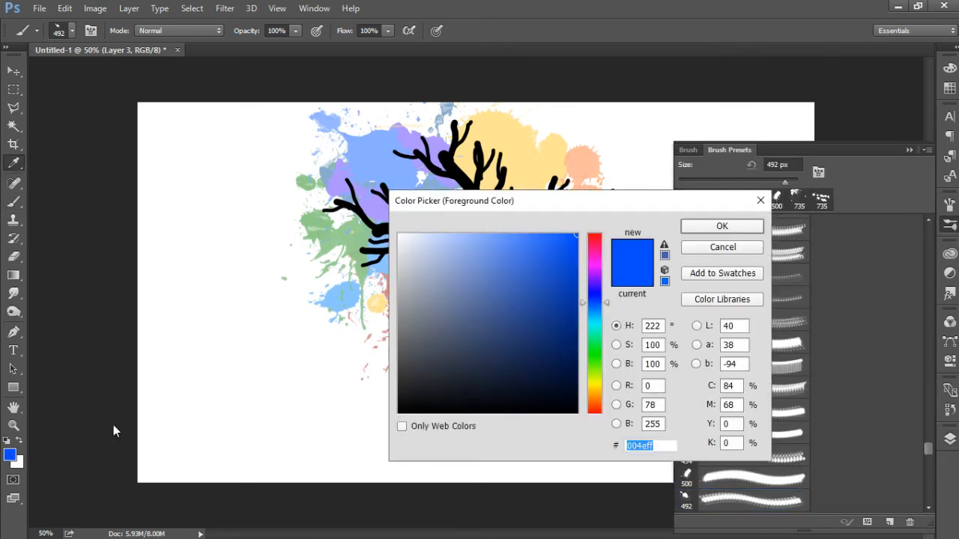
left_click(594, 240)
left_click(722, 227)
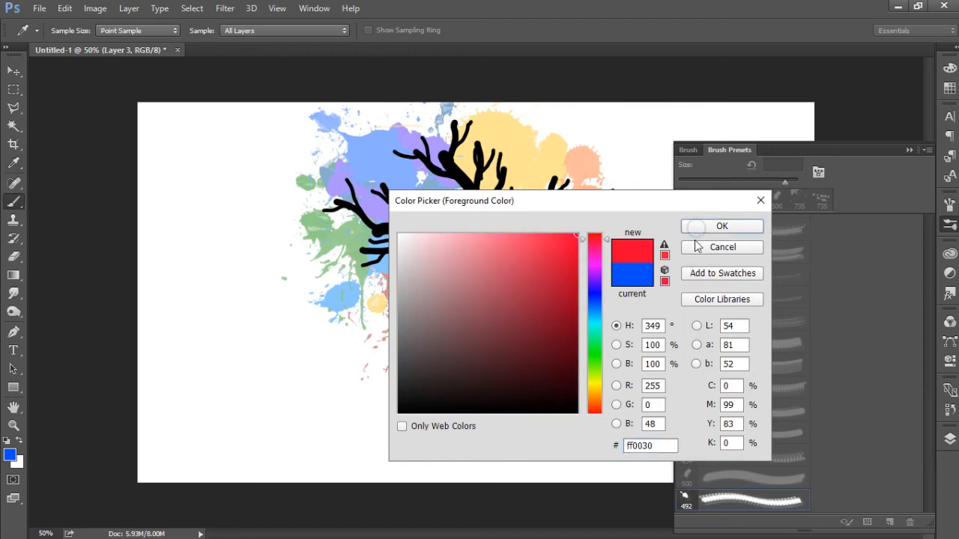
key("b")
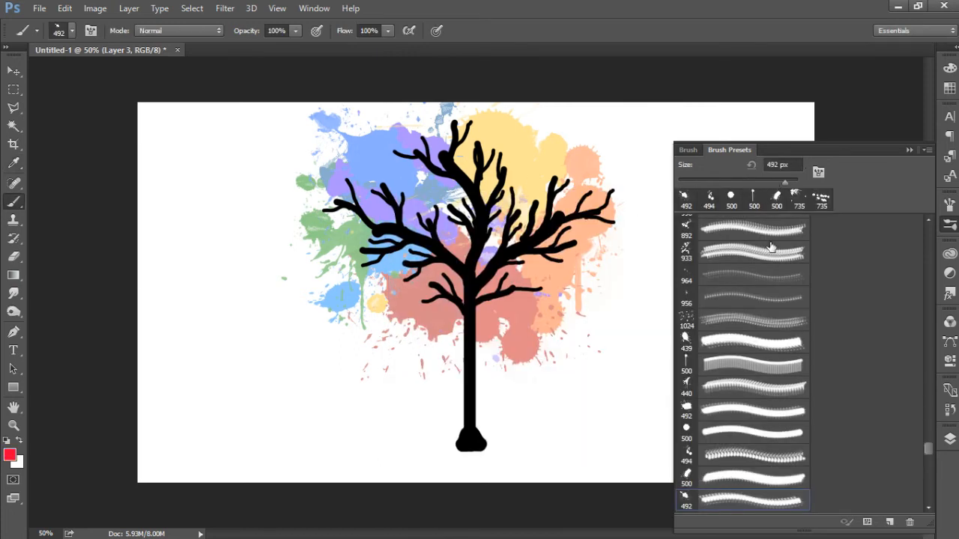
Step: Choose the 449 px splatter brush and stamp red splatters around the trunk's fork and below the lower-left branches
left_click(688, 477)
left_click(688, 454)
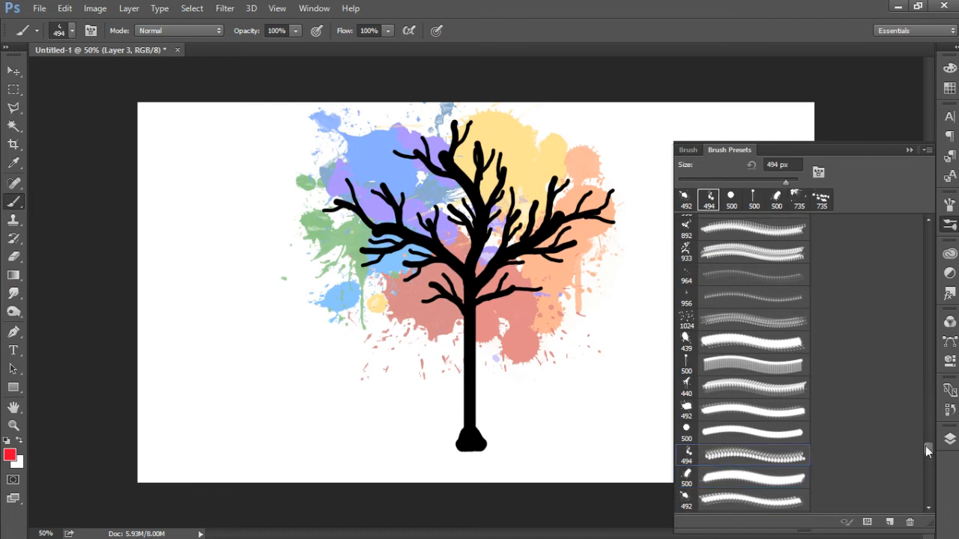
left_click_drag(930, 452, 930, 459)
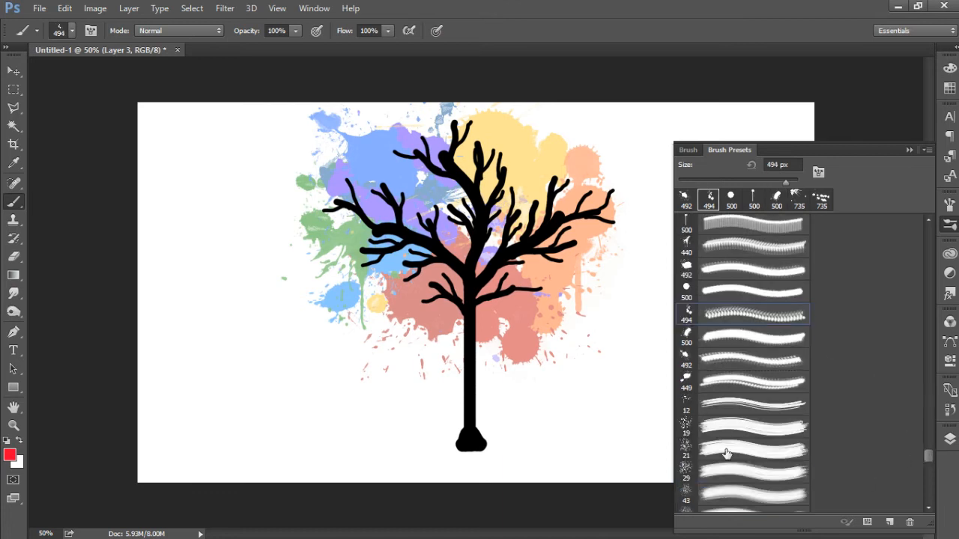
left_click(687, 382)
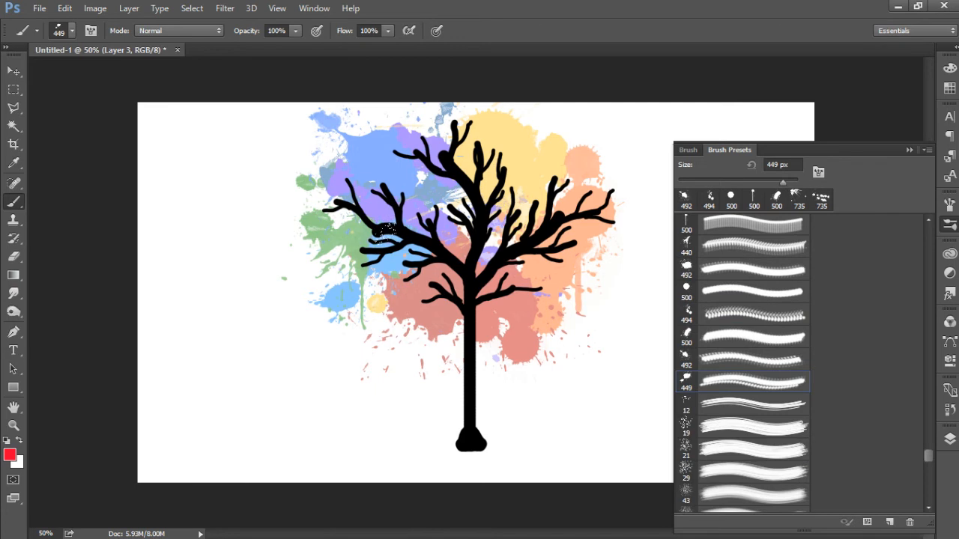
left_click(453, 300)
left_click(399, 348)
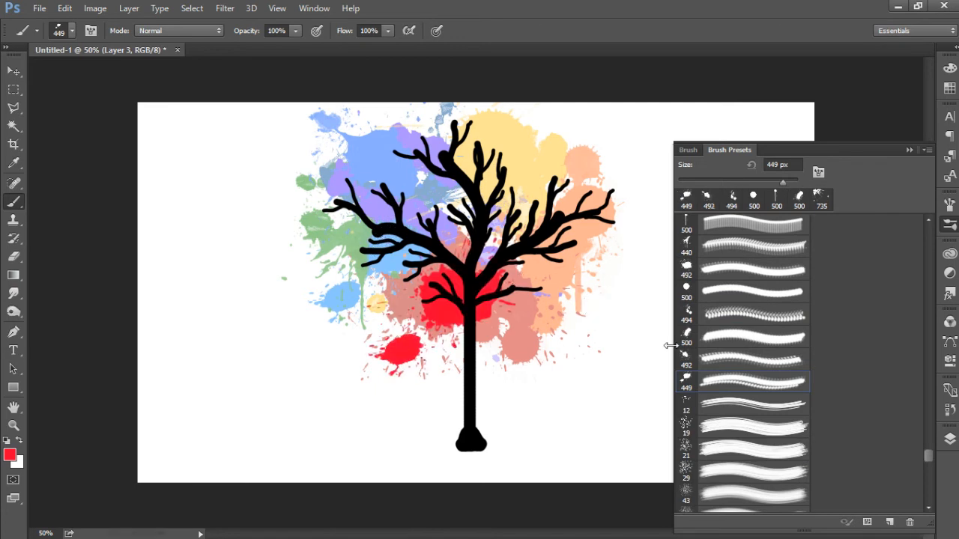
Step: Choose the 665 px splatter brush and stamp a large red splatter across the lower-left part of the crown
mouse_move(930, 454)
left_mouse_down()
mouse_move(932, 343)
mouse_move(890, 342)
mouse_move(866, 330)
mouse_move(908, 325)
left_mouse_up()
scroll(799, 355, "up", 5)
left_click(685, 293)
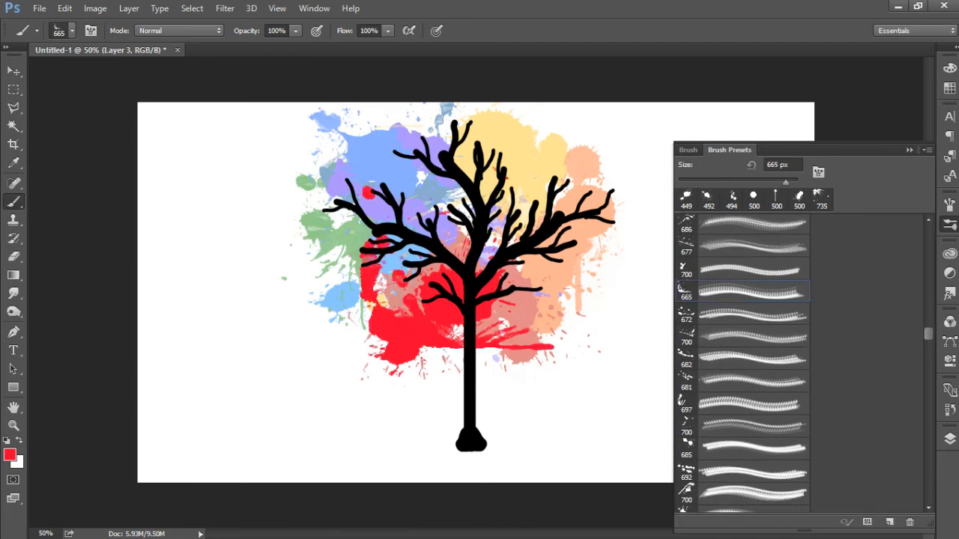
left_click(457, 306)
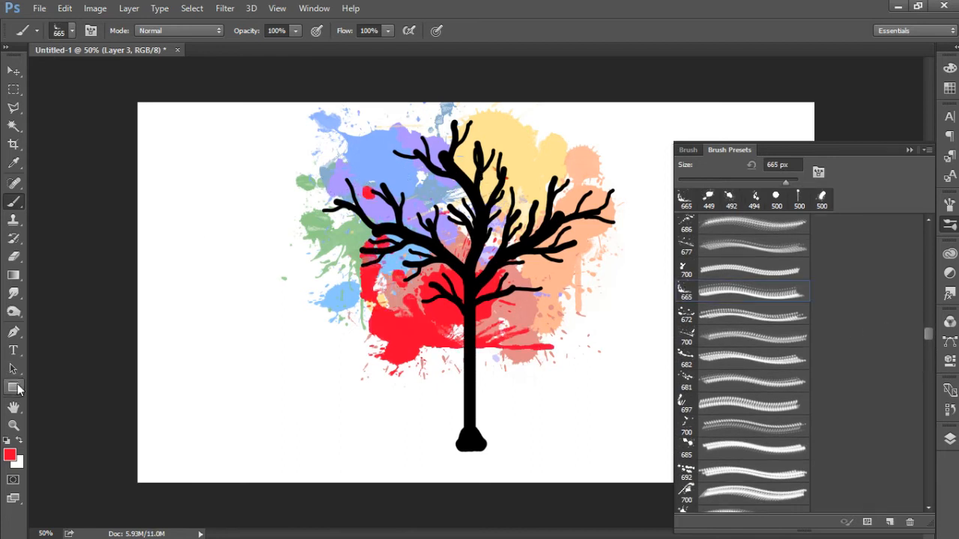
key("ctrl")
key("ctrl+z")
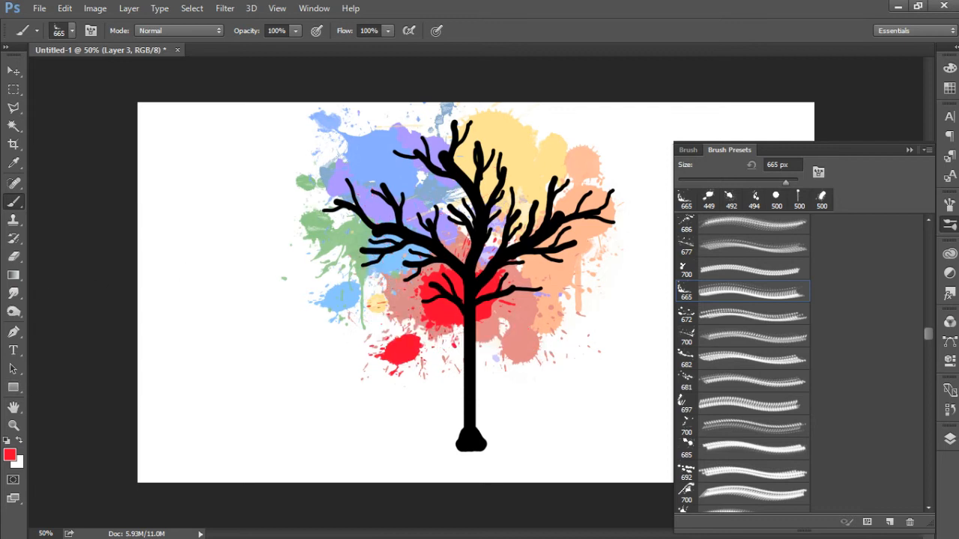
left_click(447, 242)
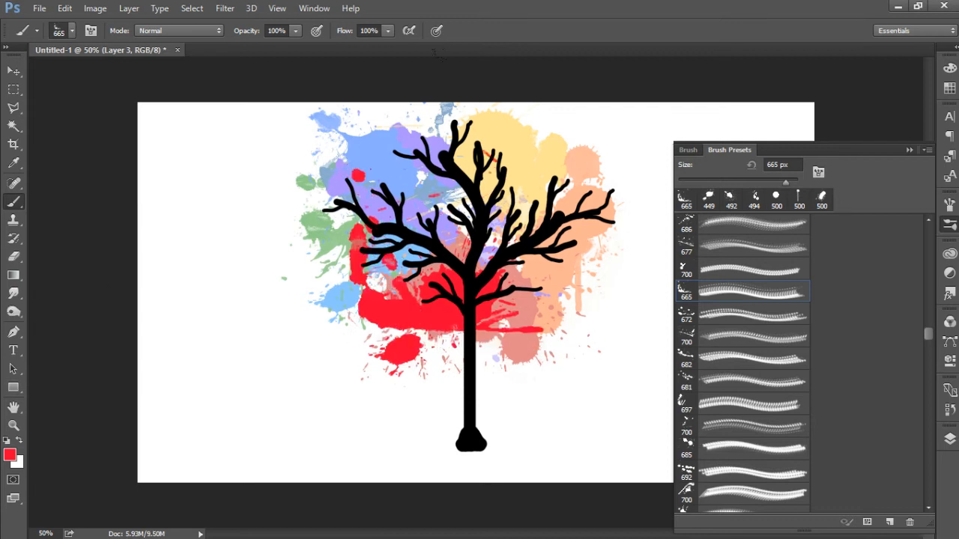
Step: Set the foreground colour to bright blue (#0036ff) and stamp the 700 px splatter brush over the lower-left branches
left_click(10, 457)
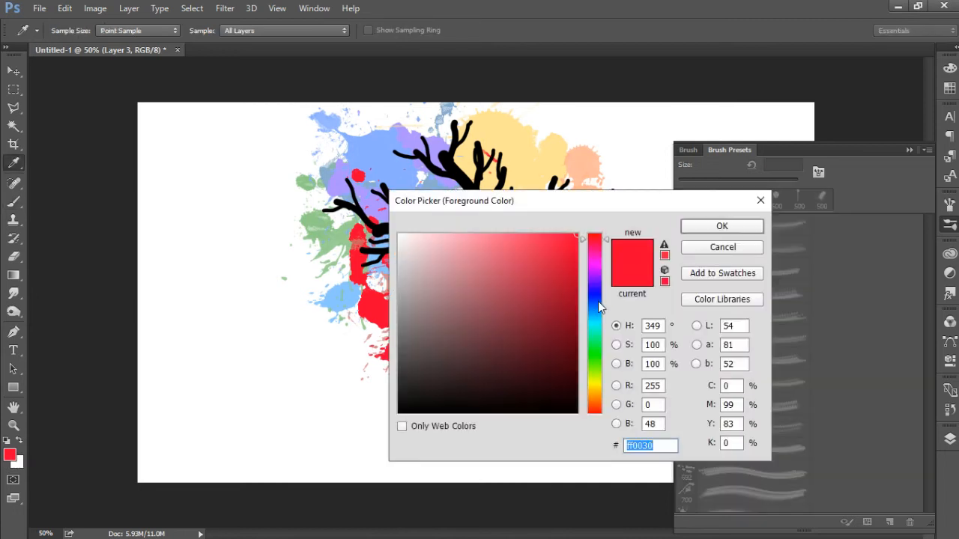
type("0090ff")
left_click(599, 301)
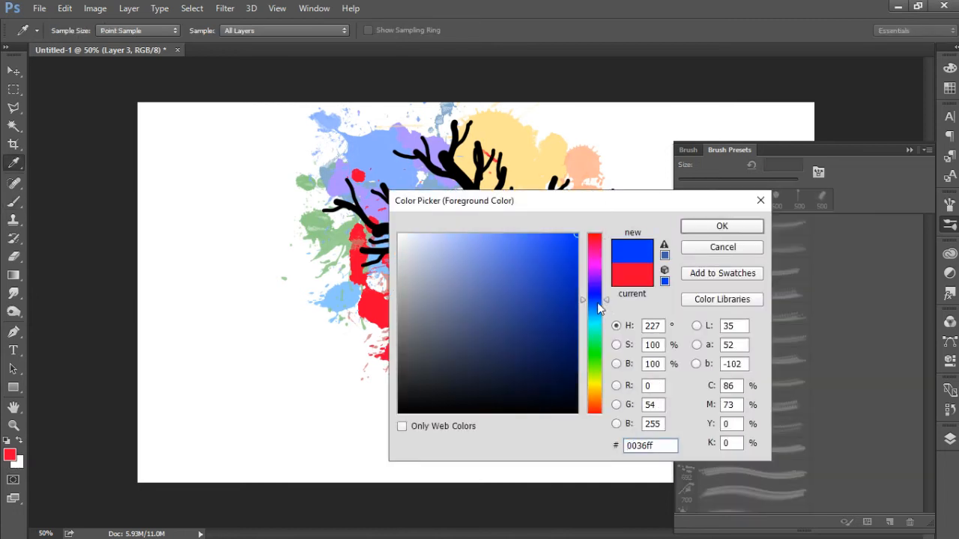
left_click(716, 226)
key("b")
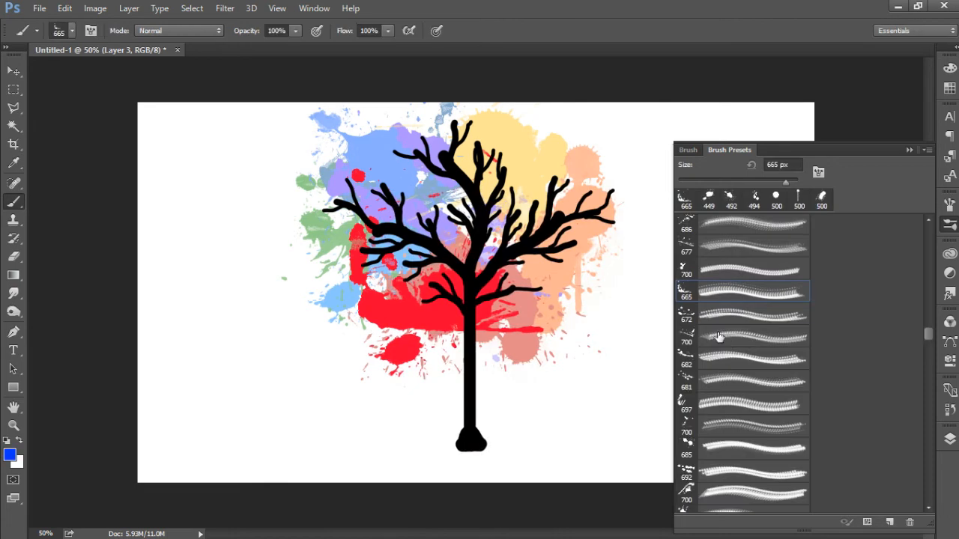
left_click(695, 354)
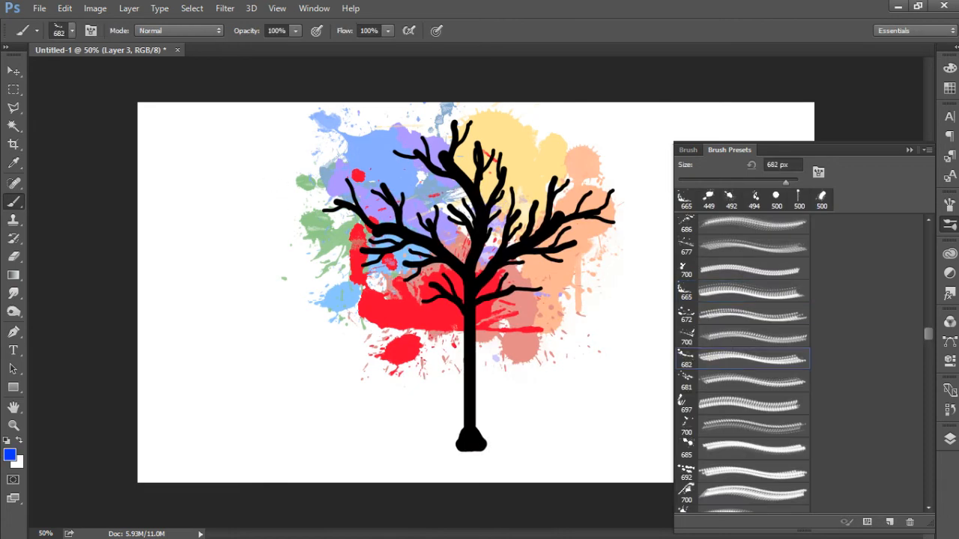
left_click(691, 270)
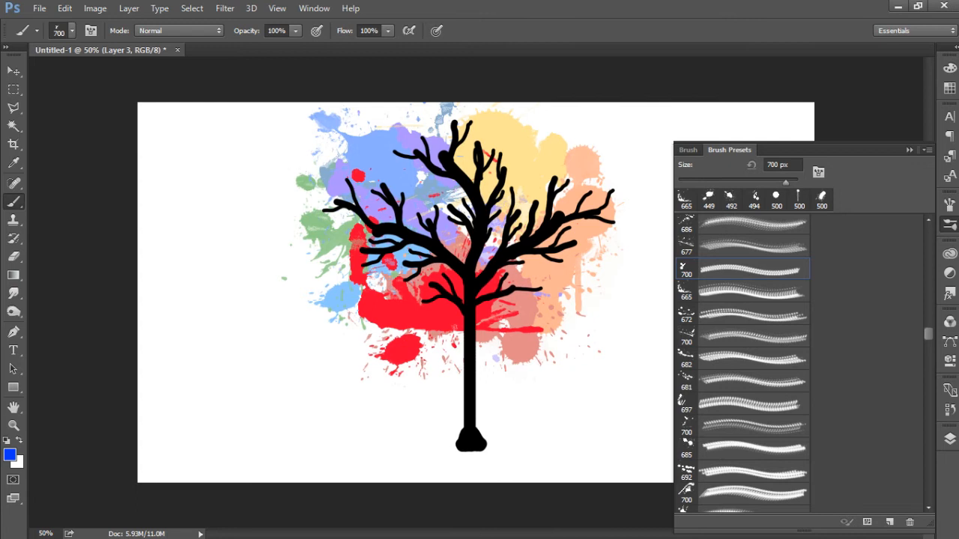
left_click_drag(408, 259, 365, 304)
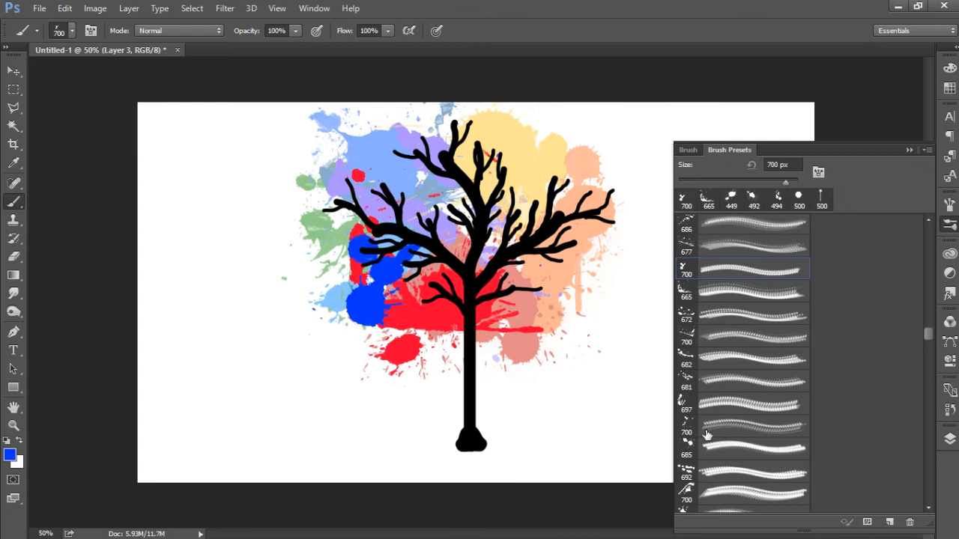
Step: Set the foreground colour to navy (#001c54) and stamp the 697 px splatter brush down the left side of the crown
left_click(688, 411)
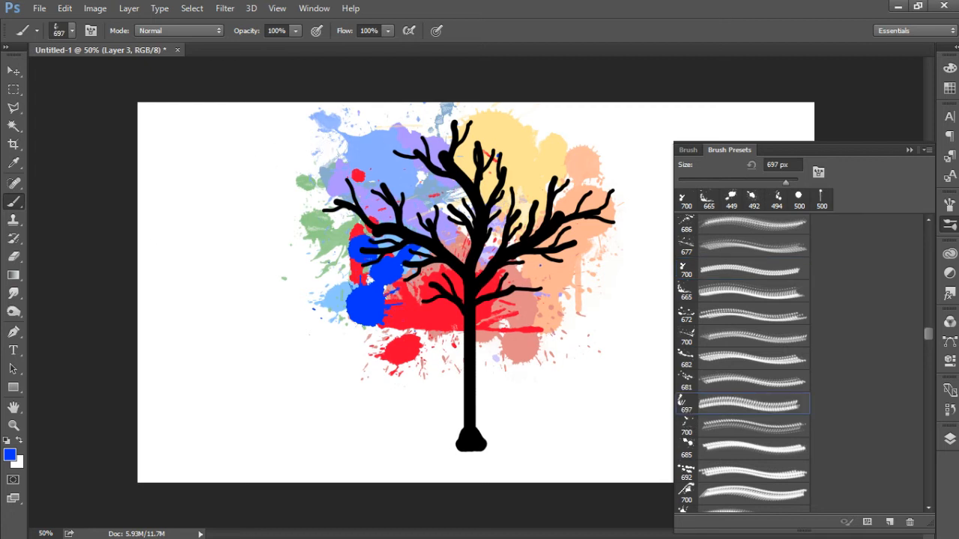
left_click(10, 455)
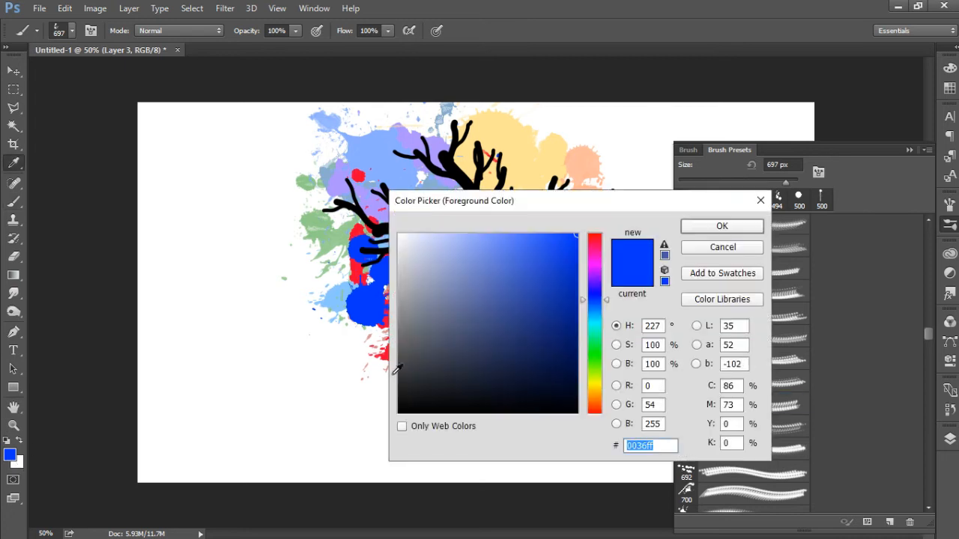
left_click(594, 304)
left_click_drag(566, 303, 581, 353)
left_click(691, 225)
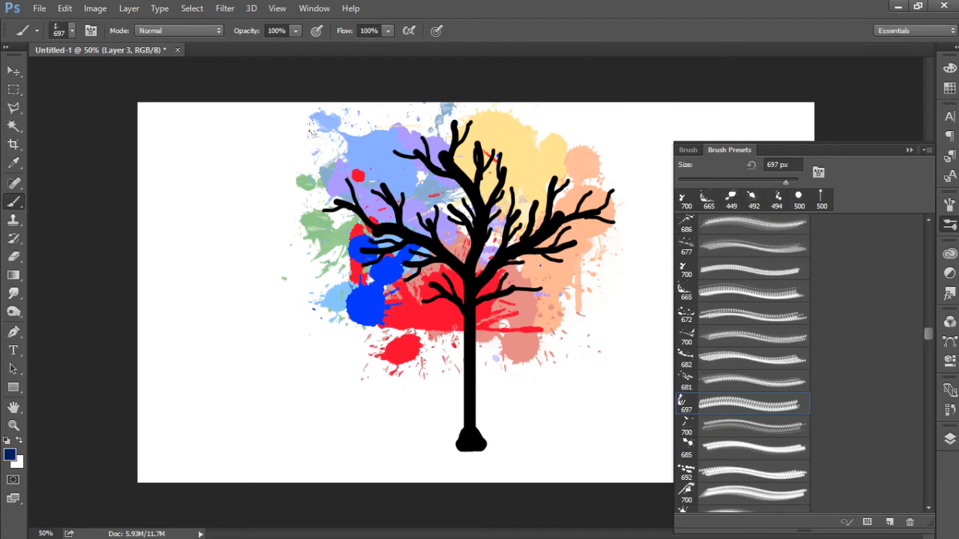
left_click(382, 229)
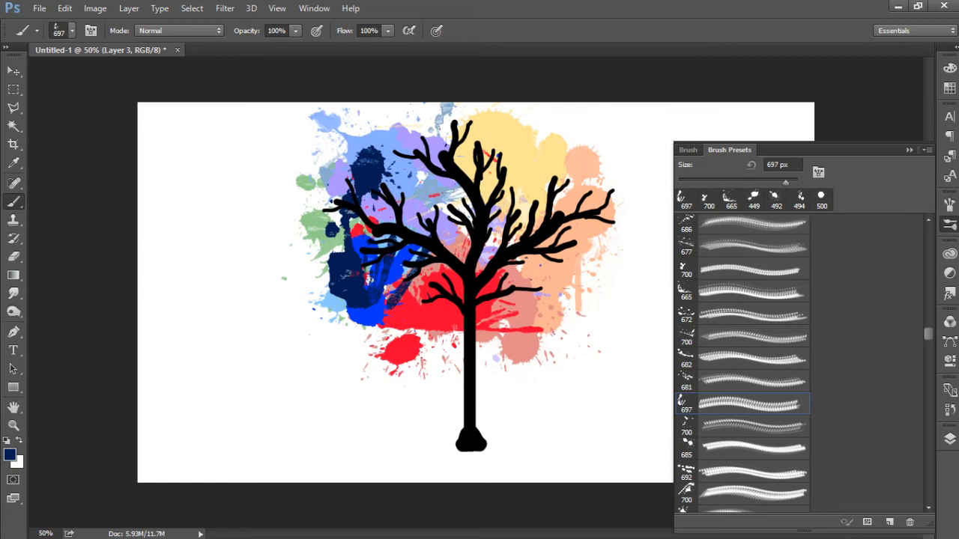
Step: Set the foreground colour to a medium green and stamp the 685 px splatter brush over the left branches
left_click(10, 454)
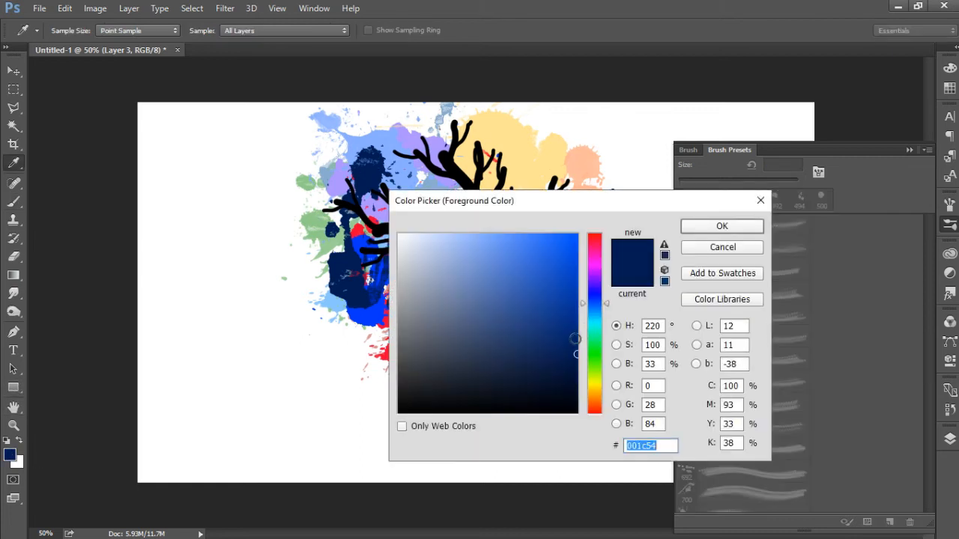
left_click(597, 352)
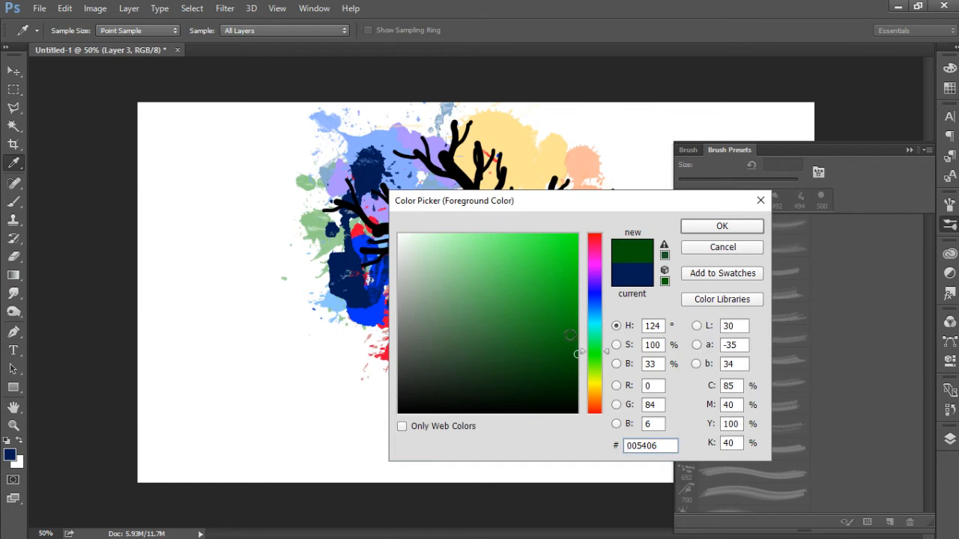
left_click_drag(572, 316, 607, 254)
left_click(602, 347)
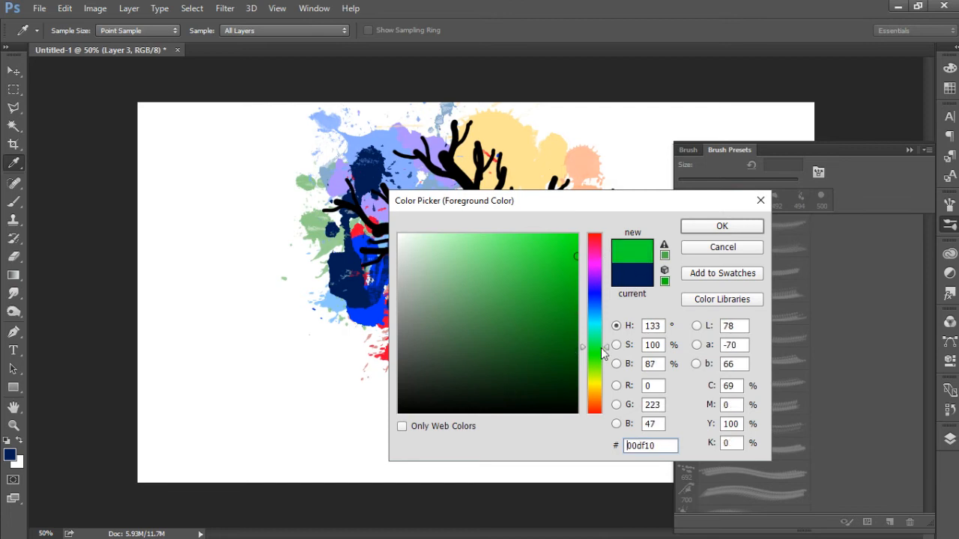
left_click(593, 358)
left_click(683, 428)
left_click(686, 449)
left_click(341, 231)
Step: Set the foreground colour to dark green (#135302)
left_click(11, 455)
left_click(574, 356)
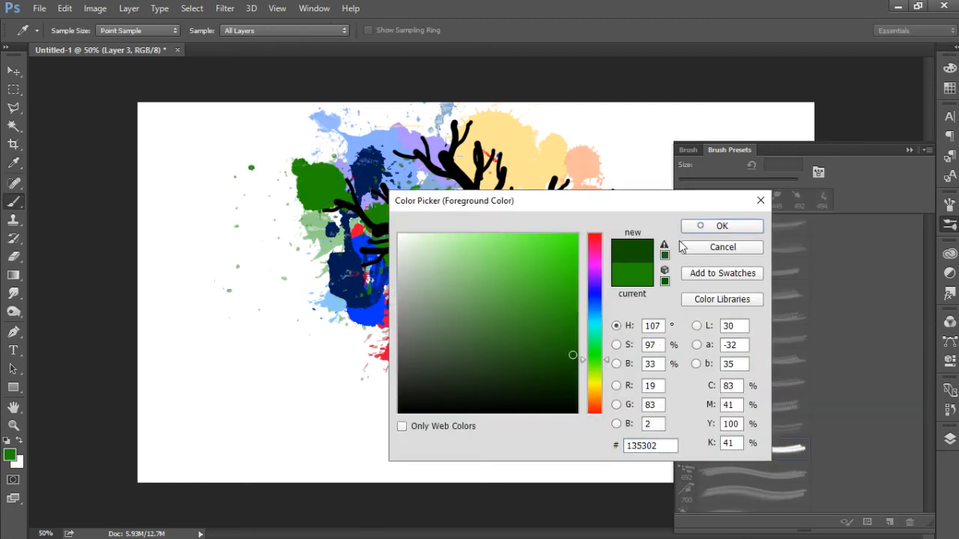
left_click(701, 226)
Step: Try stamping dark green on the left branches with the streaked 700 px splatter brush, and undo it
left_click(687, 472)
left_click_drag(927, 335, 927, 333)
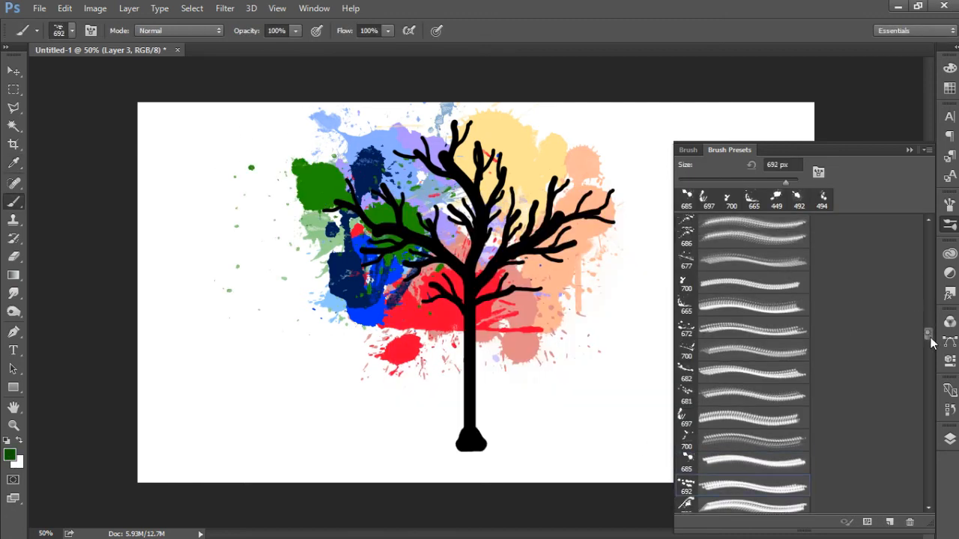
left_click(686, 497)
left_click(355, 204)
key("ctrl+z")
Step: Choose the rounder 700 px splatter brush and stamp dark green blobs at the crown's left edge
left_click(929, 508)
left_click(687, 410)
left_click(340, 237)
Step: Set the foreground colour to dark teal and stamp the 697 px splatter brush across the upper-left crown
left_click(7, 451)
left_click(594, 322)
left_click(576, 336)
left_click(713, 228)
left_click(703, 452)
left_click(386, 191)
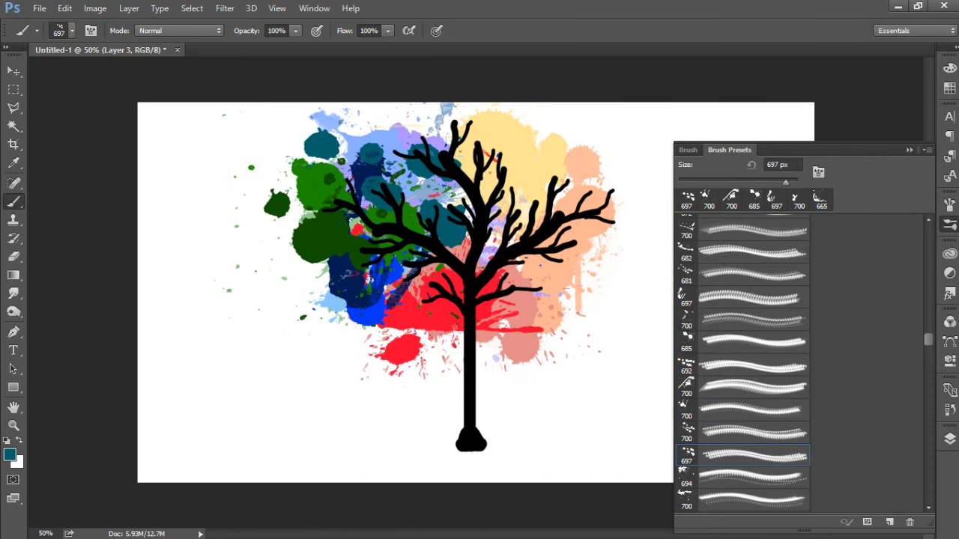
Step: Try stamping the 694 px splatter brush in bright cyan over the upper-left crown
left_click(9, 454)
left_click(537, 231)
left_click(739, 224)
left_click(687, 477)
left_click(394, 199)
Step: Set the foreground colour to sky blue (#3fbeff) and stamp the 694 px splatter brush, reduced to 487 px, over the upper-left crown
left_click(9, 454)
left_click(606, 321)
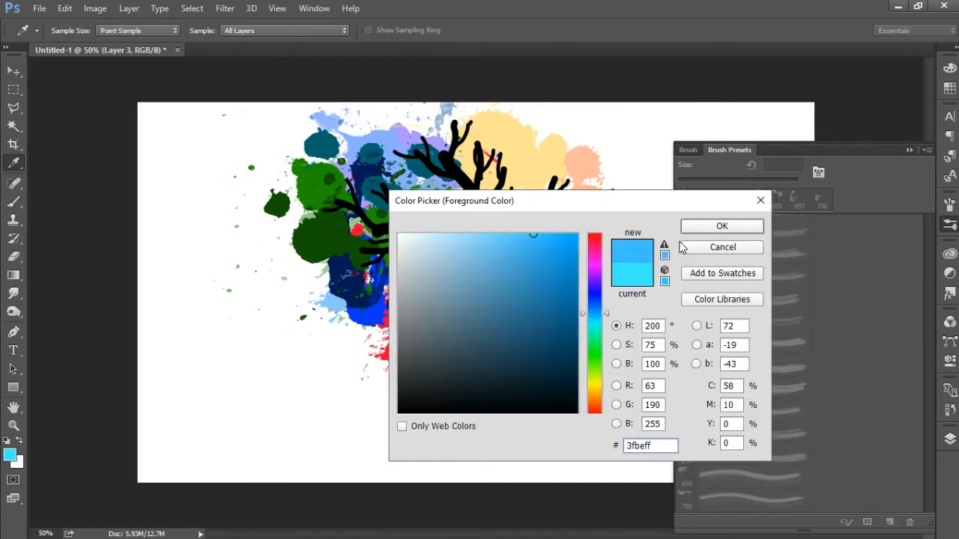
left_click(722, 224)
left_click(393, 195)
left_click(386, 180)
key("ctrl+z")
left_click_drag(786, 183, 785, 183)
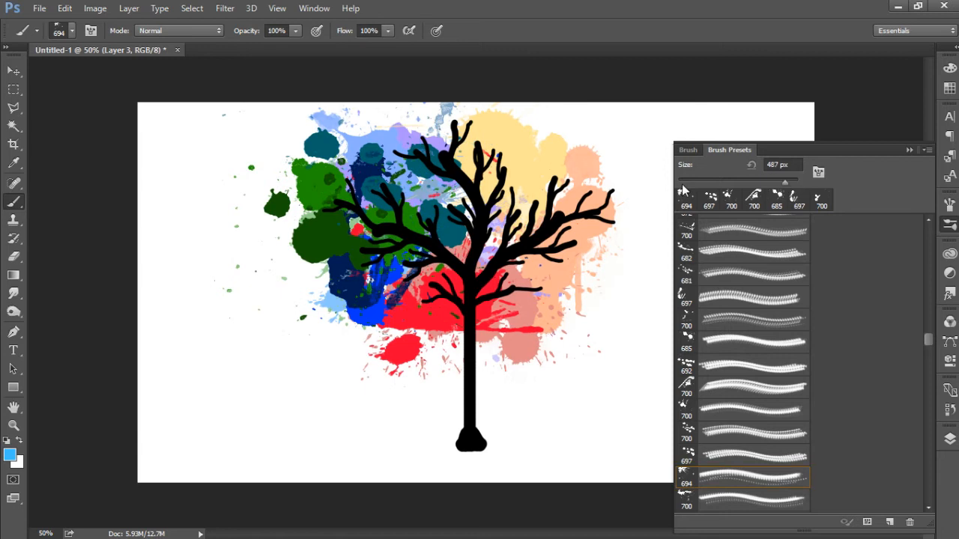
left_click(416, 182)
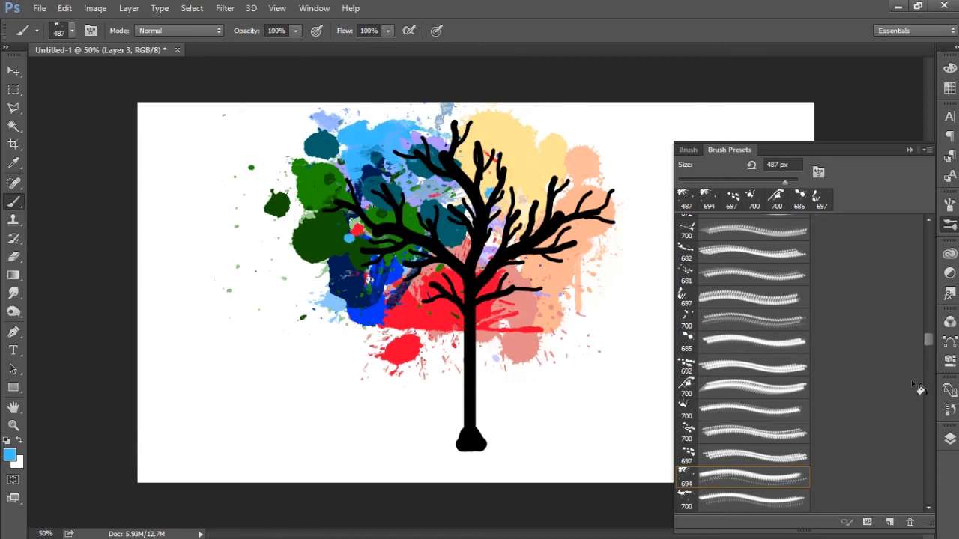
Step: Choose the 299 px splatter brush, set the foreground colour to dark blue (#055179) and stamp it among the upper-left branches
left_click(688, 505)
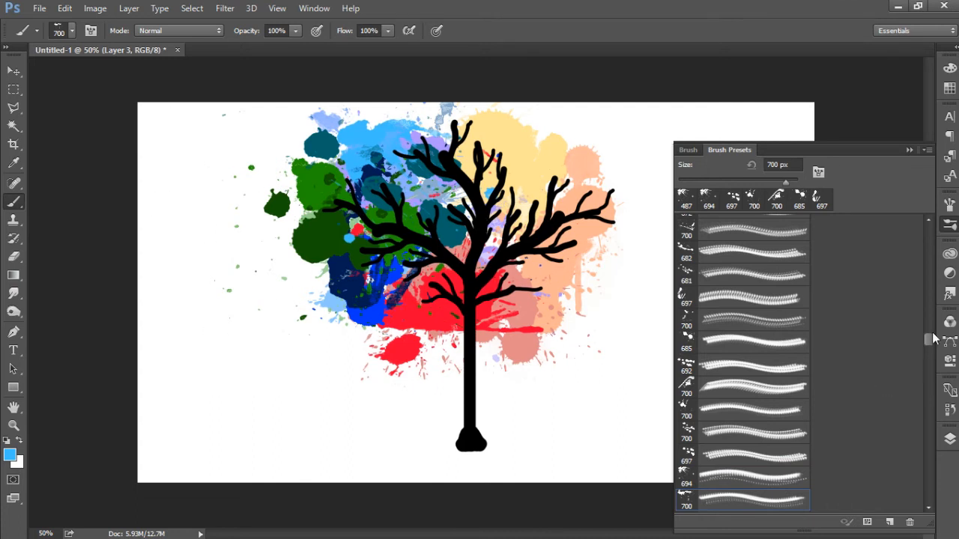
left_click_drag(931, 340, 931, 353)
left_click(689, 358)
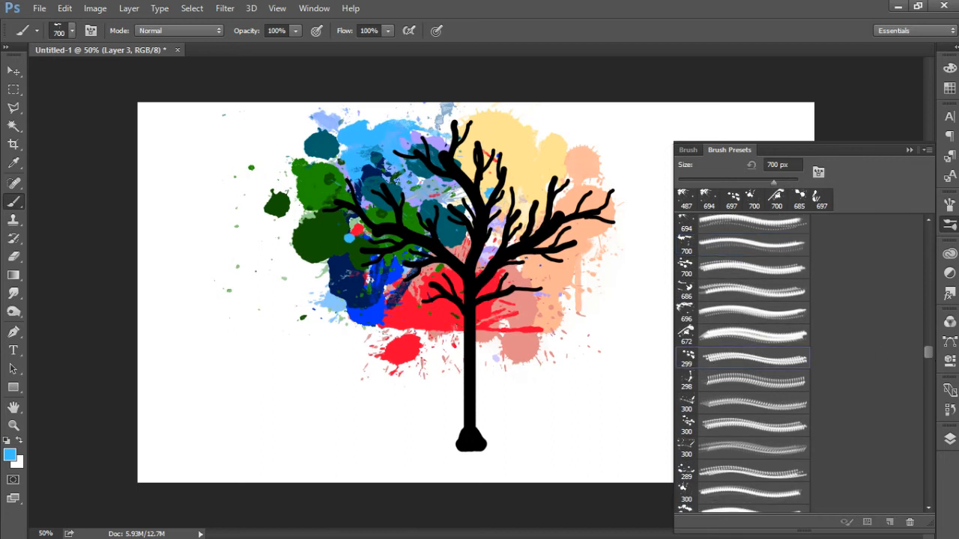
left_click(11, 456)
left_click(572, 327)
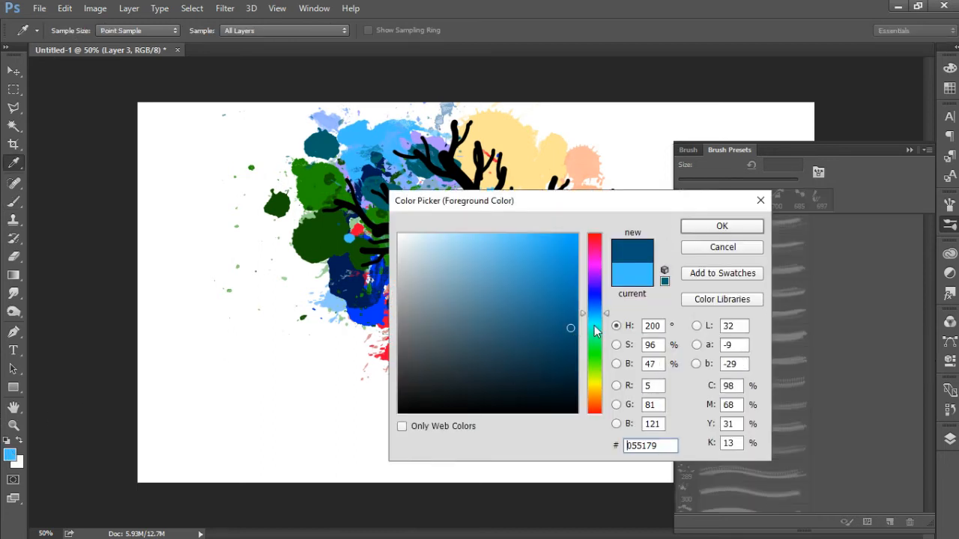
left_click(696, 228)
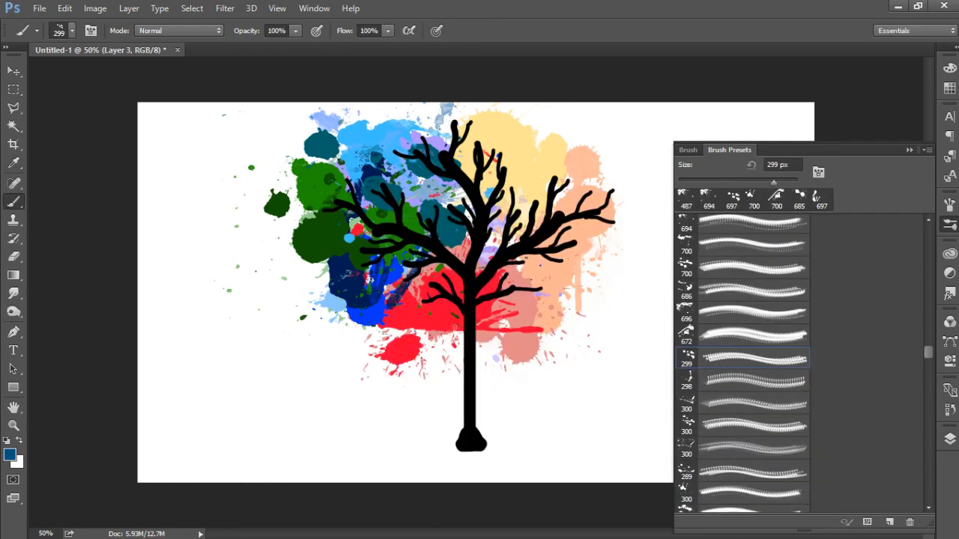
left_click(405, 183)
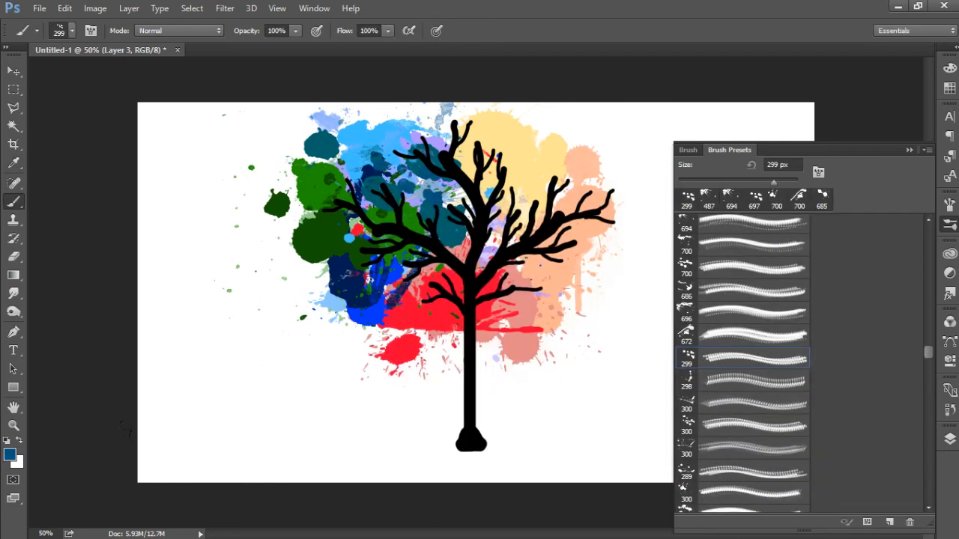
Step: Set the foreground colour to vivid violet (#781eff)
left_click(10, 455)
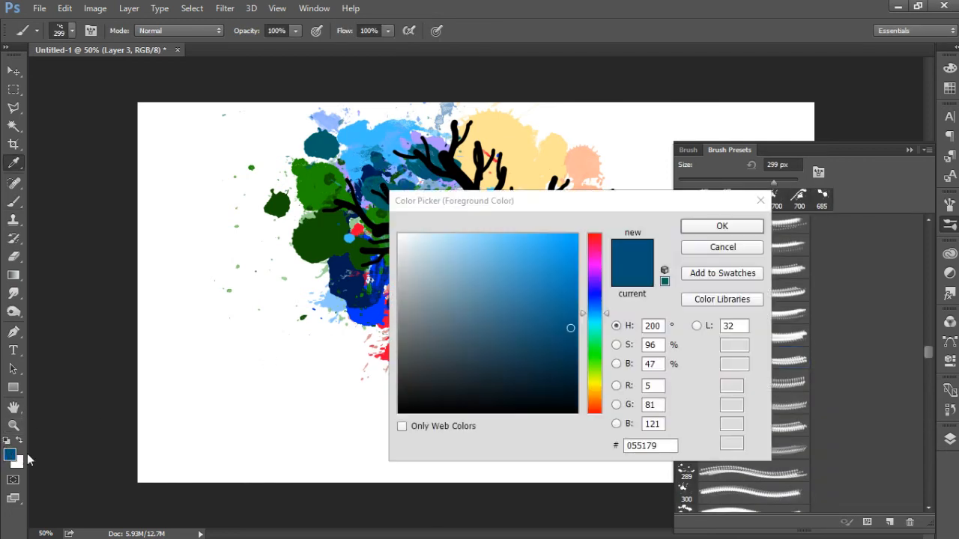
left_click(596, 281)
left_click_drag(570, 268, 556, 220)
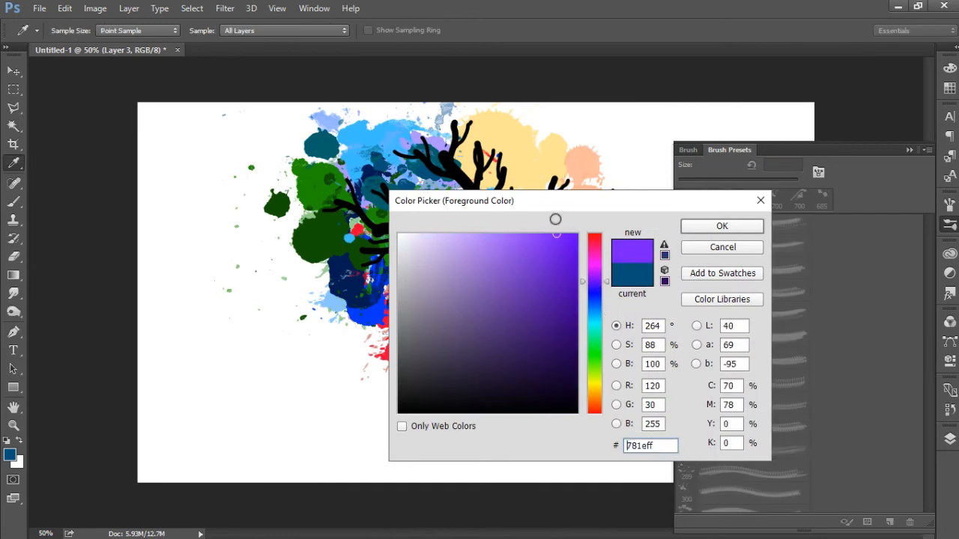
left_click(696, 225)
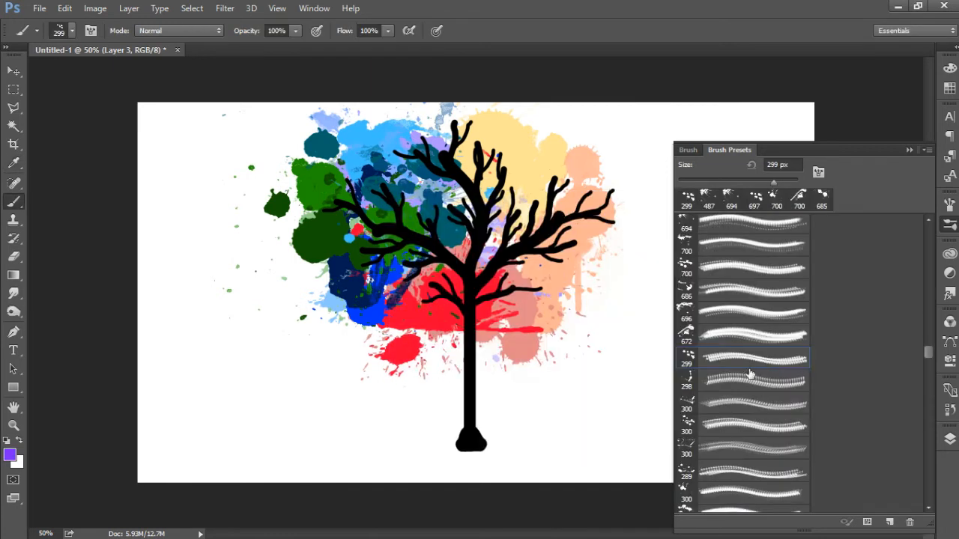
Step: Choose the 984 px splatter brush, reduce it to 475 px and stamp violet splatters around the topmost branches
left_click(684, 492)
scroll(685, 492, "down", 5)
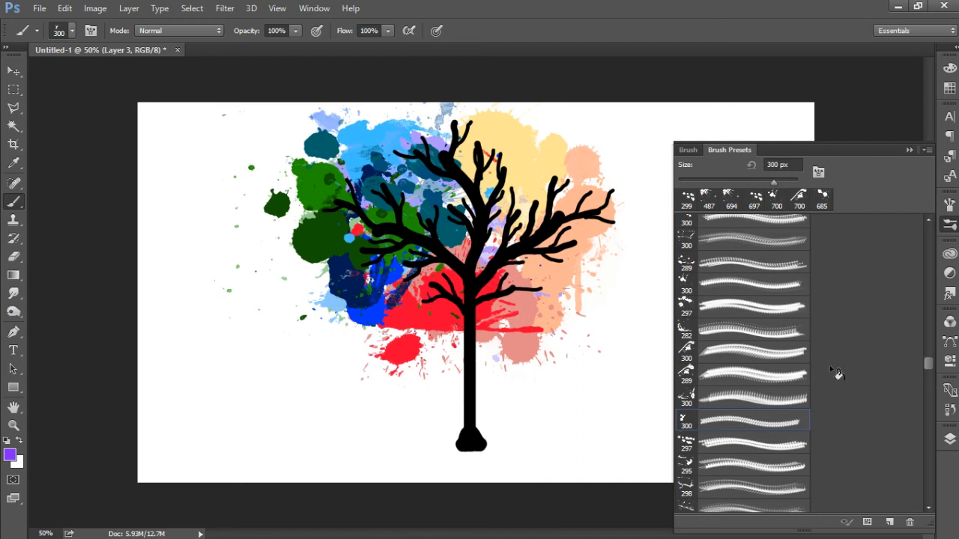
scroll(931, 407, "down", 5)
left_click(688, 420)
left_click_drag(790, 182, 784, 182)
left_click(456, 150)
Step: Set the foreground colour to dark purple and stamp the 996 px splatter brush, reduced to 357 px, at the middle of the crown
left_click(10, 455)
left_click(577, 315)
left_click(695, 226)
left_click(686, 436)
left_click_drag(785, 183, 777, 183)
left_click(454, 201)
Step: Set the foreground colour to medium purple and stamp the 892 px splatter brush, reduced to 499 px, across the upper centre branches
left_click(9, 455)
left_click(550, 257)
left_click(737, 224)
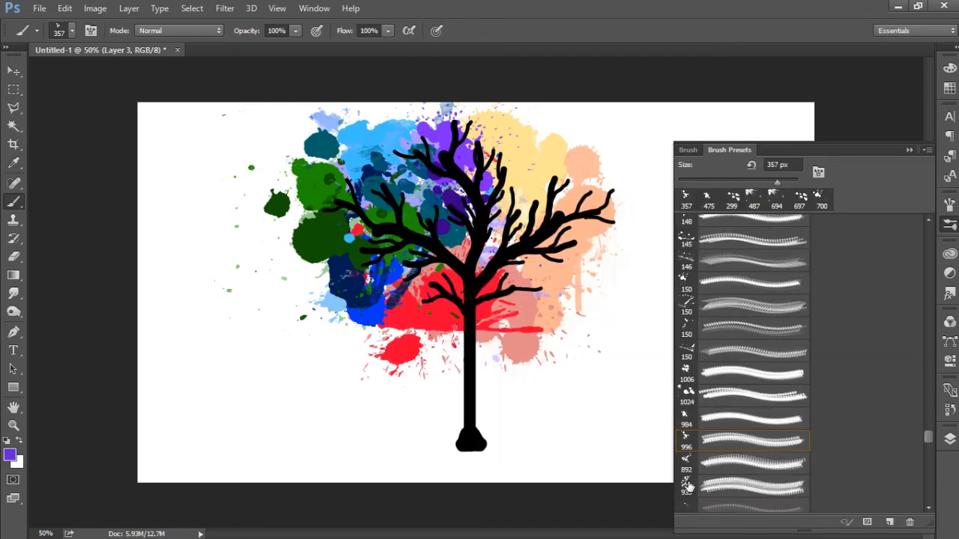
left_click(686, 461)
left_click_drag(794, 183, 785, 183)
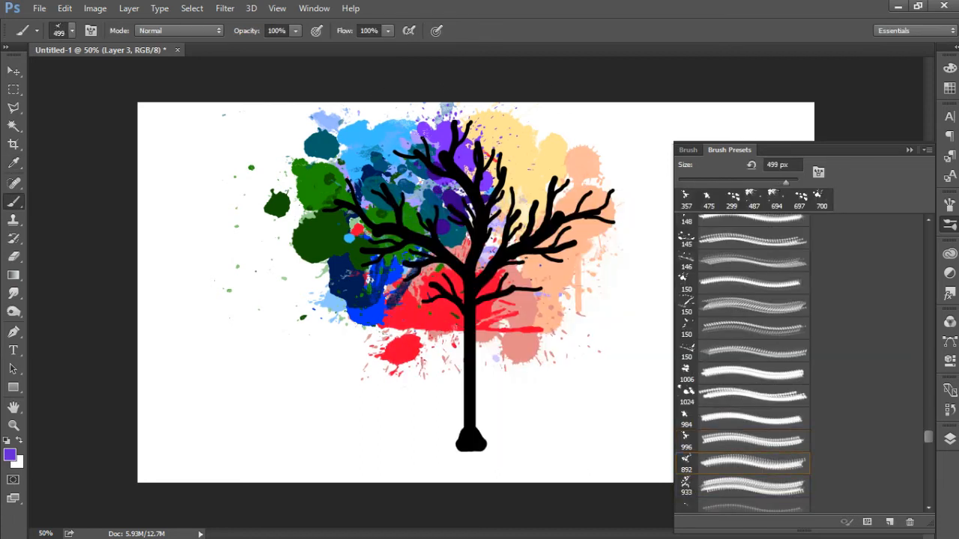
left_click(484, 185)
Step: Set the foreground colour to orange (#ff9000) and stamp the 492 px splatter brush over the right-hand branches
left_click(10, 455)
left_click(595, 396)
left_click_drag(578, 355, 590, 230)
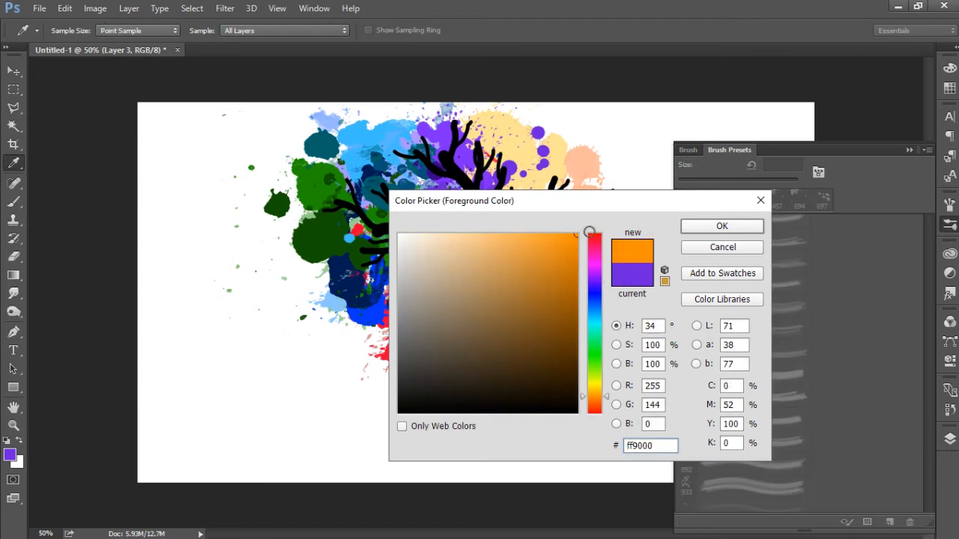
left_click(723, 226)
left_click(707, 486)
left_click_drag(929, 443, 931, 456)
left_click(686, 406)
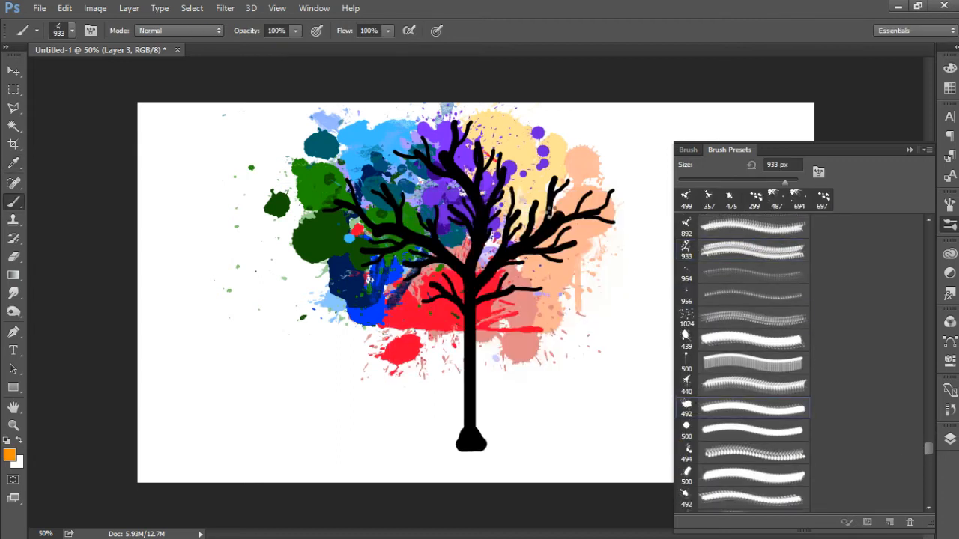
left_click(534, 196)
Step: Set the foreground colour to golden yellow and stamp the 440 px splatter brush over the upper-right part of the crown
left_click(9, 454)
left_click_drag(598, 363, 596, 391)
left_click(721, 226)
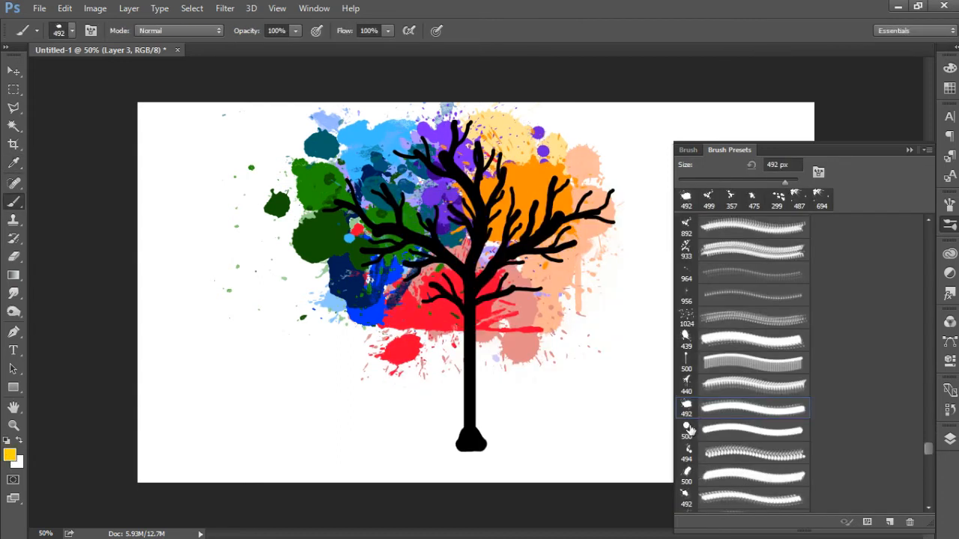
left_click(691, 383)
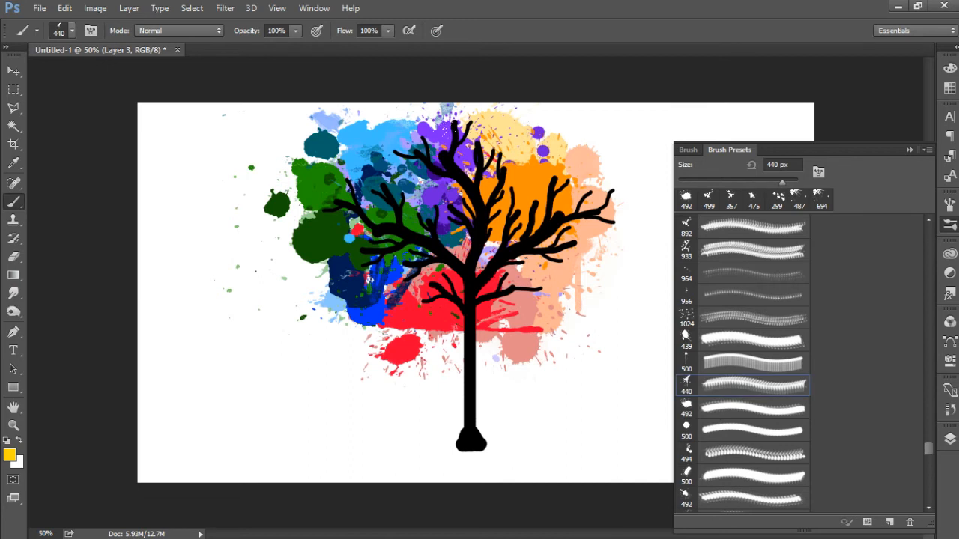
left_click(494, 168)
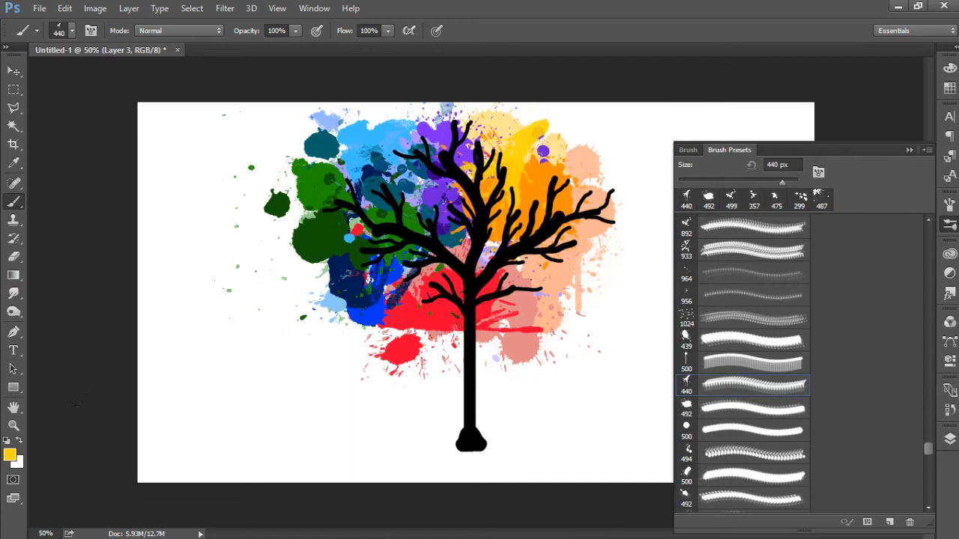
Step: Set the foreground colour to orange-red (#ff5400) and stamp the 492 px and 494 px splatter brushes over the lower right-hand branches
left_click(9, 455)
left_click(595, 403)
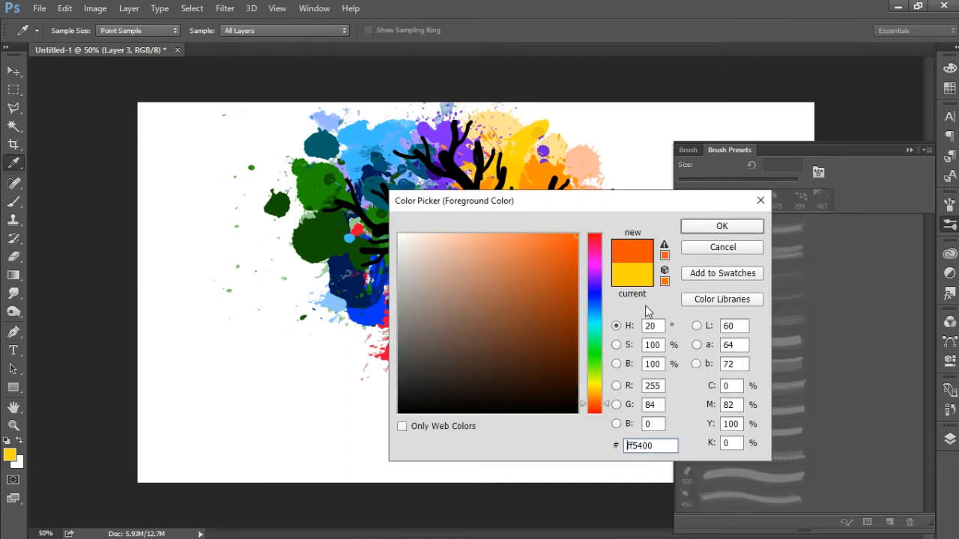
left_click(697, 228)
key("b")
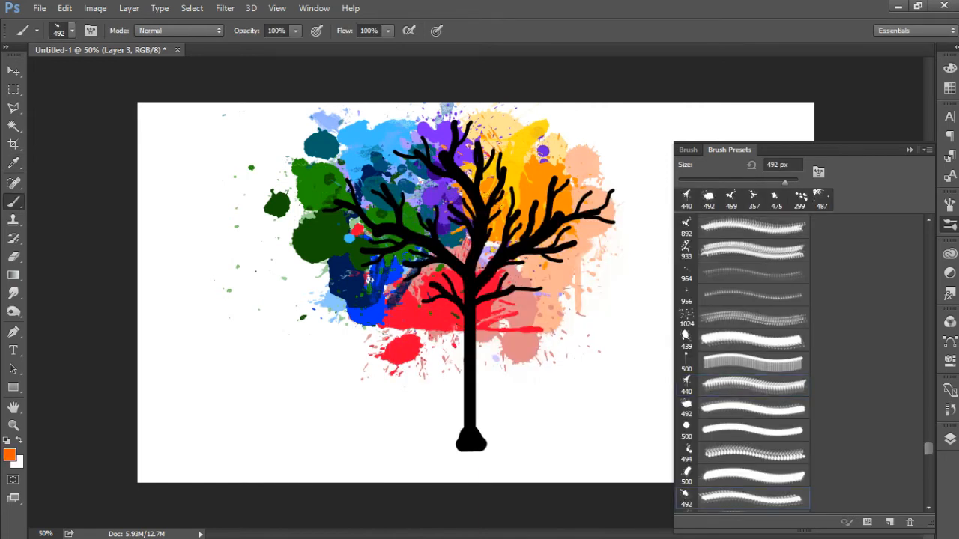
left_click(554, 270)
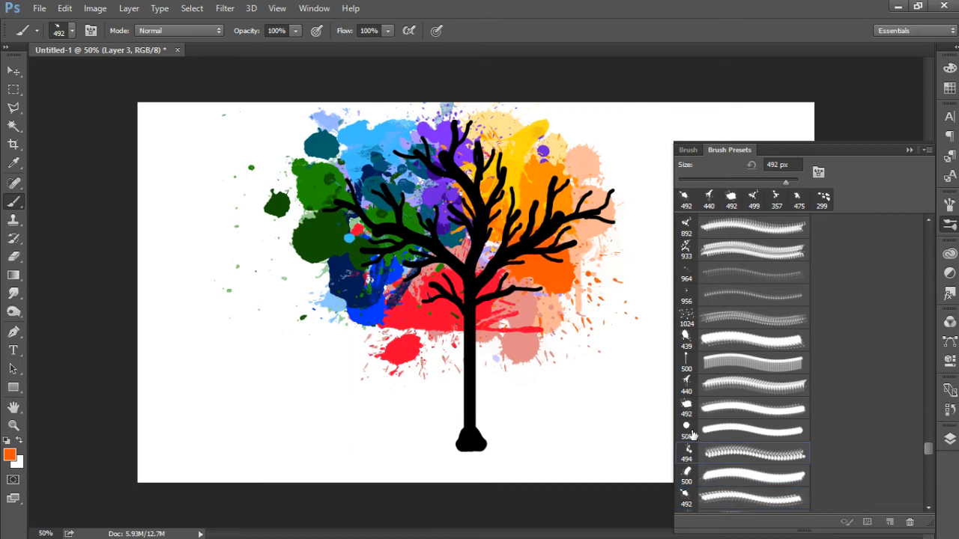
left_click(688, 452)
left_click(542, 296)
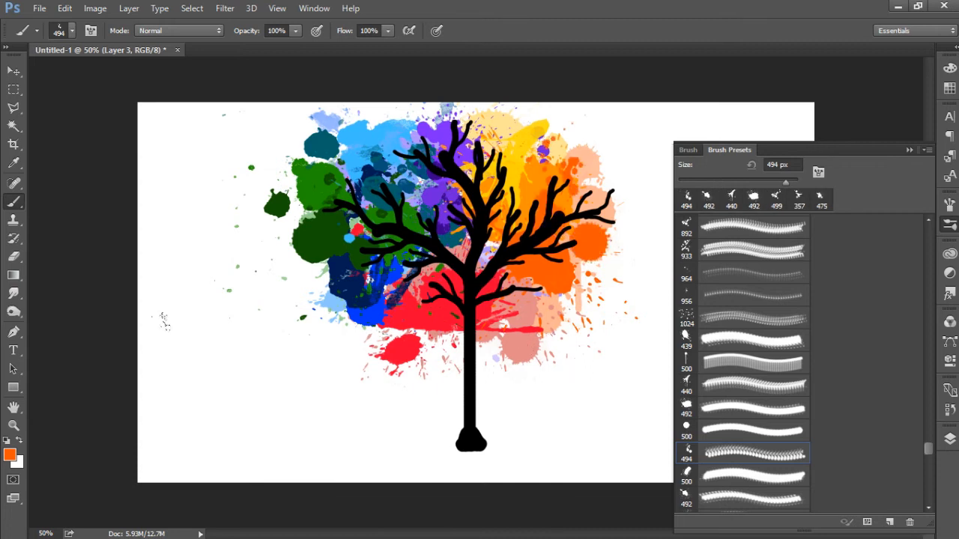
Step: Set the foreground colour to lighter orange (#ff6920) and stamp the 449 px splatter brush, reduced to 198 px, at the right-hand branch tip
left_click(10, 455)
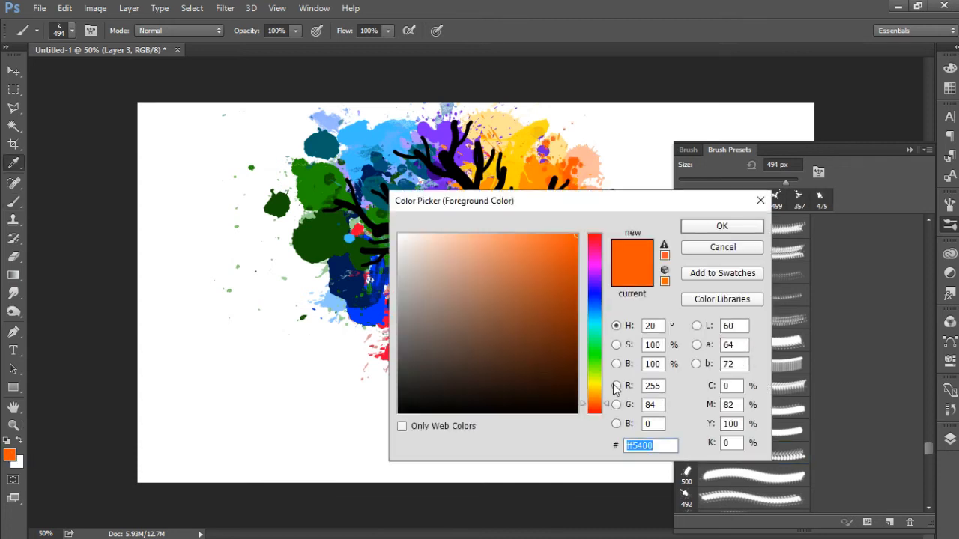
left_click(555, 227)
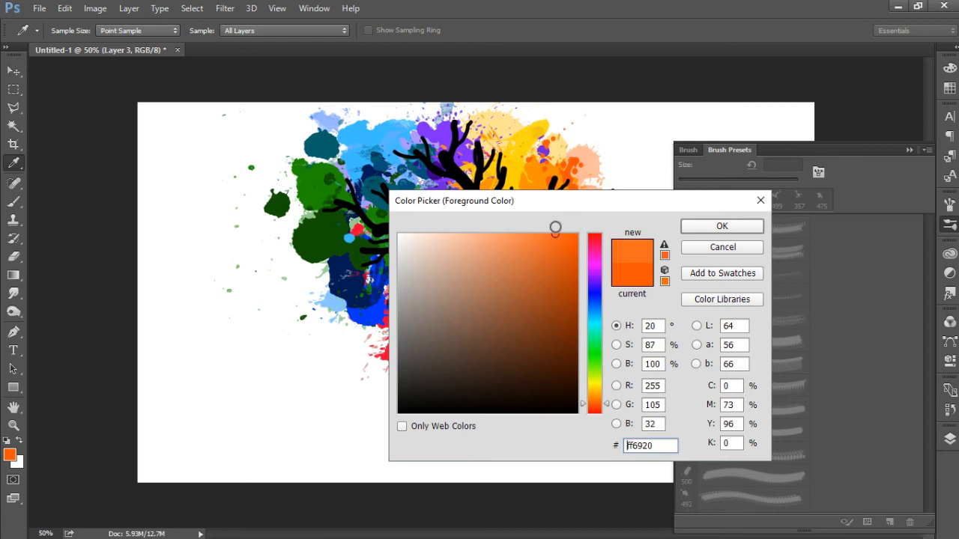
left_click(693, 226)
left_click(708, 498)
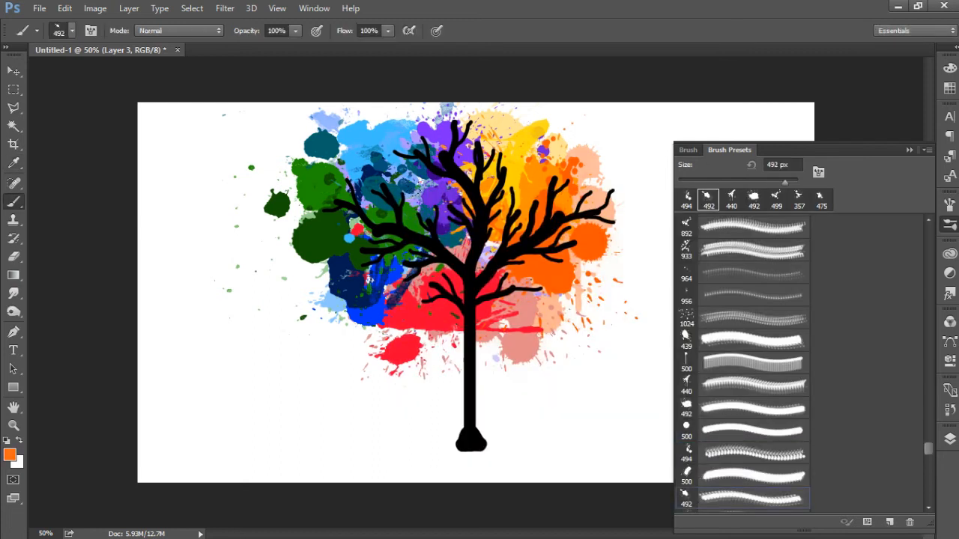
left_click_drag(930, 449, 930, 458)
left_click(715, 348)
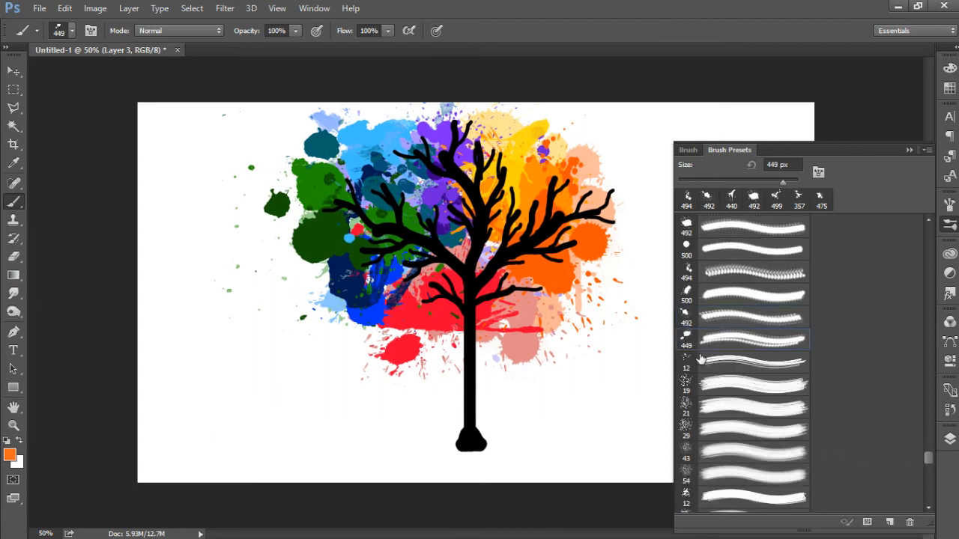
left_click(766, 182)
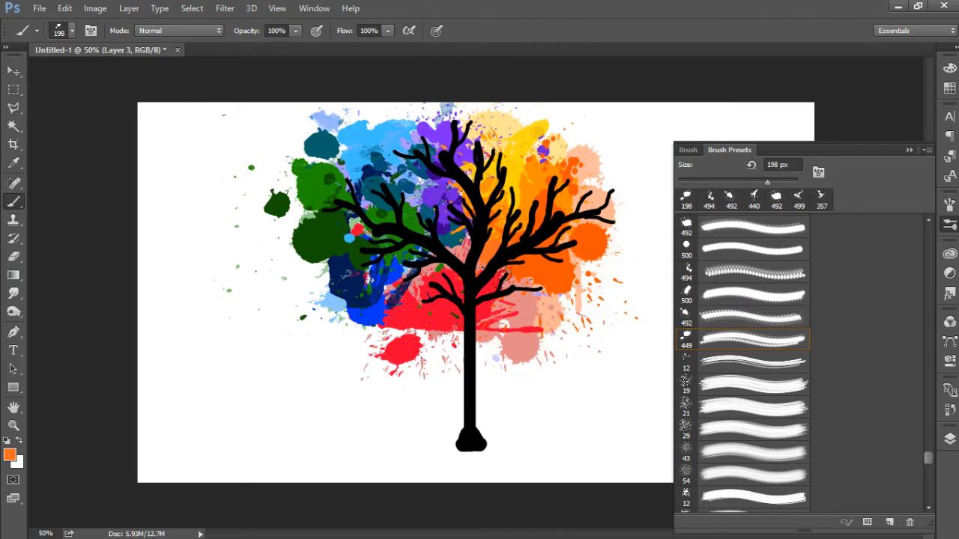
left_click(603, 200)
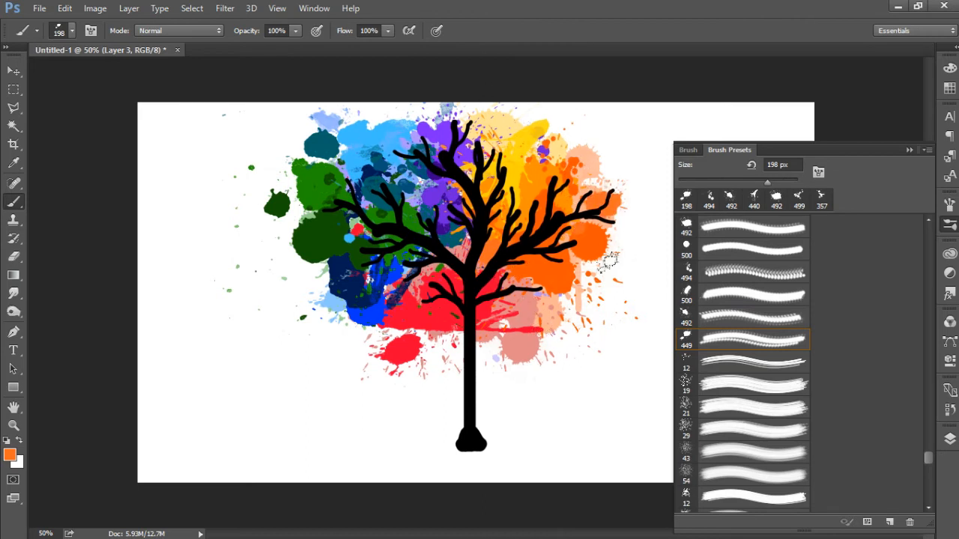
Step: Set the foreground colour to pure red (#ea0000)
left_click(11, 455)
left_click(577, 234)
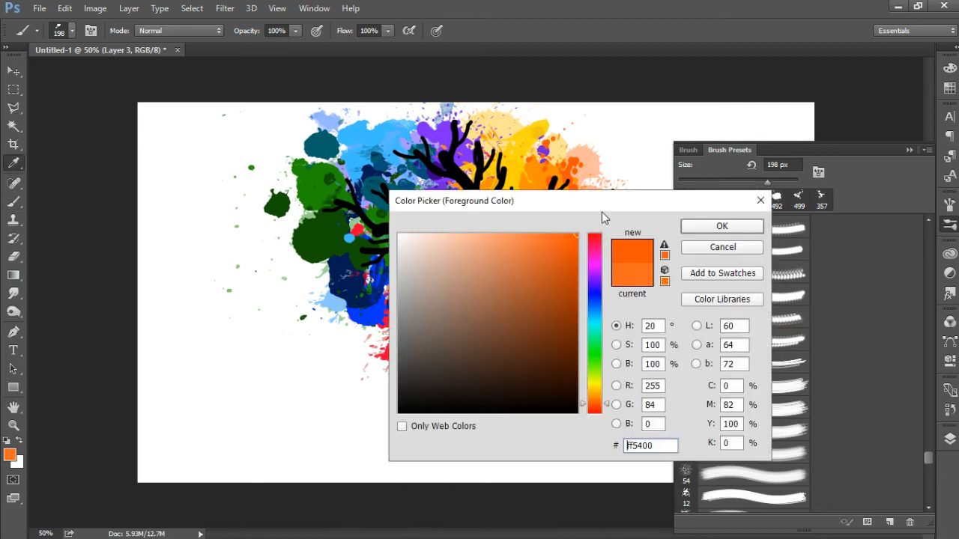
left_click(597, 234)
left_click_drag(573, 248, 630, 249)
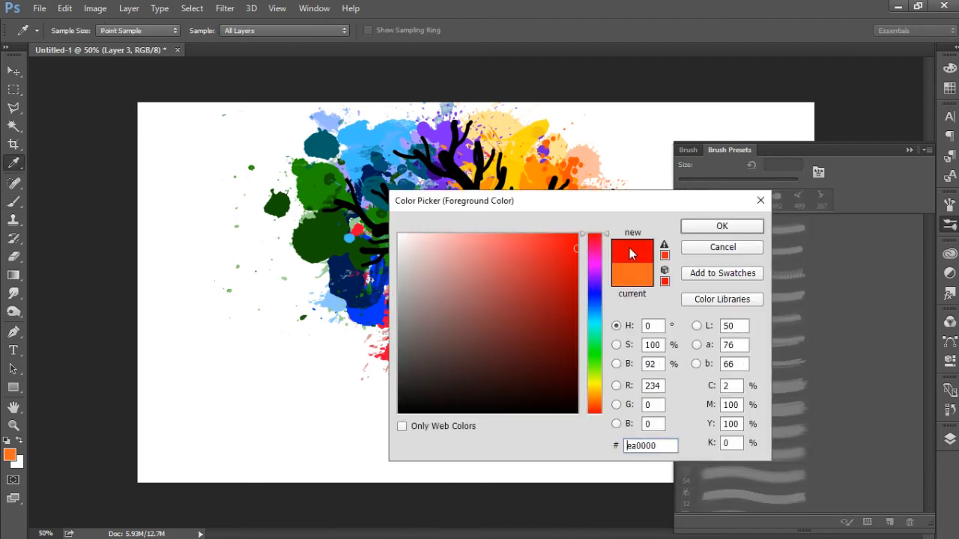
left_click(698, 228)
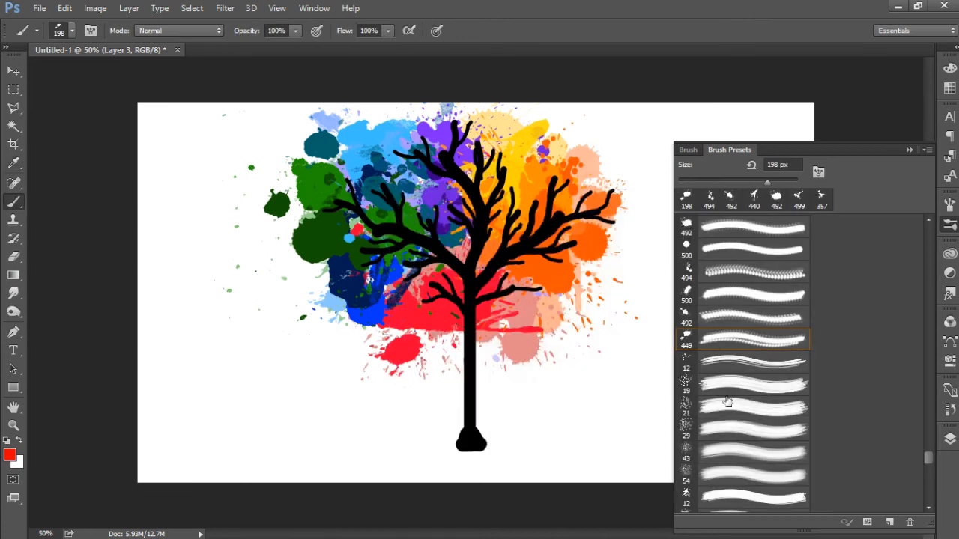
Step: Rotate the 500 px splatter brush tip to 108° and stamp it over the lowest branches on the tree's right side
left_click(691, 313)
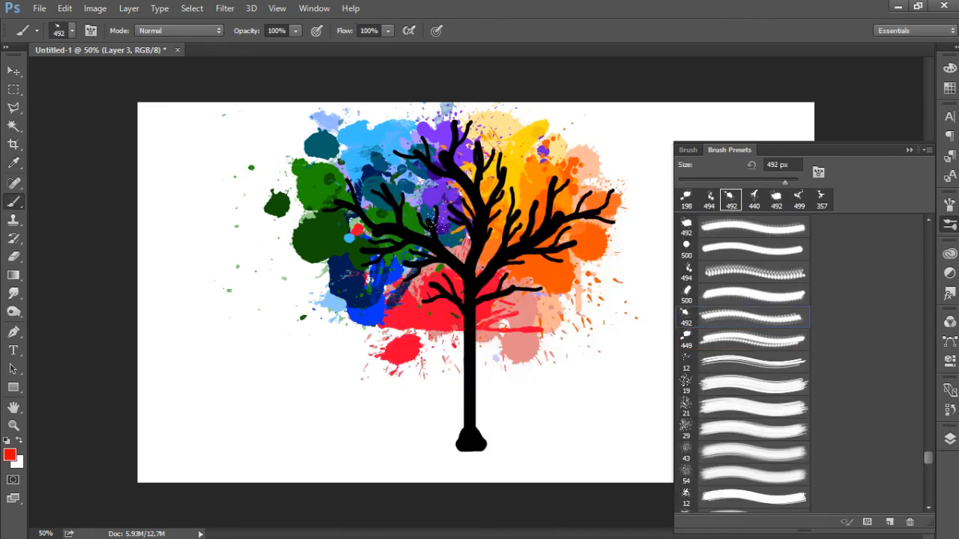
left_click(688, 293)
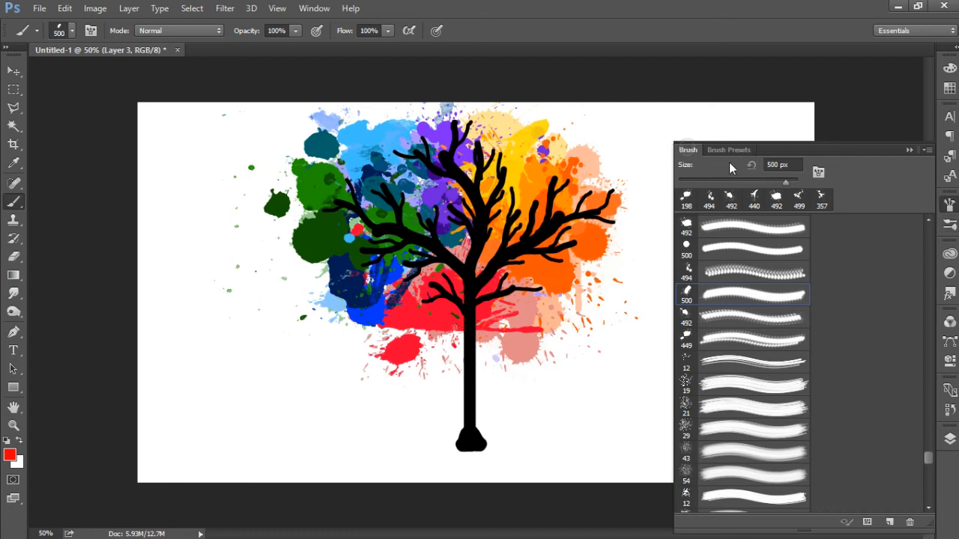
left_click(688, 150)
left_click_drag(897, 313, 894, 298)
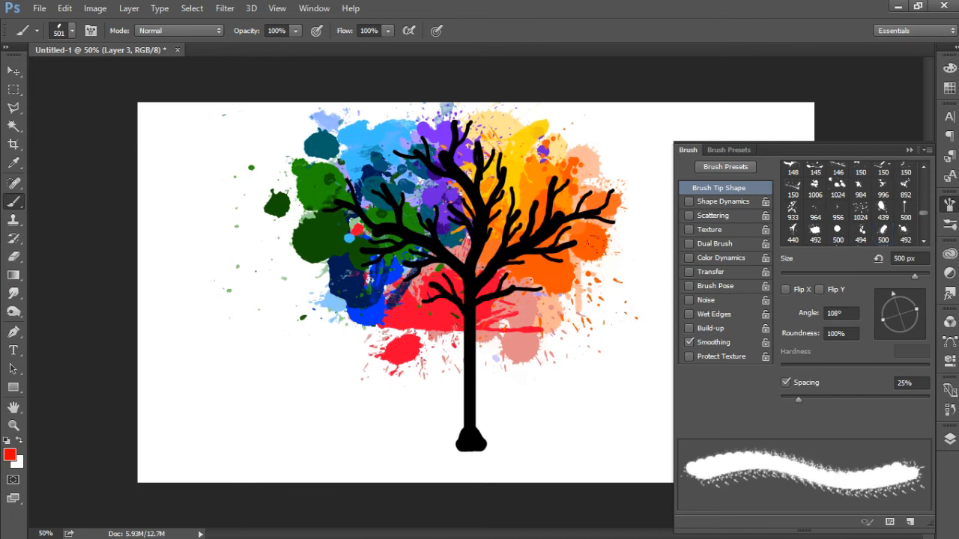
left_click(533, 293)
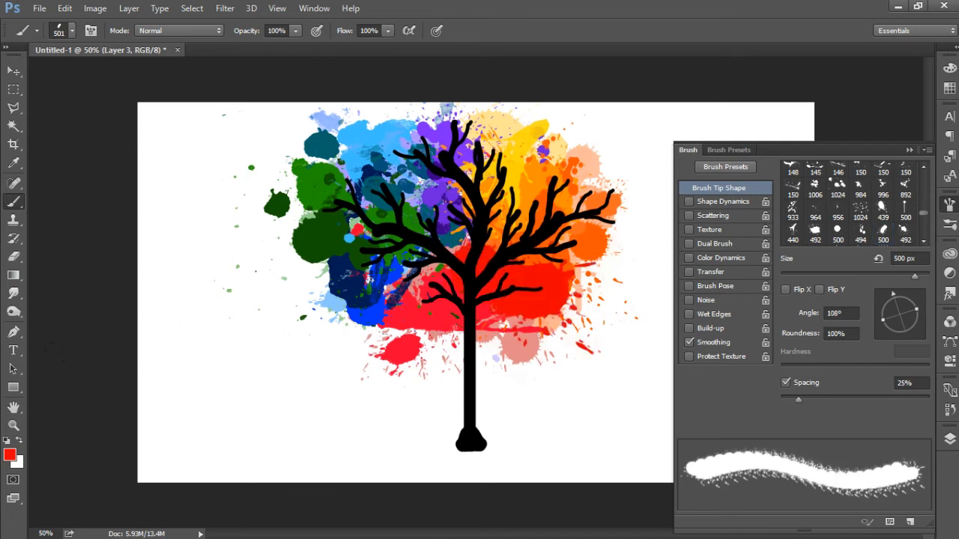
Step: Set the foreground colour to crimson (#ea0037) and stamp the 494 px splatter brush just right of the trunk's top
left_click(8, 455)
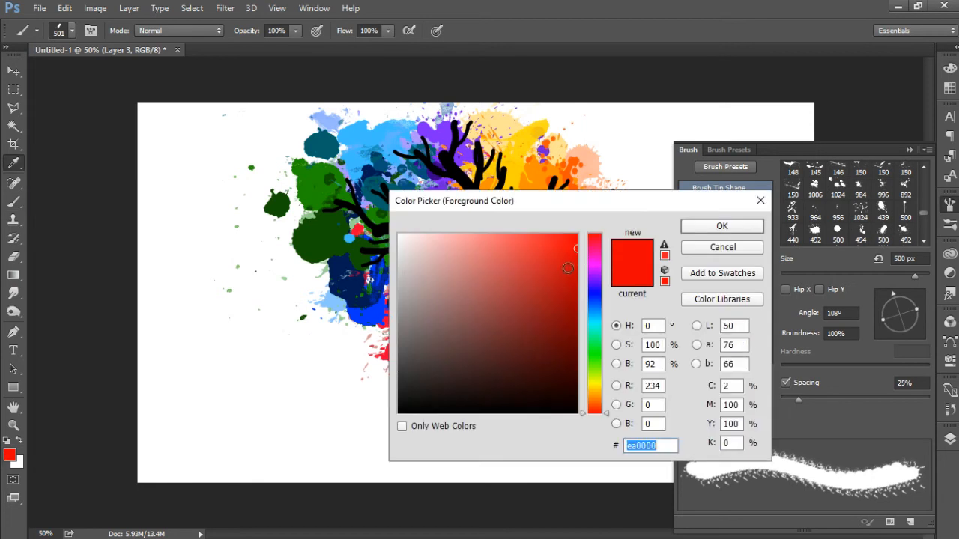
left_click(595, 242)
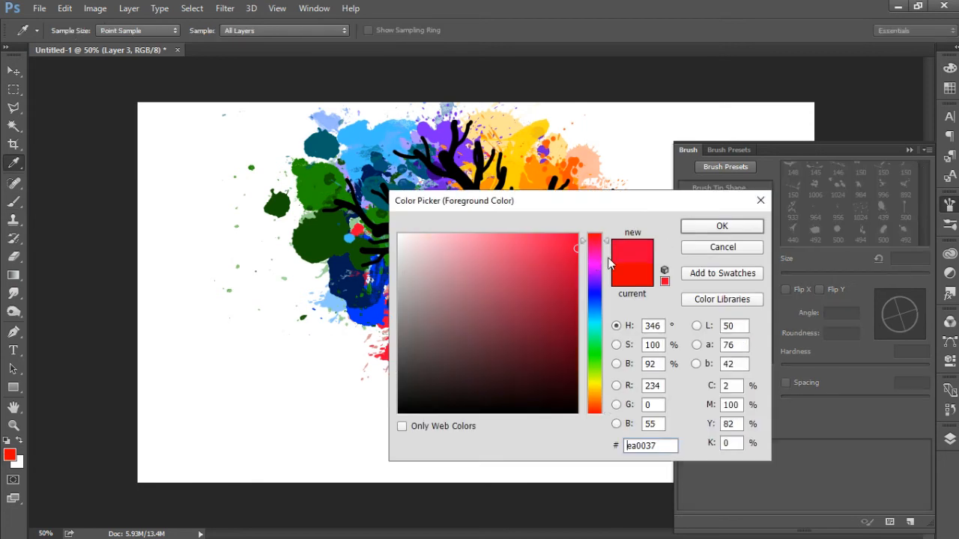
left_click(685, 226)
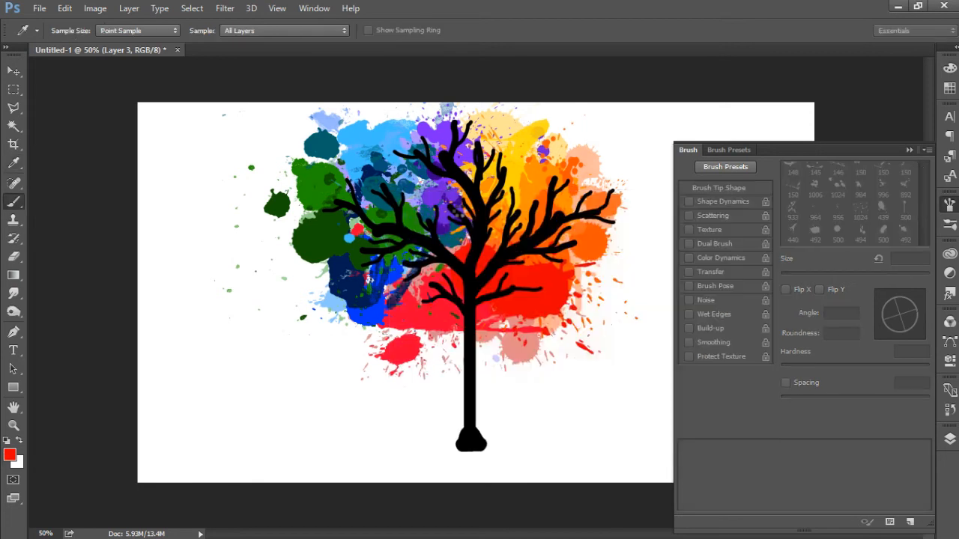
left_click(739, 159)
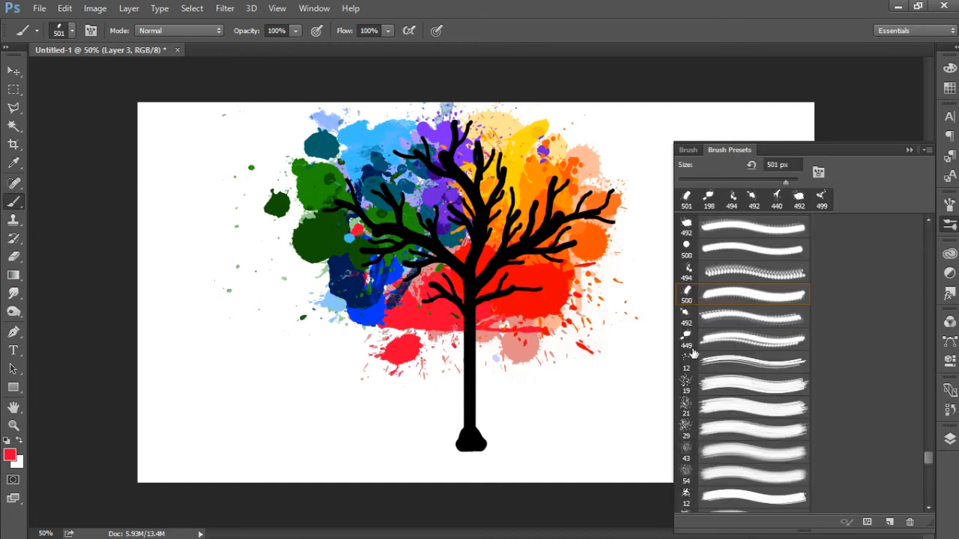
left_click(688, 272)
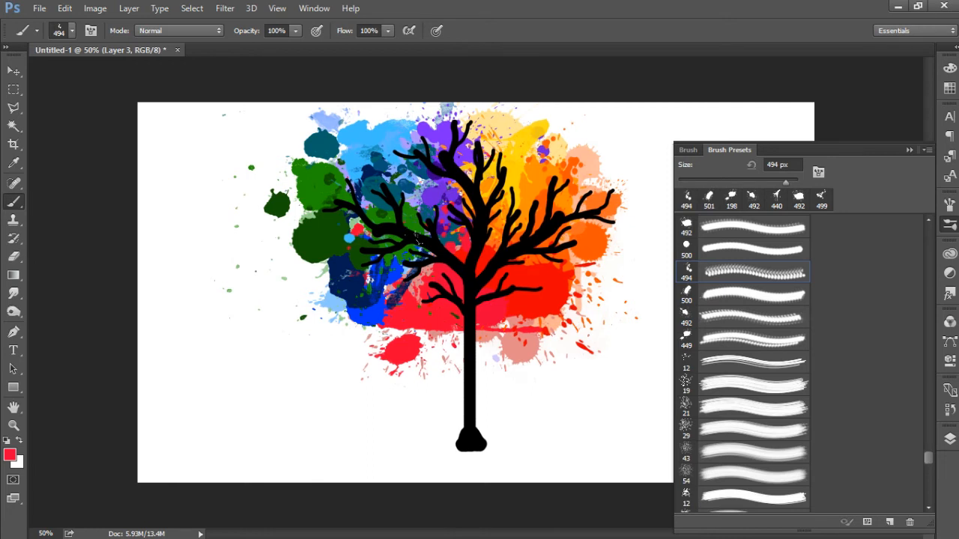
left_click(514, 273)
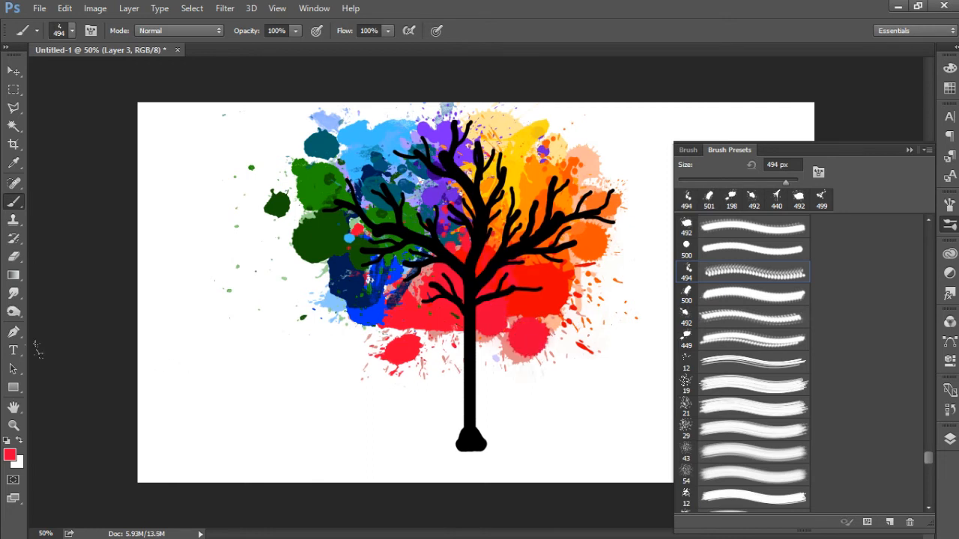
Step: Set the foreground colour to dark red (#ae0004)
left_click(11, 455)
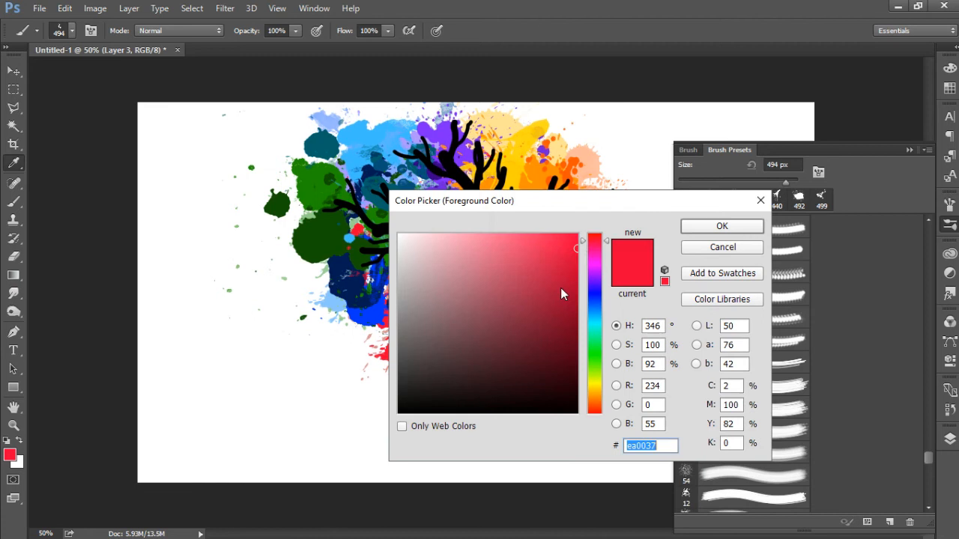
left_click_drag(565, 296, 610, 221)
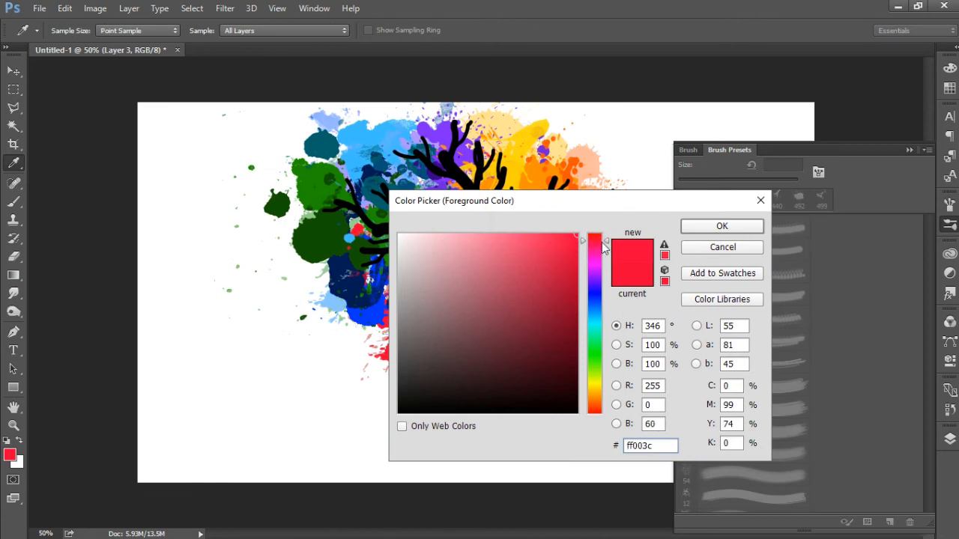
left_click_drag(599, 246, 596, 293)
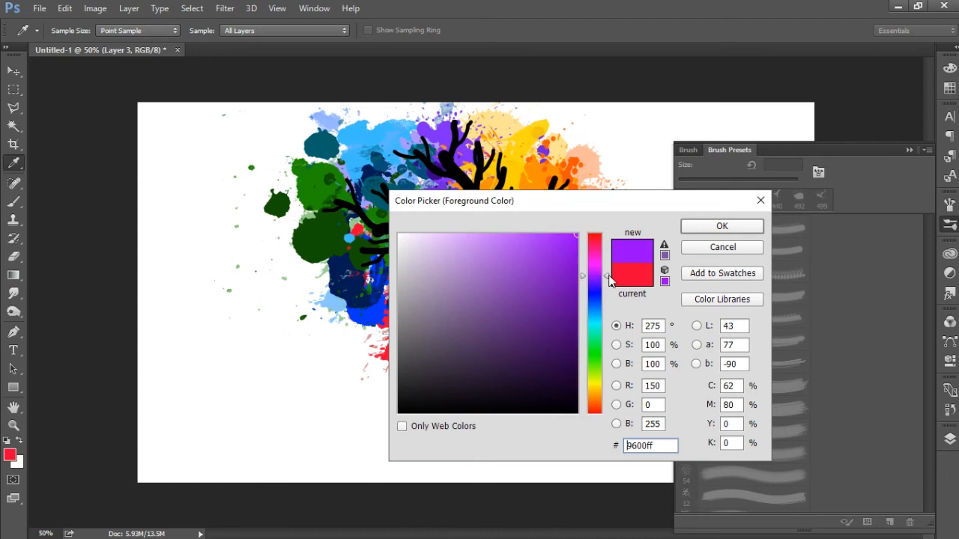
left_click(600, 250)
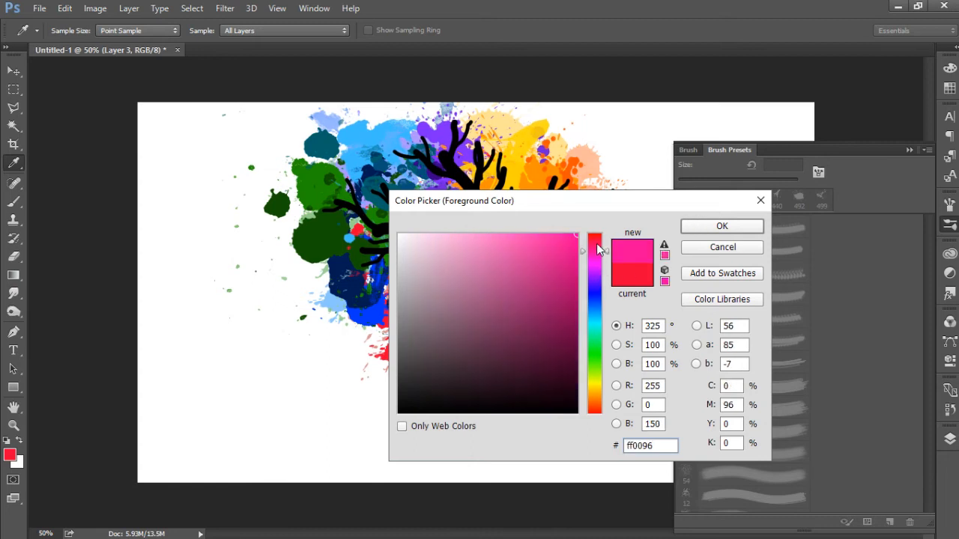
left_click_drag(597, 248, 599, 234)
left_click_drag(577, 286, 577, 290)
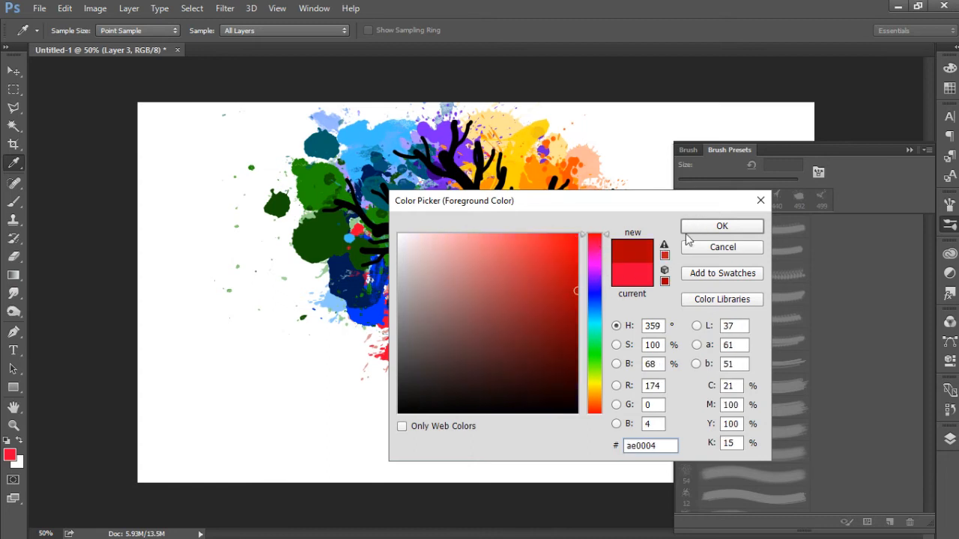
left_click(692, 227)
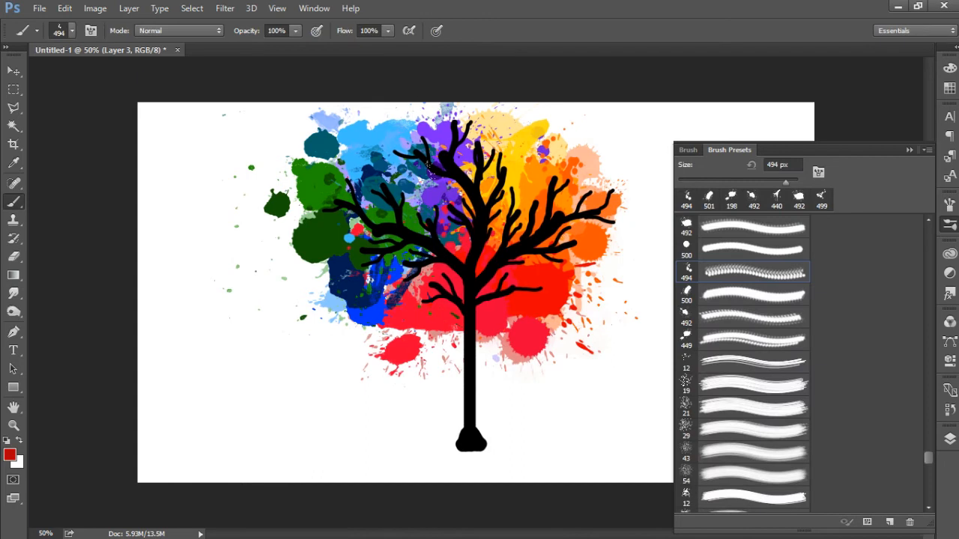
Step: Stamp the 500 px Splat3 drip brush beneath the outermost right-hand branch and put the brush presets away
left_click(690, 229)
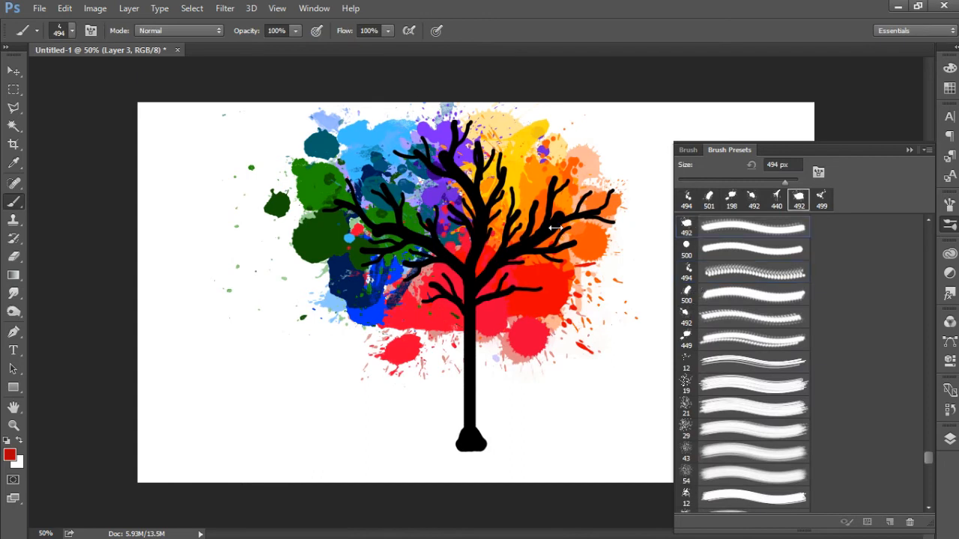
left_click(928, 221)
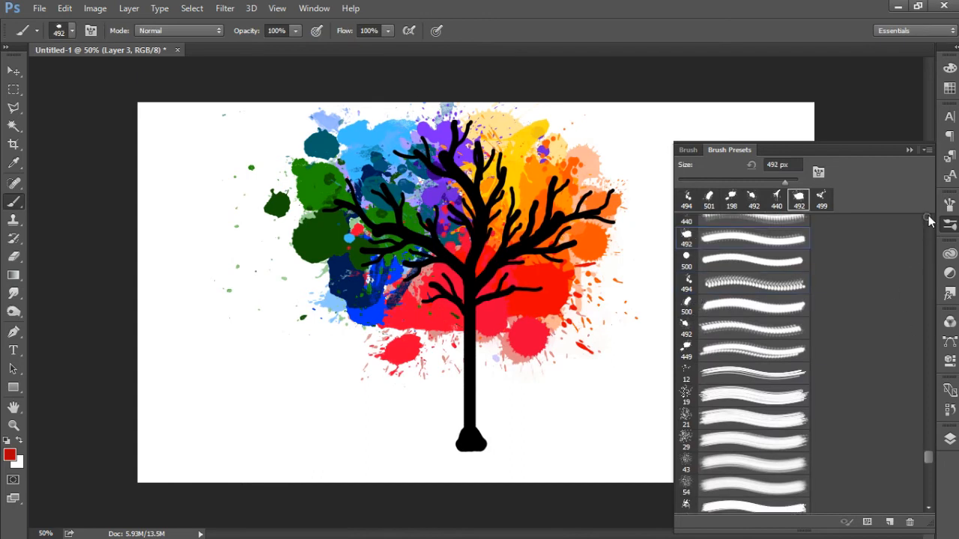
left_click(927, 220)
left_click(927, 221)
left_click(928, 220)
left_click(927, 220)
left_click(928, 221)
left_click(927, 221)
left_click(928, 220)
left_click(928, 220)
double_click(695, 285)
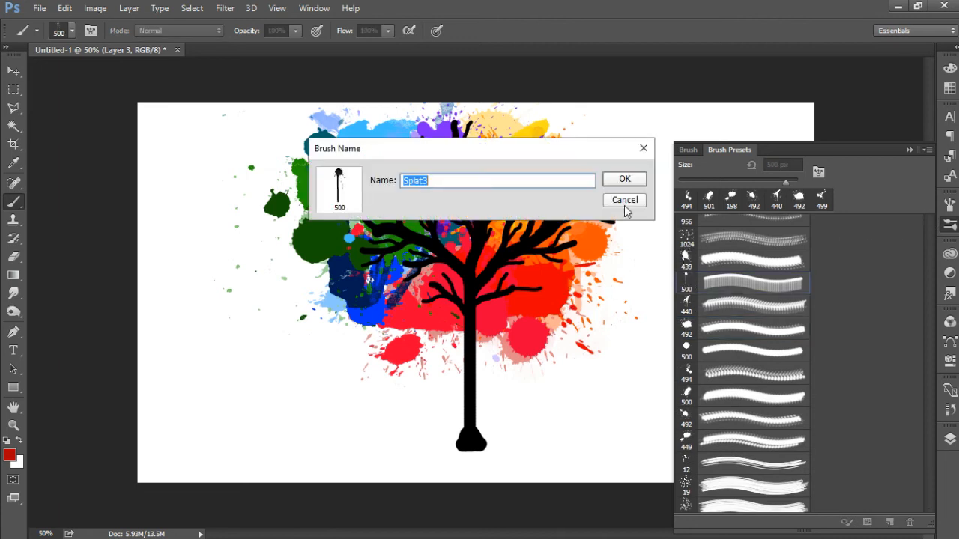
left_click(625, 201)
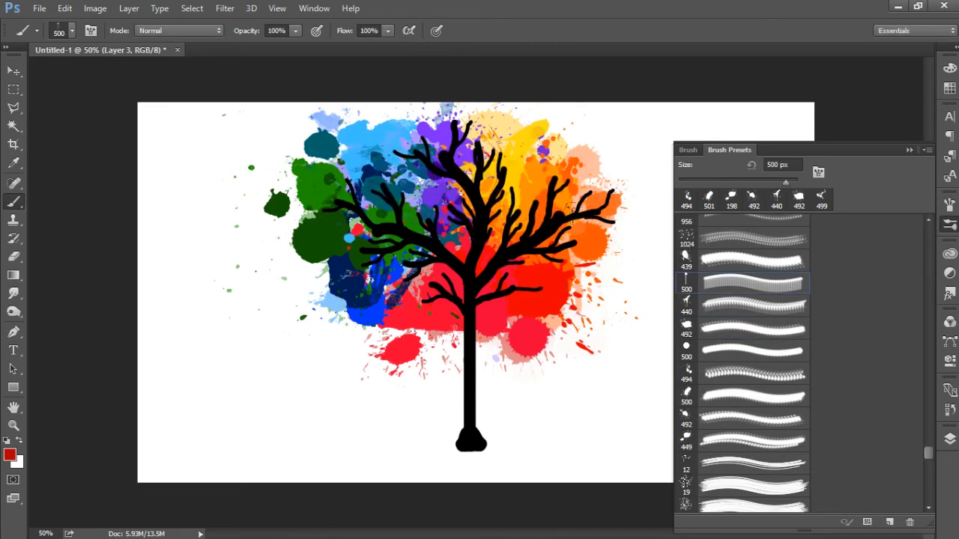
left_click(583, 217)
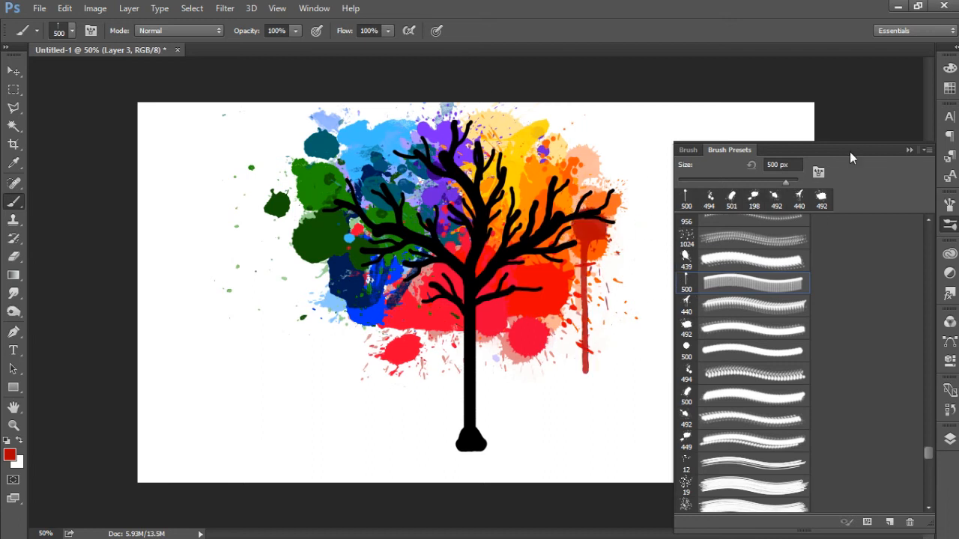
left_click(909, 149)
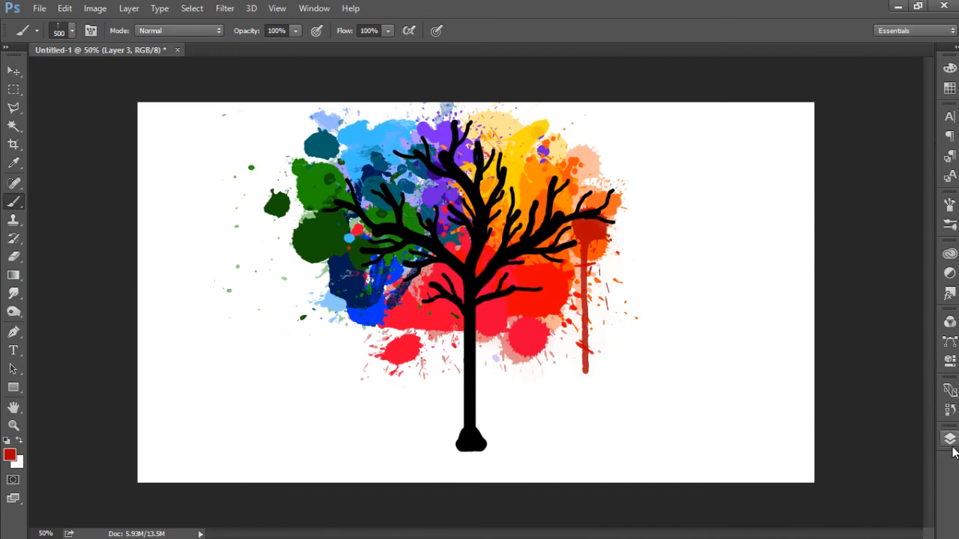
Step: Add a new empty layer directly beneath the tree layer, above the existing splatter layers
left_click(950, 439)
left_click(892, 523)
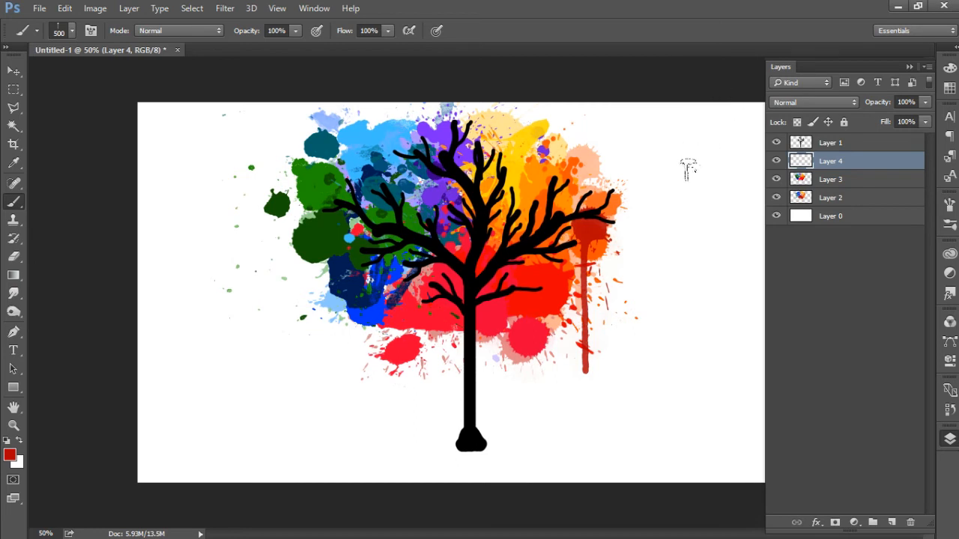
left_click(950, 440)
left_click(950, 440)
Step: Select the round 500 px splat brush and set the foreground colour to light red (#ff3333)
left_click(950, 224)
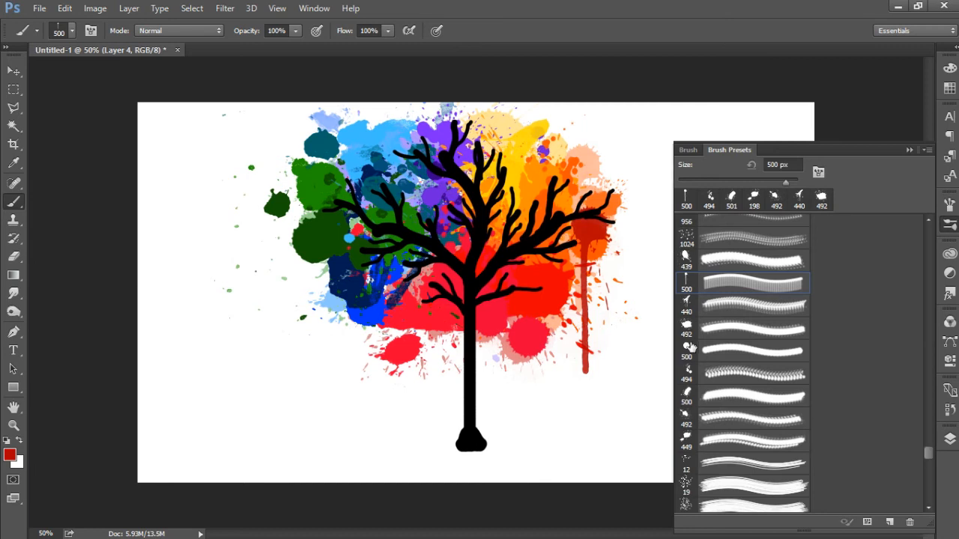
left_click(693, 352)
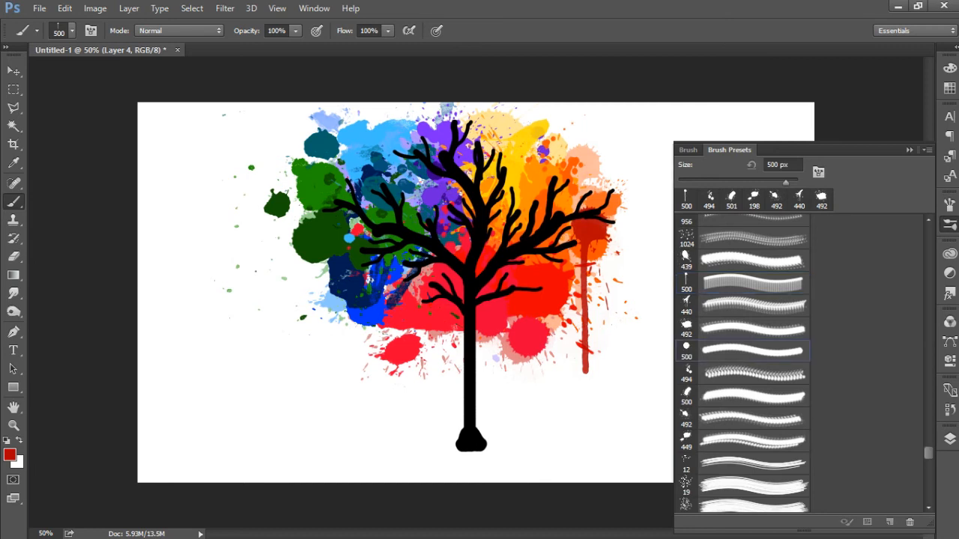
left_click(9, 457)
left_click(575, 238)
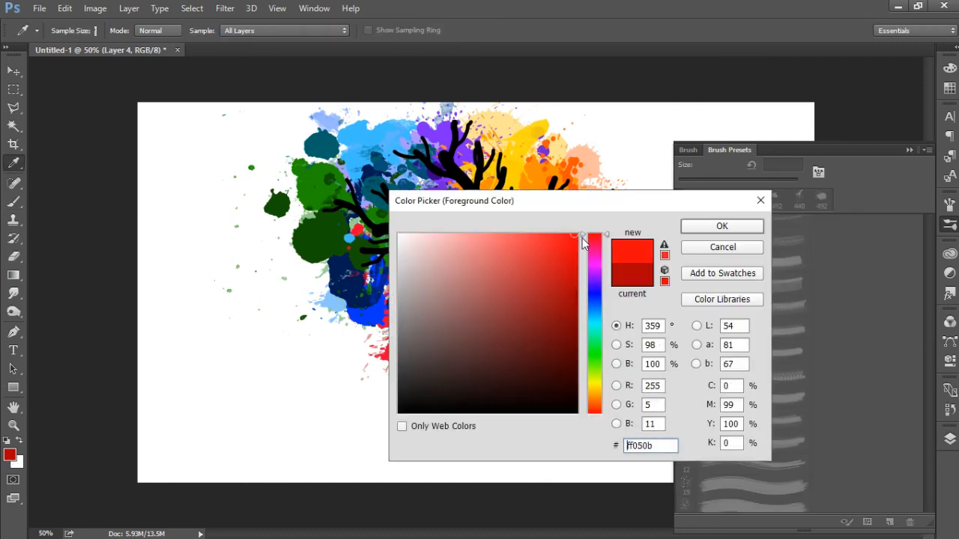
left_click(595, 240)
left_click(578, 258)
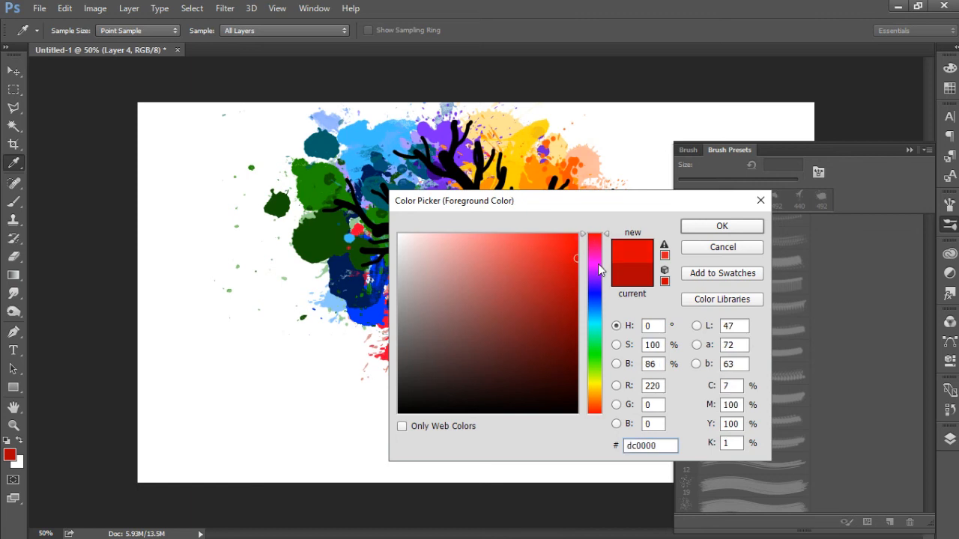
left_click(563, 232)
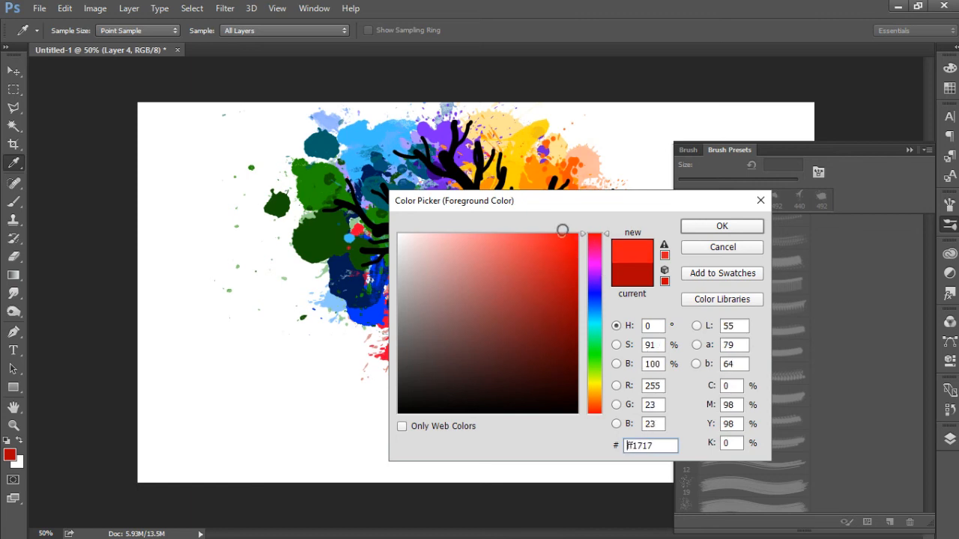
left_click(685, 227)
key("b")
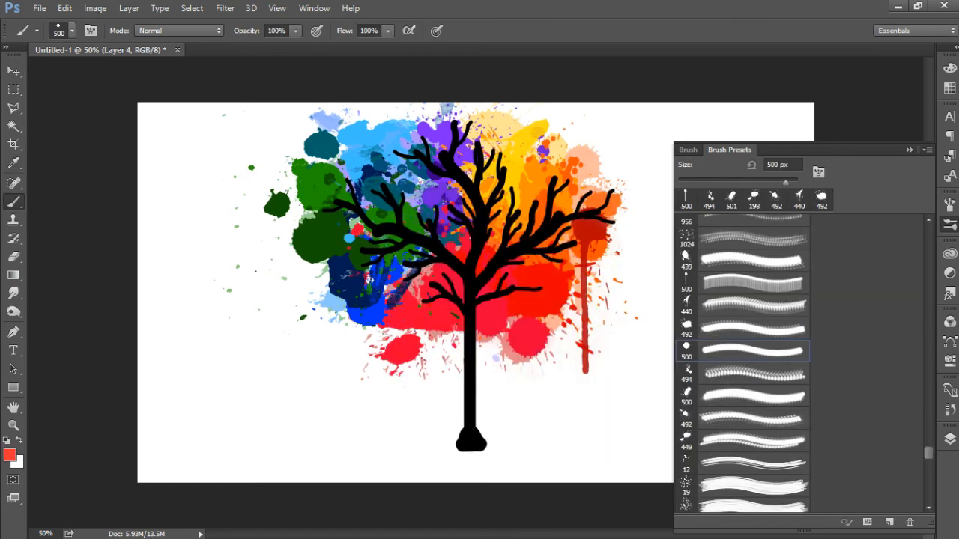
Step: Undo the full-size stamp, reduce the round splat brush to 198 px and stamp it over the red area left of the trunk
left_click(425, 301)
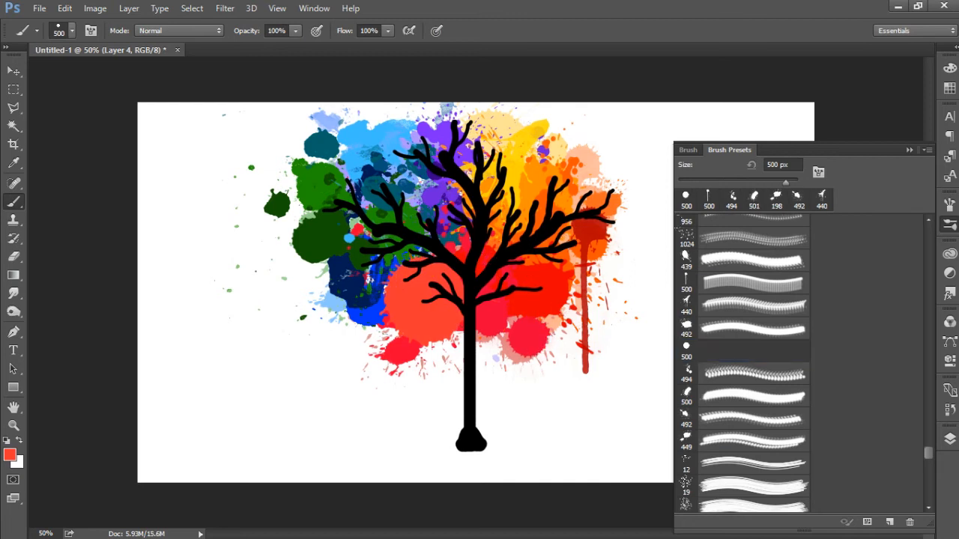
key("ctrl+z")
left_click_drag(782, 182, 768, 187)
left_click(391, 316)
Step: Set the foreground colour to blue (#3333ff) and select the 492 px splat brush
left_click(10, 454)
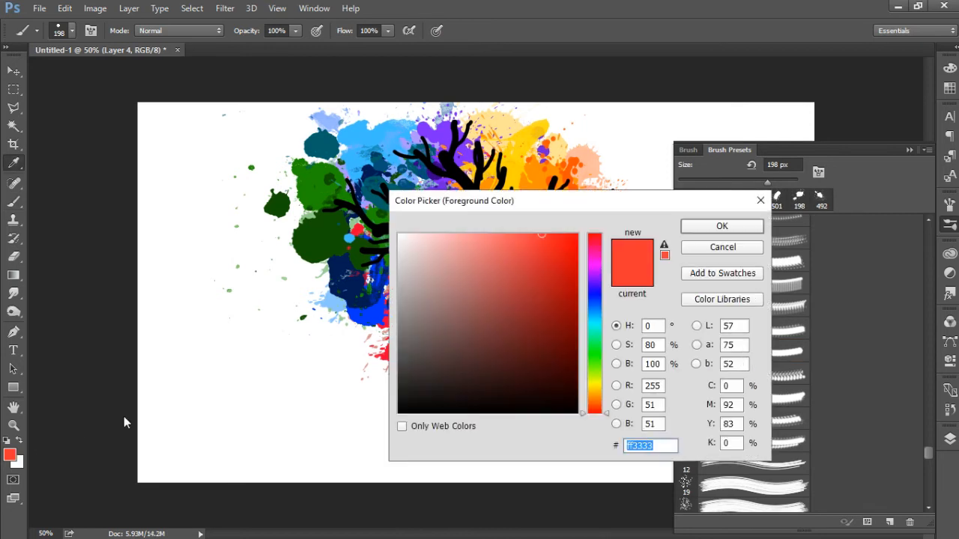
left_click(593, 294)
left_click(696, 229)
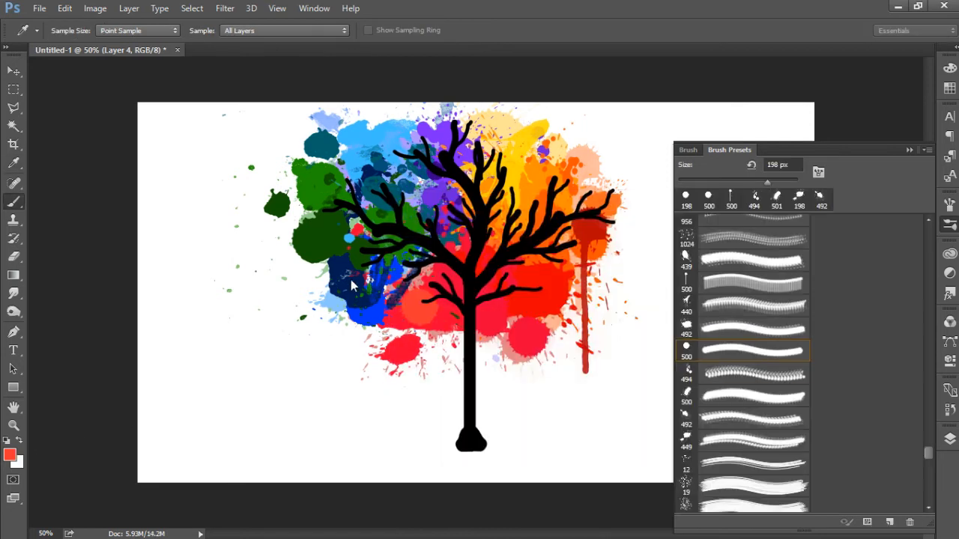
left_click(687, 330)
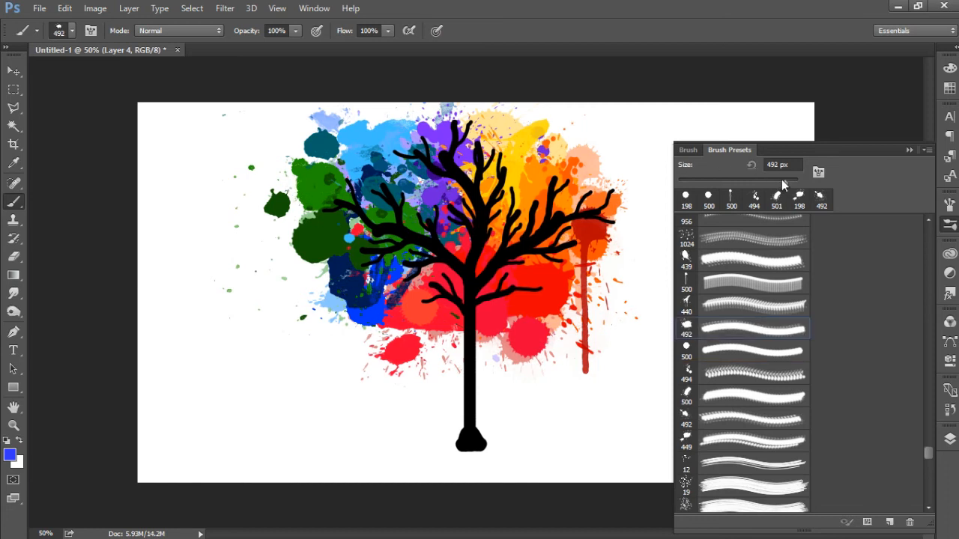
Step: Undo the 416 px blue stamp, reduce the splat brush to 309 px and stamp it just left of the trunk's top
left_click(388, 271)
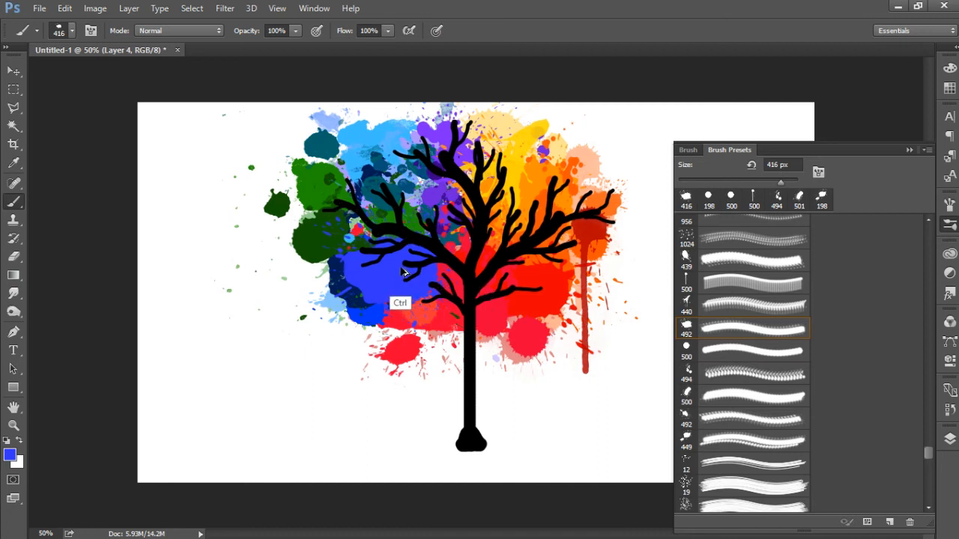
key("ctrl+z")
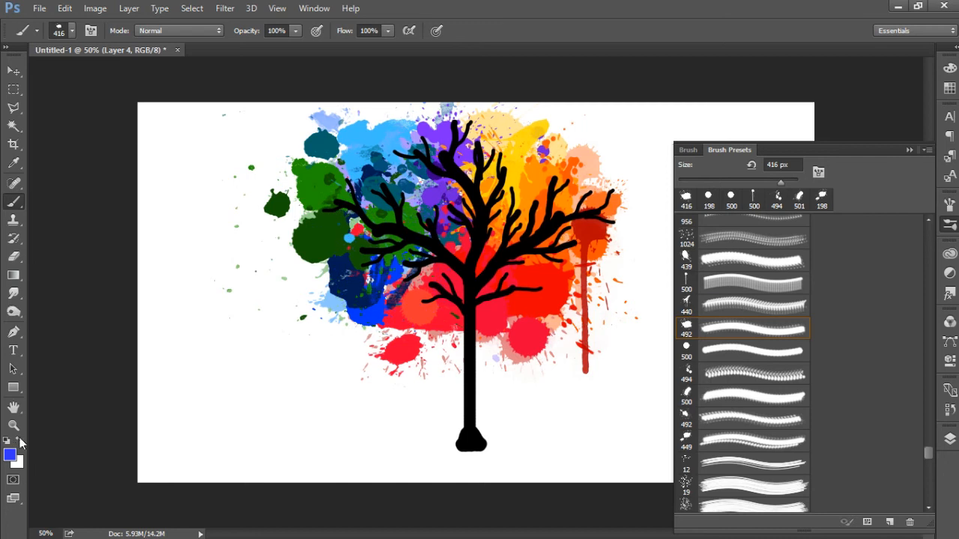
left_click(15, 455)
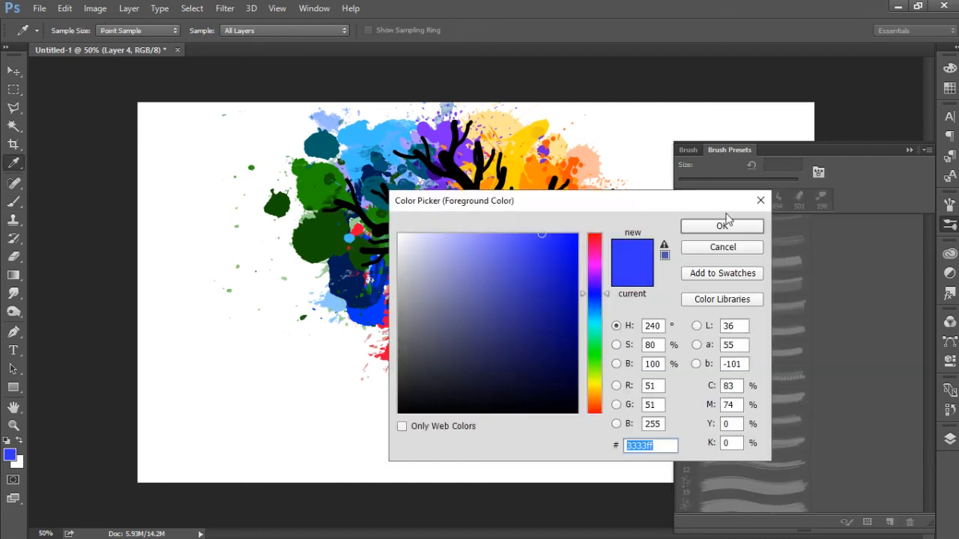
left_click(721, 227)
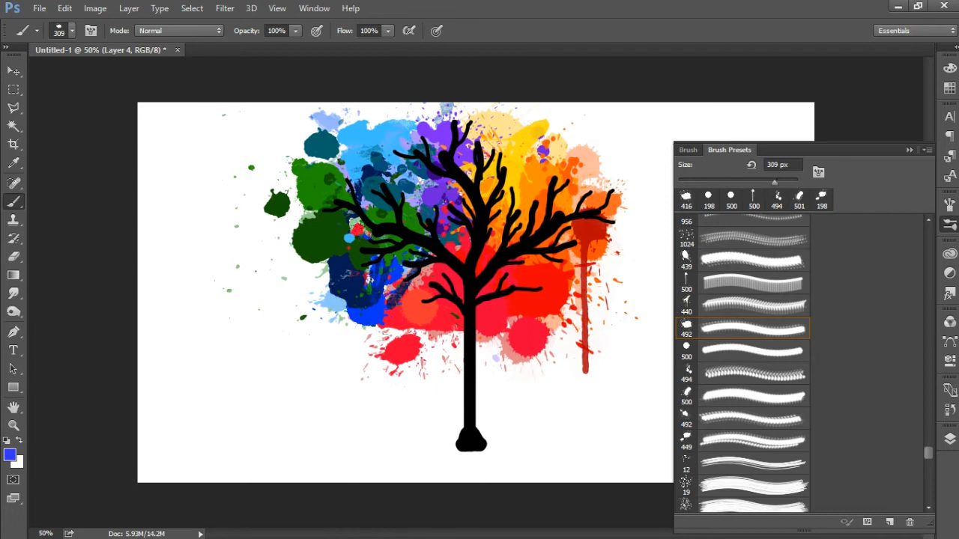
left_click(400, 279)
Step: Set the foreground colour to light blue and stamp the 289 px splatter brush over the dark blue blobs at the crown's lower left
left_click(10, 455)
left_click(593, 312)
left_click(722, 224)
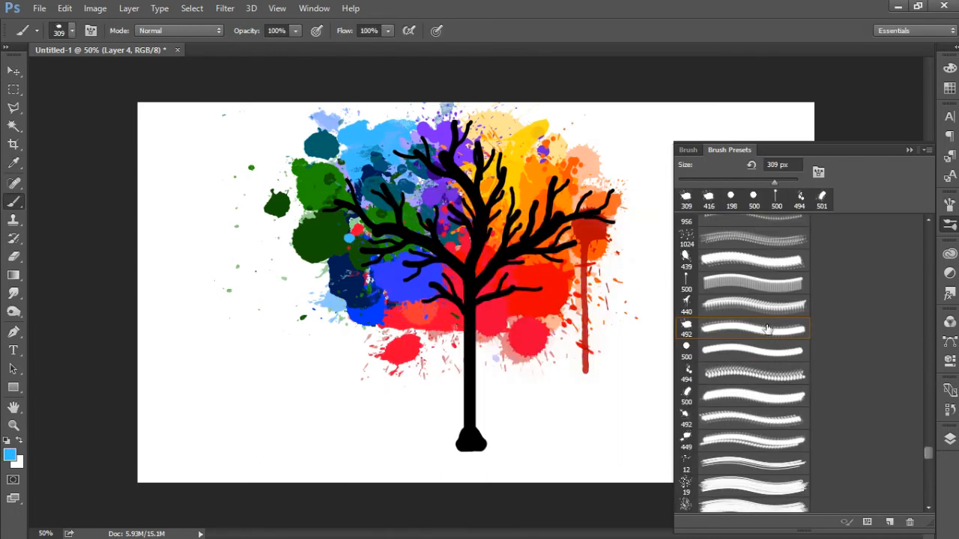
left_click_drag(926, 452, 928, 362)
left_click(686, 294)
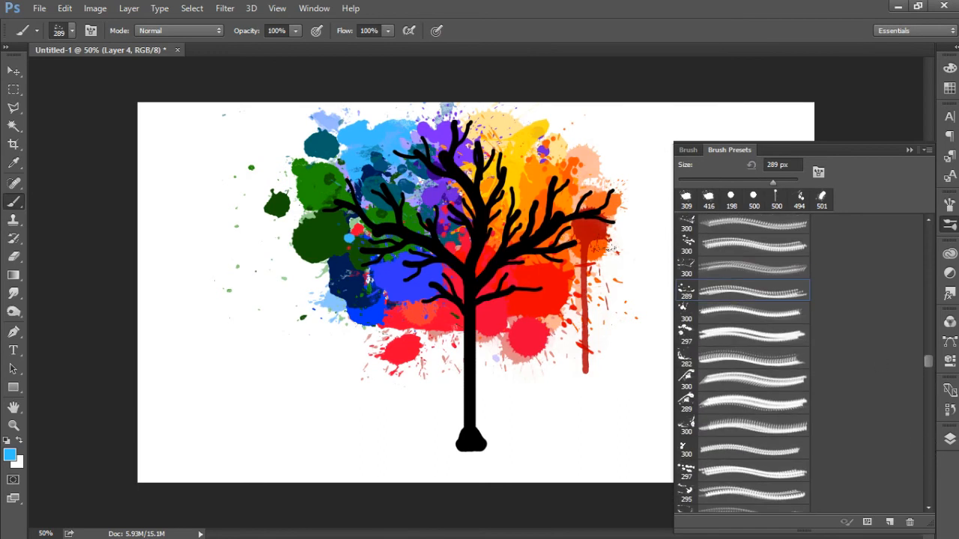
left_click(367, 283)
Step: Set the foreground colour to red (#d00000) and stamp the 300 px splatter brush over the blue area left of the trunk
left_click(10, 455)
left_click(595, 252)
left_click(595, 234)
left_click(577, 266)
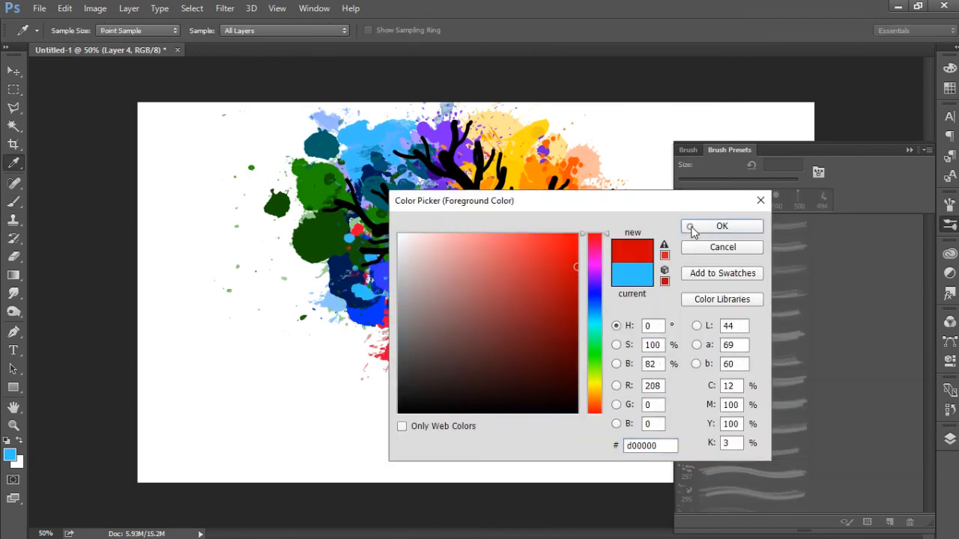
left_click(692, 227)
left_click(395, 259)
left_click(696, 247)
left_click(417, 272)
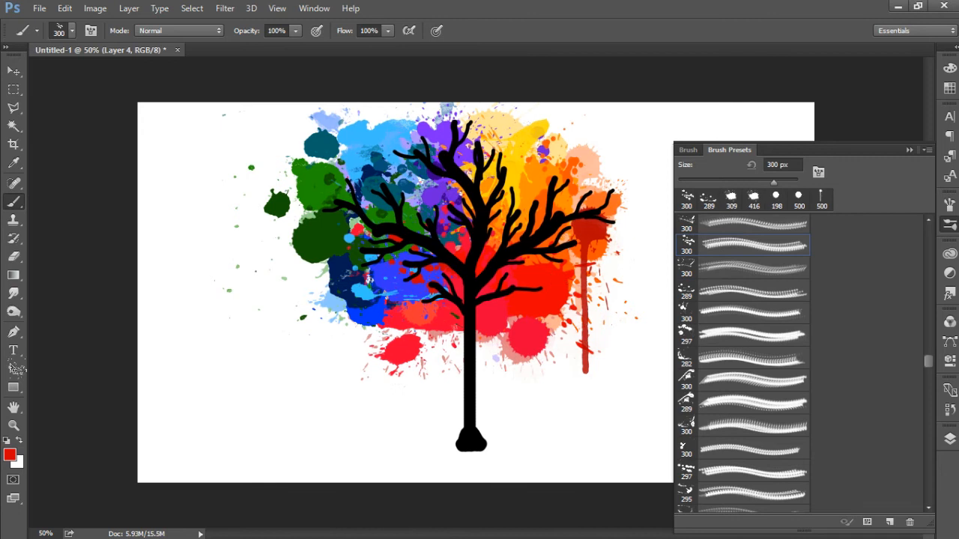
Step: Set the foreground colour to bright green and try the 282 px splatter brush over the crown's lower left
left_click(11, 456)
left_click(594, 358)
left_click(577, 278)
left_click(691, 230)
left_click(705, 357)
left_click(366, 263)
Step: Replace the bright green stamp with a darker green one, using the same 282 px brush at the crown's lower left
left_click(10, 455)
left_click(577, 321)
left_click(692, 227)
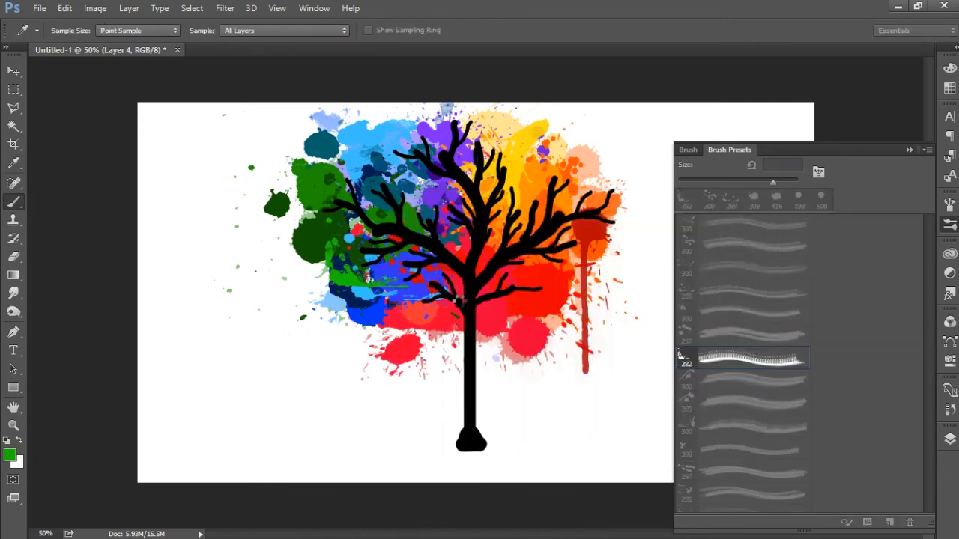
key("ctrl+z")
left_click(364, 260)
Step: Adjust the foreground green, select the 696 px splatter brush and reduce it to 404 px
left_click(12, 456)
left_click_drag(561, 340, 559, 313)
left_click(722, 226)
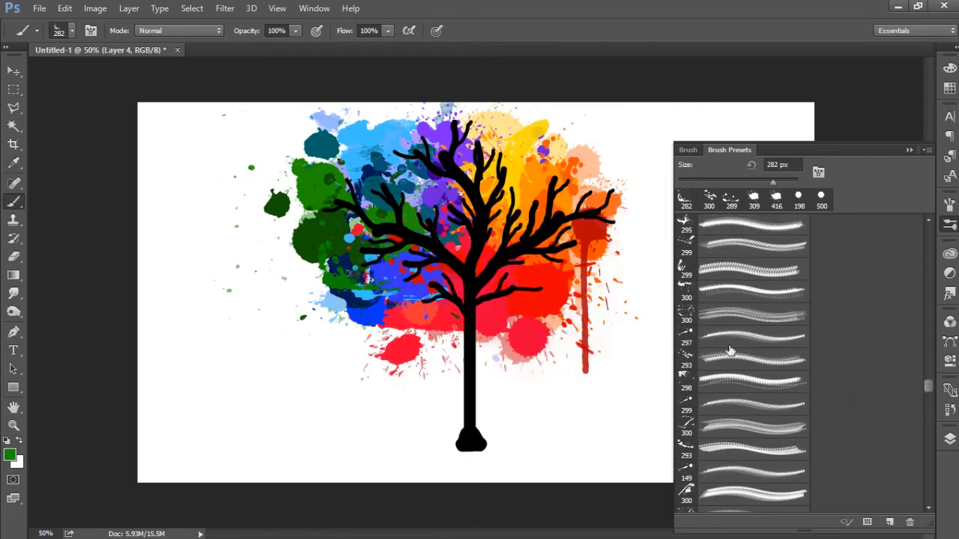
scroll(729, 349, "up", 5)
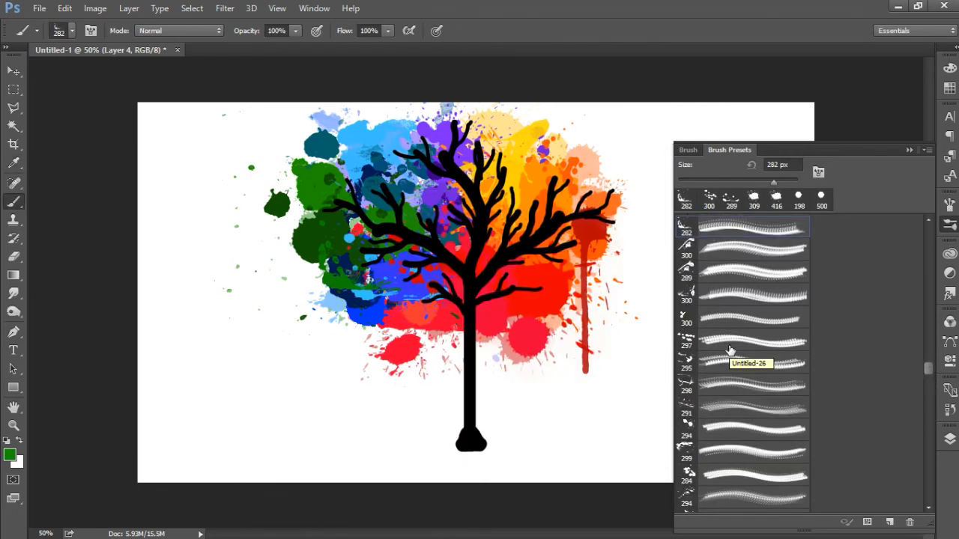
left_click(751, 319)
left_click_drag(929, 368, 929, 356)
left_click(751, 255)
left_click_drag(785, 182, 780, 182)
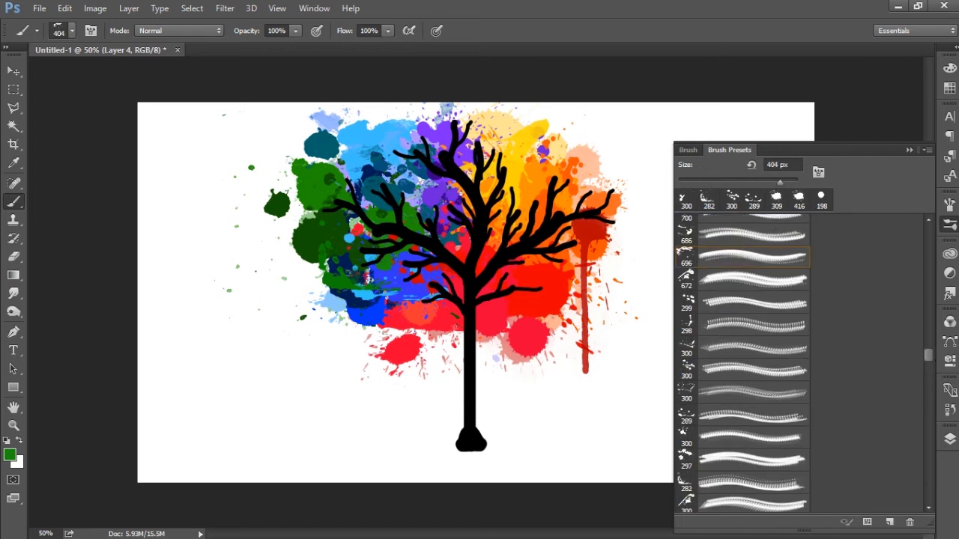
Step: Adjust the foreground green again and stamp the 404 px splatter brush across the branches on the crown's left side
left_click(14, 452)
left_click(563, 341)
left_click(694, 227)
Step: Set the foreground colour to dark teal and stamp the 686 px splatter brush, reduced to 428 px, over the crown's upper left
left_click(12, 454)
left_click(597, 323)
left_click(726, 226)
key("b")
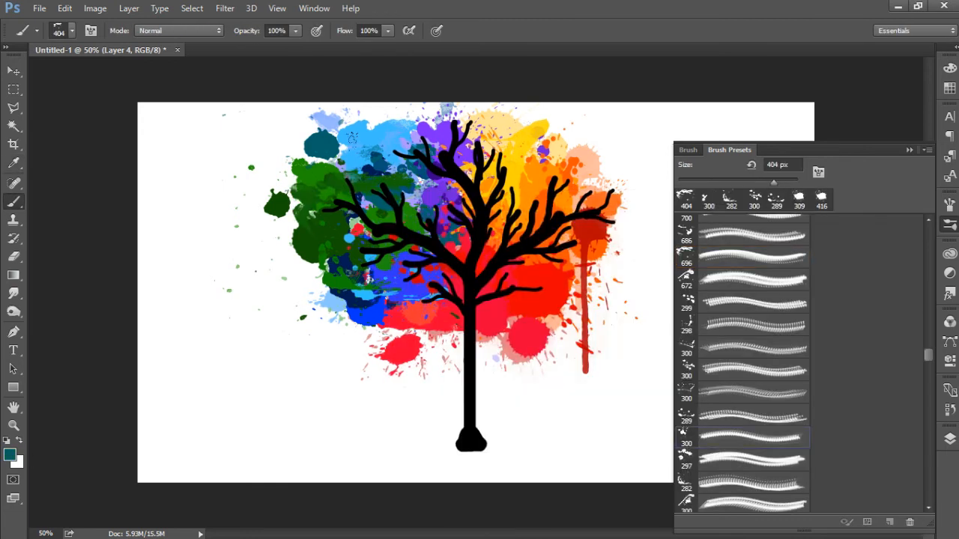
left_click(688, 150)
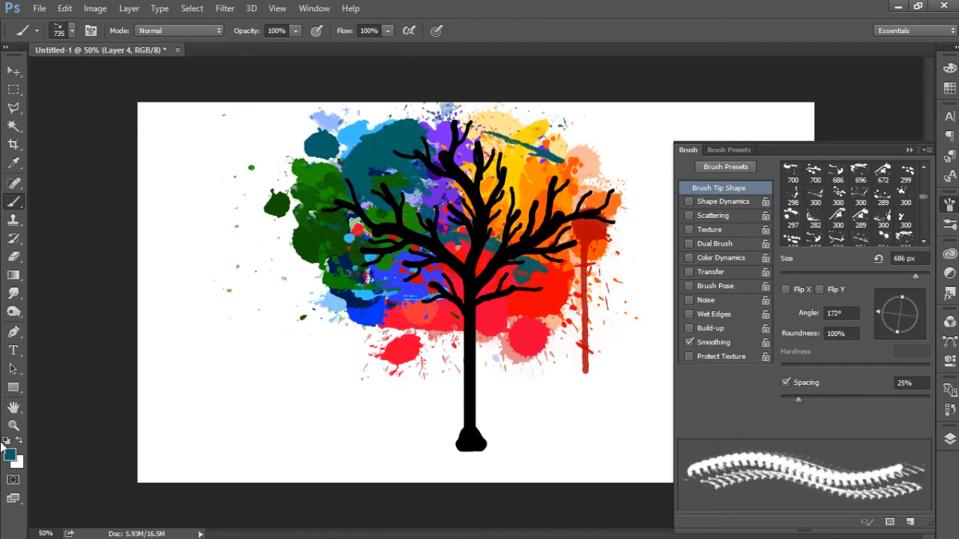
left_click(725, 166)
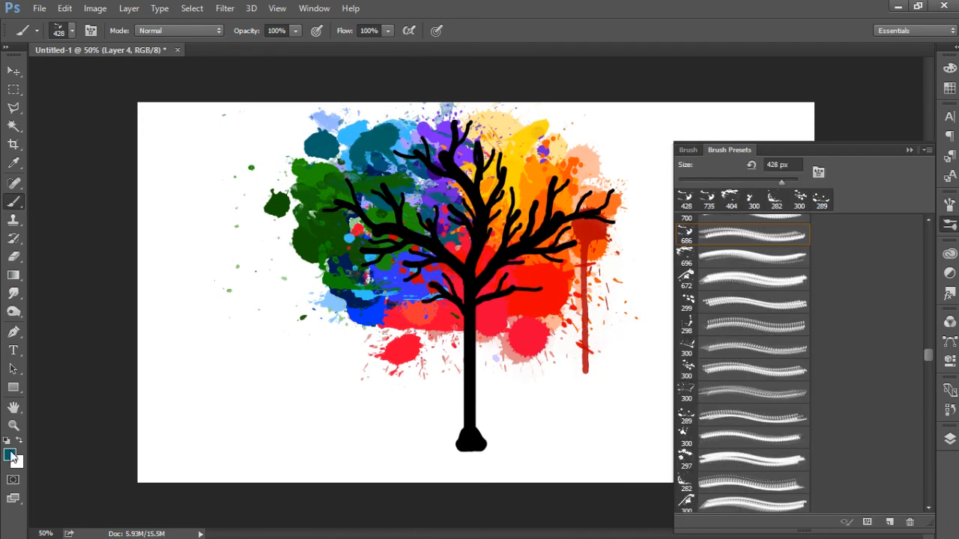
Step: Set the foreground colour to navy (#00246c) and stamp the 299 px and 697 px splatter brushes over the crown's left and centre
left_click(9, 455)
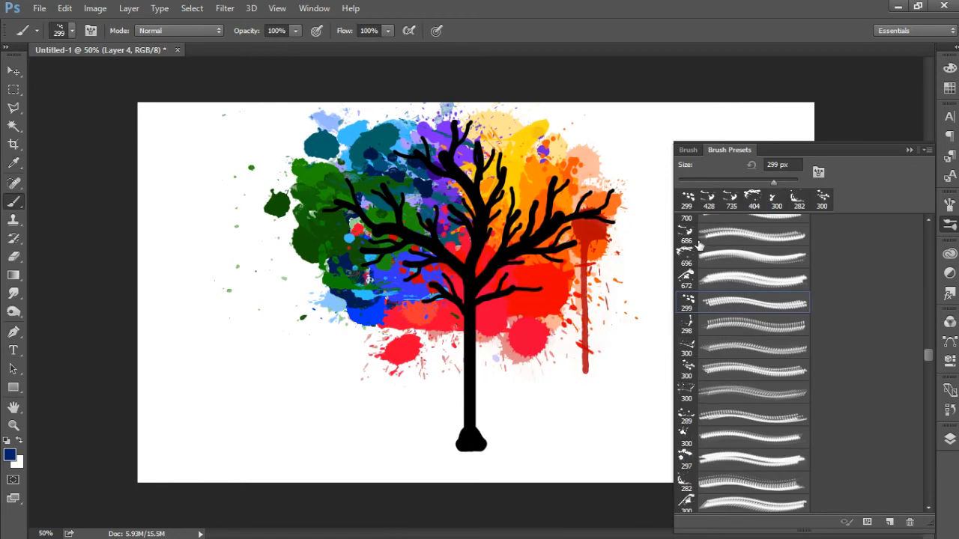
scroll(929, 220, "up", 4)
left_click(688, 233)
left_click(424, 224)
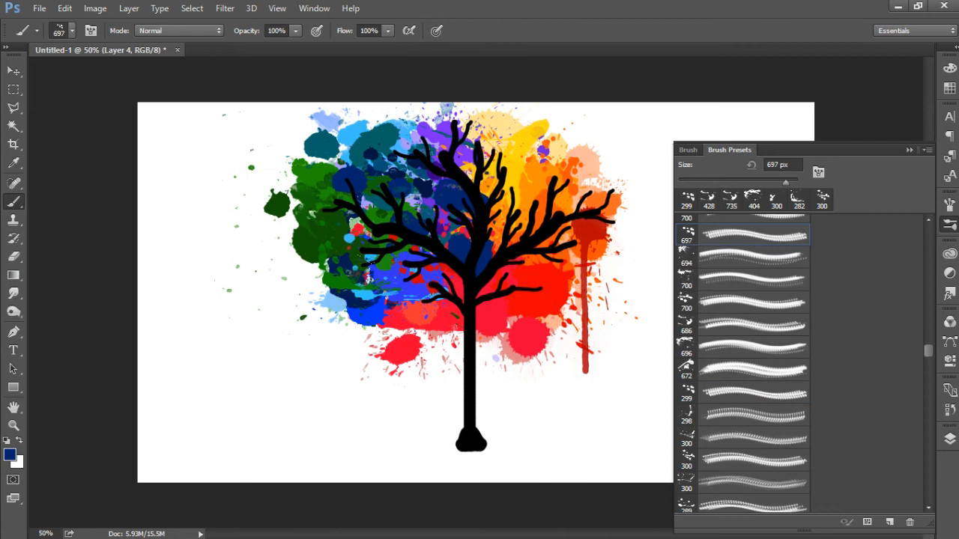
Step: Set the foreground colour to bright blue (#2e2eff)
left_click(10, 455)
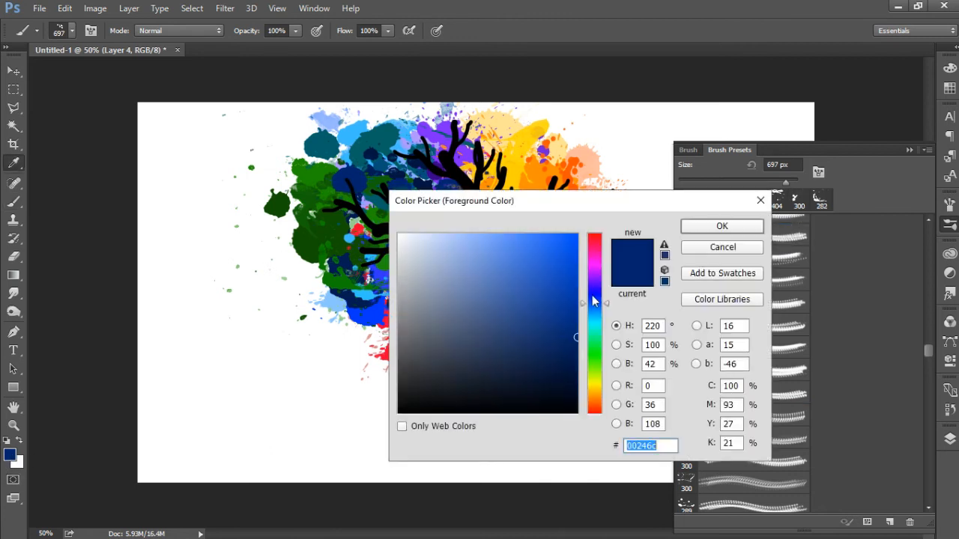
left_click_drag(594, 302, 594, 294)
left_click(546, 235)
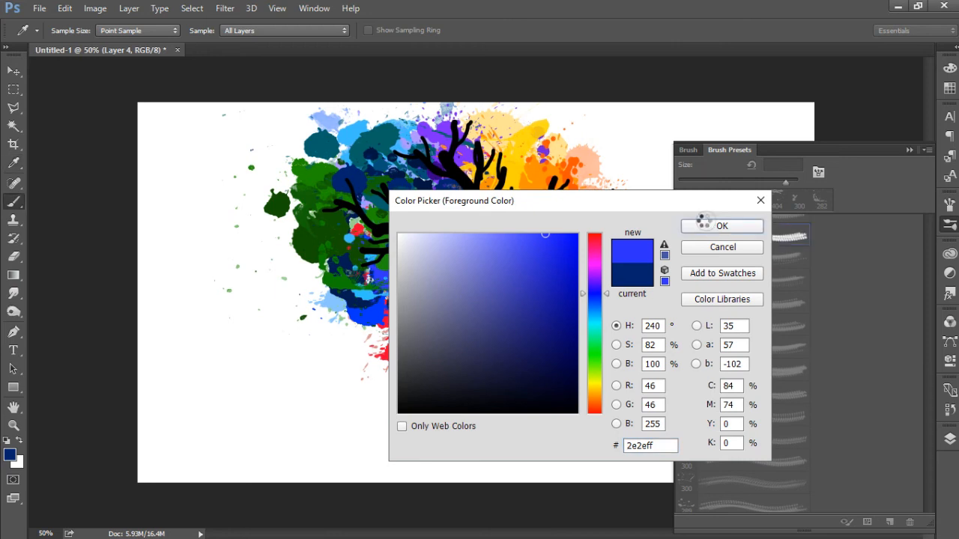
left_click(711, 227)
Step: Stamp the 685 px splatter brush over the top centre branches, undoing the first placement and stamping again slightly up and left
scroll(929, 224, "up", 4)
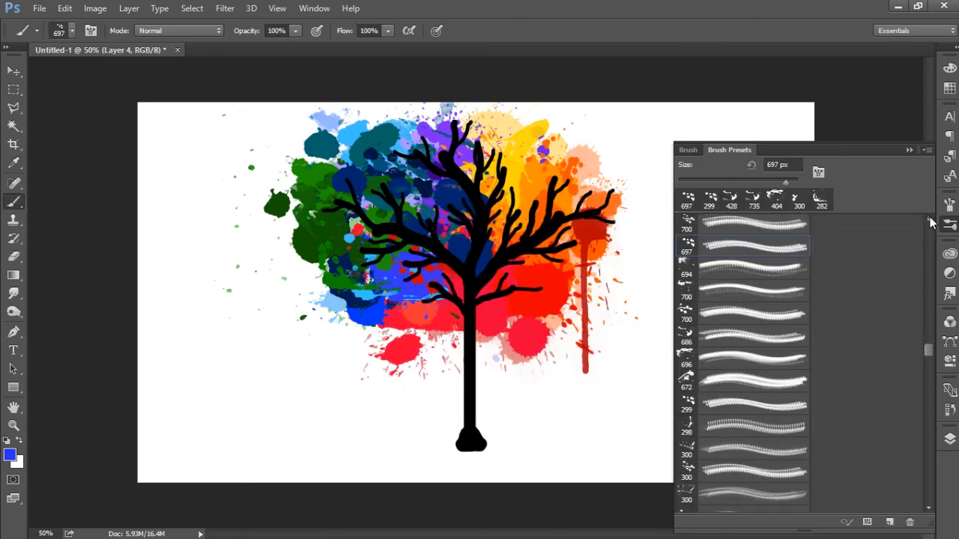
left_click(929, 221)
left_click(930, 221)
left_click(929, 221)
left_click(687, 247)
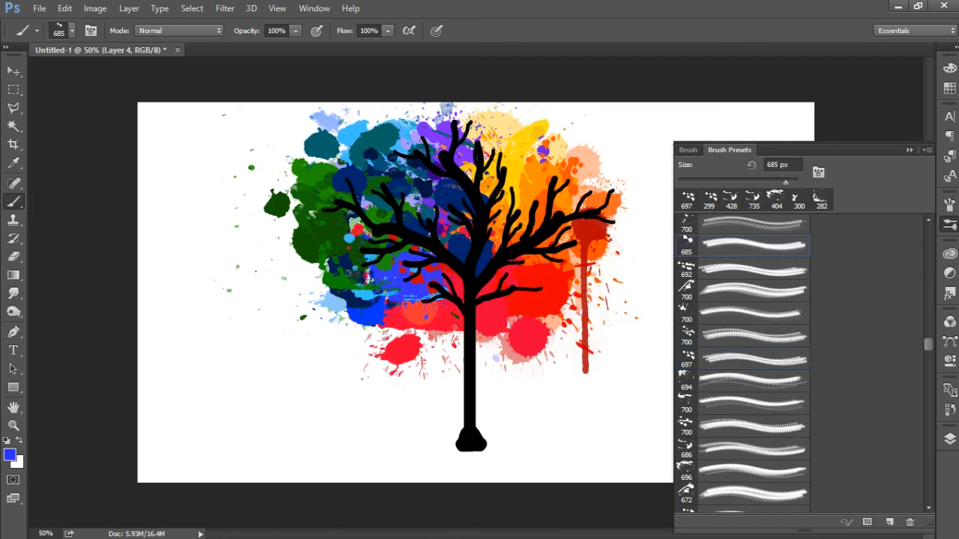
left_click(482, 197)
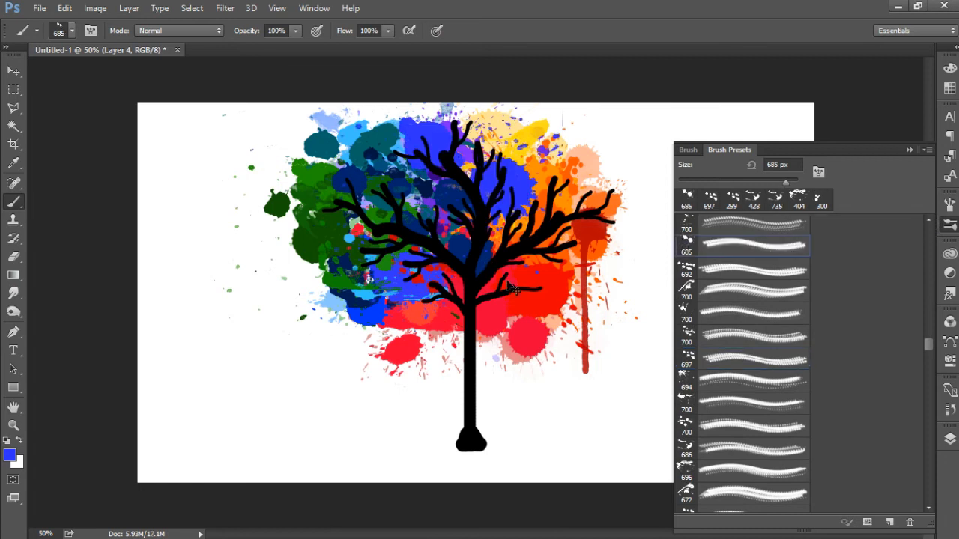
key("ctrl+z")
left_click(457, 166)
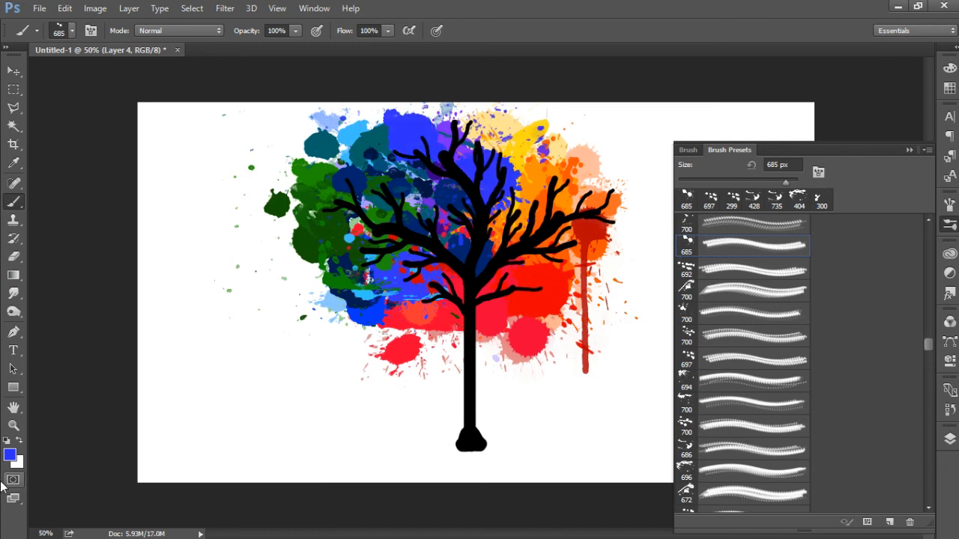
Step: Undo the last blue stamp, set the foreground colour to violet (#5f2eff), and stamp the 685 px splatter brush over the top centre branches
key("ctrl+z")
left_click(10, 455)
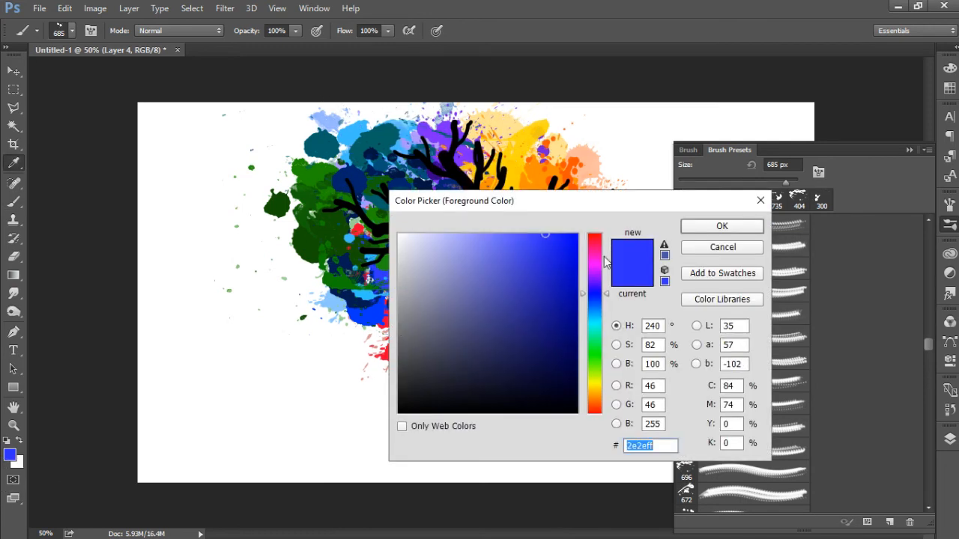
left_click(599, 287)
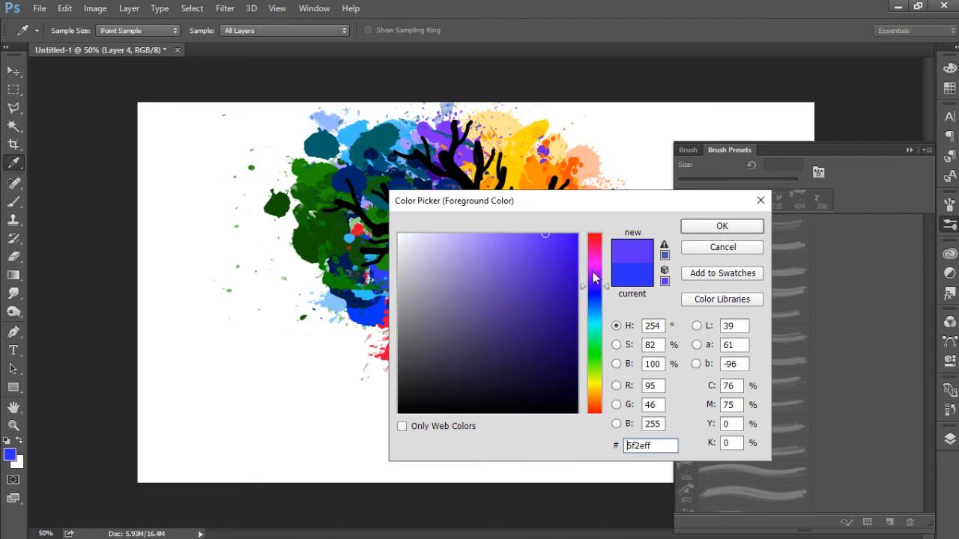
left_click(697, 226)
left_click(455, 175)
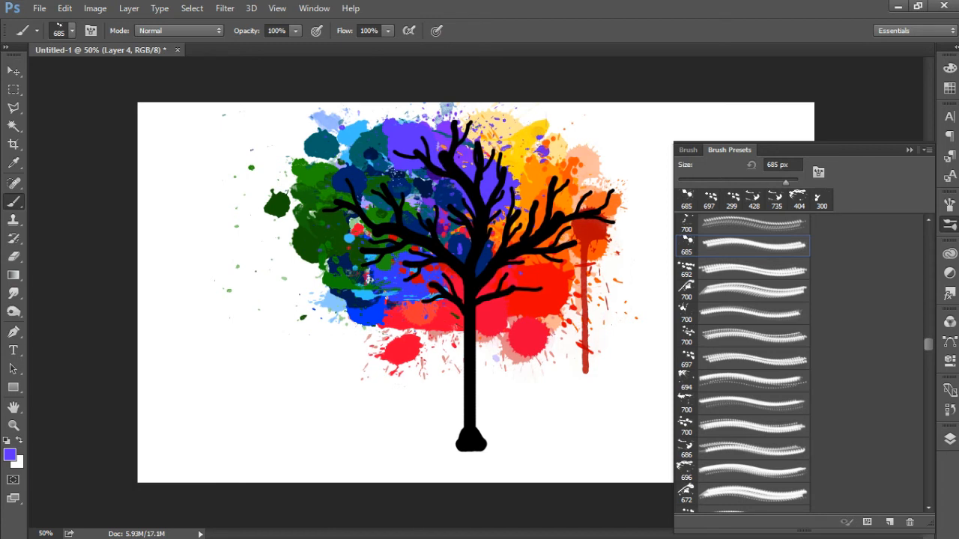
Step: Set the foreground colour to golden yellow (#ffc600)
left_click(10, 456)
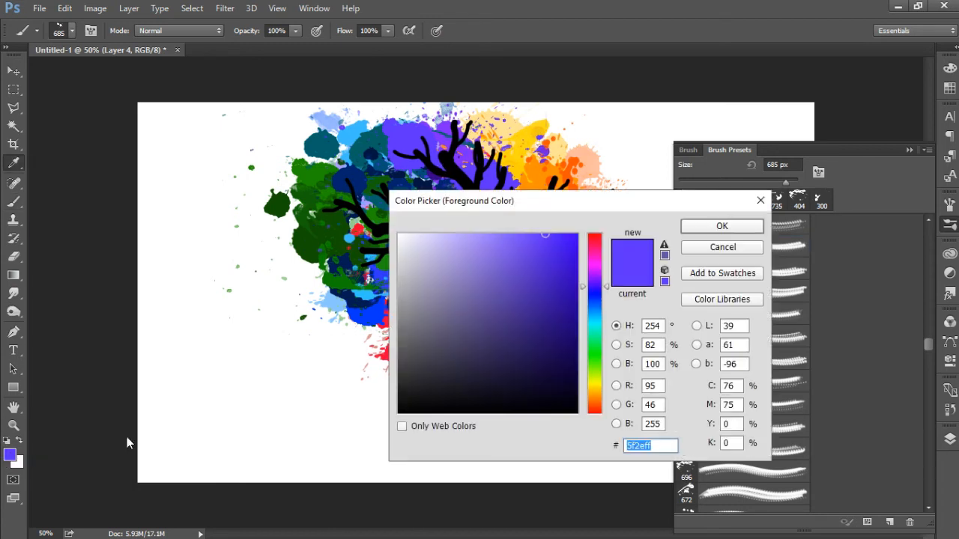
left_click(594, 382)
left_click_drag(559, 369, 600, 229)
left_click(595, 390)
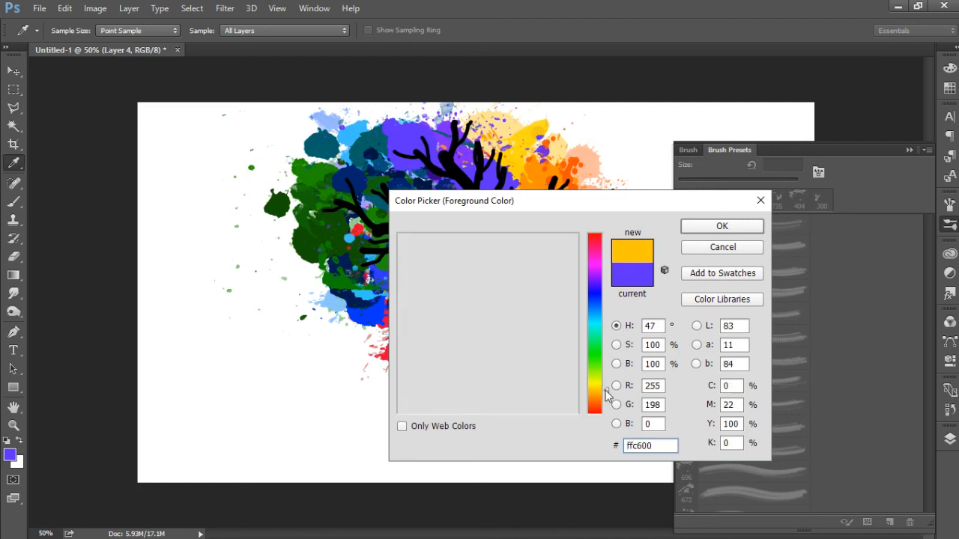
left_click(722, 226)
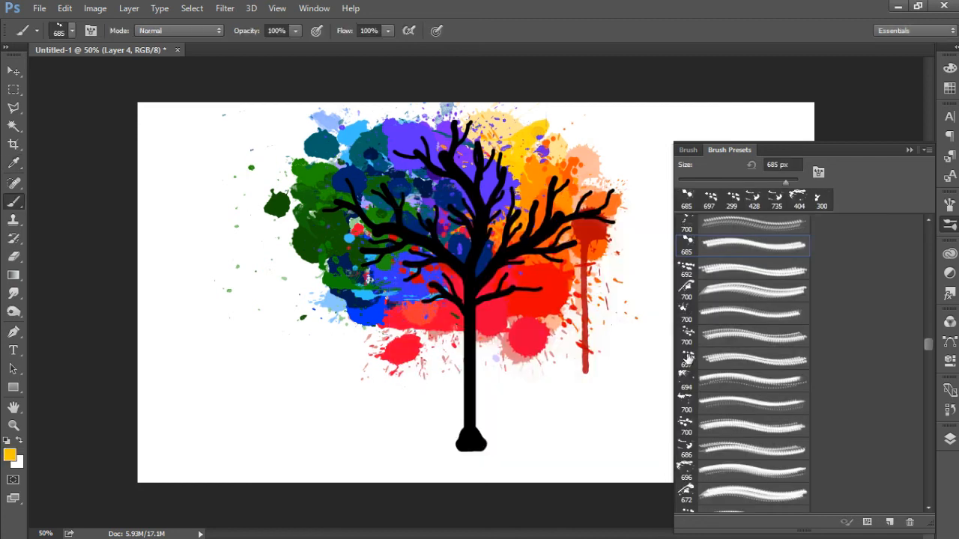
left_click(687, 358)
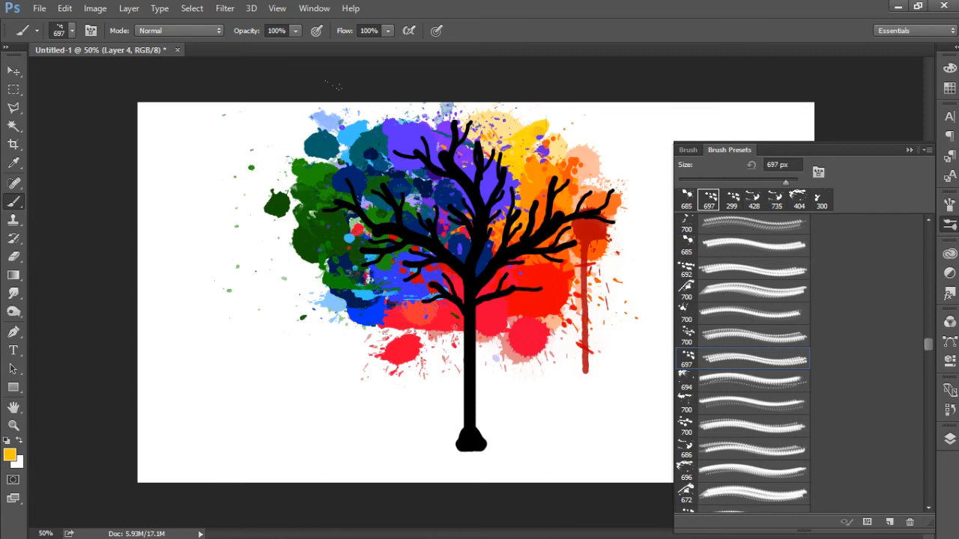
left_click(465, 146)
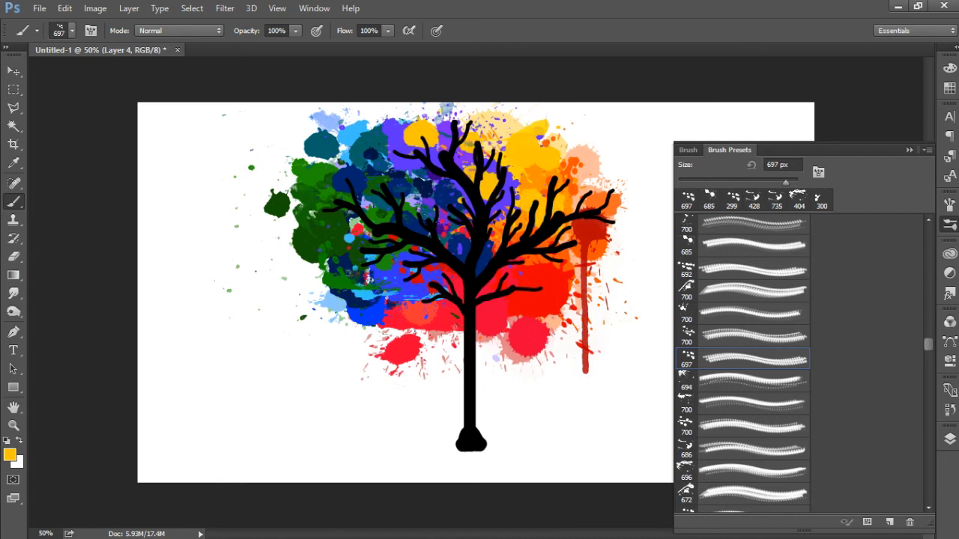
key("ctrl+z")
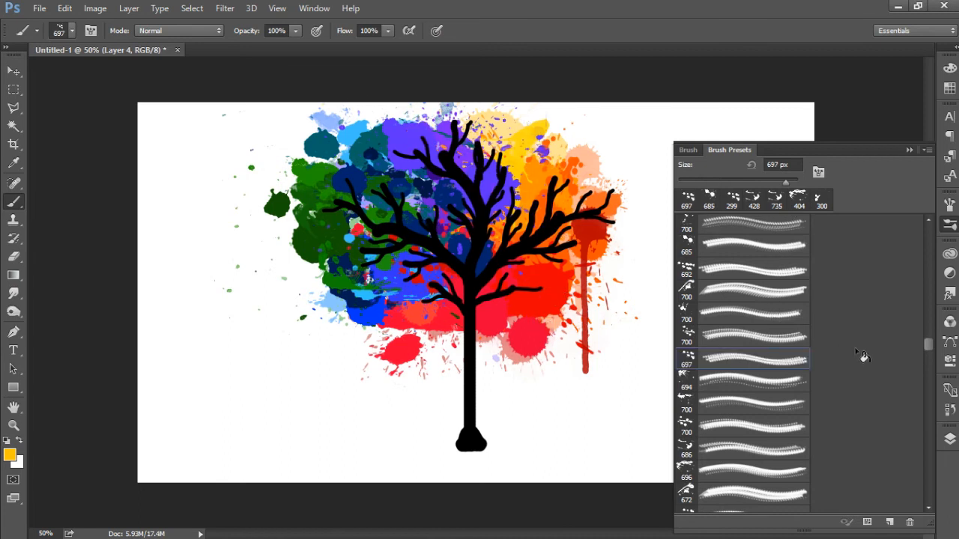
Step: Stamp the 661 px splatter brush in orange (#ff5a00) over the crown's top centre and right, undoing the first placements and stamping again
left_click(688, 403)
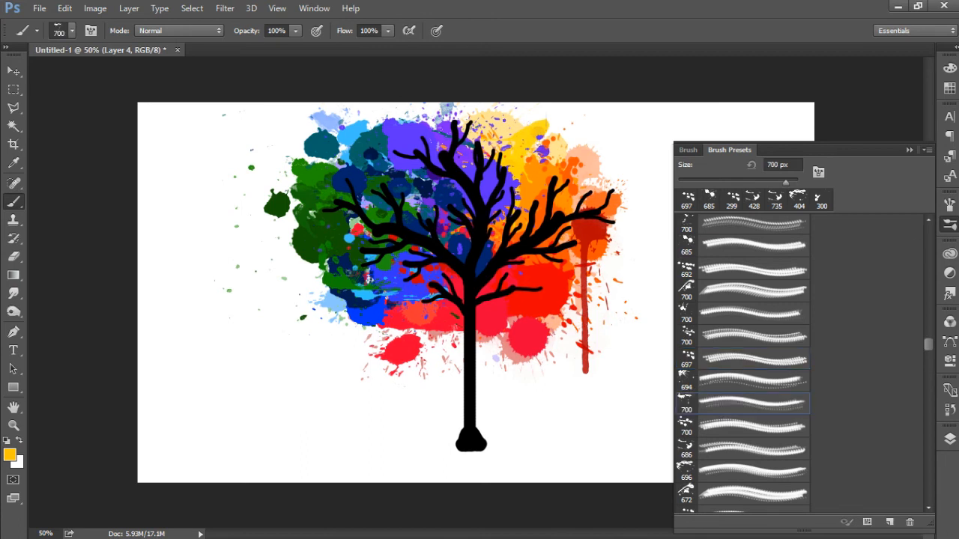
left_click(491, 173)
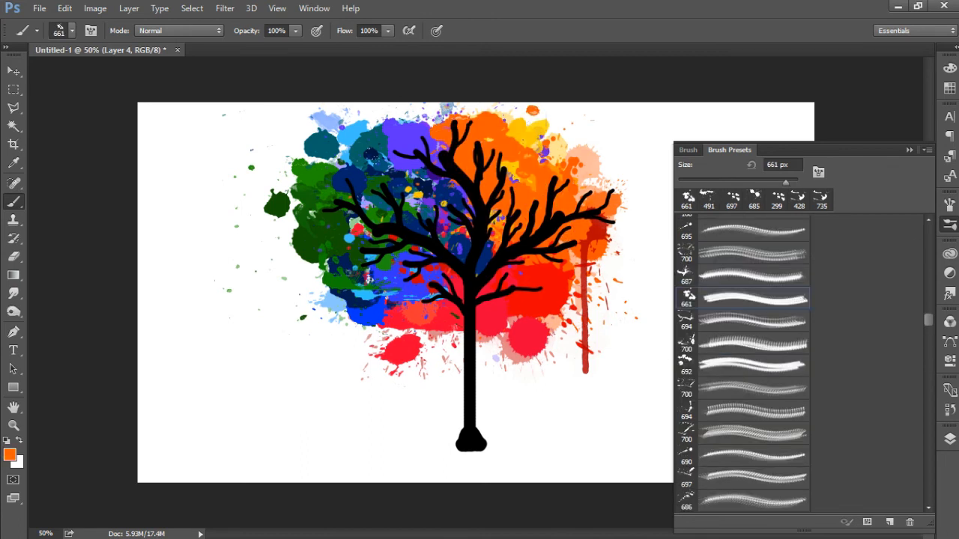
key("ctrl+alt+z")
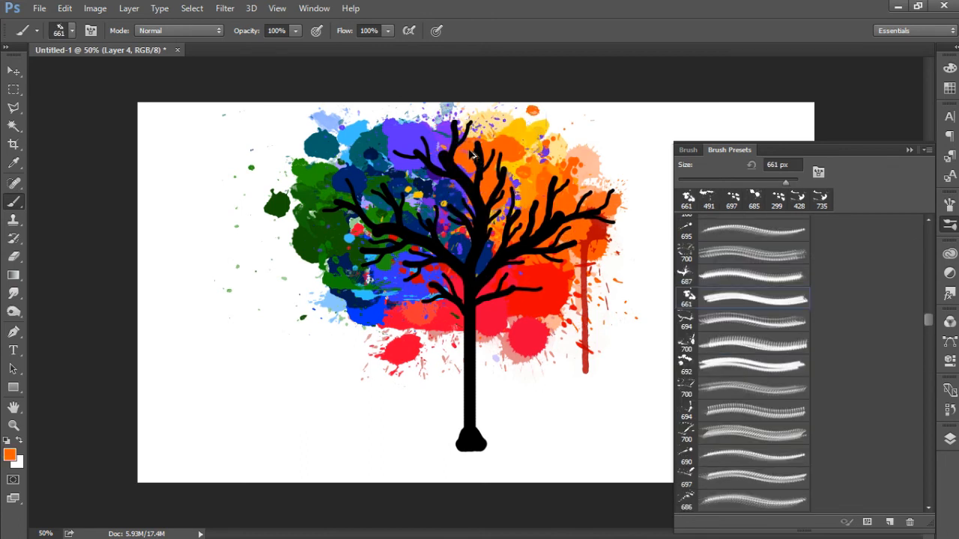
key("ctrl+alt+z")
left_click(485, 171)
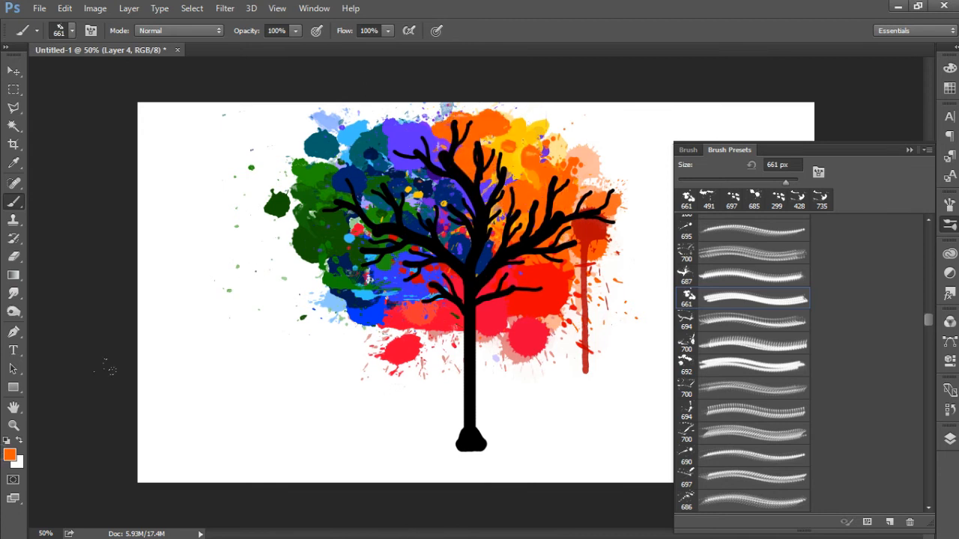
Step: Set the foreground colour to amber (#ffa800) and stamp the 686 px splatter brush across the centre of the crown
left_click(10, 454)
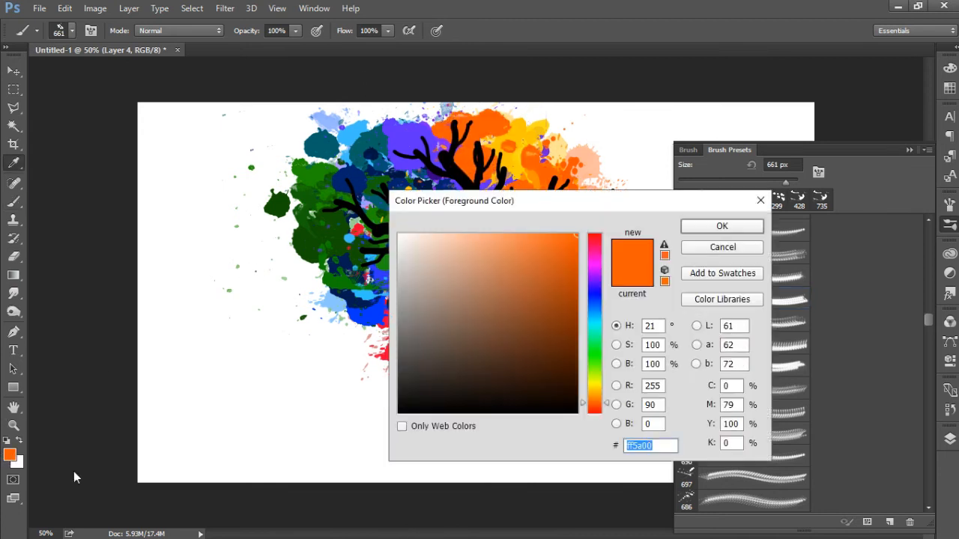
left_click(595, 393)
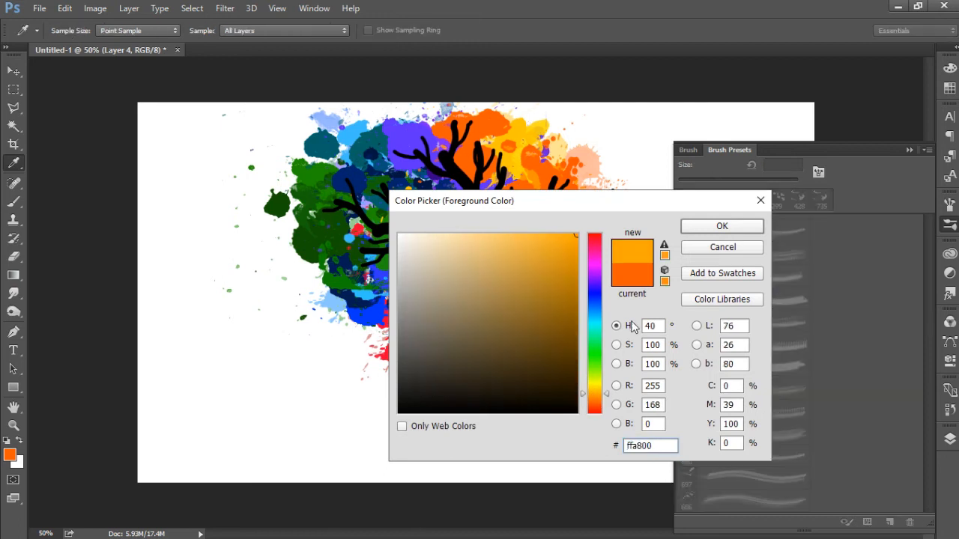
left_click(722, 225)
key("b")
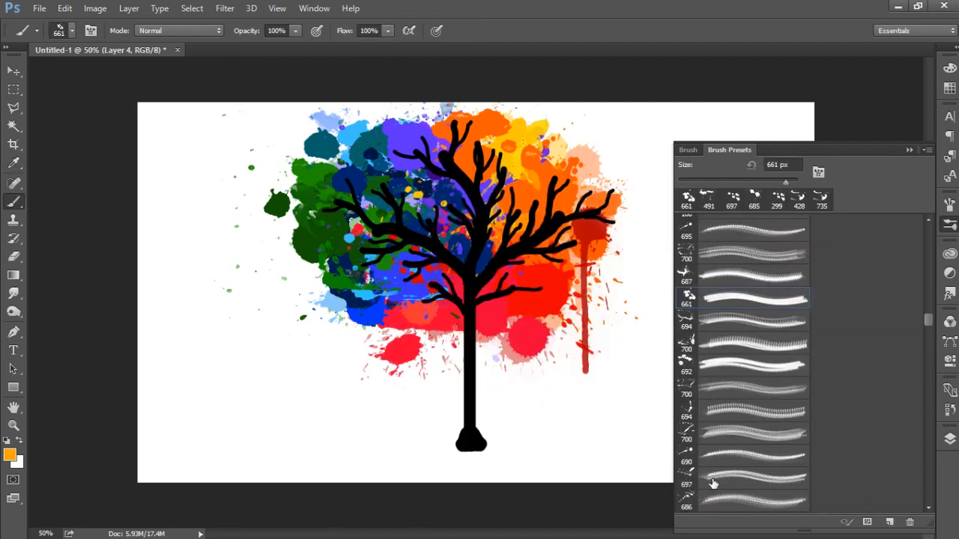
left_click(690, 500)
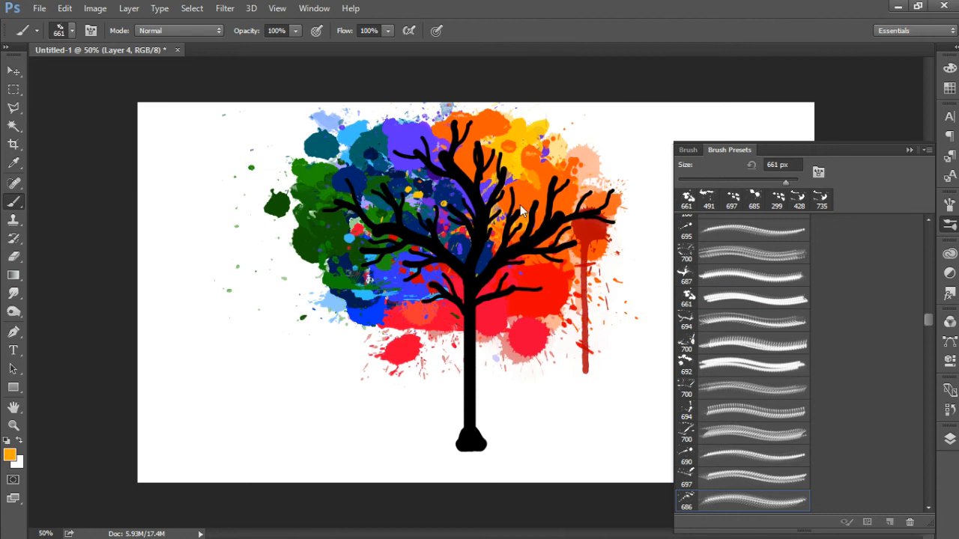
left_click(466, 192)
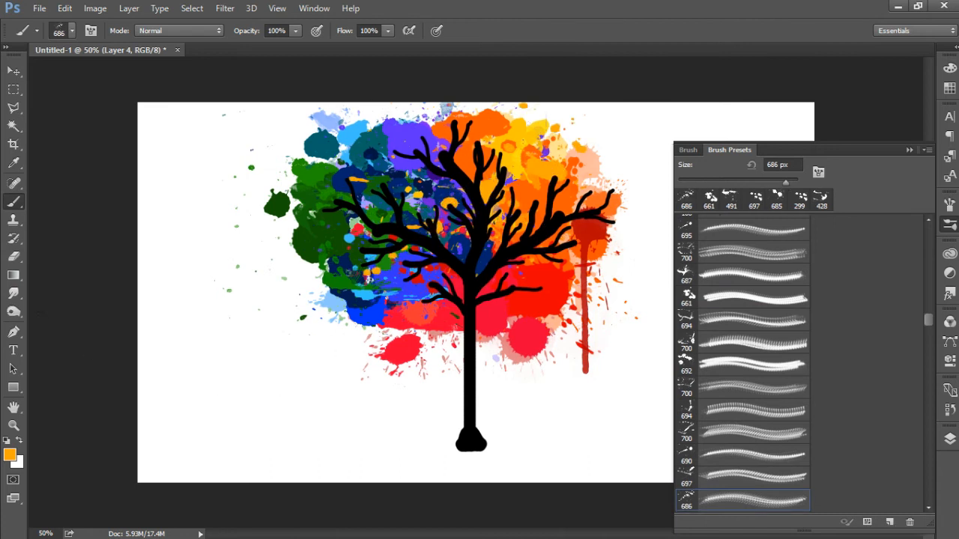
Step: Set the foreground colour to golden yellow (#ffc600) and choose the 1024 px splatter brush preset
left_click(10, 456)
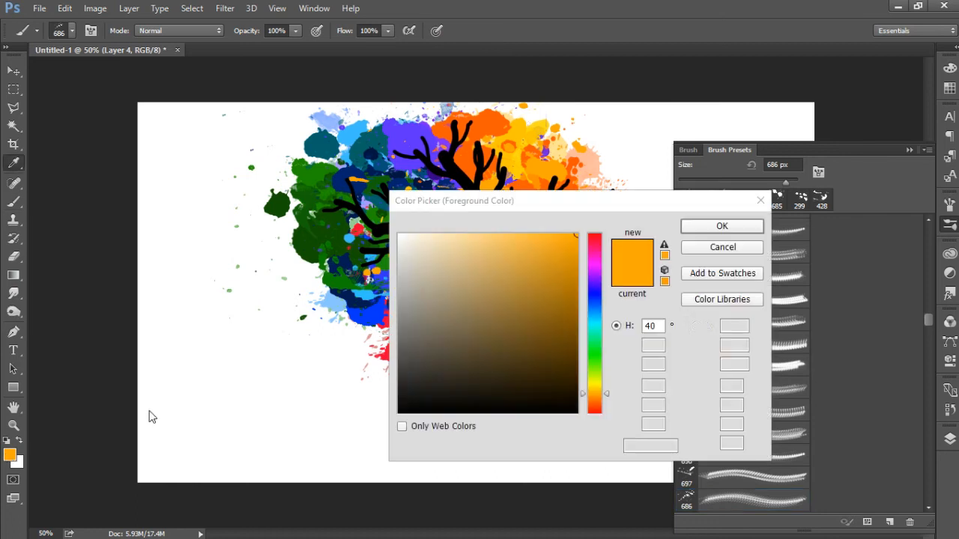
left_click_drag(595, 391, 597, 388)
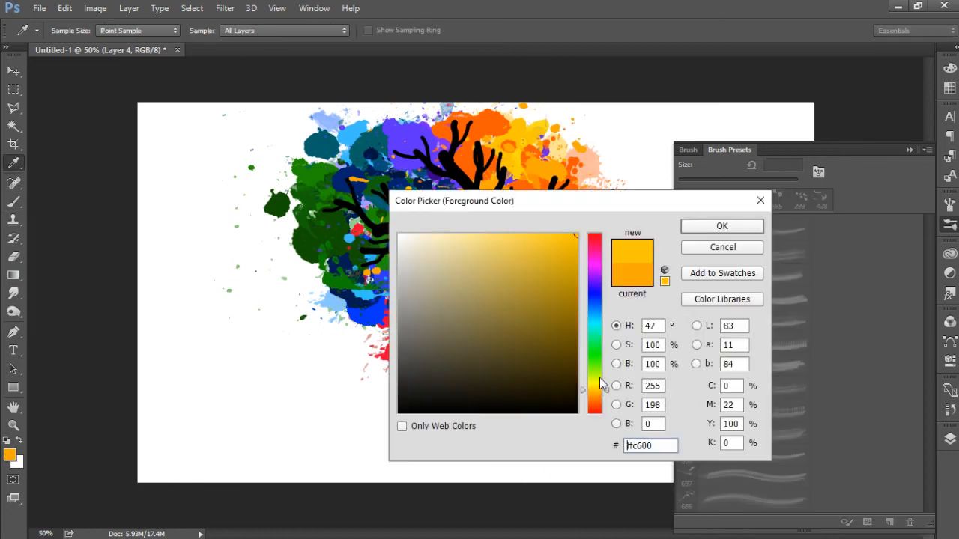
left_click(719, 247)
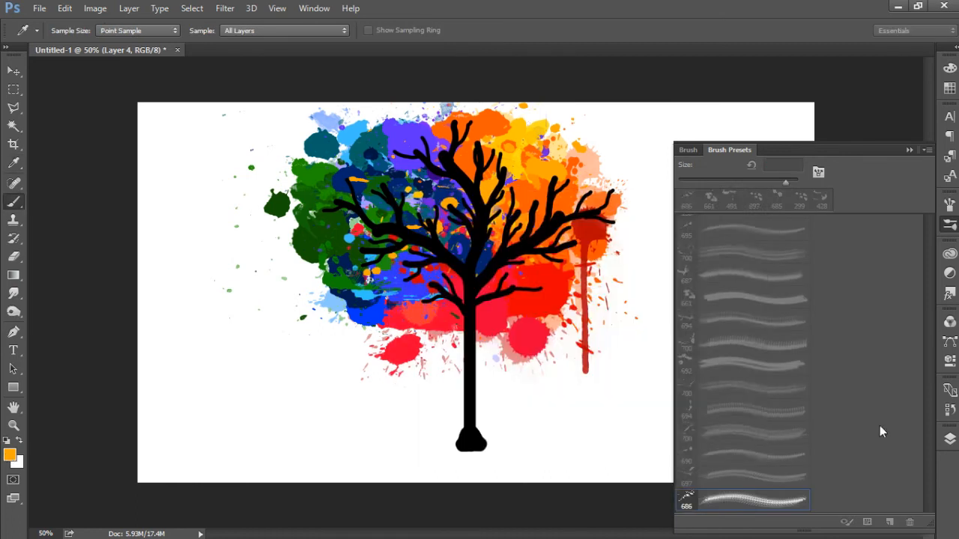
mouse_move(929, 321)
left_mouse_down()
mouse_move(926, 339)
mouse_move(884, 340)
left_mouse_up()
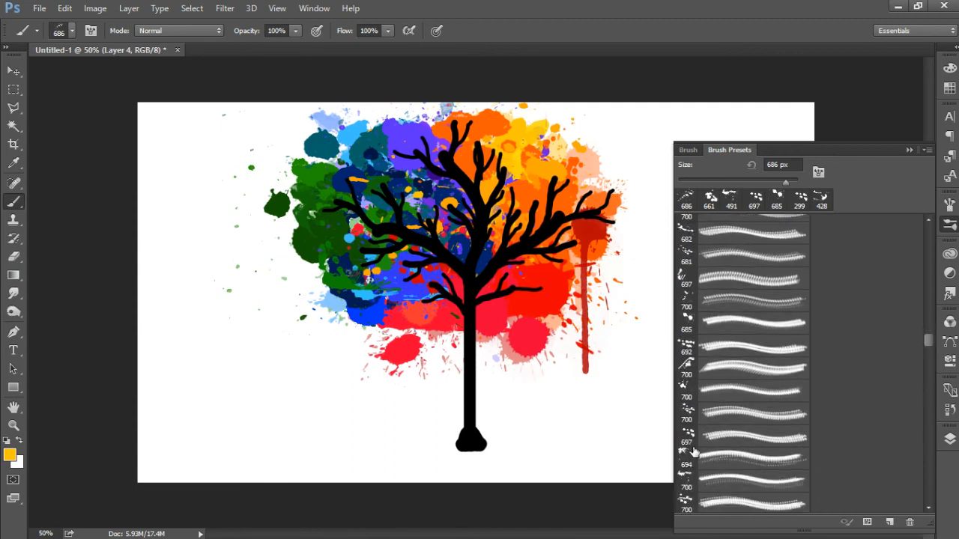
left_click(690, 508)
left_click_drag(928, 338, 949, 448)
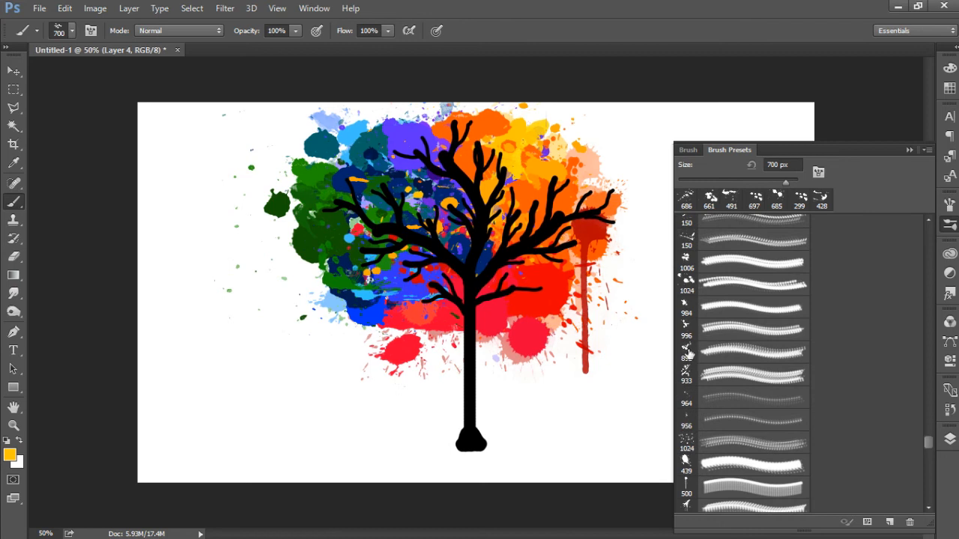
left_click(688, 286)
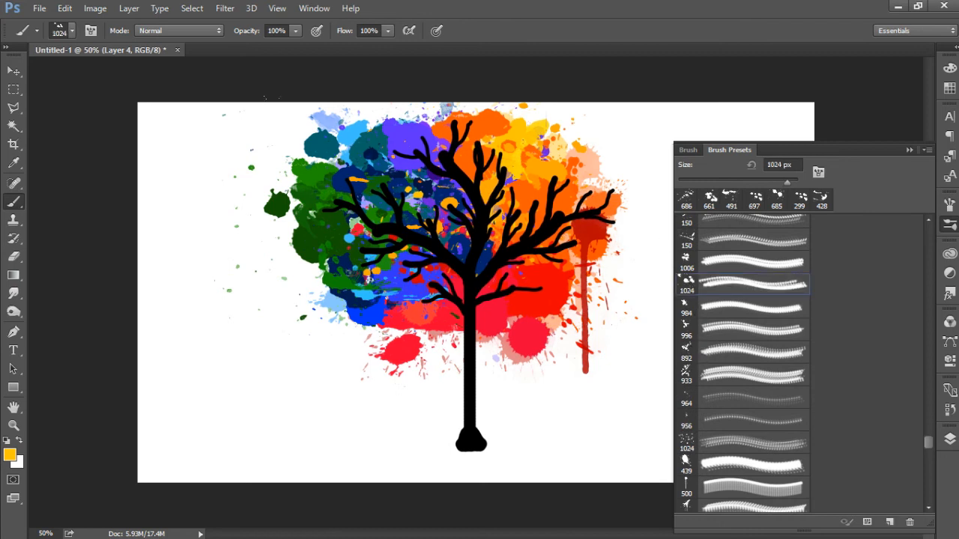
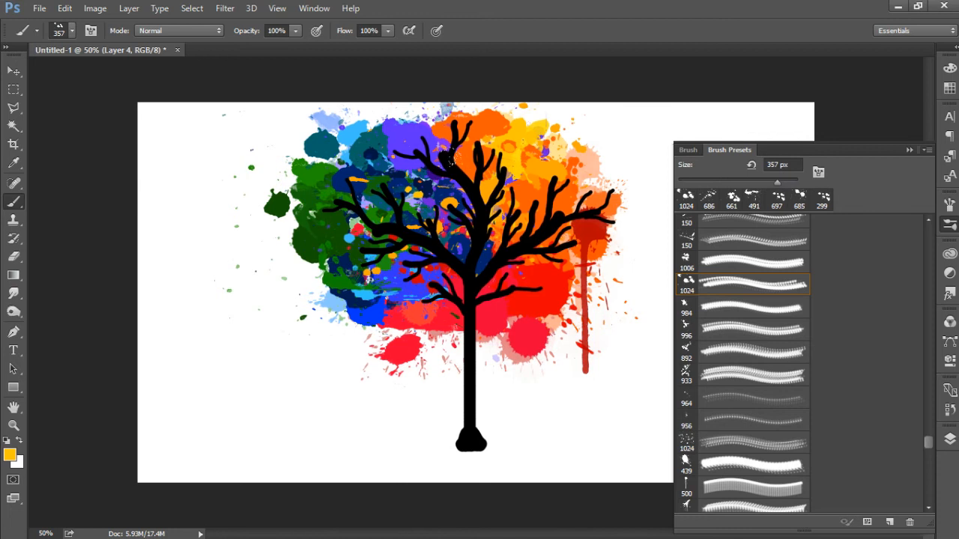
Step: Stamp the 357 px splatter brush in golden yellow on the crown's upper right, and choose the 500 px drip preset at 227 px
left_click(522, 192)
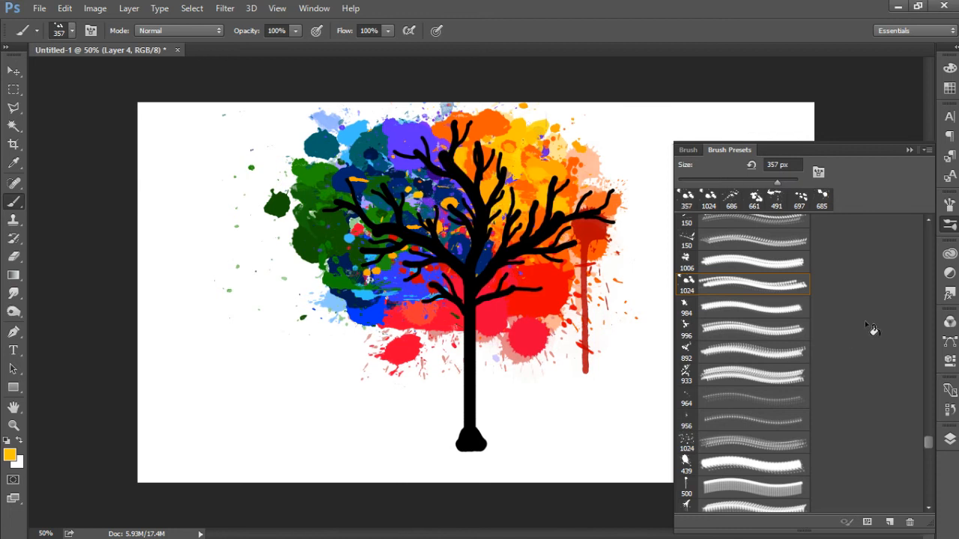
left_click(738, 485)
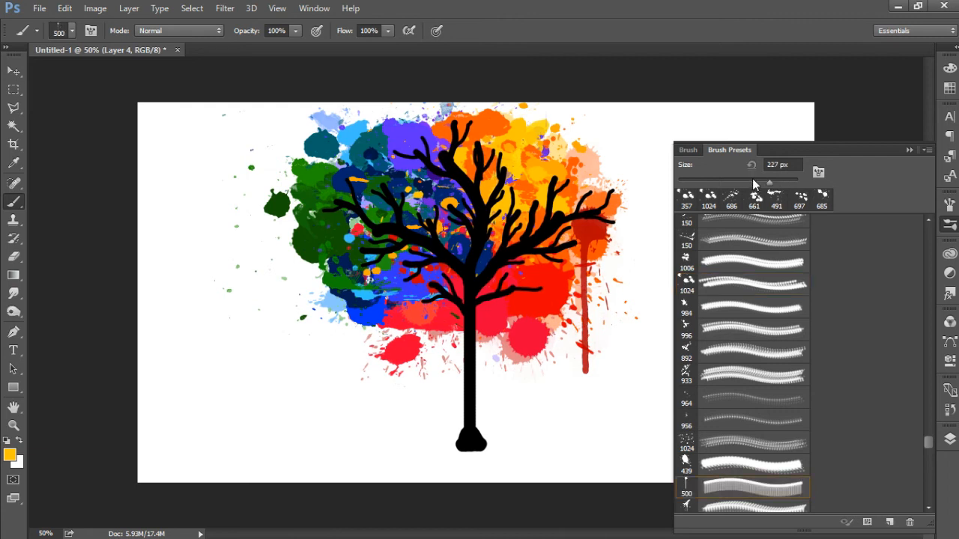
left_click(495, 180)
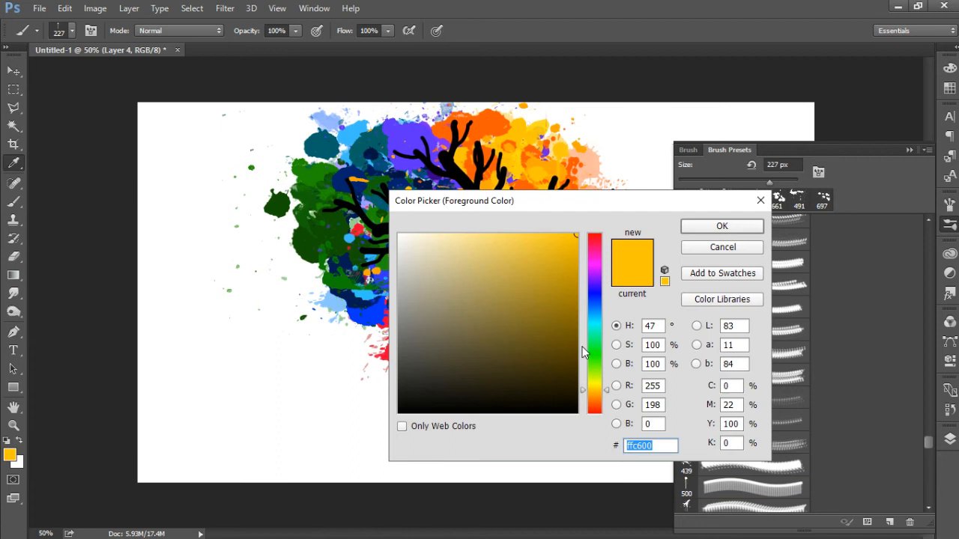
Step: Set the foreground colour to dark green (#144c00) and paint a drip below the crown's green left edge
left_click(592, 362)
left_click(577, 360)
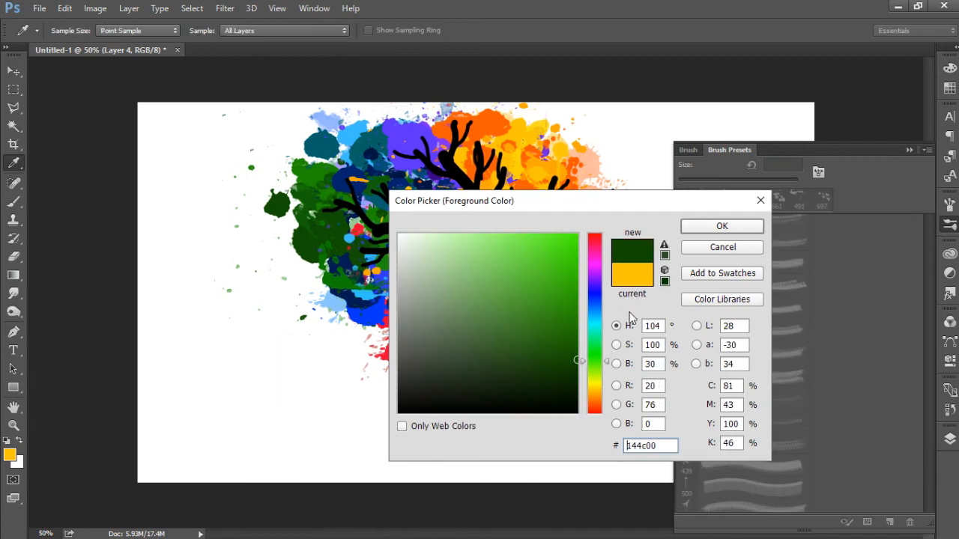
left_click(704, 227)
key("b")
left_click_drag(330, 258, 329, 322)
Step: Set the foreground colour to red (#d70000) and stamp a 227 px drip below the crown right of the trunk
left_click(10, 458)
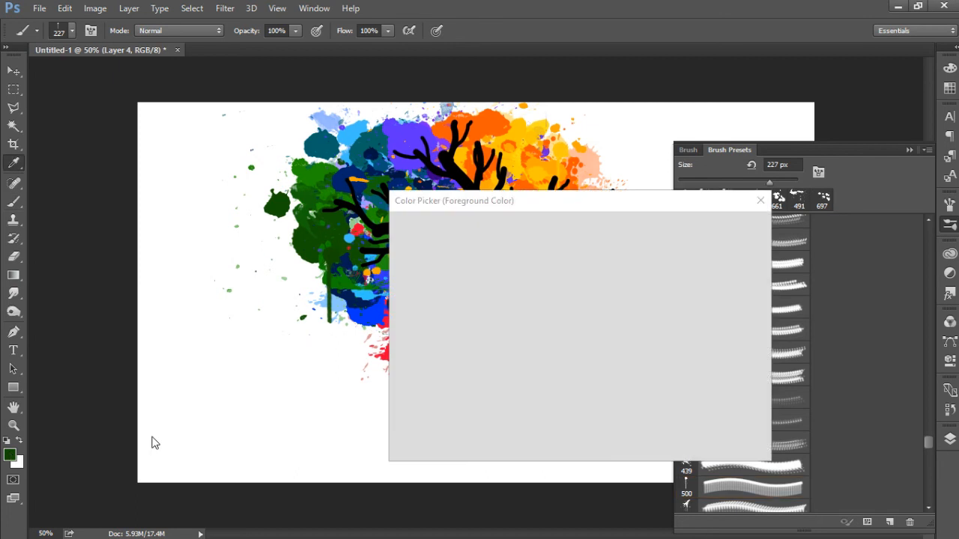
left_click(596, 253)
left_click_drag(597, 248, 598, 229)
left_click_drag(561, 266, 605, 259)
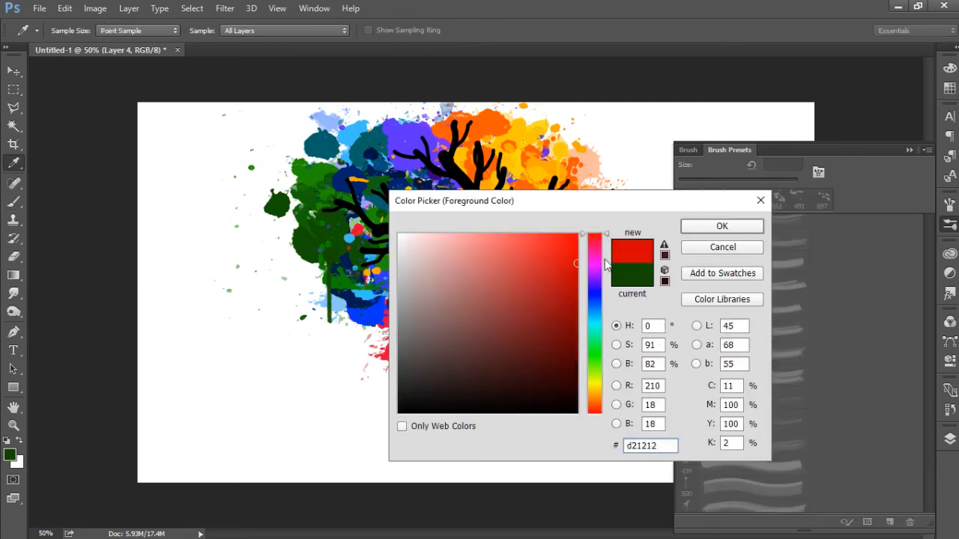
left_click(702, 227)
key("b")
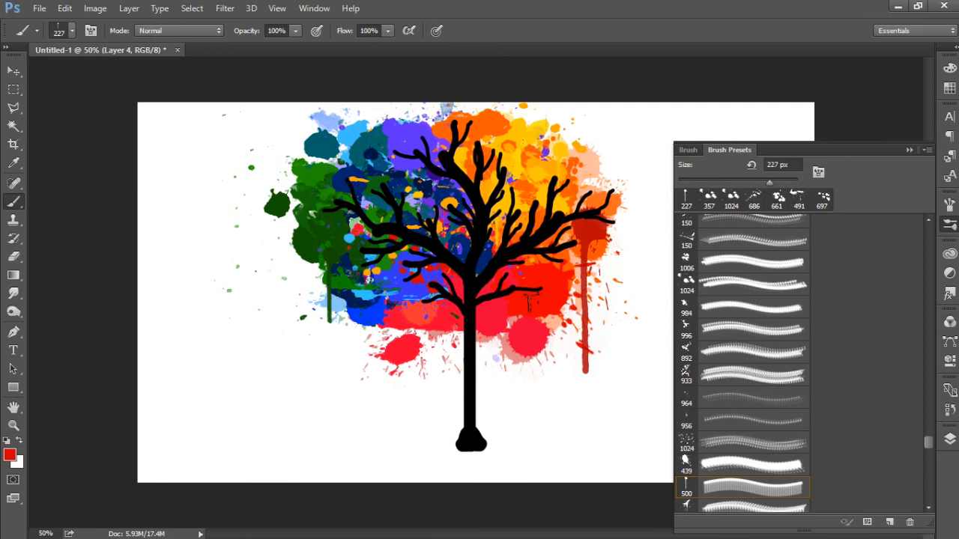
left_click(518, 304)
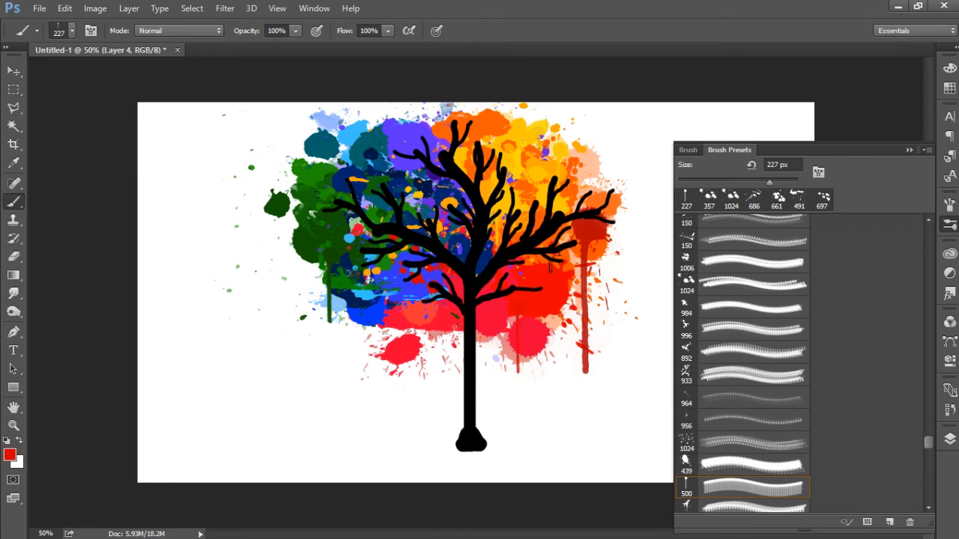
Step: Set the foreground colour to dark red (#b80000) and stamp a drip below the crown just left of the trunk
left_click(10, 455)
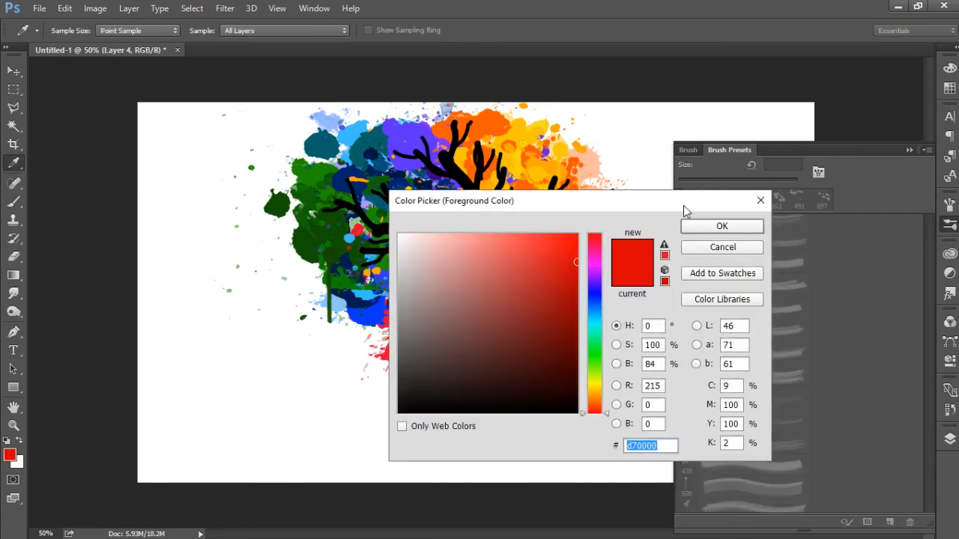
left_click(578, 283)
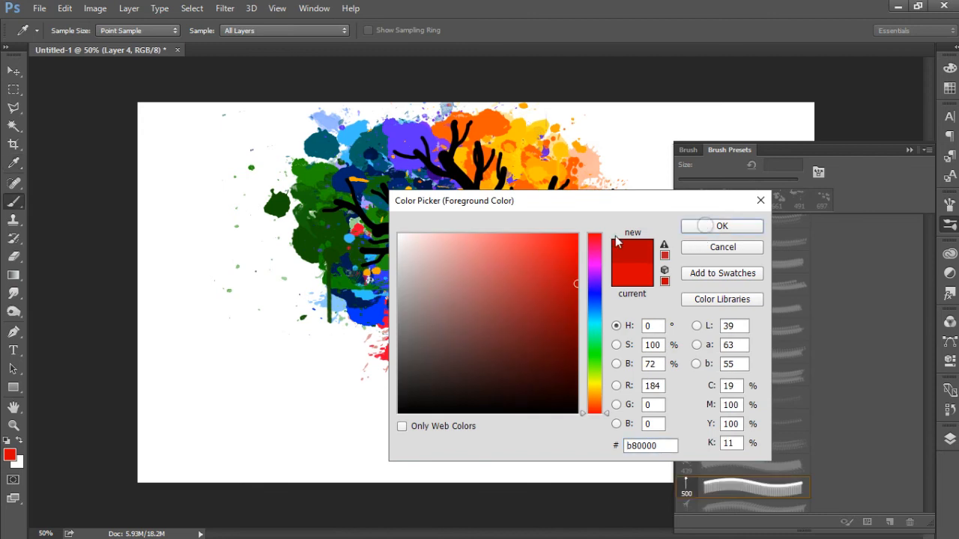
left_click(712, 227)
left_click(436, 310)
Step: Set the foreground colour to blue and paint a drip below the blue patch at the crown's lower left
left_click(10, 456)
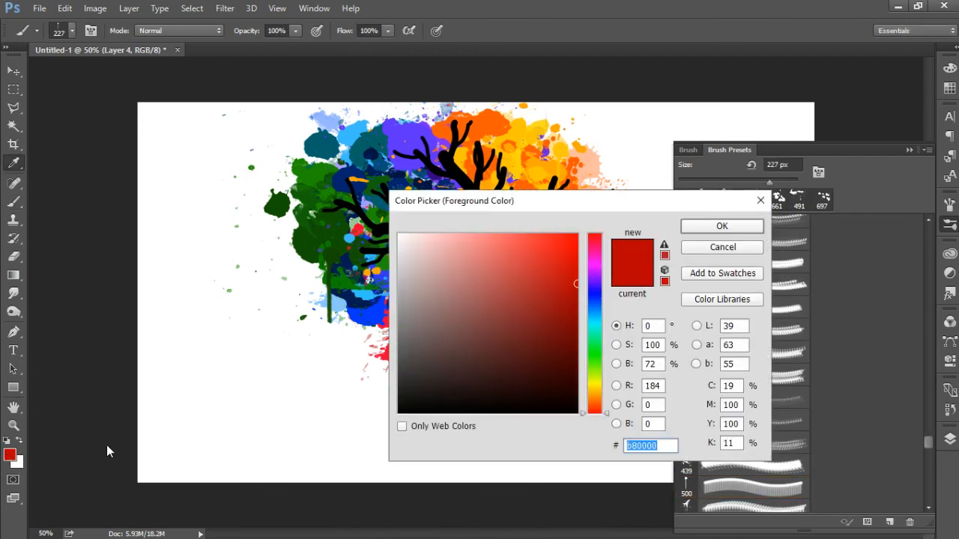
left_click(590, 282)
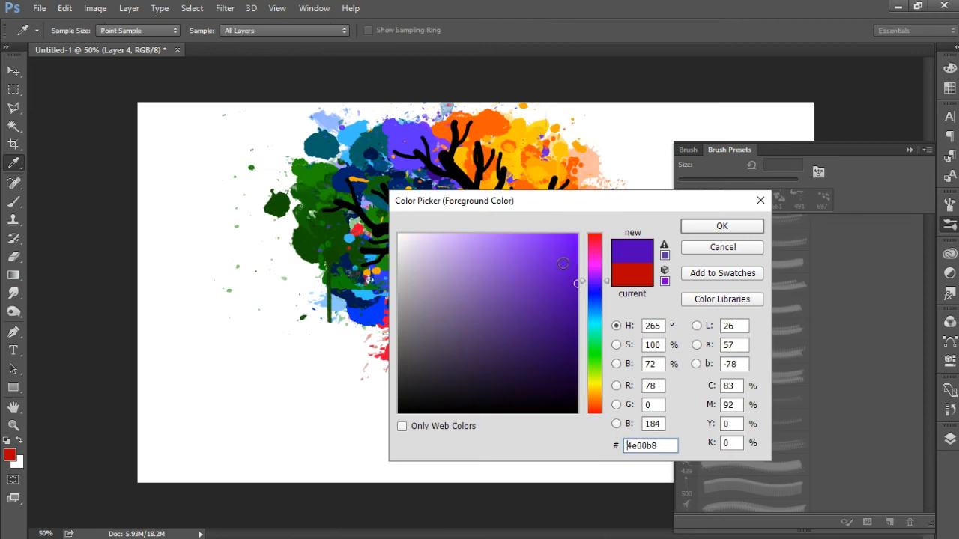
left_click(633, 276)
left_click(699, 227)
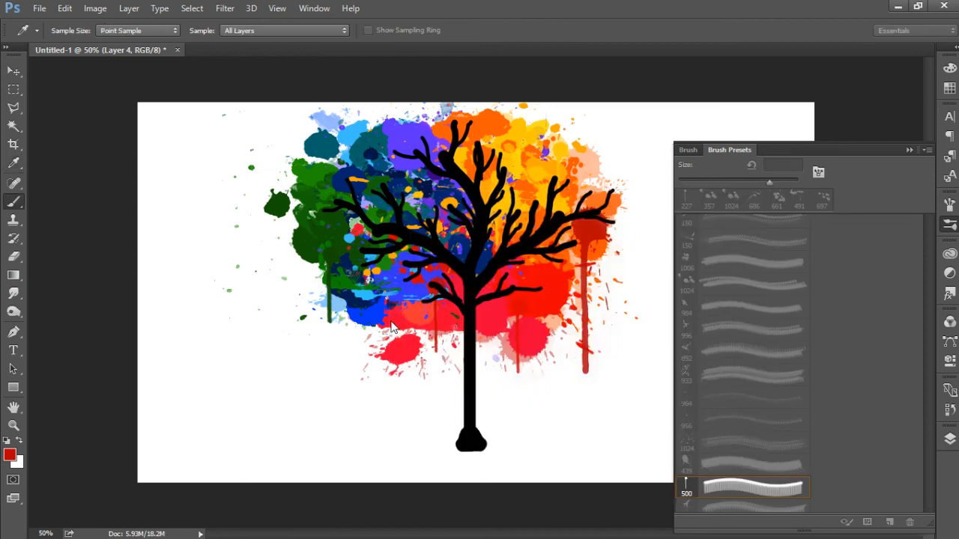
left_click(372, 297, "alt")
left_click_drag(375, 325, 375, 358)
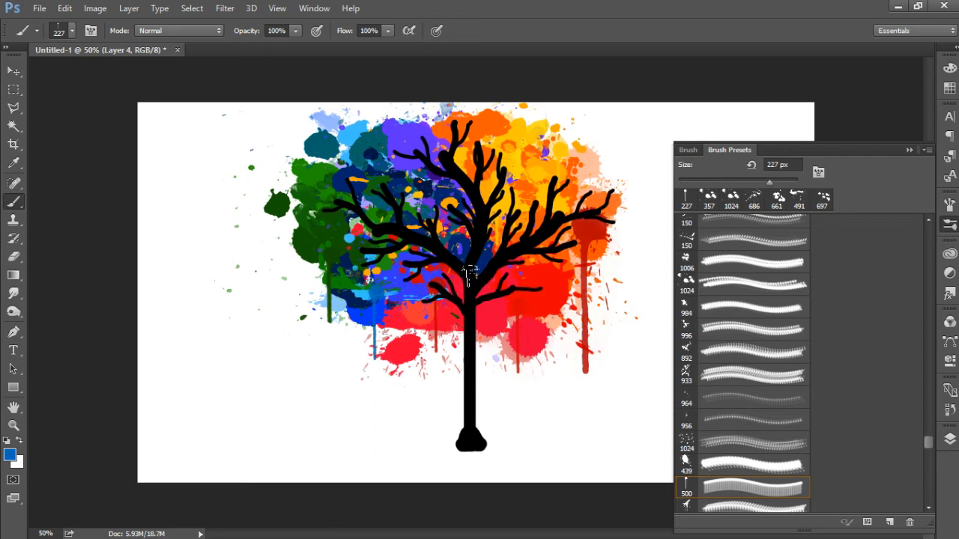
Step: Set the foreground colour to bright orange and stamp the 440 px splatter brush over the crown's right edge
left_click(9, 455)
left_click_drag(593, 393, 593, 402)
mouse_move(556, 377)
left_mouse_down()
mouse_move(592, 420)
mouse_move(603, 416)
mouse_move(588, 287)
mouse_move(614, 255)
mouse_move(610, 221)
left_mouse_up()
left_click(602, 410)
left_click(704, 226)
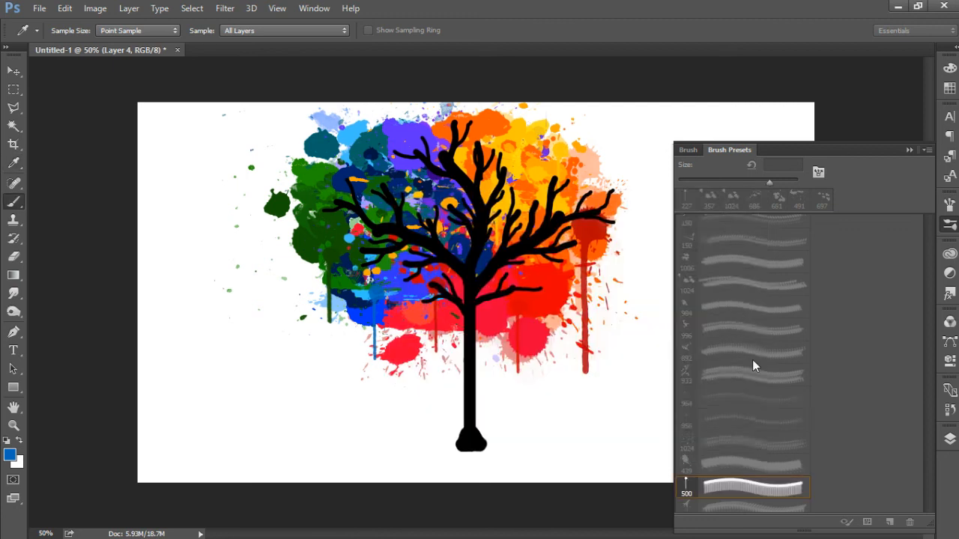
key("b")
left_click(689, 506)
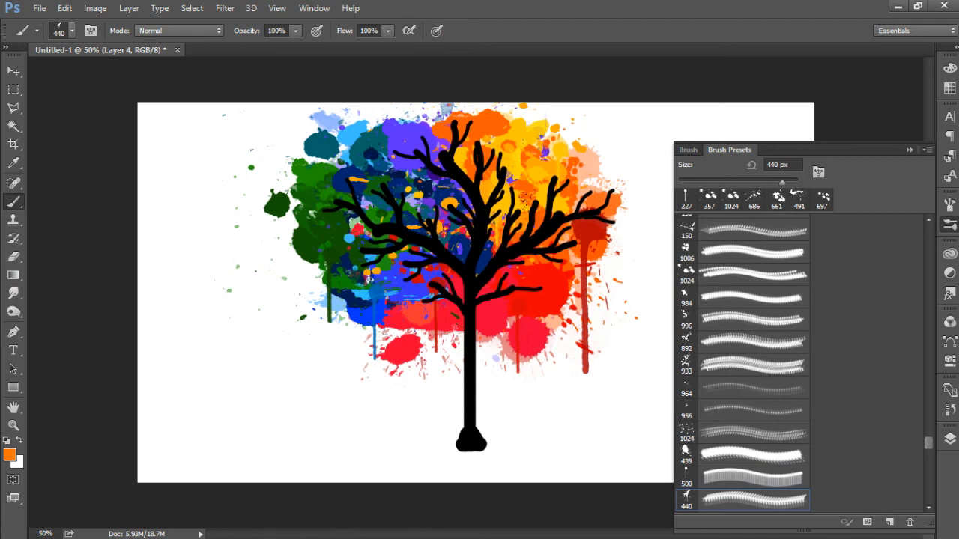
left_click(590, 233)
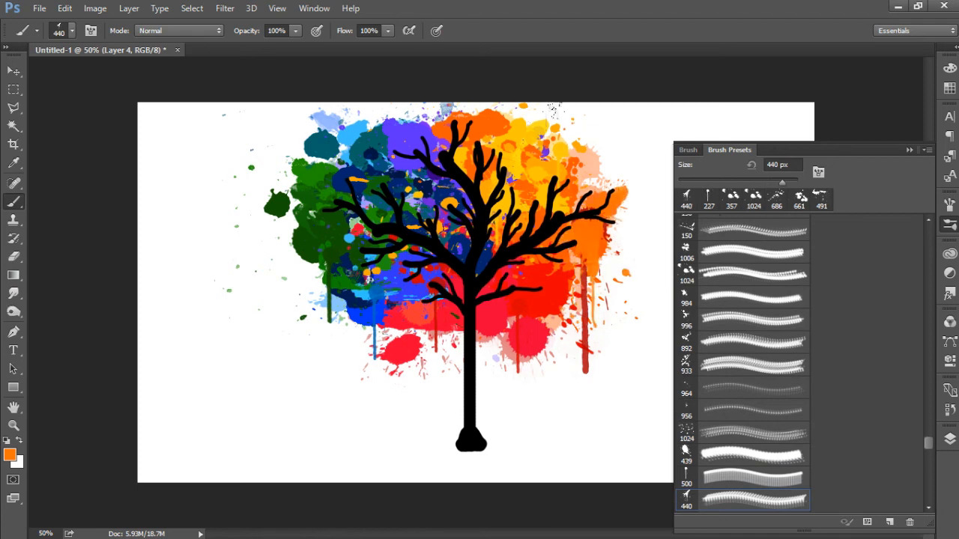
Step: Set the foreground colour to darker orange (#cd5c00) and choose the 494 px splatter brush preset
left_click(10, 454)
left_click_drag(577, 293, 576, 269)
left_click(689, 228)
left_click(928, 508)
left_click(928, 508)
left_click(928, 508)
left_click(928, 508)
left_click(928, 508)
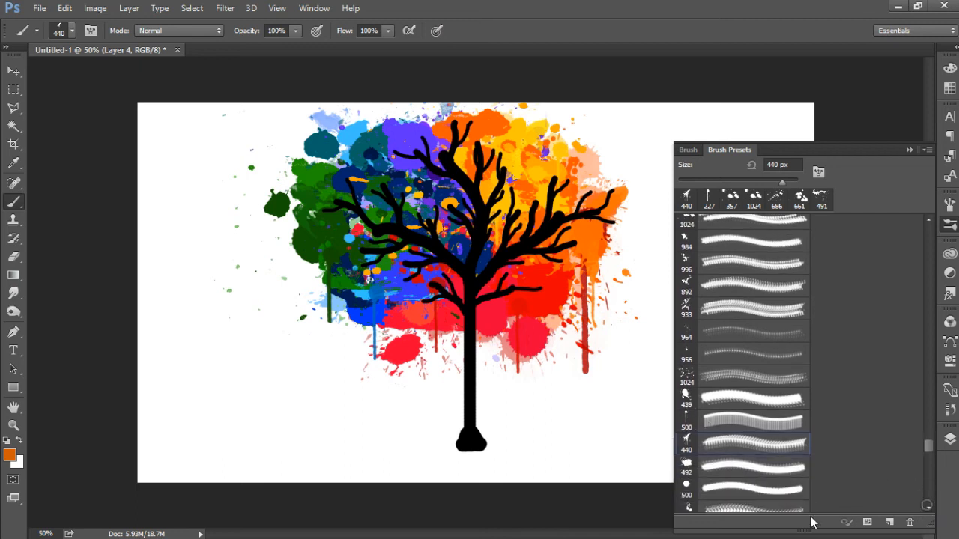
left_click(687, 509)
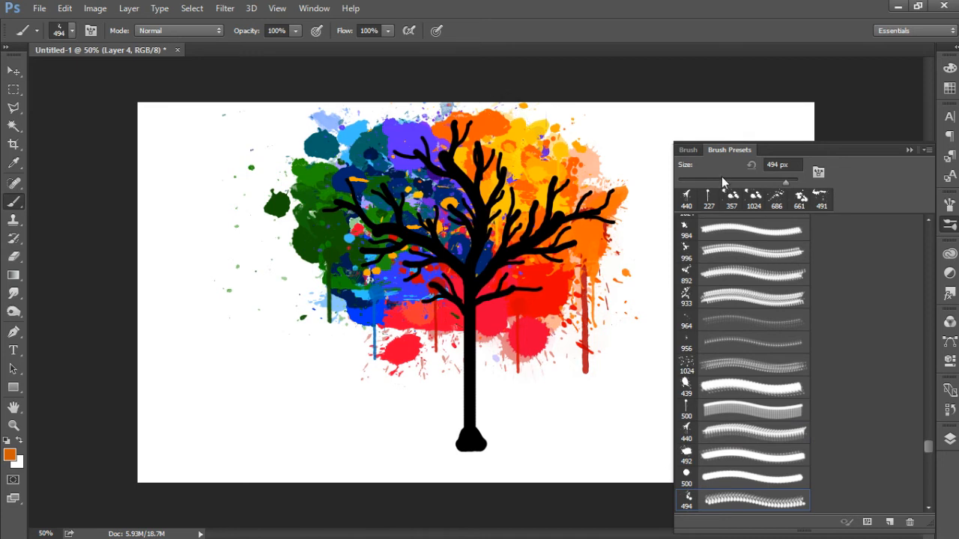
Step: Rotate the brush tip to 75° and try a dark orange stamp on the crown's right side, undoing the stamp
left_click(688, 150)
left_click_drag(894, 311, 904, 297)
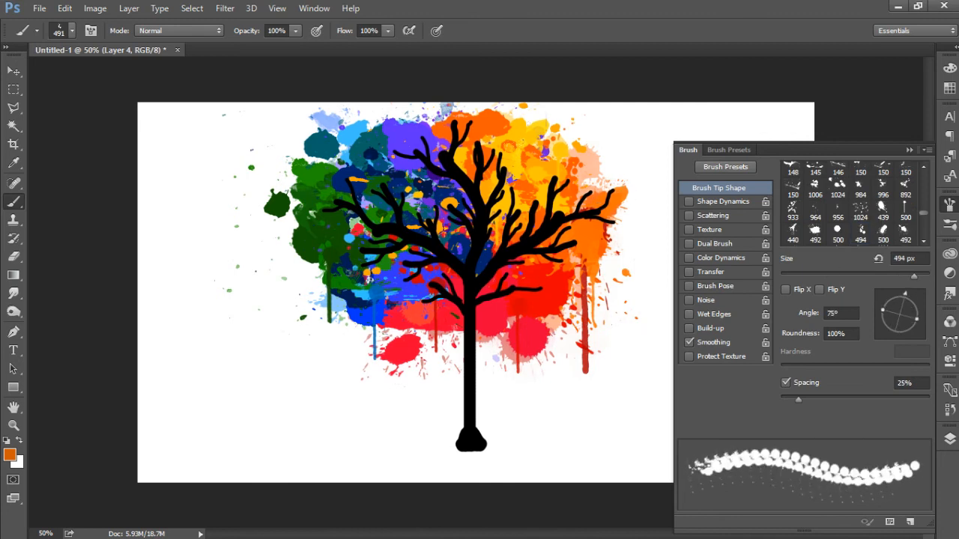
left_click(559, 198)
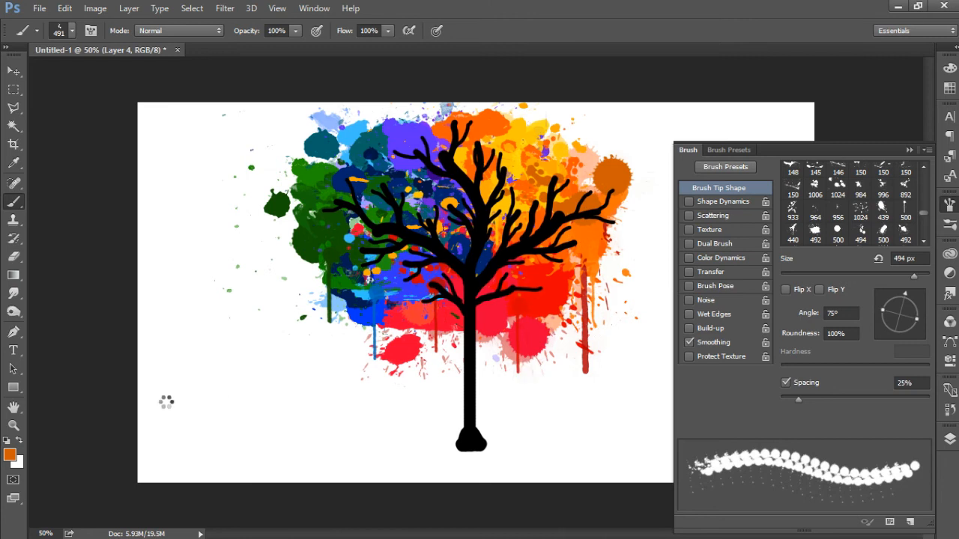
key("ctrl+z")
Step: Set the foreground colour to red-orange (#d32d00) and stamp the 491 px splatter brush on the crown's right edge
left_click(10, 454)
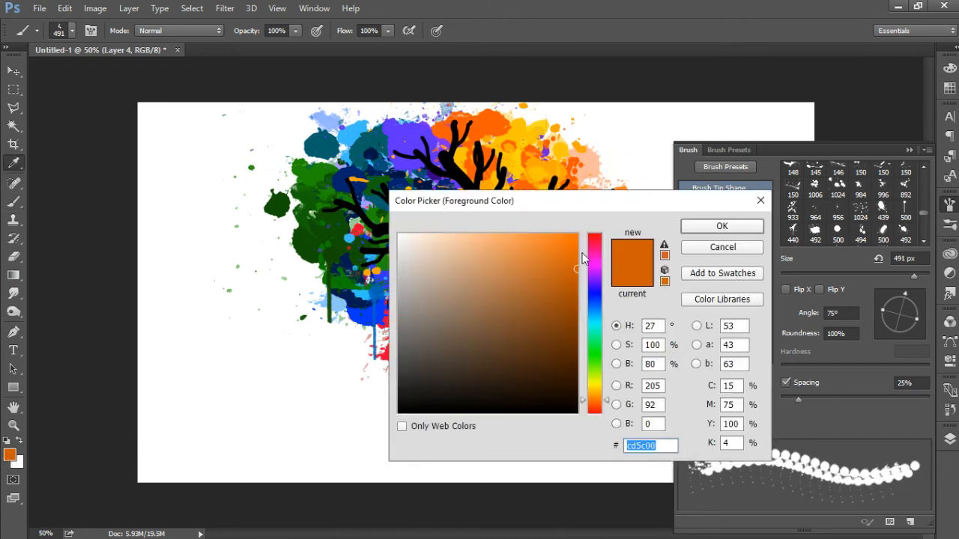
left_click_drag(571, 258, 576, 264)
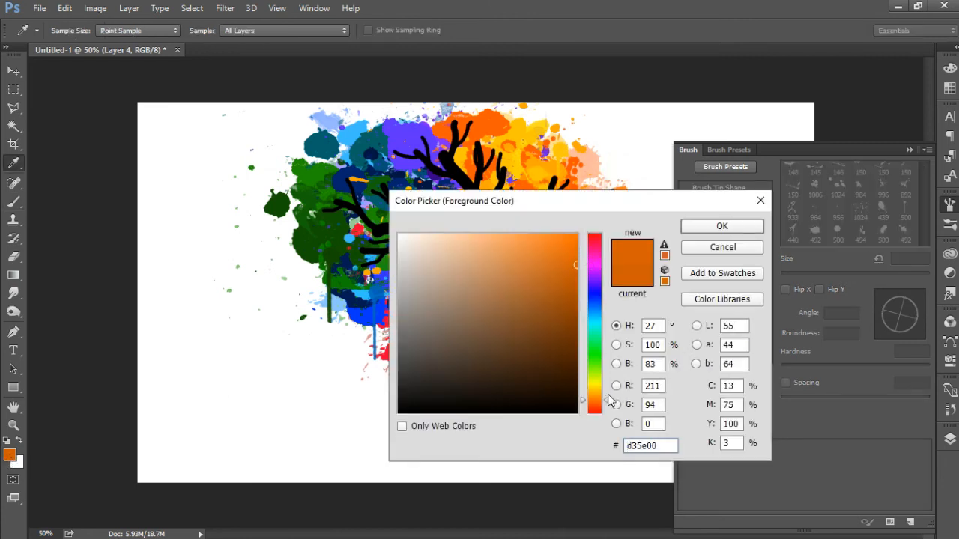
left_click_drag(609, 405, 607, 406)
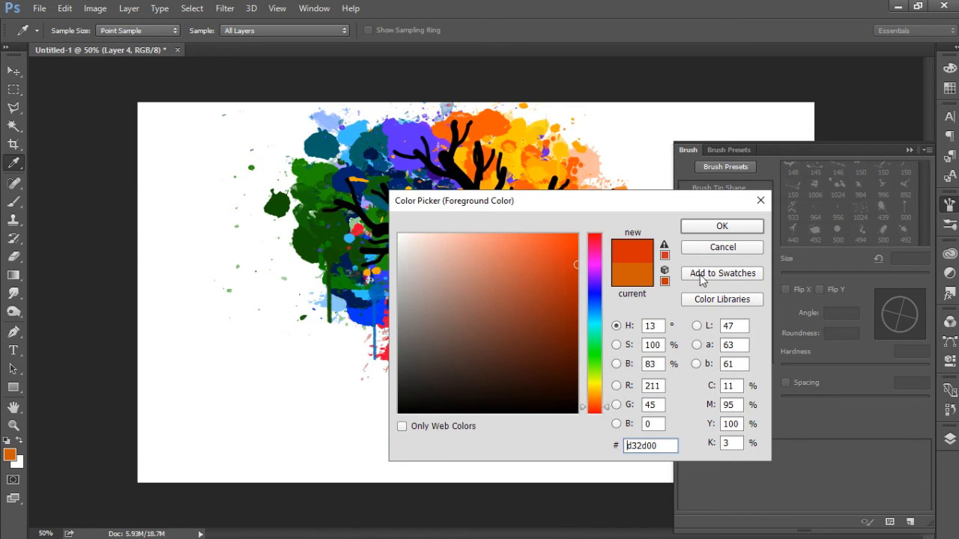
left_click(708, 225)
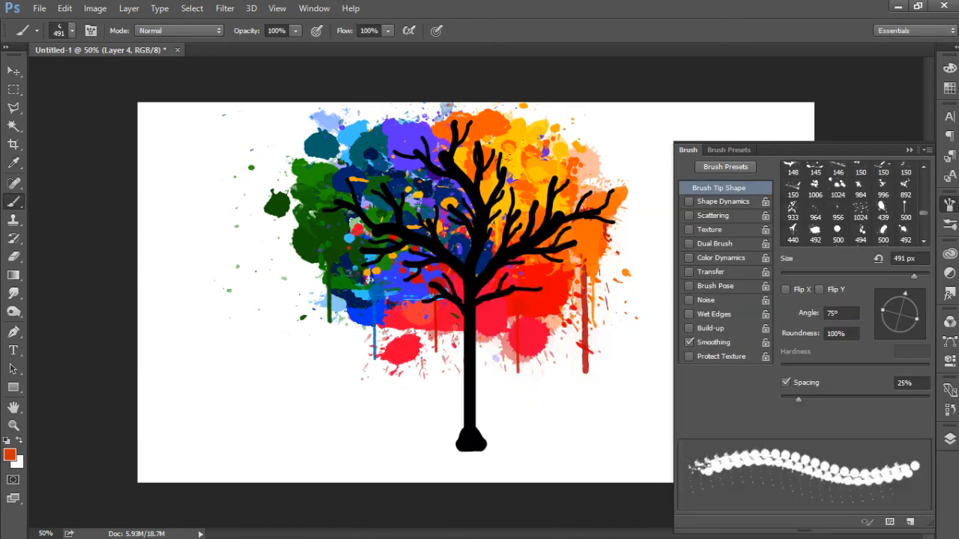
left_click(610, 186)
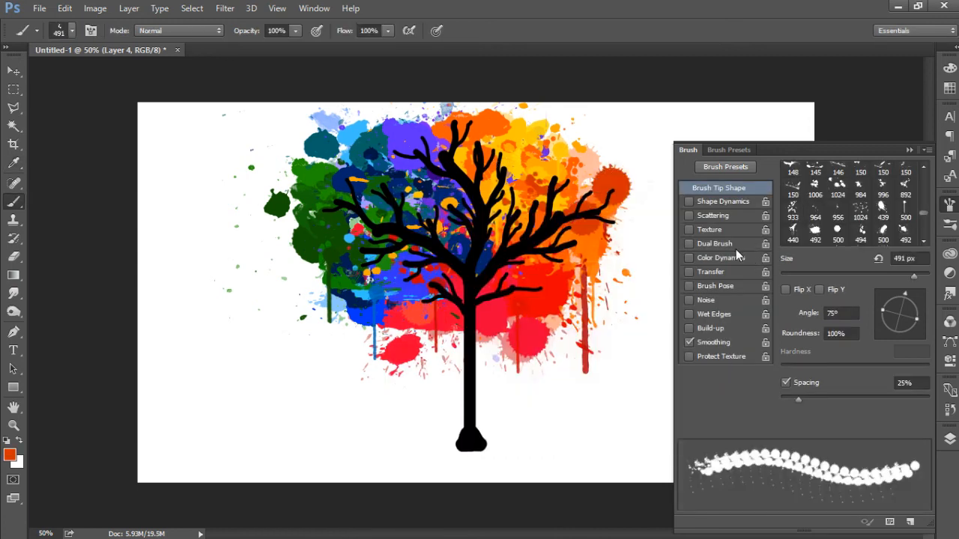
Step: Set the foreground colour to red (#da0000) and bring the list of brush presets back up
left_click(10, 455)
left_click(552, 288)
left_click_drag(597, 244, 599, 234)
left_click_drag(566, 272, 596, 260)
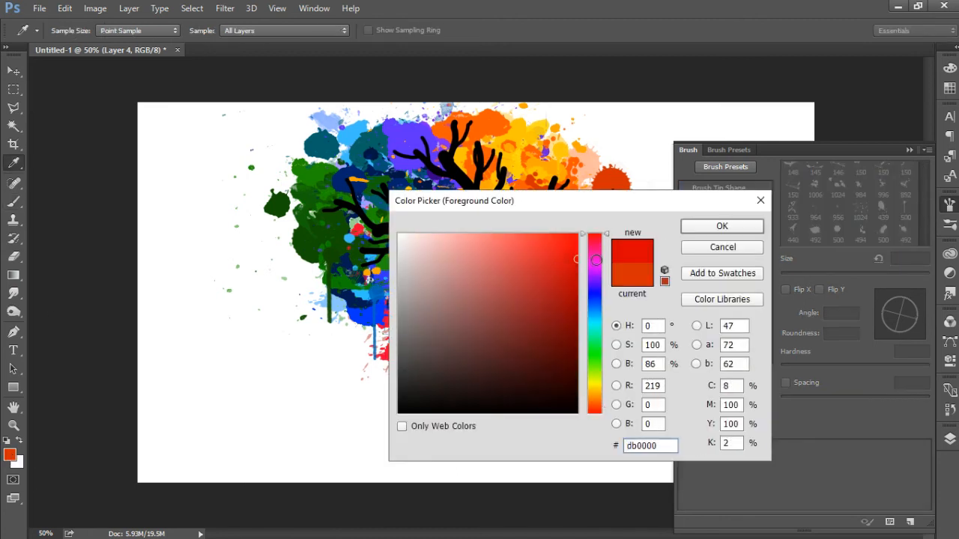
left_click(693, 227)
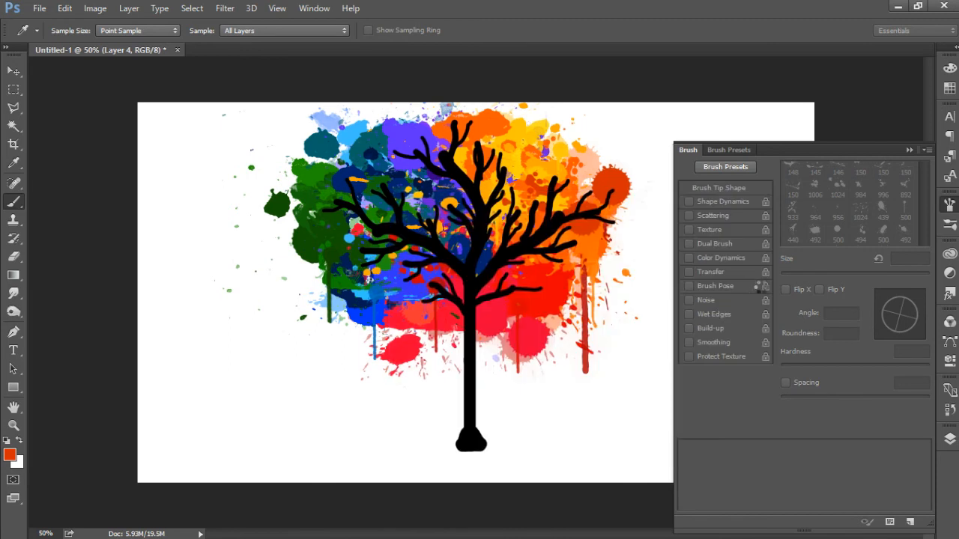
left_click(741, 150)
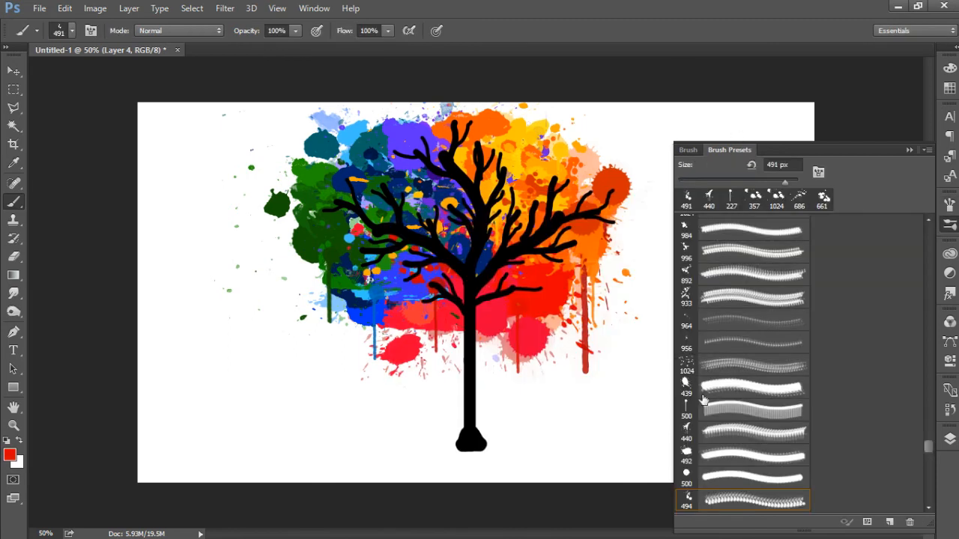
left_click(686, 365)
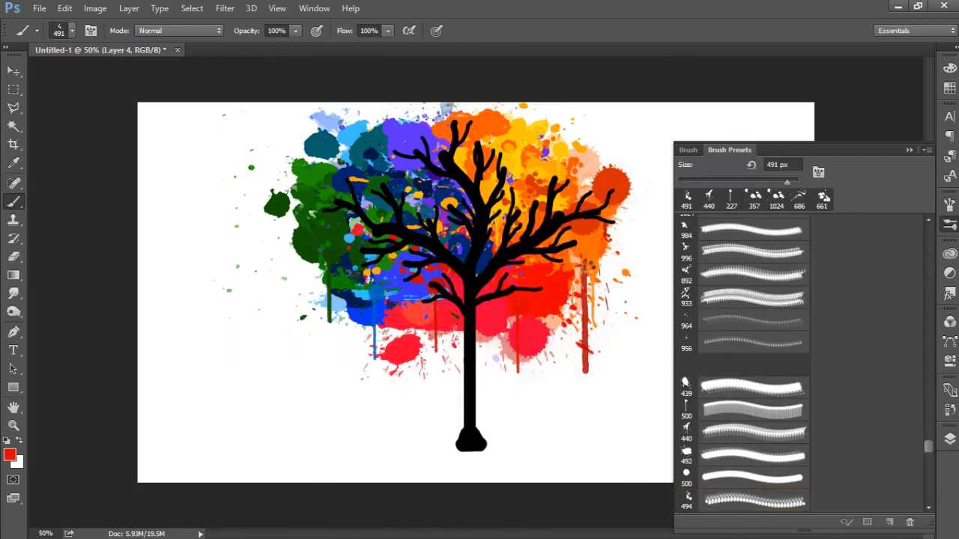
left_click(417, 221)
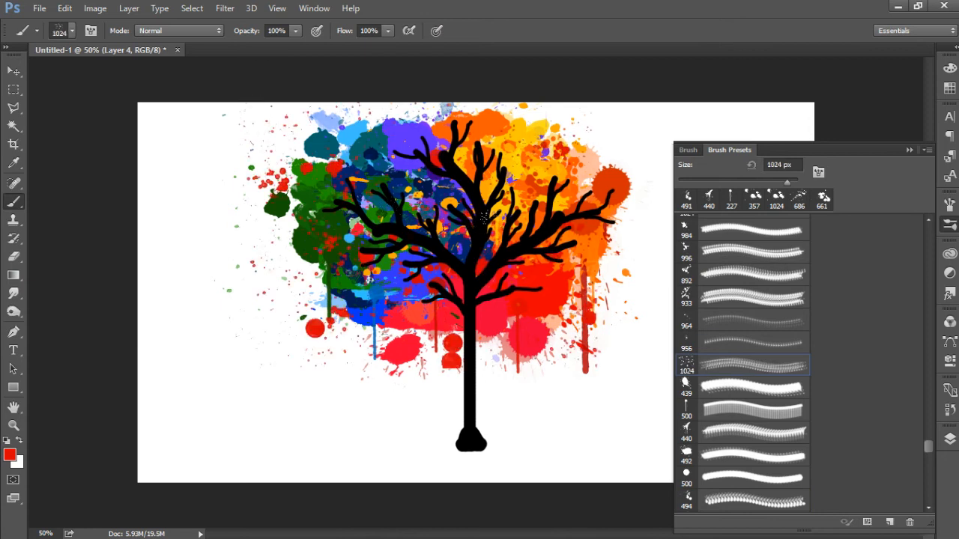
key("ctrl+z")
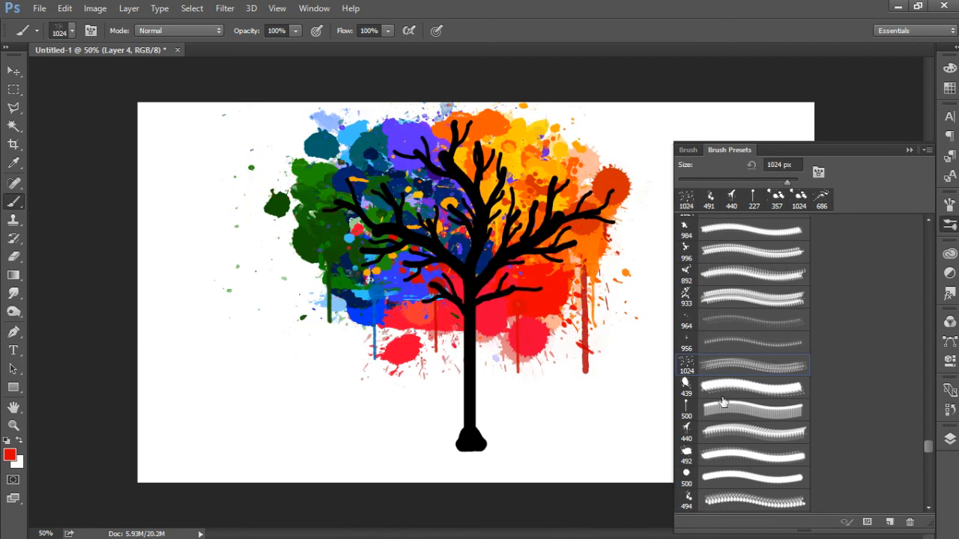
Step: Stamp fine red specks over the tree with the 956 px splatter brush preset
left_click(686, 341)
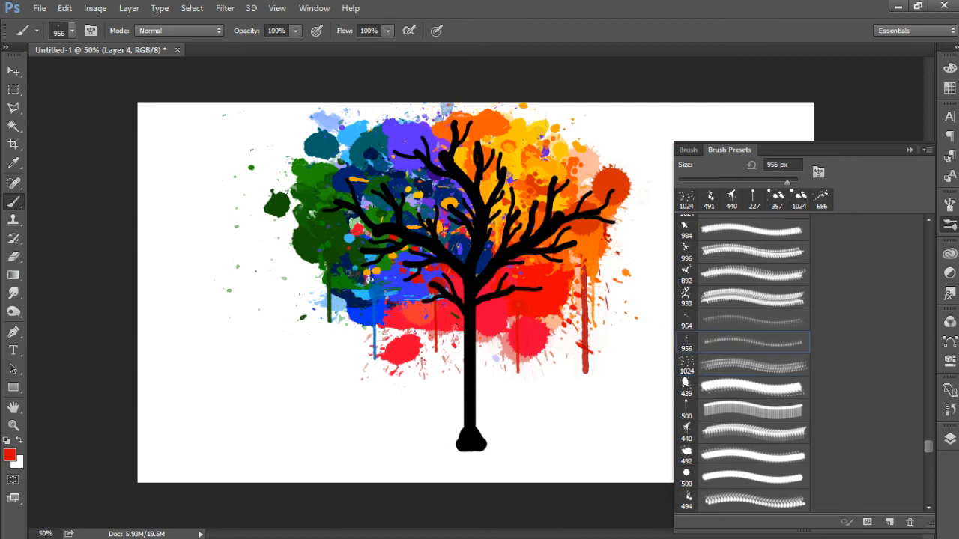
left_click(338, 141)
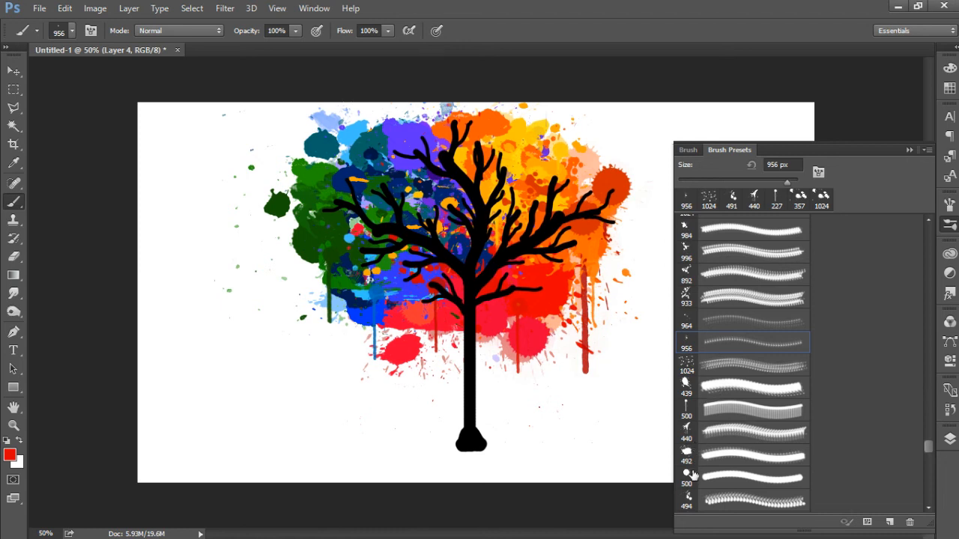
Step: Choose the 492 px splatter brush preset and stamp it in red over the crown's lower right beside the trunk
left_click(687, 500)
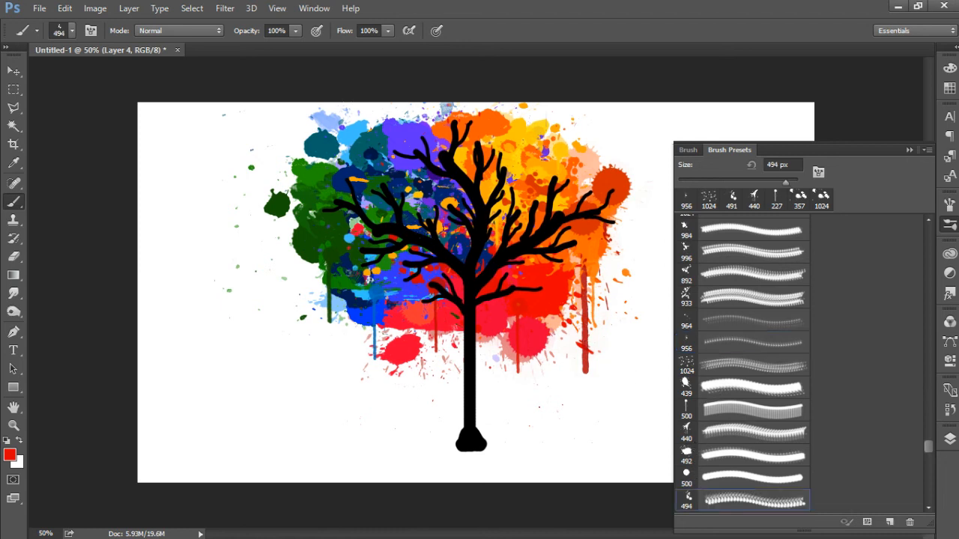
left_click(928, 508)
left_click(928, 508)
left_click(687, 491)
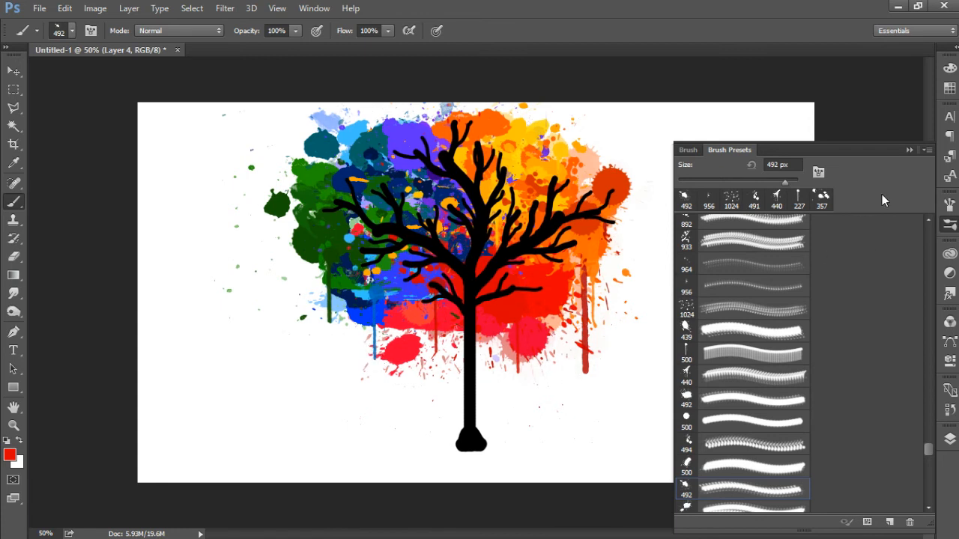
Step: Add a new empty layer and move it above the tree layer (Layer 1)
left_click(909, 149)
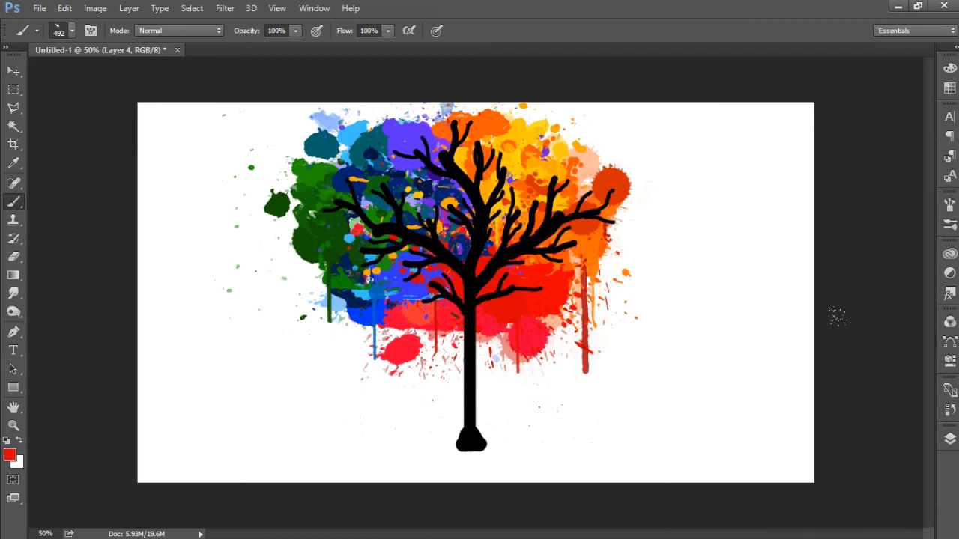
left_click(951, 437)
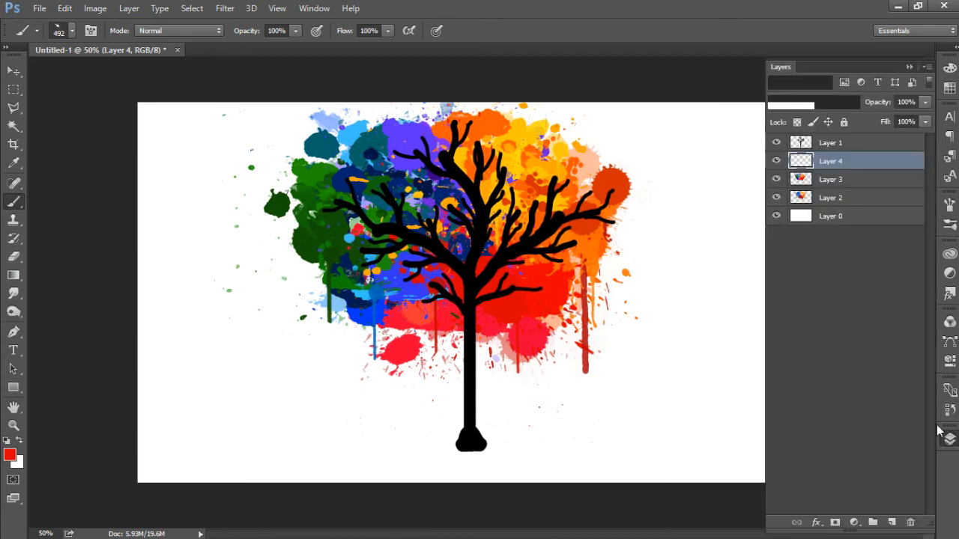
left_click(892, 523)
left_click_drag(839, 161, 867, 138)
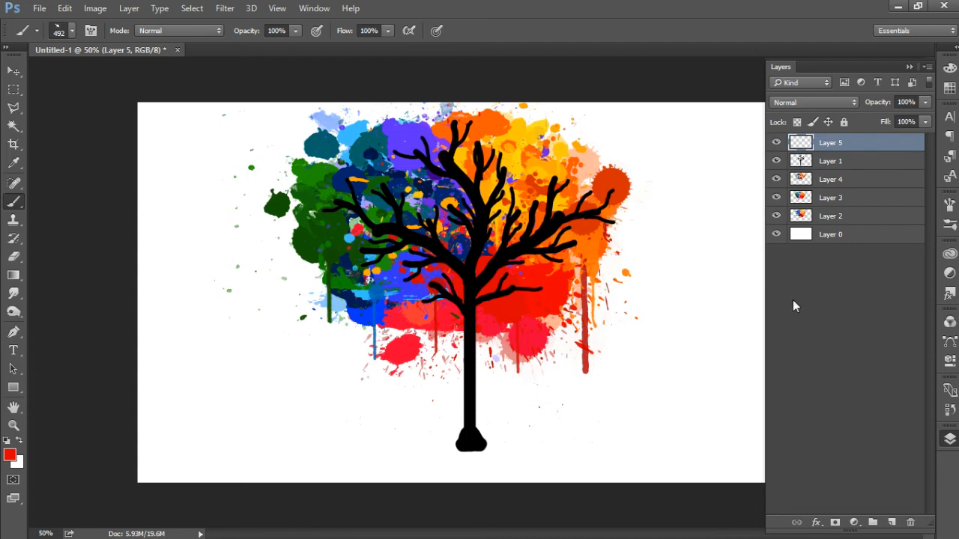
Step: Choose the 440 px splatter brush preset, reduce it to 115 px and stamp it in red on the branch just above the trunk fork
left_click(9, 454)
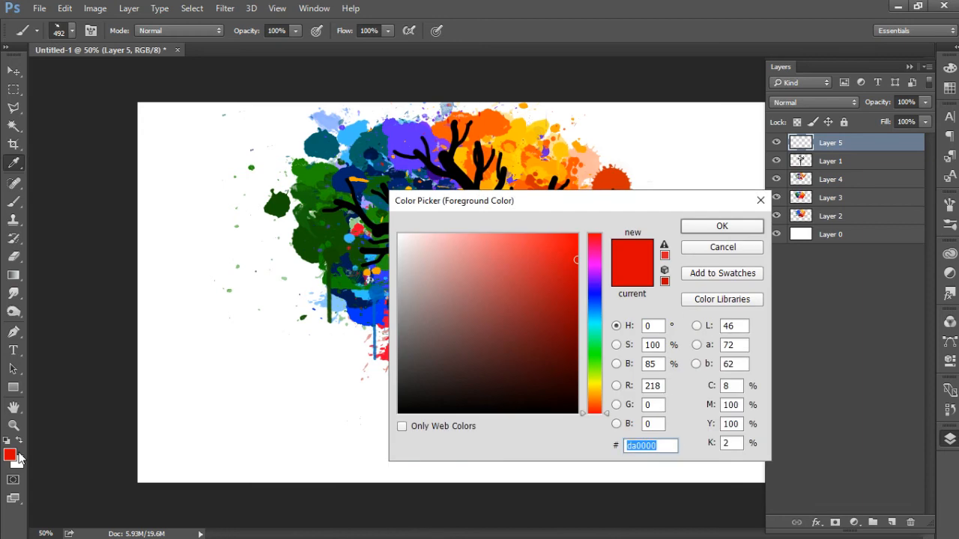
left_click(728, 233)
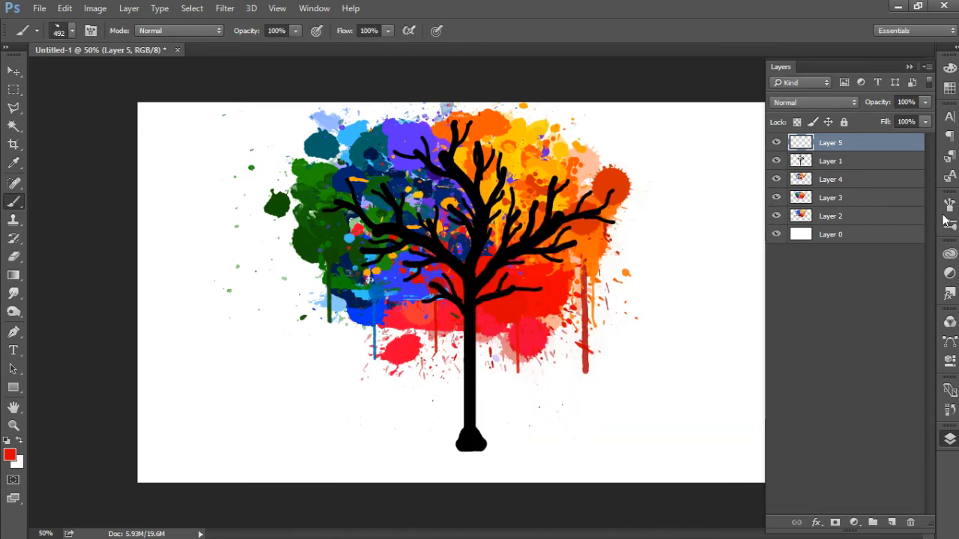
left_click(950, 224)
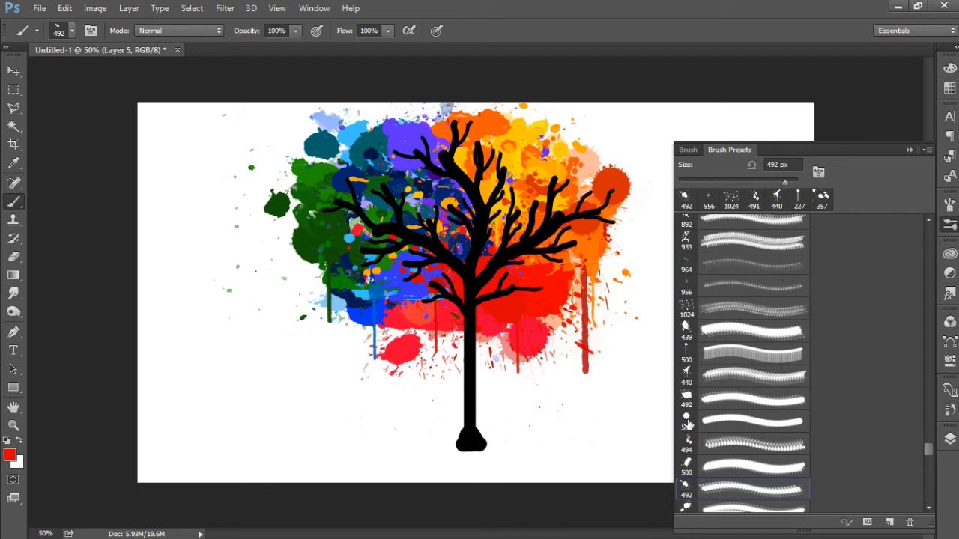
left_click(686, 375)
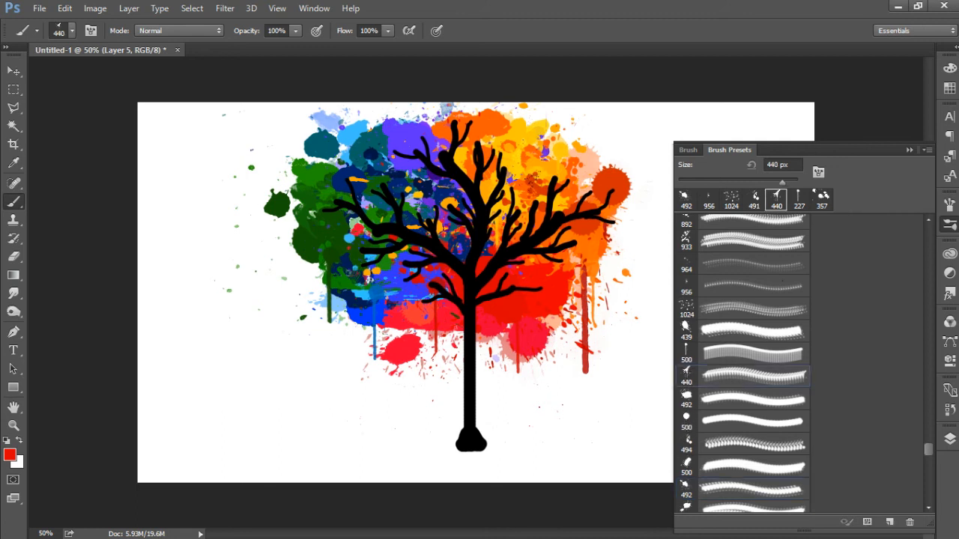
left_click(743, 181)
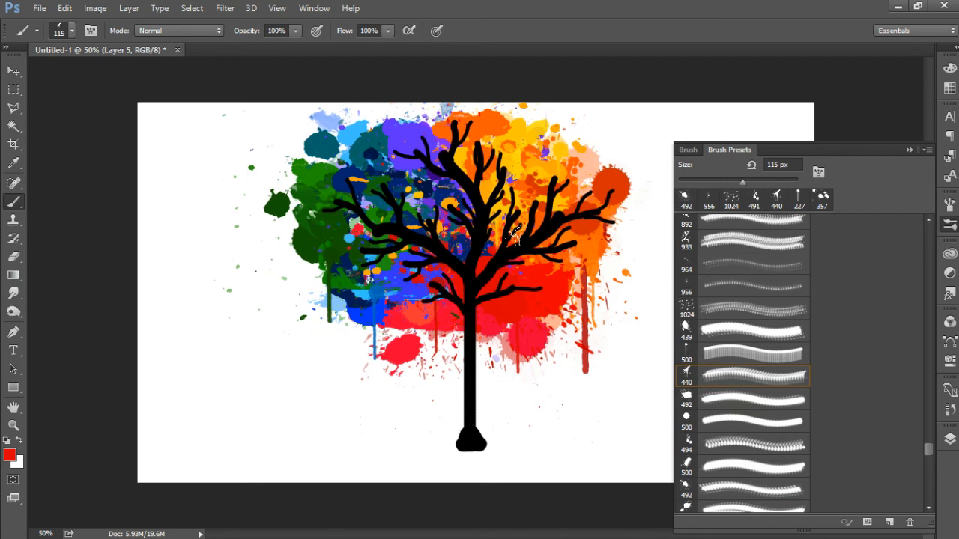
left_click(492, 268)
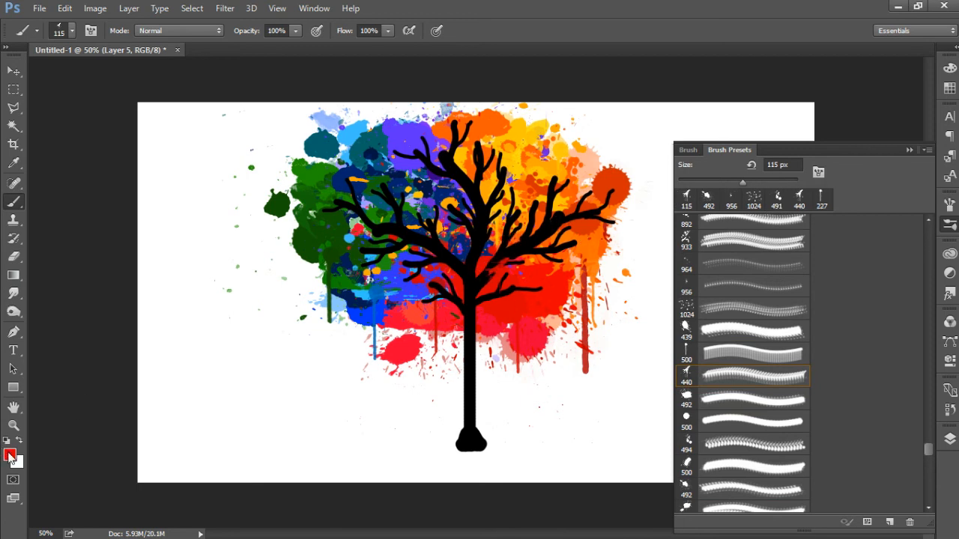
Step: Set the foreground colour to blue (#0067da) and stamp the 494 px splatter preset at 262 px over the lower left branches
left_click(8, 459)
left_click(594, 308)
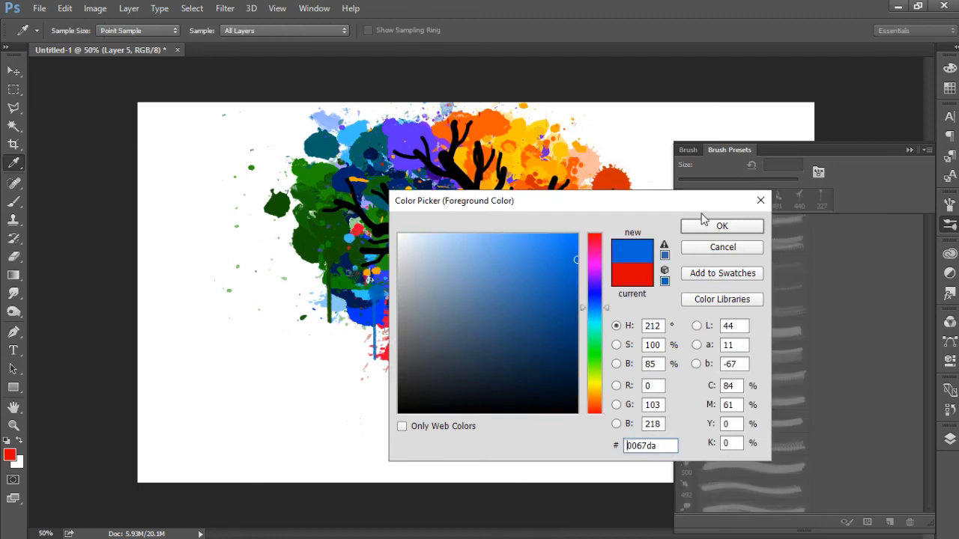
left_click(711, 226)
key("b")
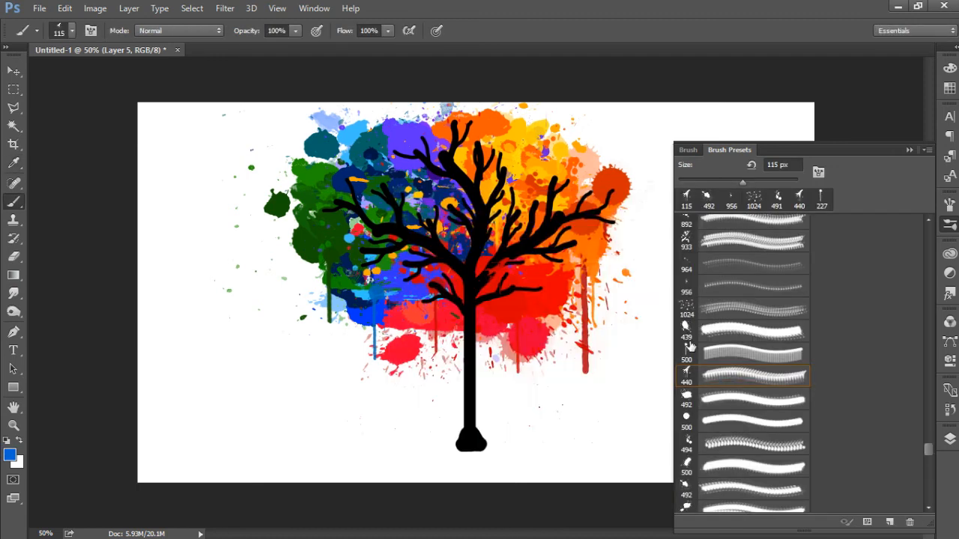
left_click(689, 448)
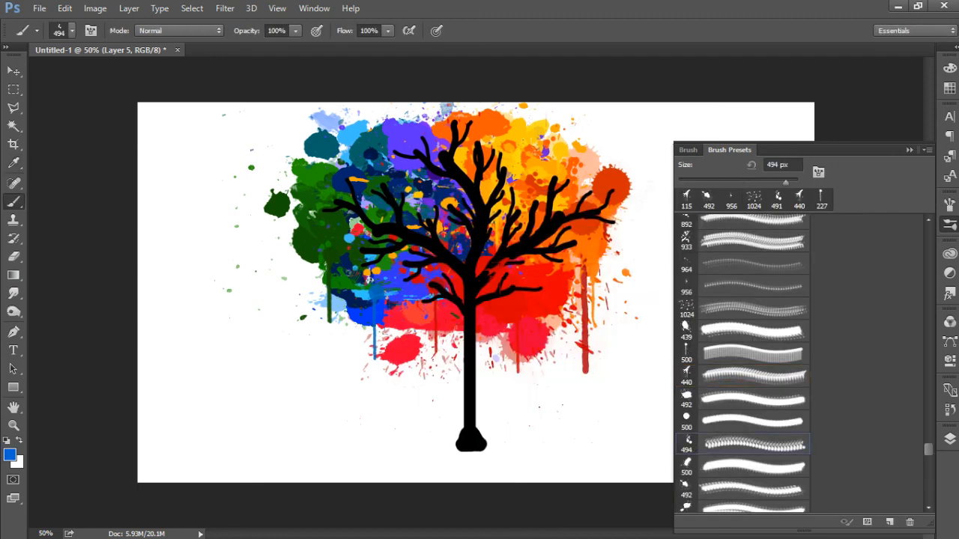
left_click(772, 180)
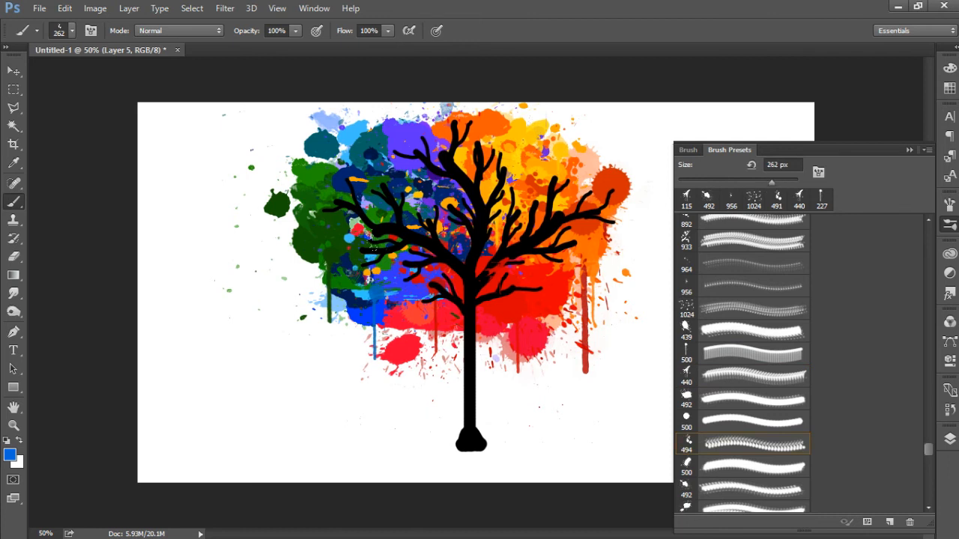
left_click(393, 259)
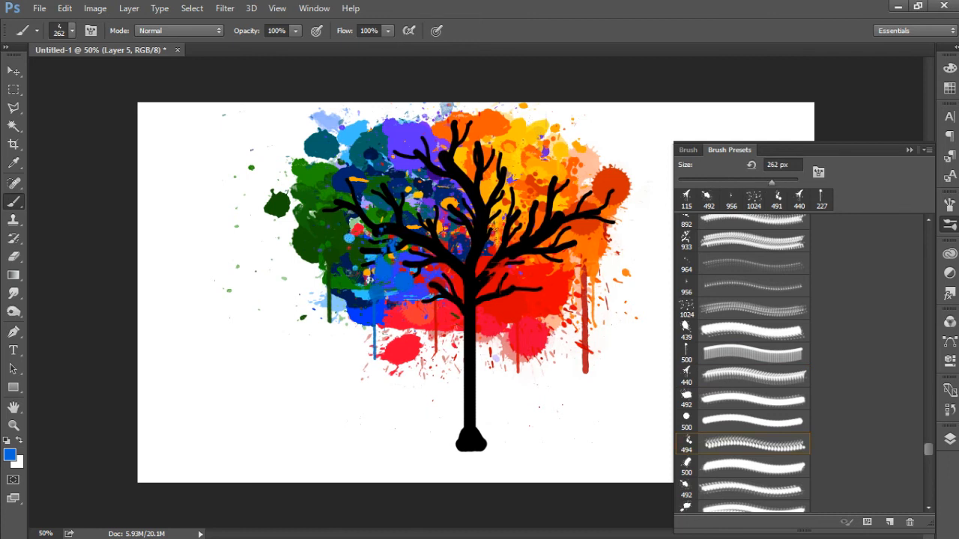
Step: Set the foreground colour to green (#067f00) and stamp the 492 px splatter preset at 175 px over the left branches
left_click(10, 455)
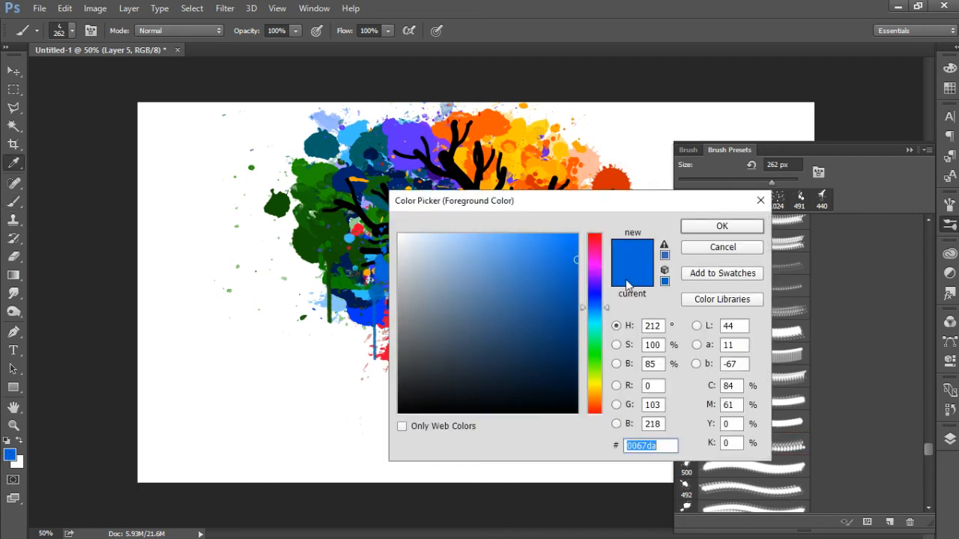
left_click(594, 353)
left_click(576, 324)
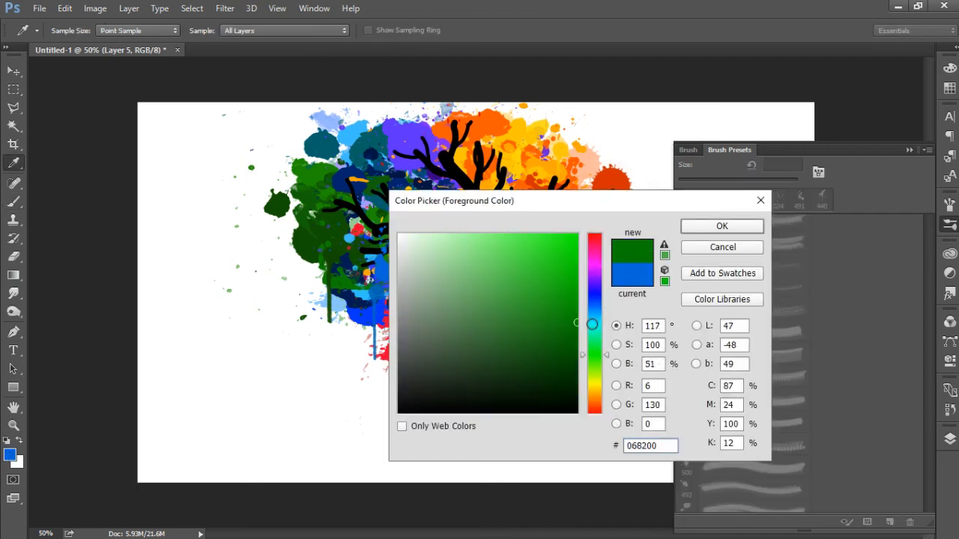
left_click(687, 227)
left_click(685, 487)
left_click(760, 180)
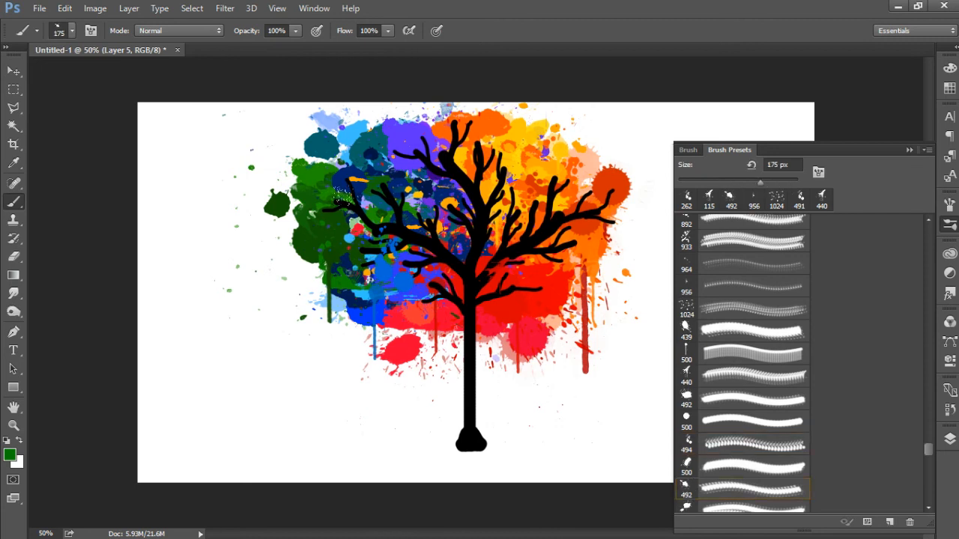
left_click(366, 207)
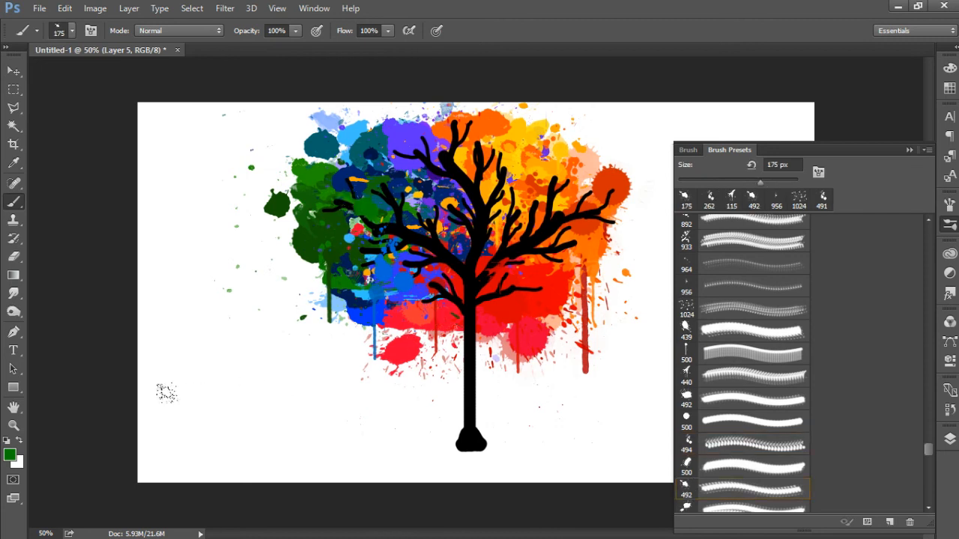
Step: Change the foreground colour from green to a dark teal
left_click(10, 455)
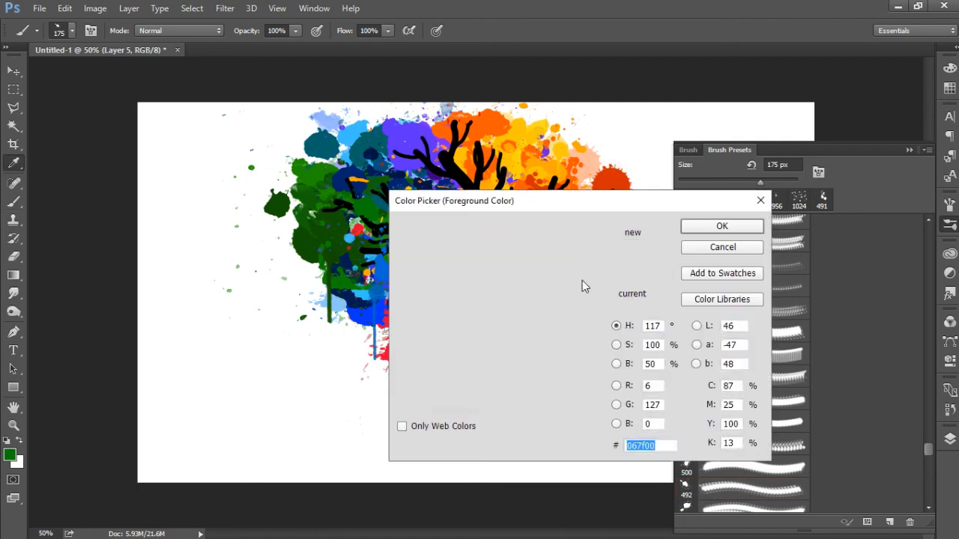
left_click(594, 324)
left_click(700, 229)
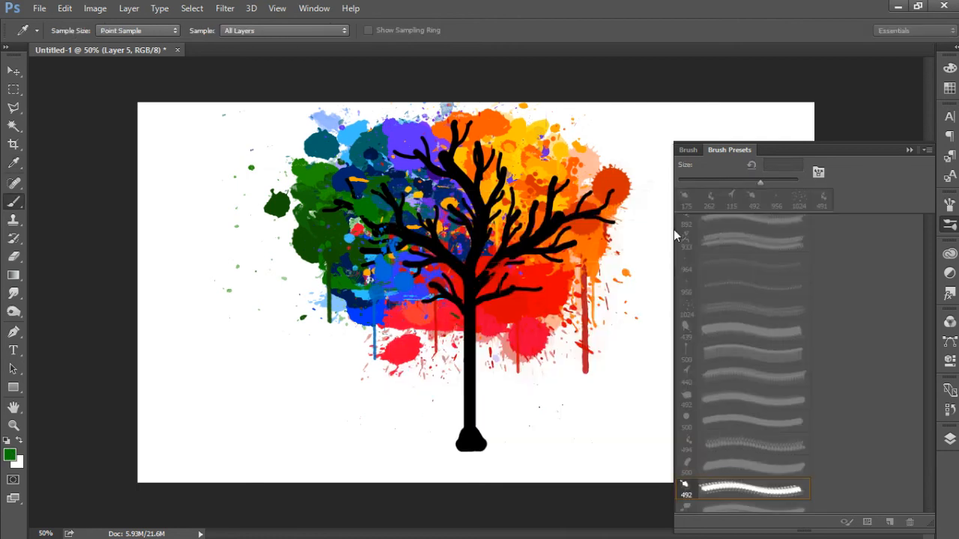
Step: Try stamping the 956 px splatter preset in teal over the branches left of the trunk, and try the 964 px preset
left_click(695, 282)
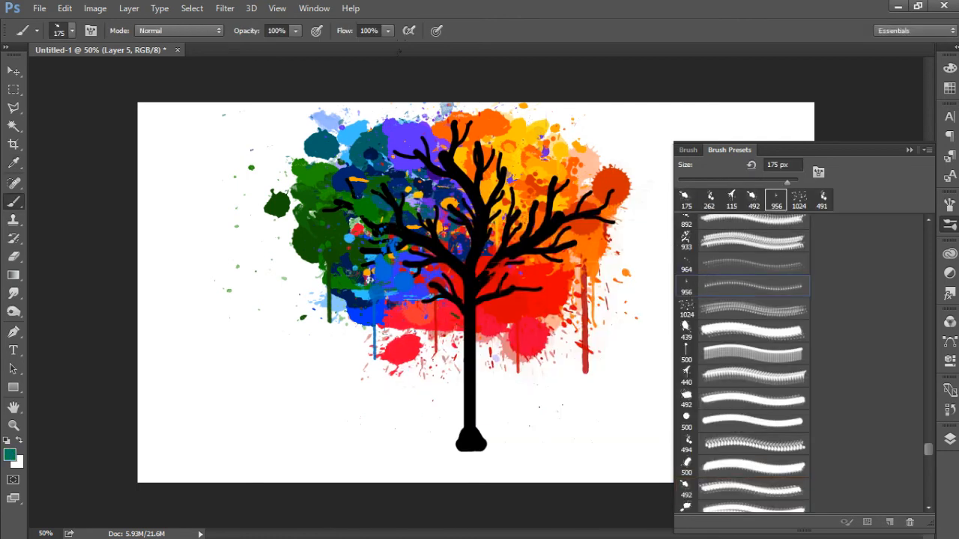
left_click(425, 219)
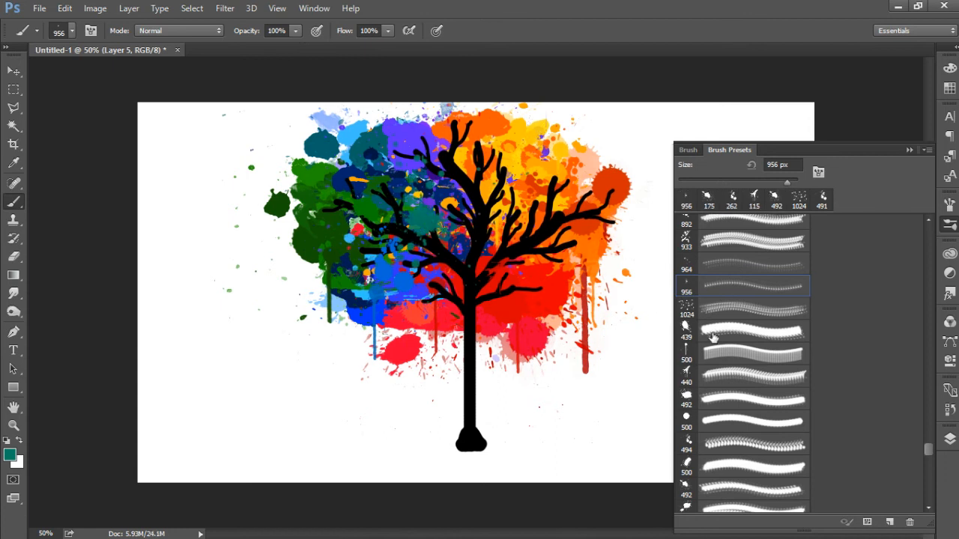
left_click(692, 263)
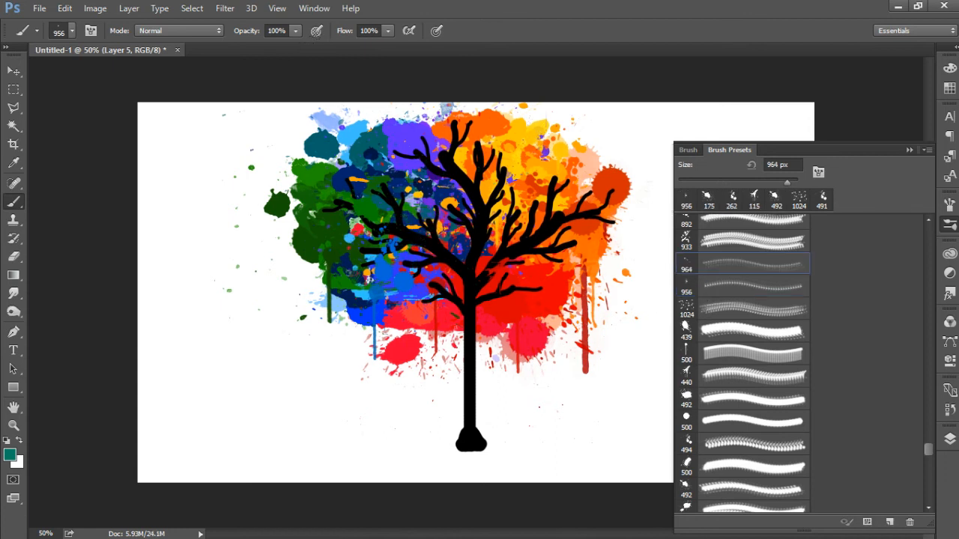
Step: Choose the 449 px splatter preset, reduce it to 172 px and stamp it in teal over the upper left branches
left_click(688, 509)
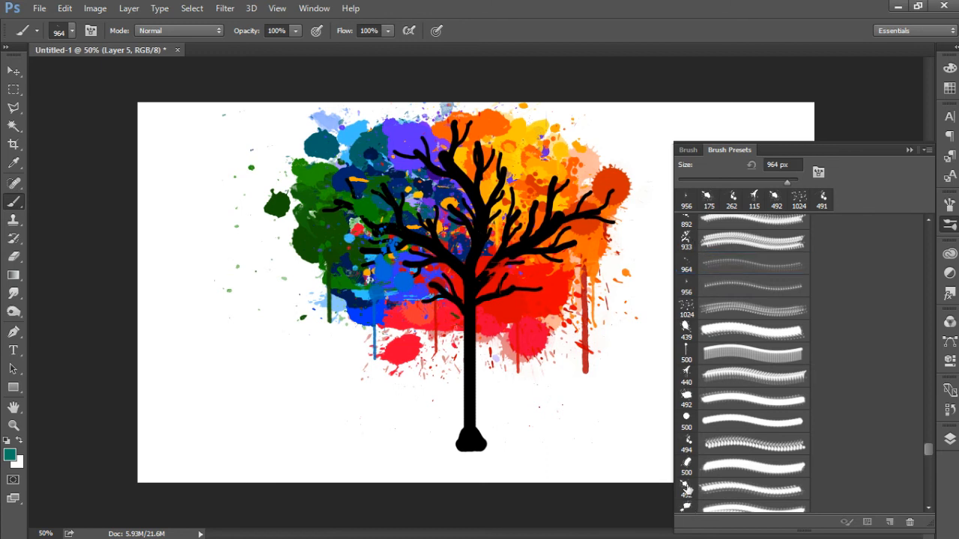
left_click(756, 181)
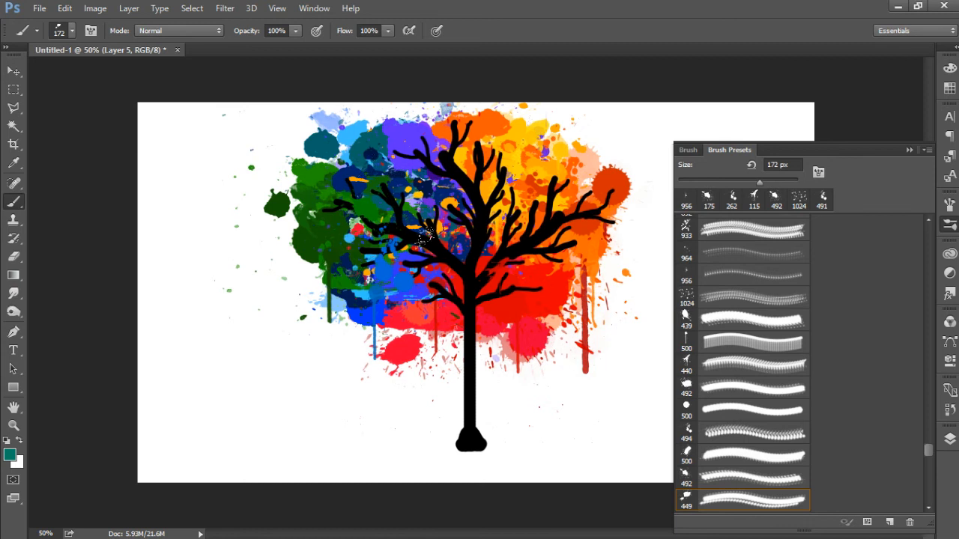
left_click(390, 181)
key("ctrl+z")
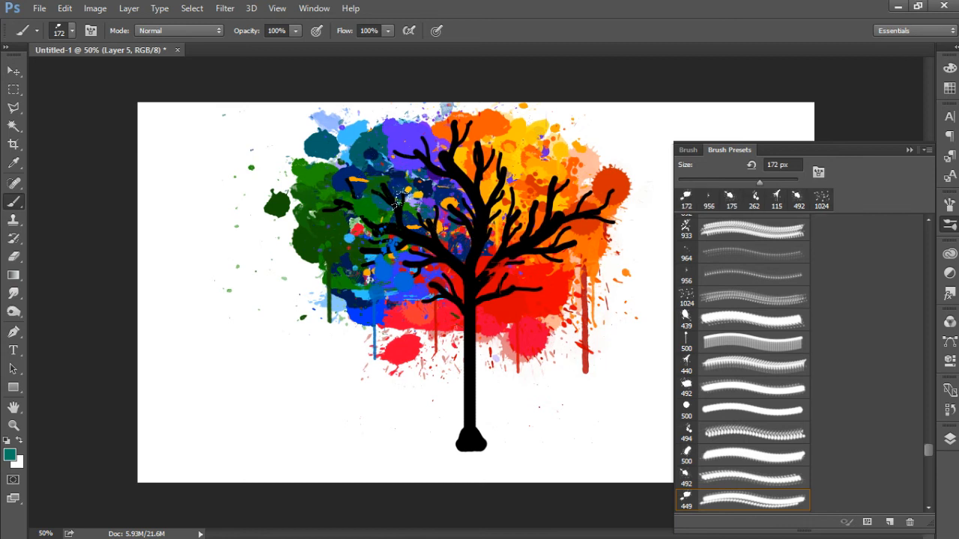
left_click(417, 215)
left_click(412, 204)
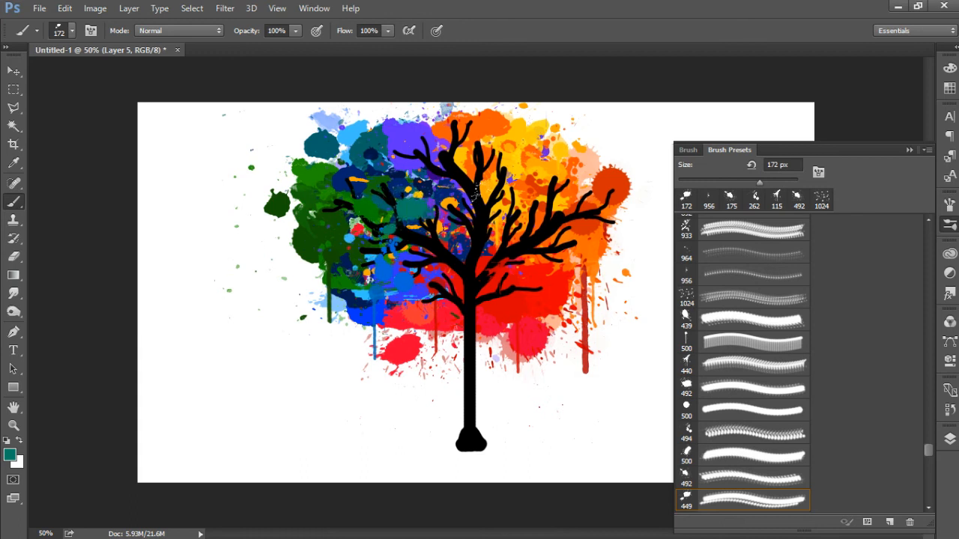
Step: Set the foreground colour to violet (#7449ff)
left_click(10, 454)
left_click(595, 286)
mouse_move(574, 282)
left_mouse_down()
mouse_move(592, 223)
mouse_move(525, 220)
left_mouse_up()
left_click(702, 227)
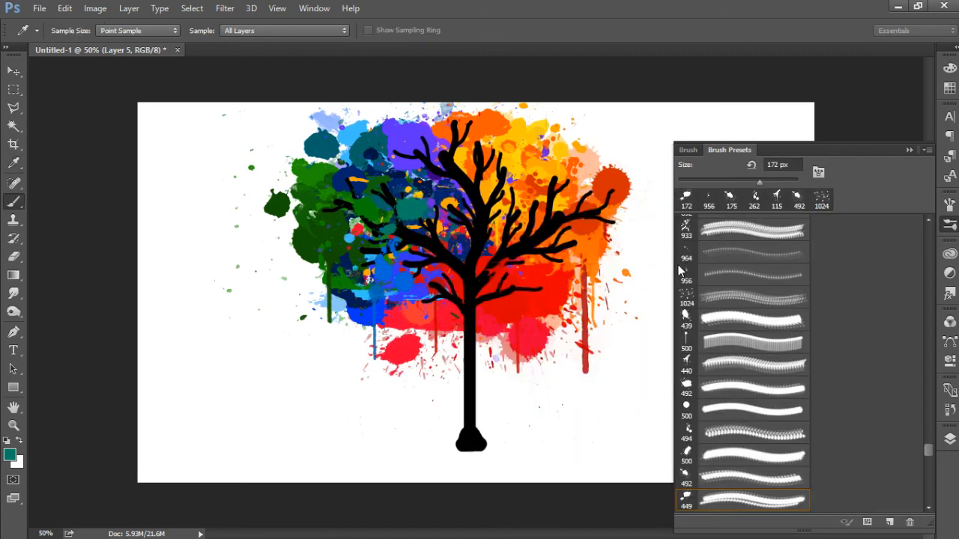
Step: Choose the 690 px splatter preset, reduce it to 189 px and stamp it in violet over the upper branches left of the centre
left_click_drag(929, 447, 929, 456)
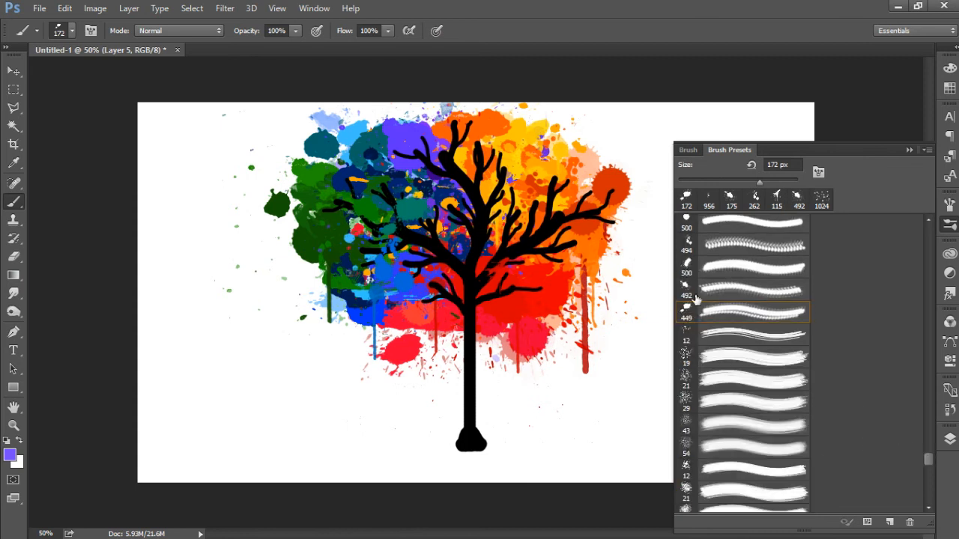
left_click(924, 462)
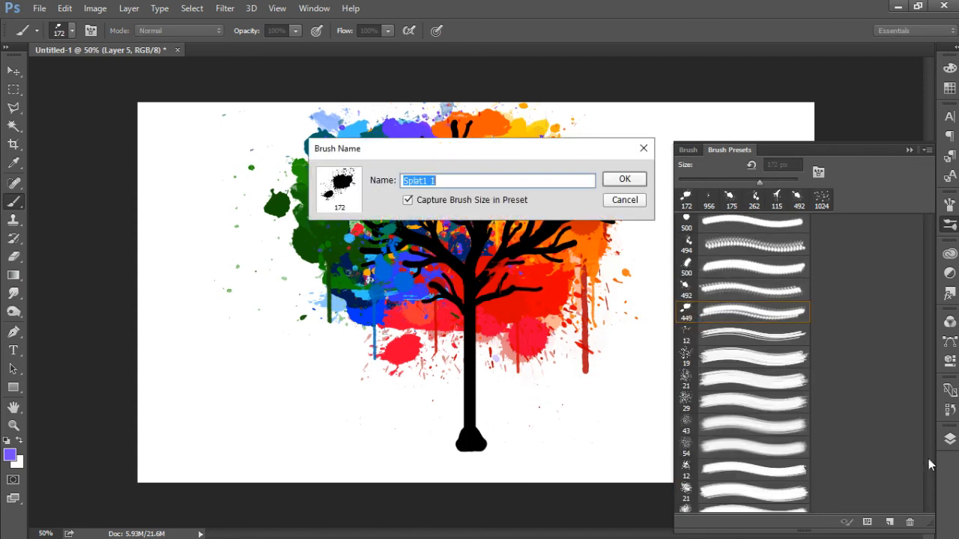
left_click(625, 201)
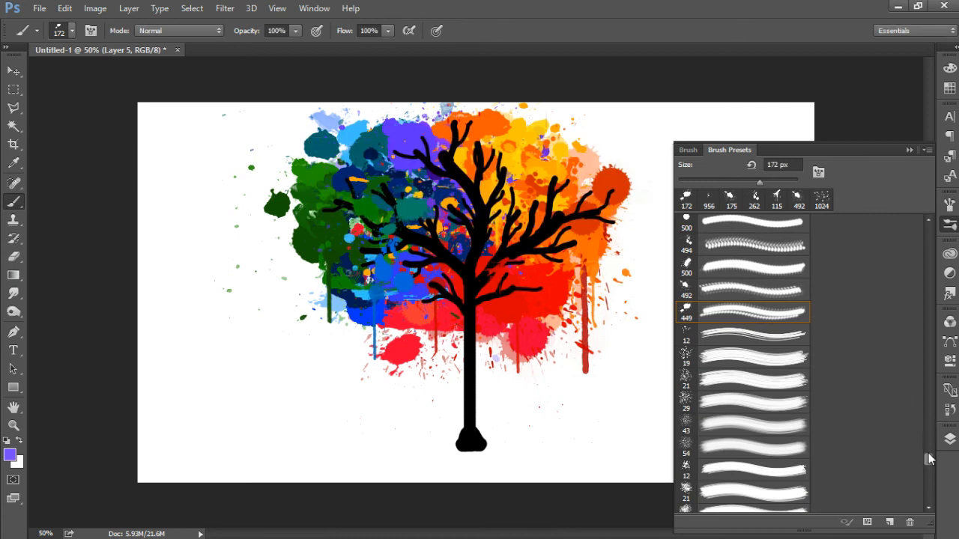
scroll(919, 384, "up", 3)
scroll(913, 282, "up", 5)
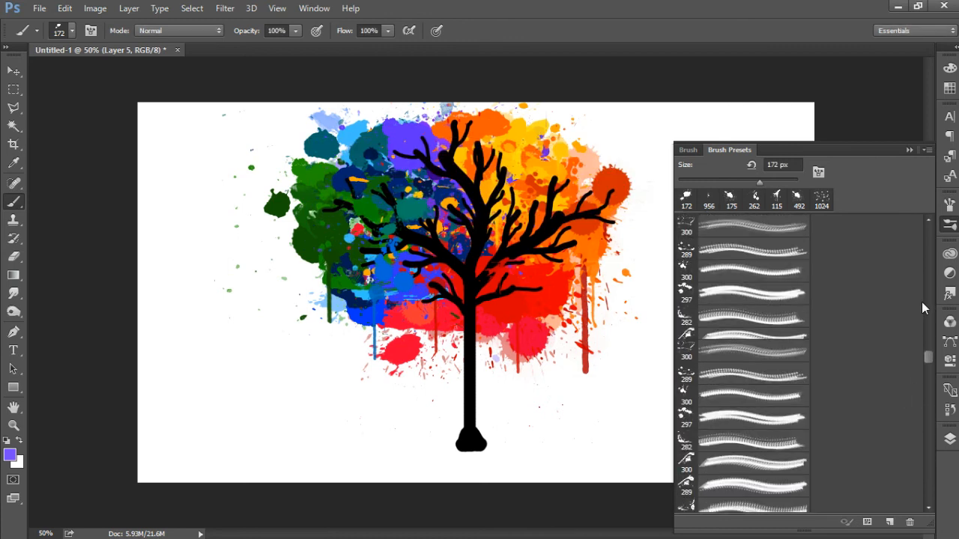
scroll(922, 303, "up", 5)
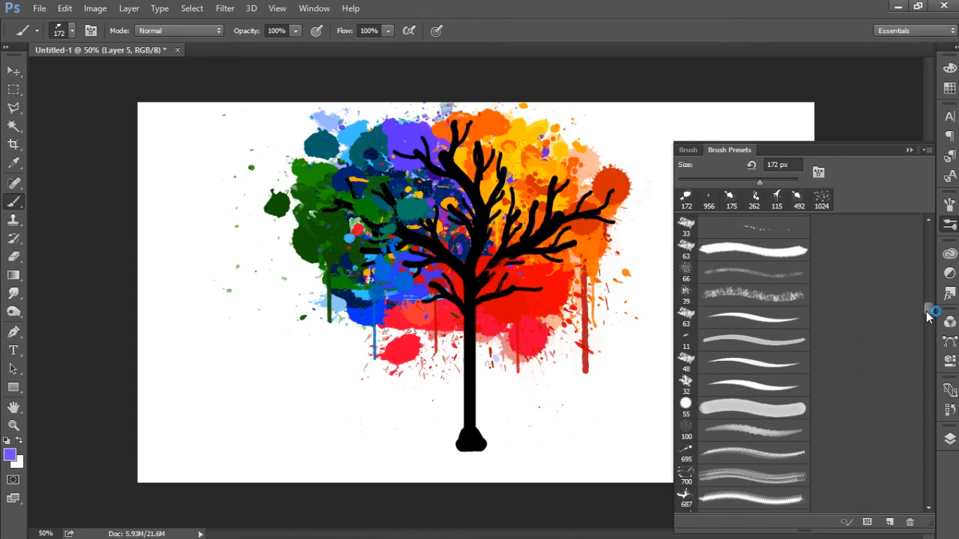
left_click_drag(927, 310, 933, 338)
left_click(685, 281)
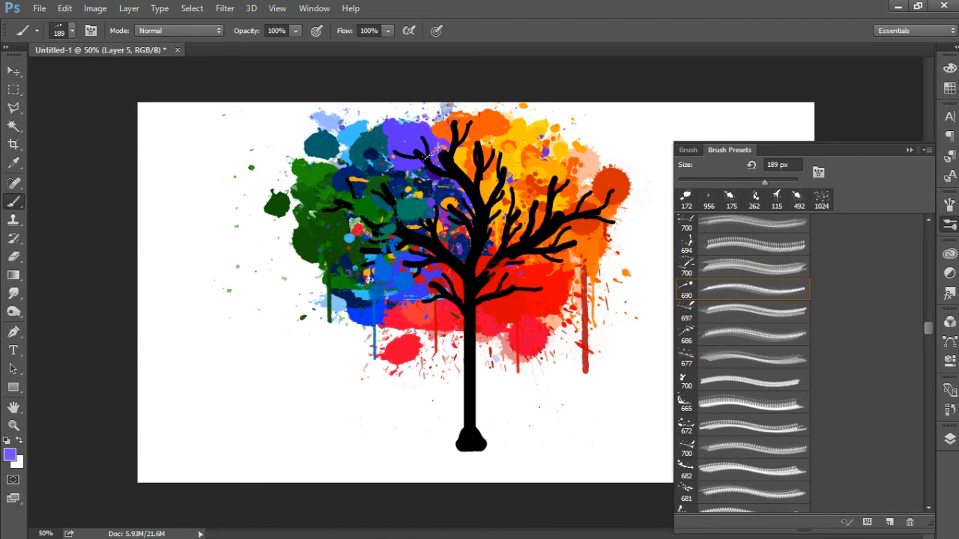
left_click(448, 163)
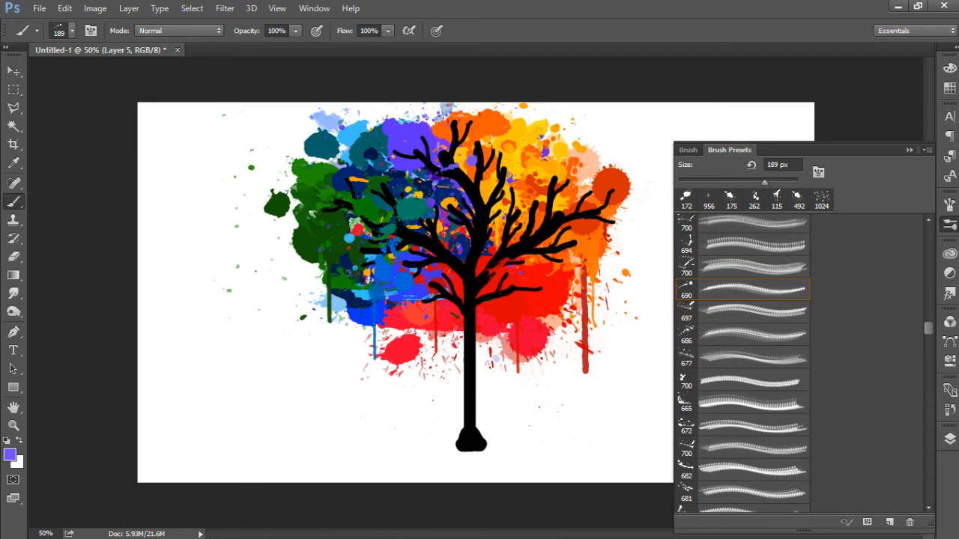
Step: Set the foreground colour to yellow (#ffde00)
left_click(10, 457)
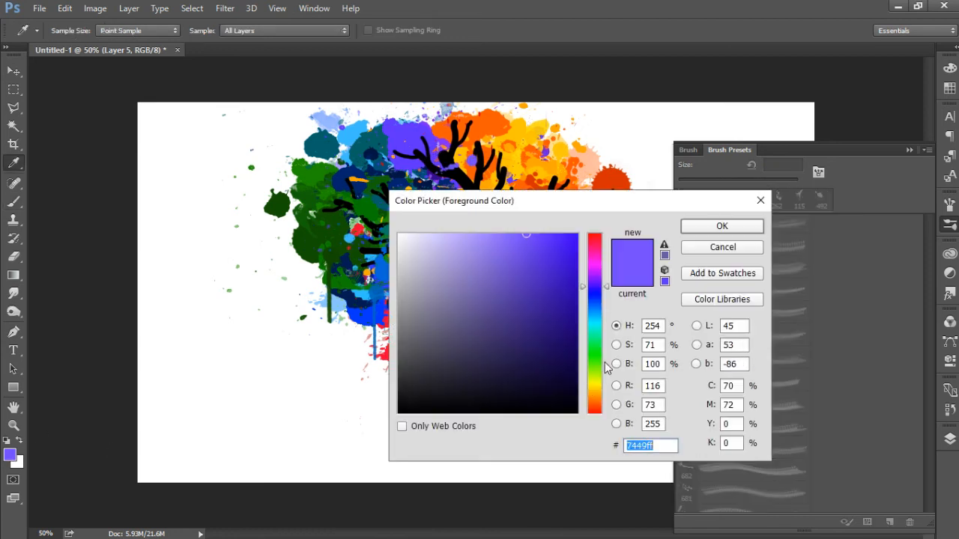
left_click(595, 387)
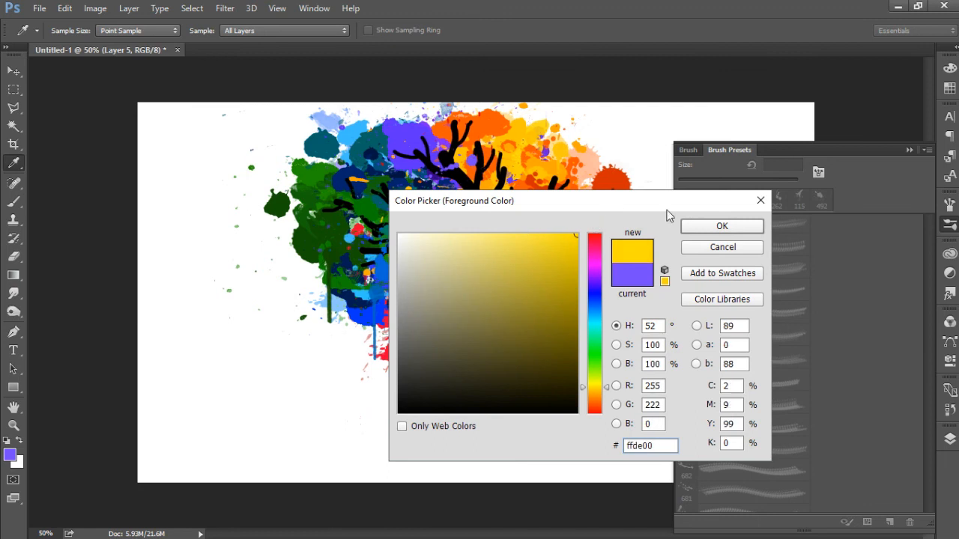
left_click(713, 228)
Step: Choose a 700 px splatter preset, reduce it to 193 px and stamp it in yellow over the upper branches just right of the centre
left_click(695, 380)
left_click_drag(777, 180, 766, 180)
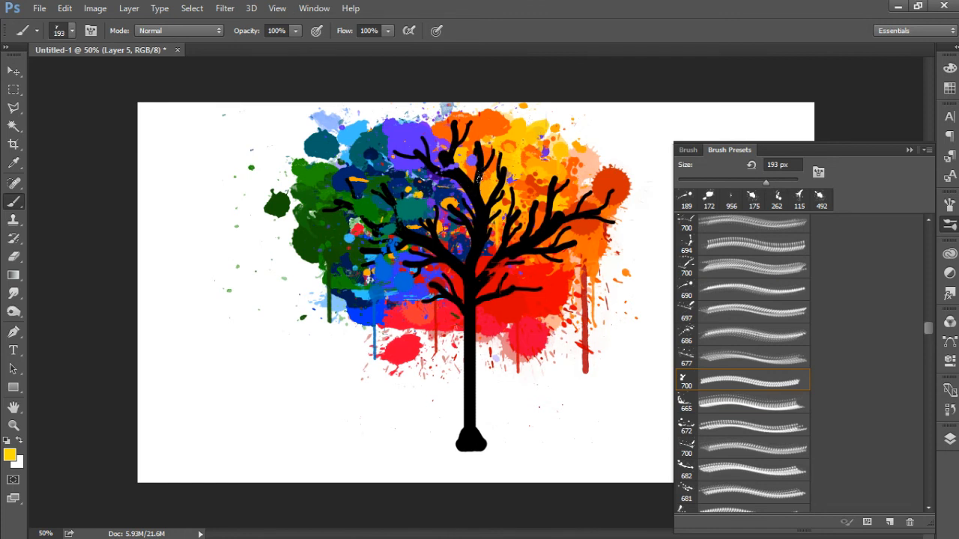
left_click(494, 189)
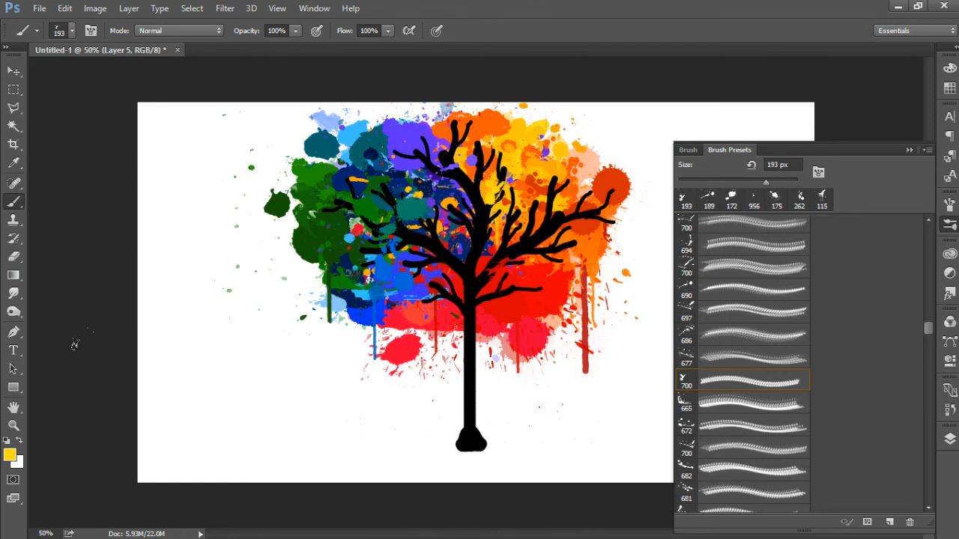
key("ctrl+z")
left_click(496, 159)
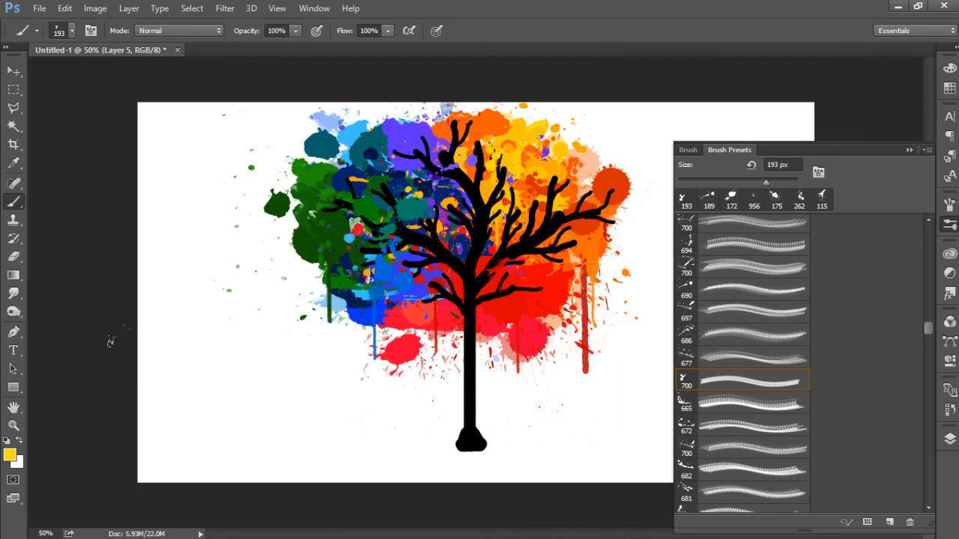
key("ctrl+z")
Step: Set the foreground colour to orange (#ff8400)
left_click(9, 455)
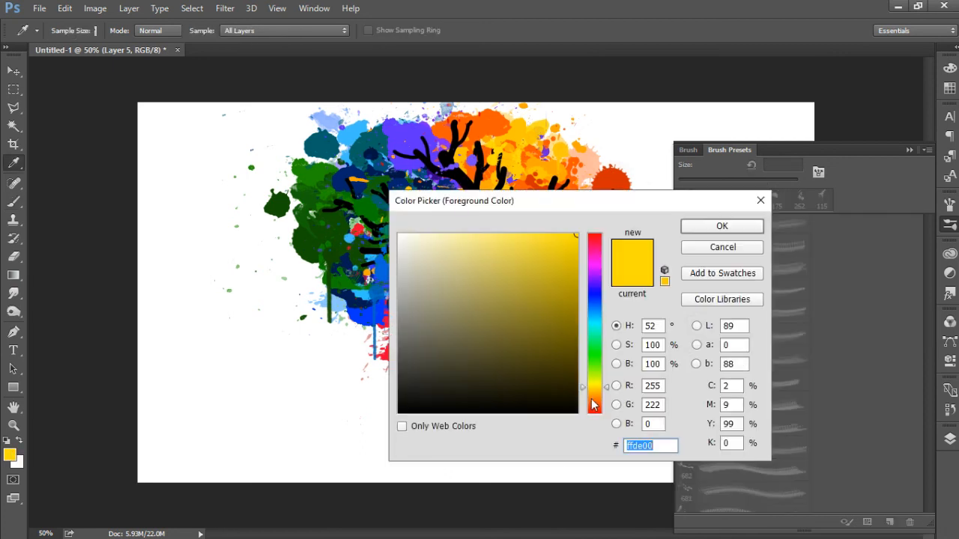
type("ff8400")
left_click(697, 226)
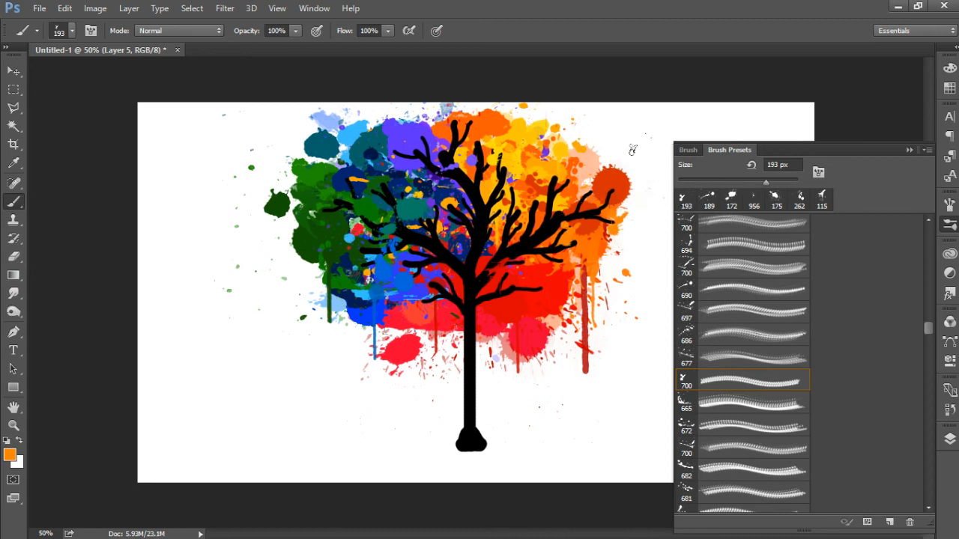
Step: Create a layer group and move Layer 5, Layer 1, Layer 4, Layer 3 and Layer 2 into it, leaving out the white background layer
left_click(908, 149)
left_click(949, 439)
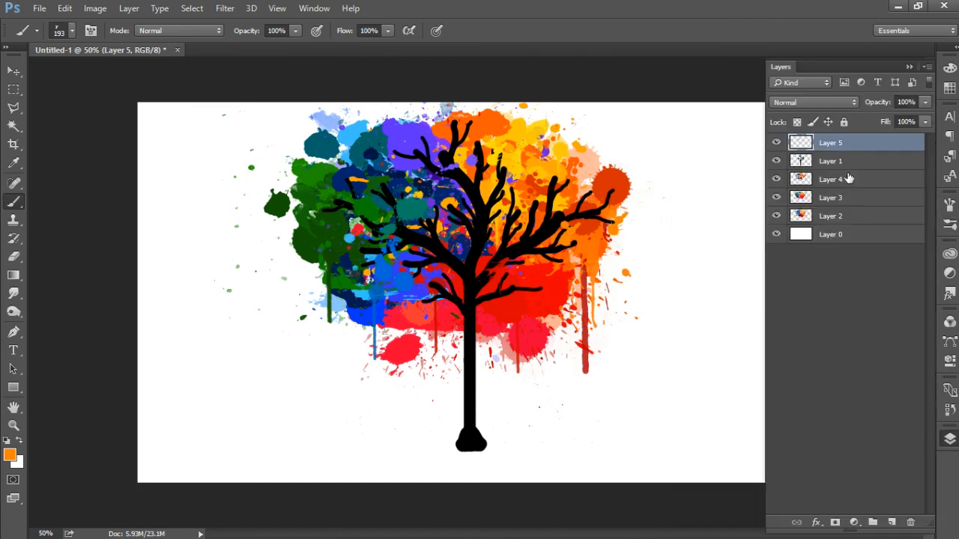
key("alt+bracketleft")
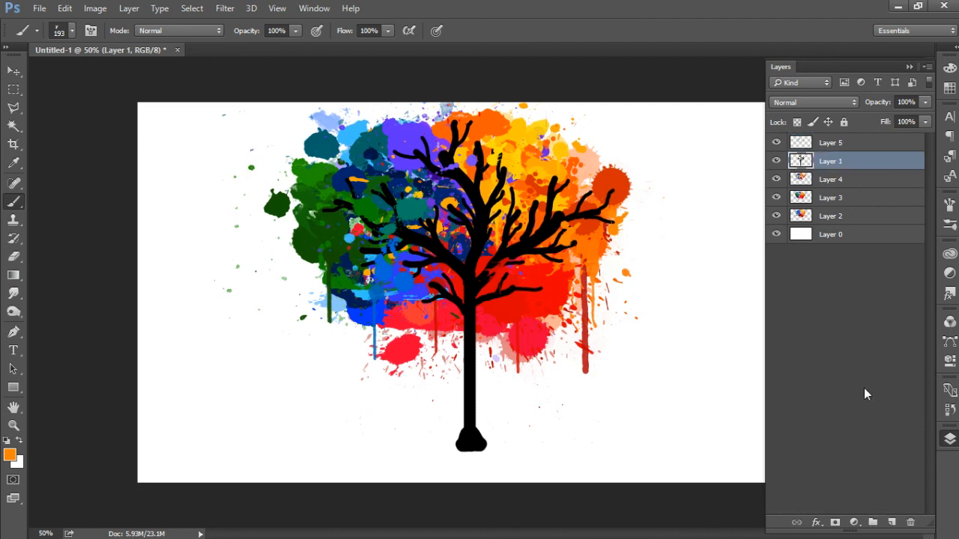
left_click(873, 522)
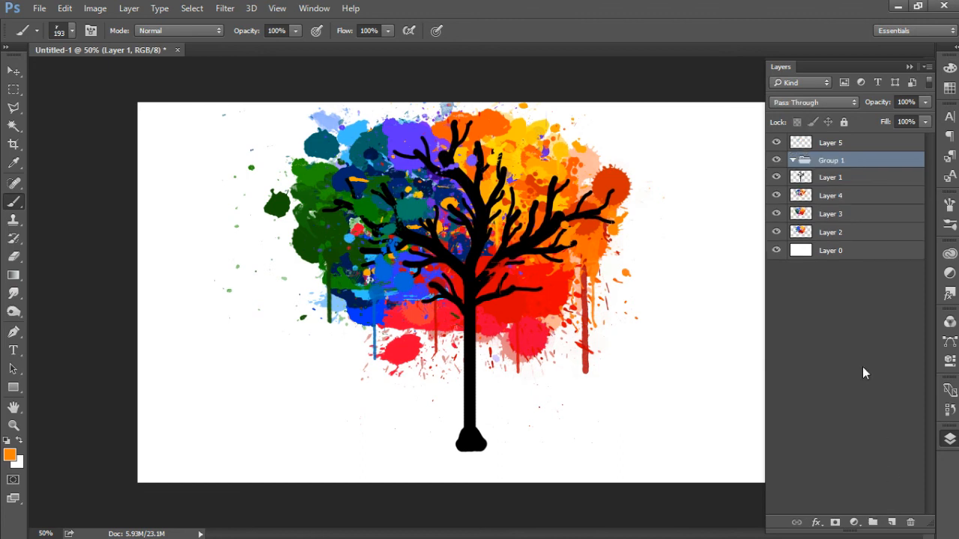
left_click(853, 146)
left_click(857, 179, "ctrl")
left_click(860, 199, "ctrl")
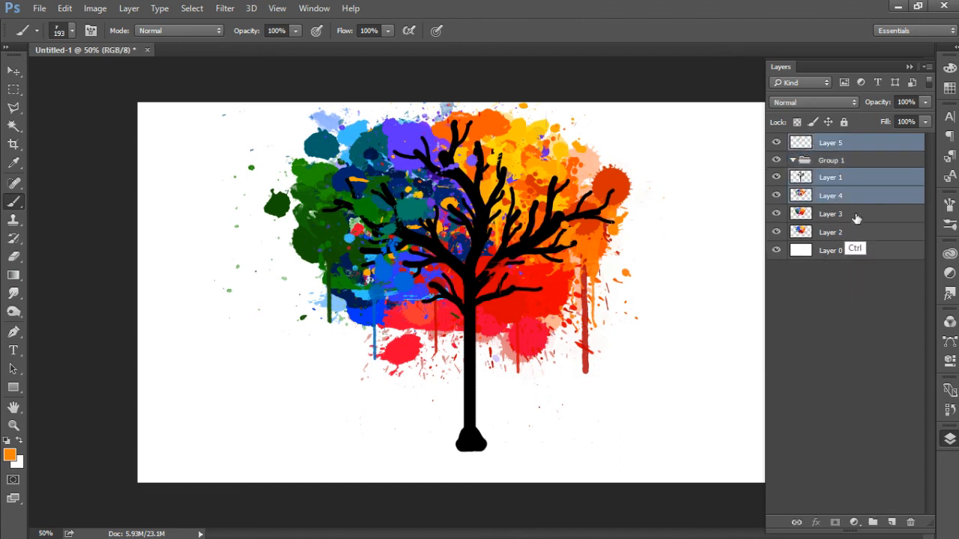
left_click(857, 218, "ctrl")
left_click(859, 234, "ctrl")
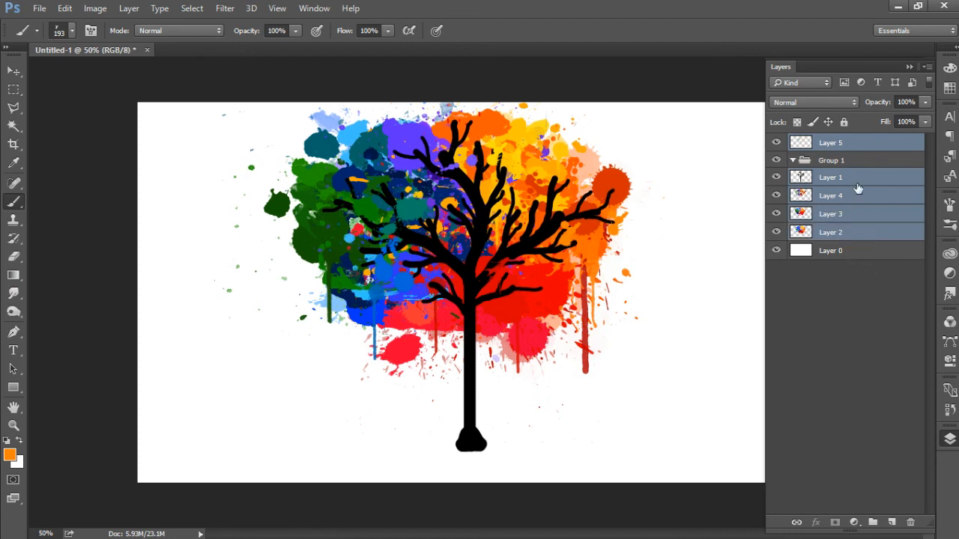
left_click_drag(856, 183, 847, 158)
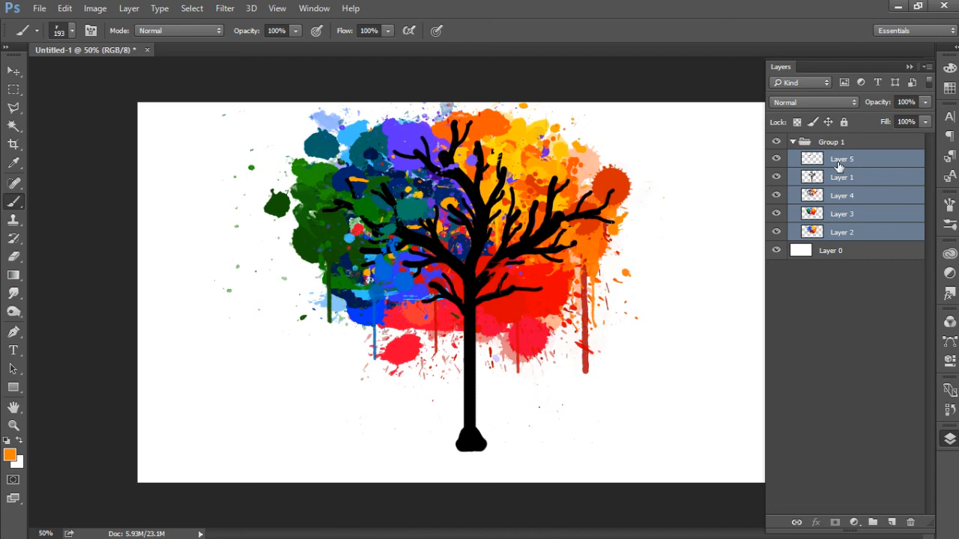
Step: Move the whole tree group to the right half of the canvas and slightly down, with the trunk base near the lower edge
left_click(838, 144)
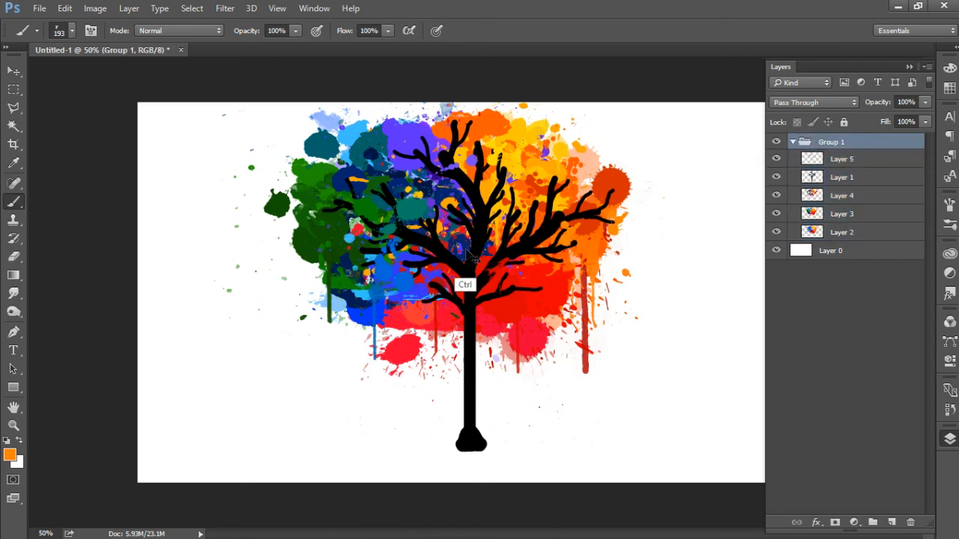
left_click_drag(456, 245, 591, 281)
left_click(909, 67)
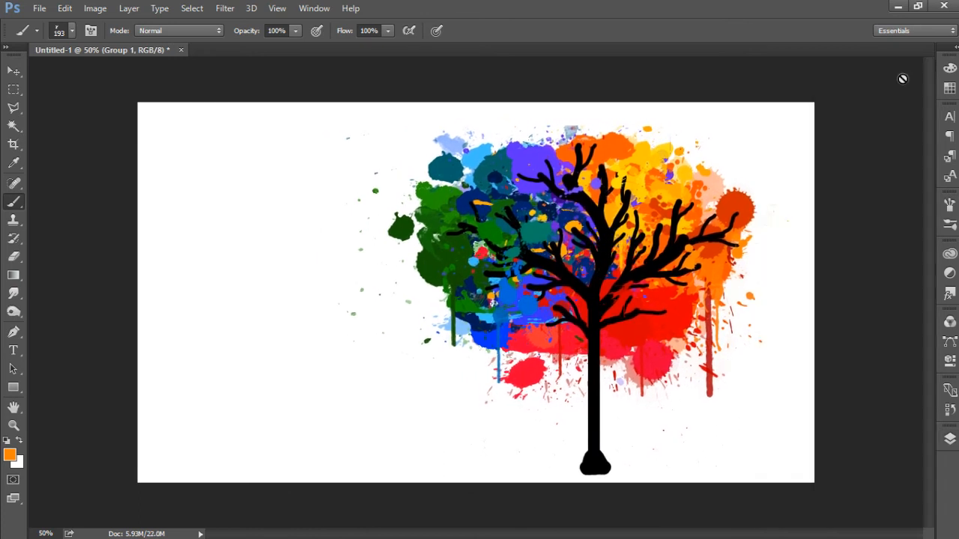
left_click_drag(617, 287, 627, 287)
Step: Reset the colours to black and white, and erase stray splatters around the crown on Layers 3, 2 and 4 with the soft 150 px Eraser
left_click(949, 439)
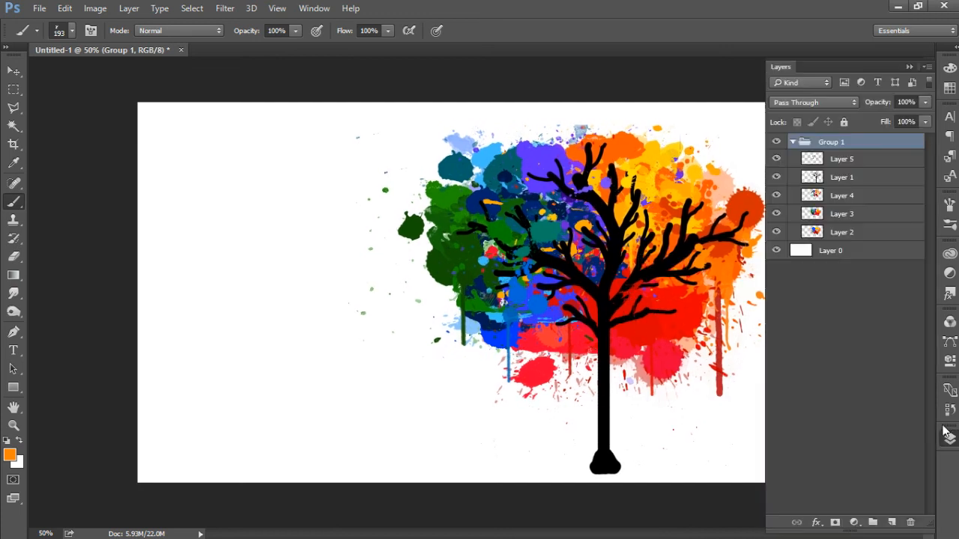
left_click(860, 159)
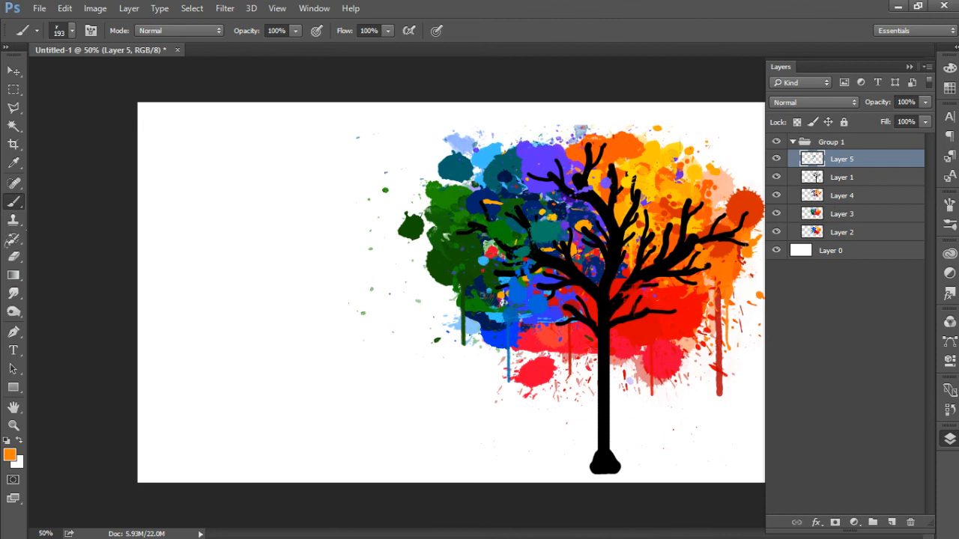
left_click(14, 257)
key("d")
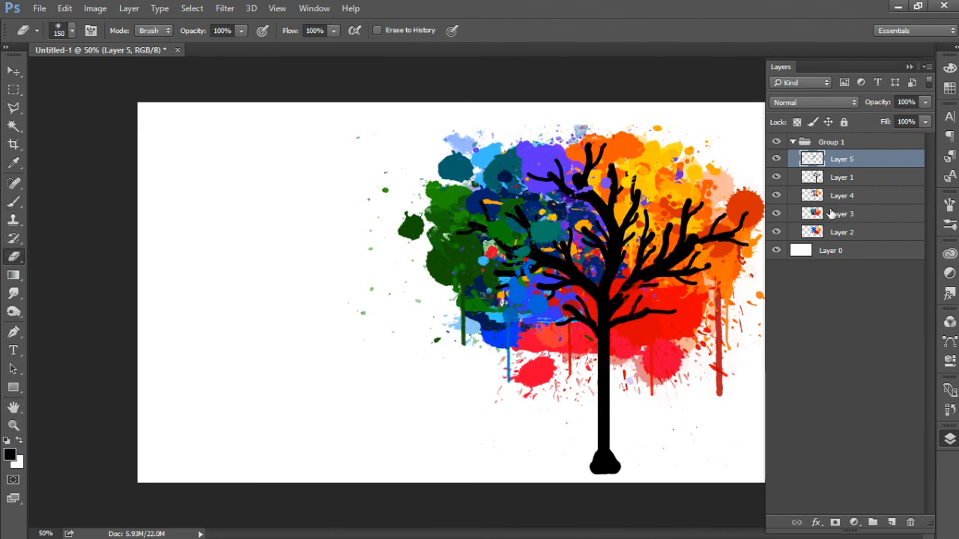
left_click(793, 218)
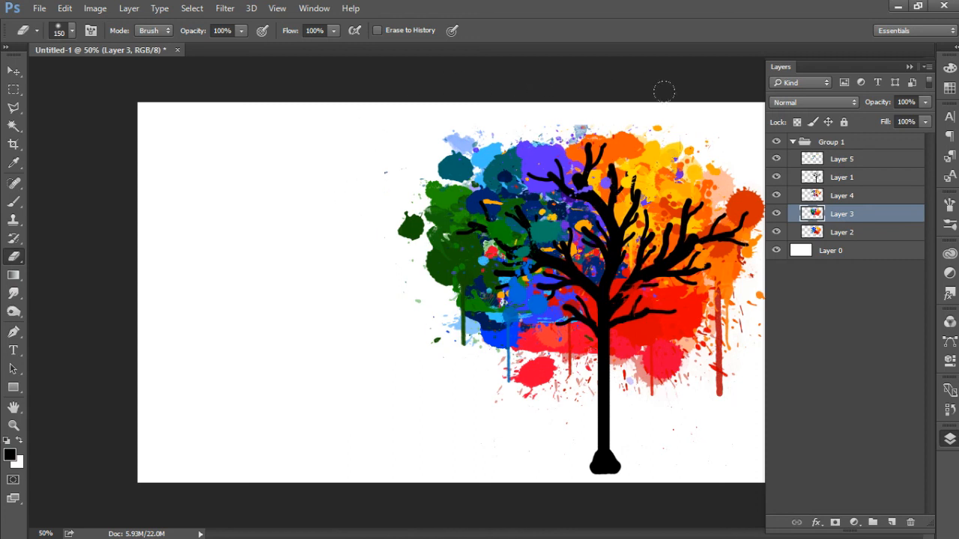
left_click(847, 234)
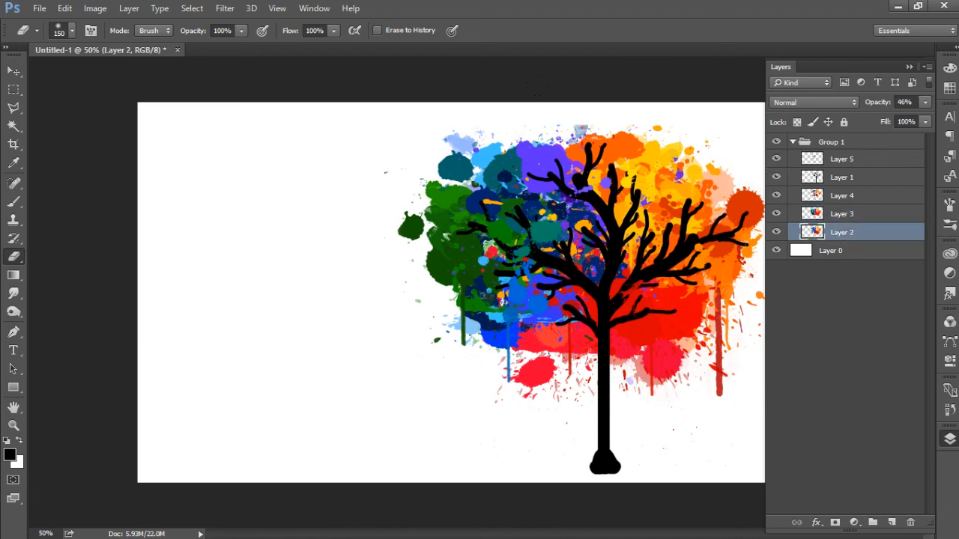
left_click(843, 196)
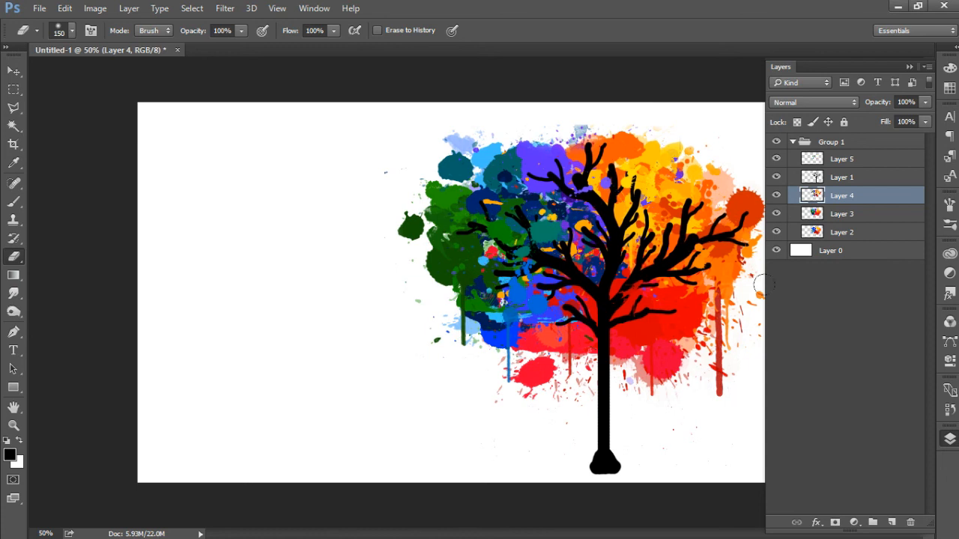
Step: Switch the Eraser to a hard round tip and erase the stray specks below the crown on Layer 3, left of the trunk
left_click(838, 214)
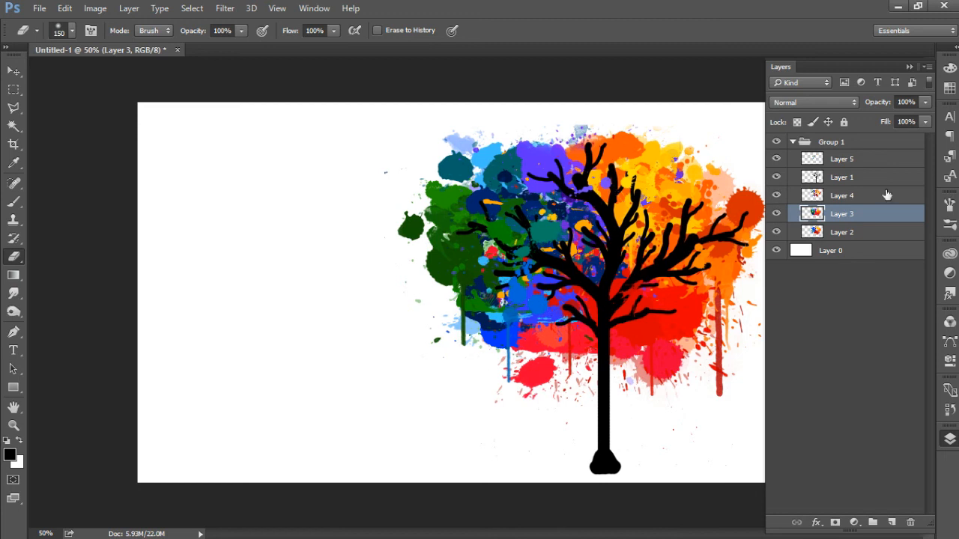
left_click(950, 223)
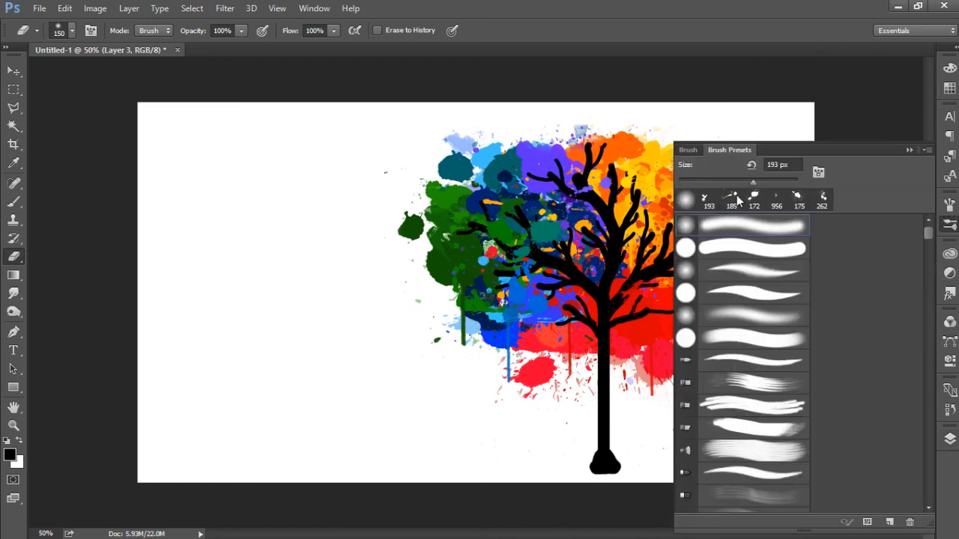
left_click(740, 248)
left_click(908, 150)
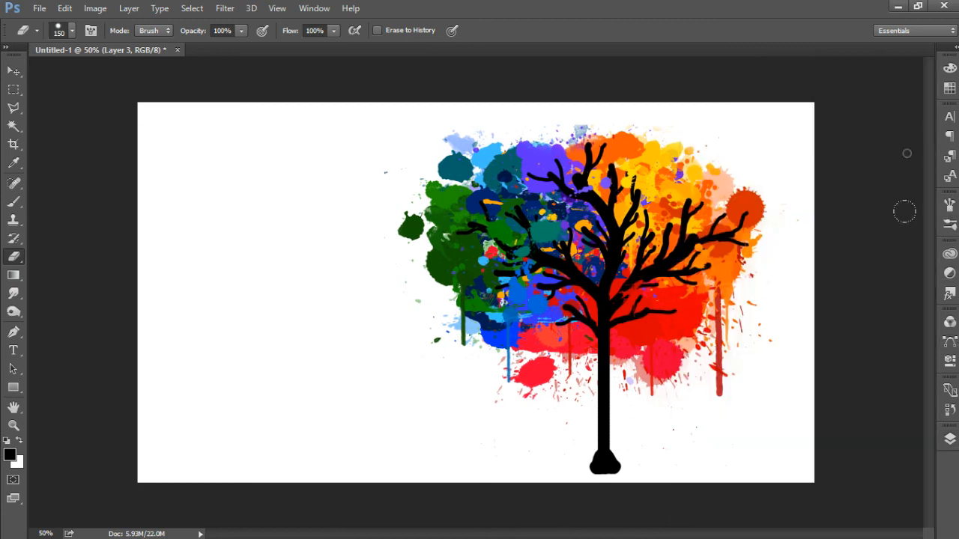
left_click(950, 439)
left_click_drag(400, 335, 442, 383)
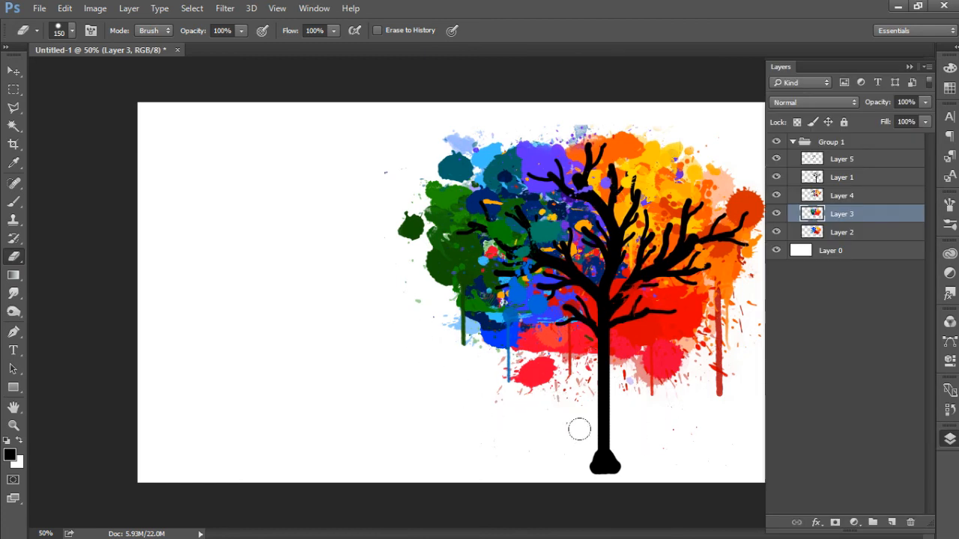
Step: Erase the remaining stray specks beside the trunk and left of the crown, working through Layers 4, 2 and 3
left_click(850, 198)
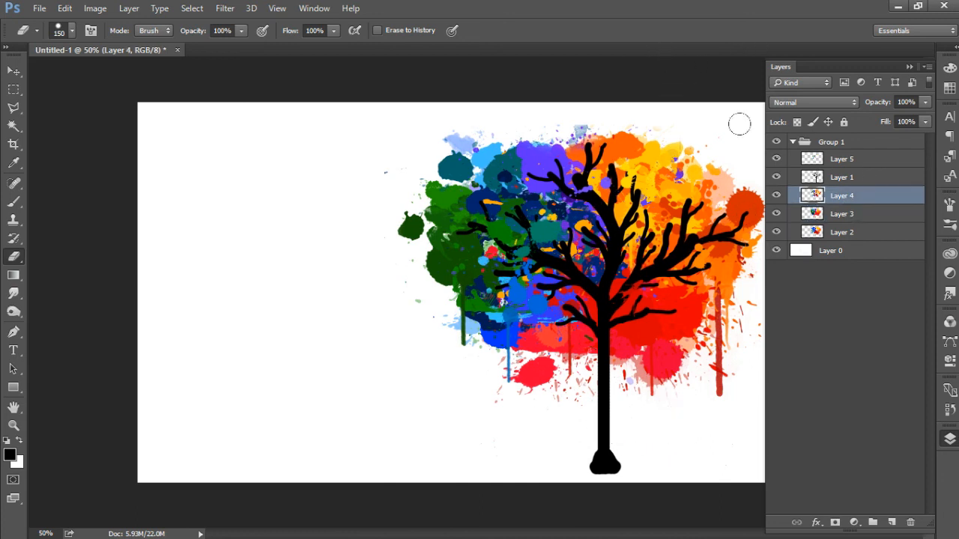
left_click(863, 238)
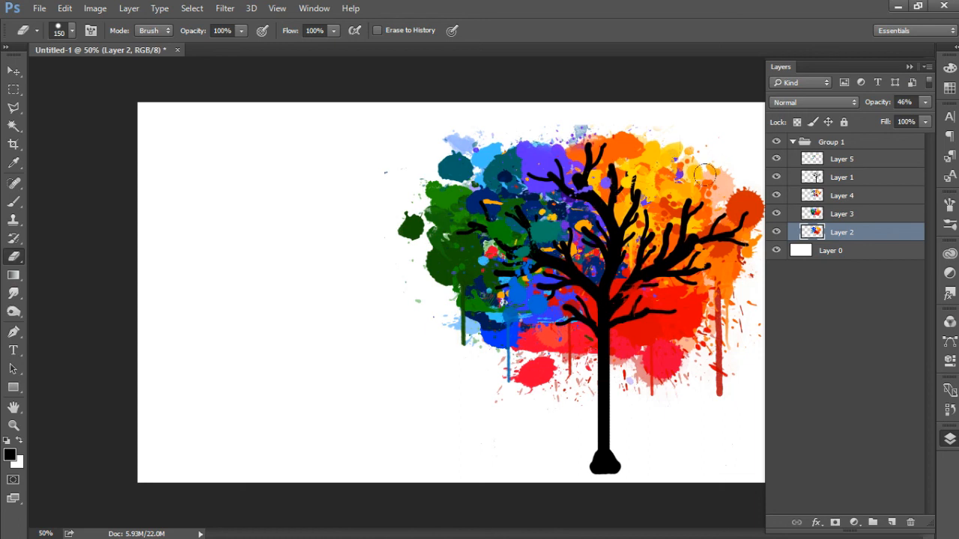
left_click(833, 215)
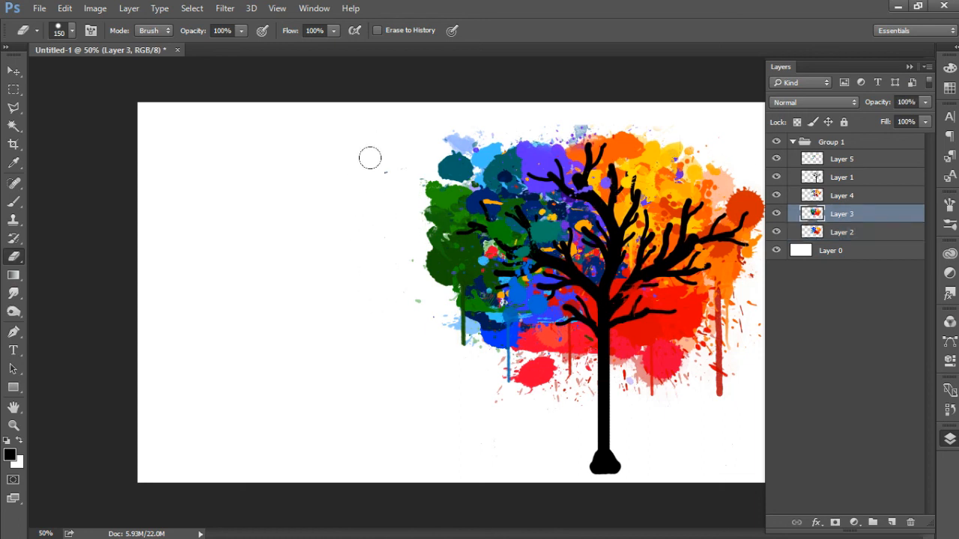
left_click(875, 195)
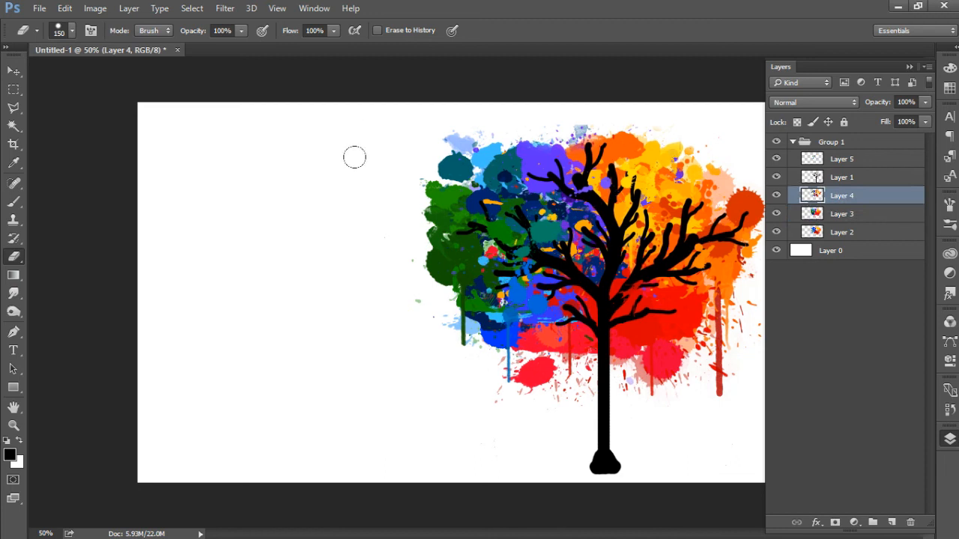
left_click(909, 68)
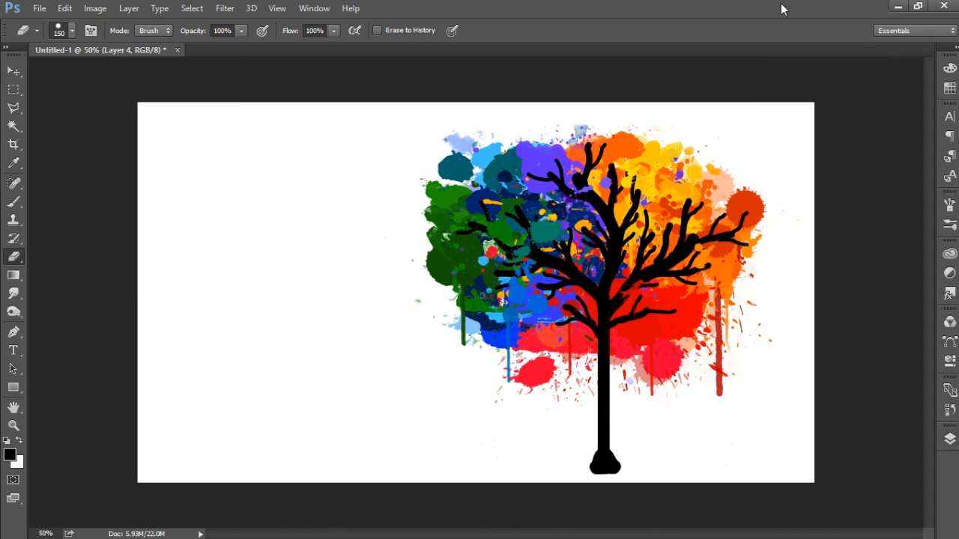
left_click(950, 440)
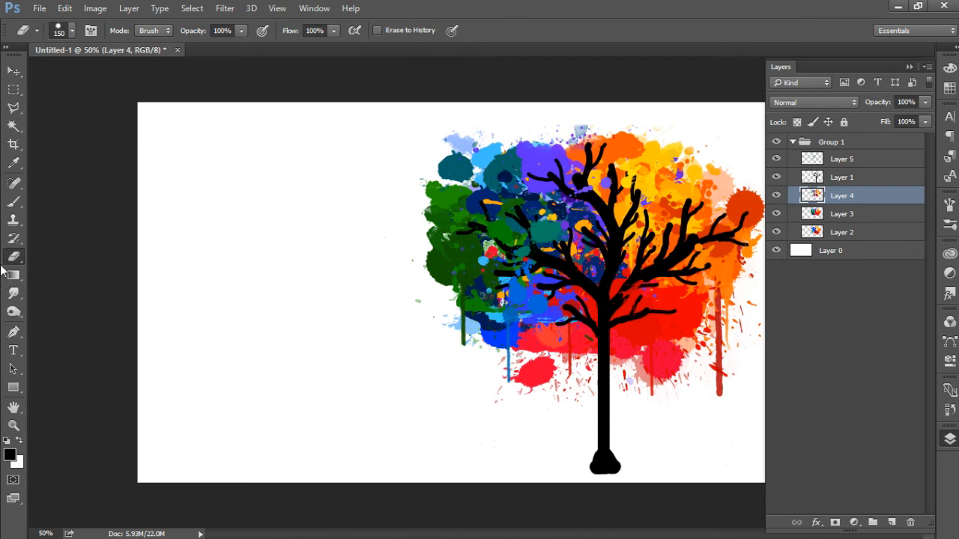
Step: Load the 112 px grass preset for the Brush tool, and undo a black test stroke along the canvas's lower edge
left_click(15, 202)
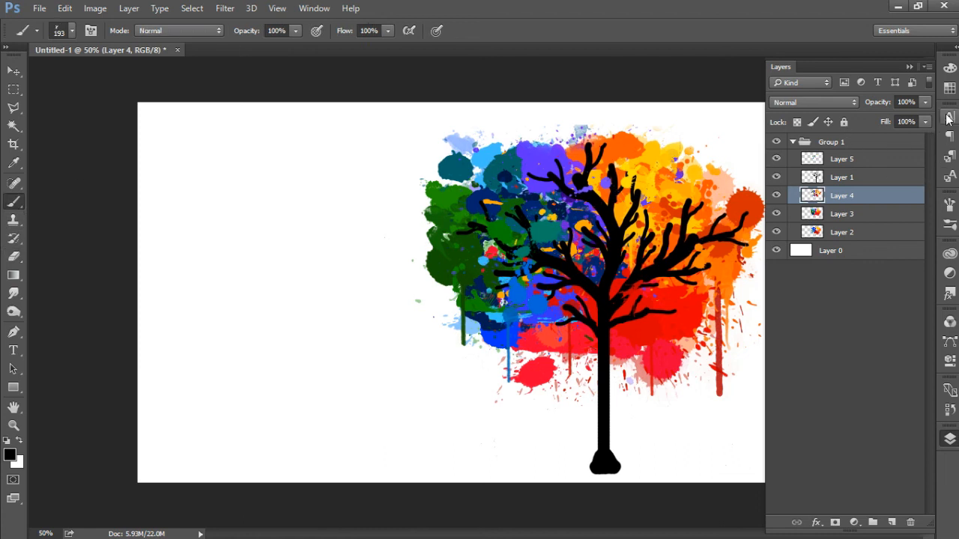
left_click(949, 204)
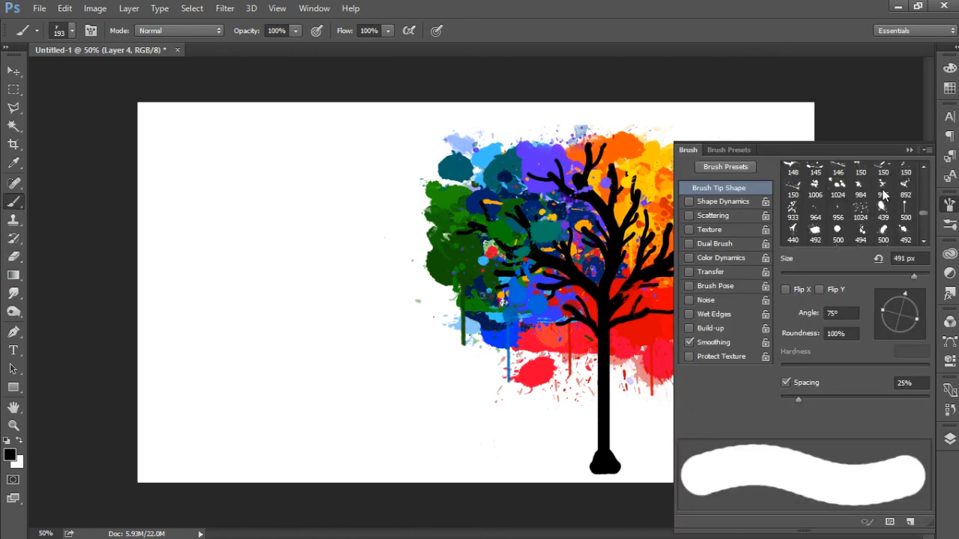
scroll(860, 209, "down", 5)
left_click(858, 174)
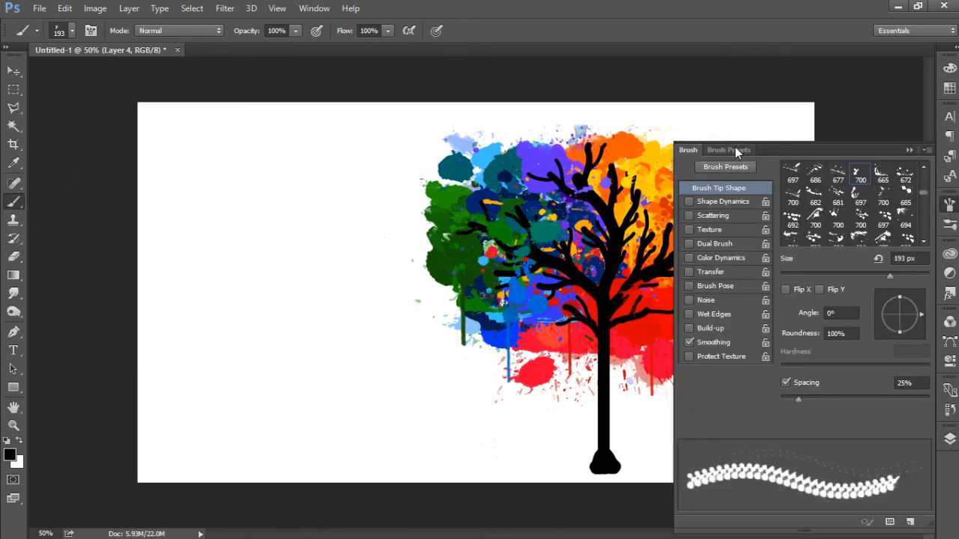
left_click(729, 150)
mouse_move(930, 322)
left_mouse_down()
mouse_move(921, 256)
mouse_move(926, 292)
left_mouse_up()
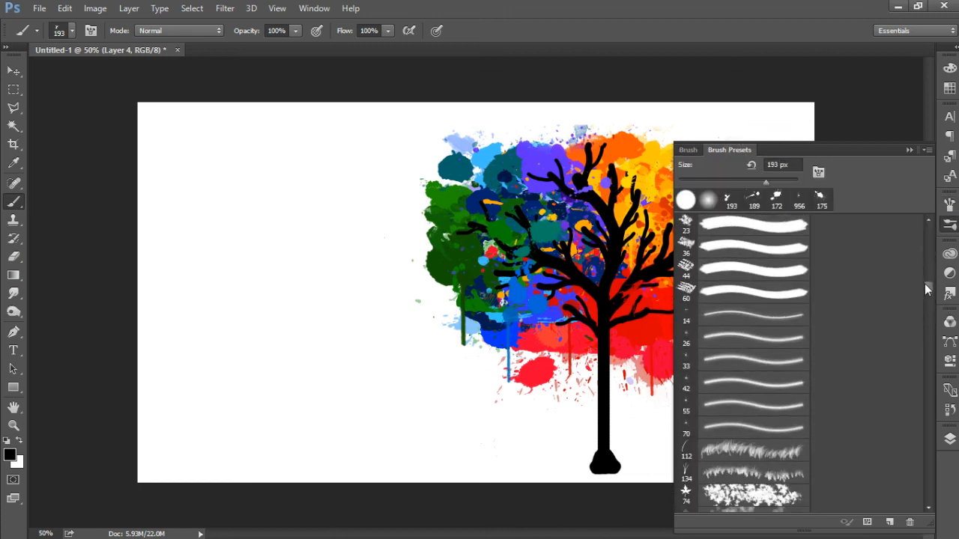
left_click(734, 450)
left_click(909, 150)
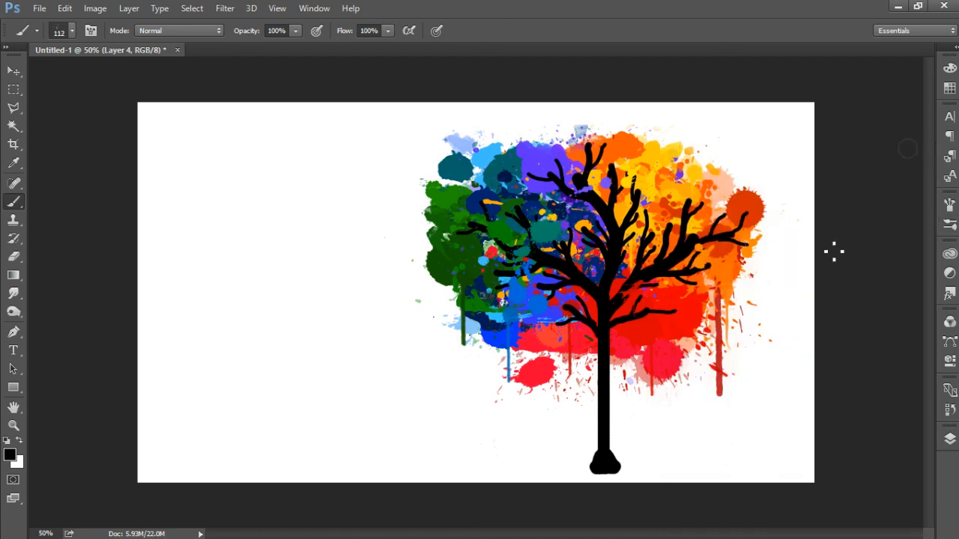
mouse_move(150, 467)
left_mouse_down()
mouse_move(254, 483)
mouse_move(366, 458)
left_mouse_up()
key("ctrl+z")
Step: Set the foreground colour to a medium green and add a new layer directly above Layer 4
left_click(10, 455)
mouse_move(554, 334)
left_mouse_down()
mouse_move(570, 304)
mouse_move(552, 302)
left_mouse_up()
left_click(721, 227)
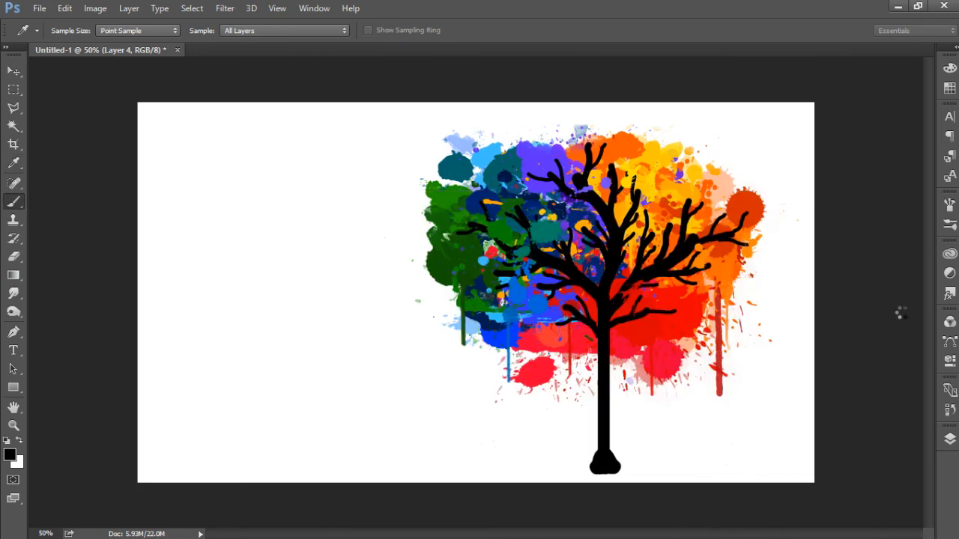
left_click(948, 439)
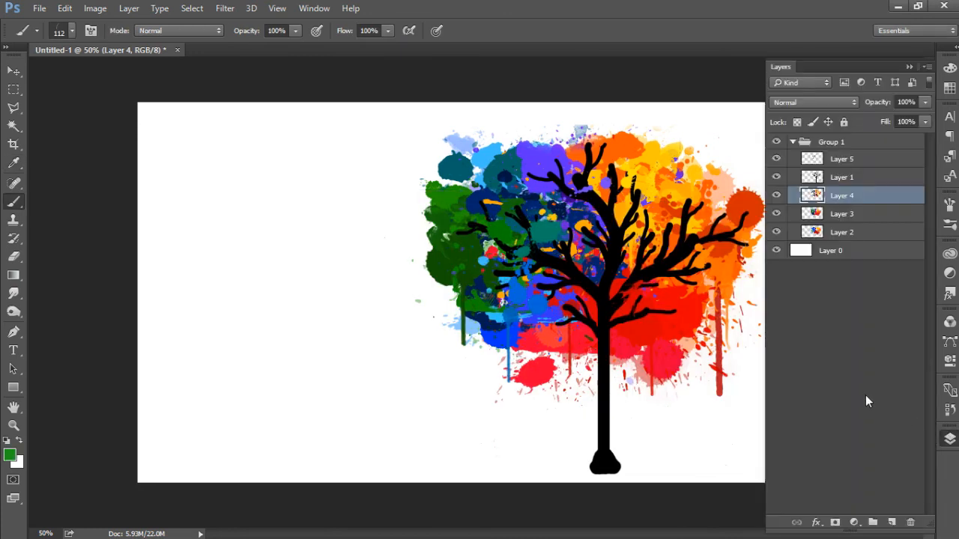
left_click(891, 522)
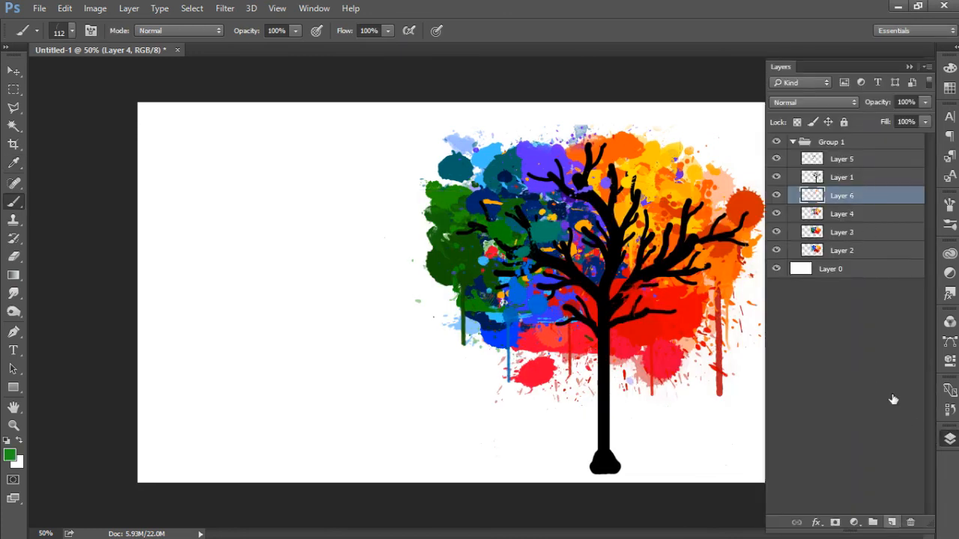
Step: Paint a low strip of green grass along the canvas's lower edge on both sides of the trunk, undoing the first, too high stroke
mouse_move(603, 463)
left_mouse_down()
mouse_move(85, 460)
mouse_move(133, 467)
mouse_move(796, 439)
left_mouse_up()
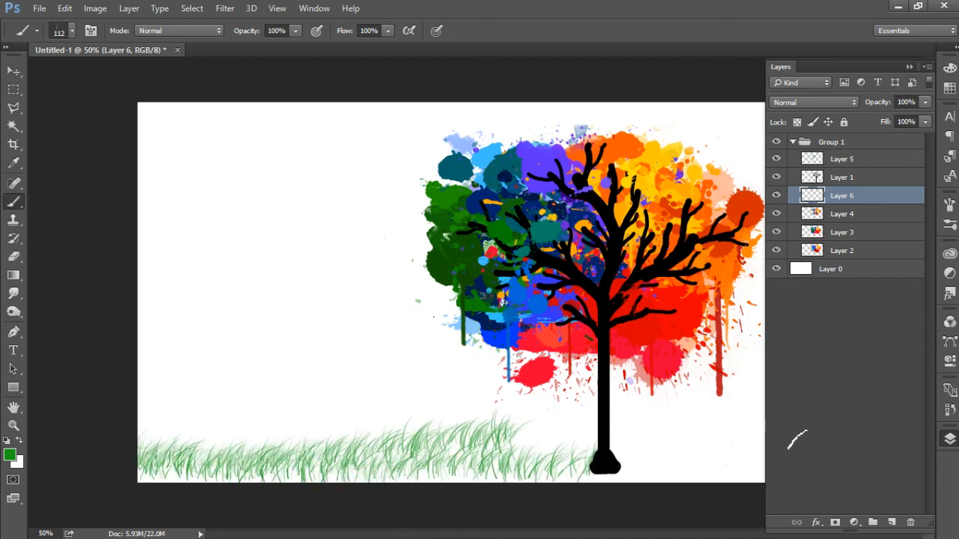
key("ctrl+z")
left_click(908, 67)
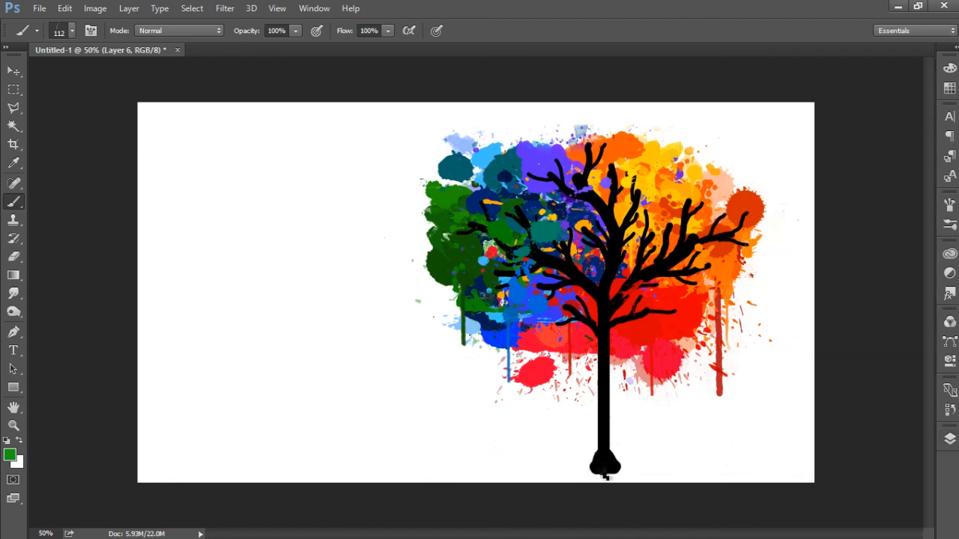
left_click_drag(592, 459, 816, 461)
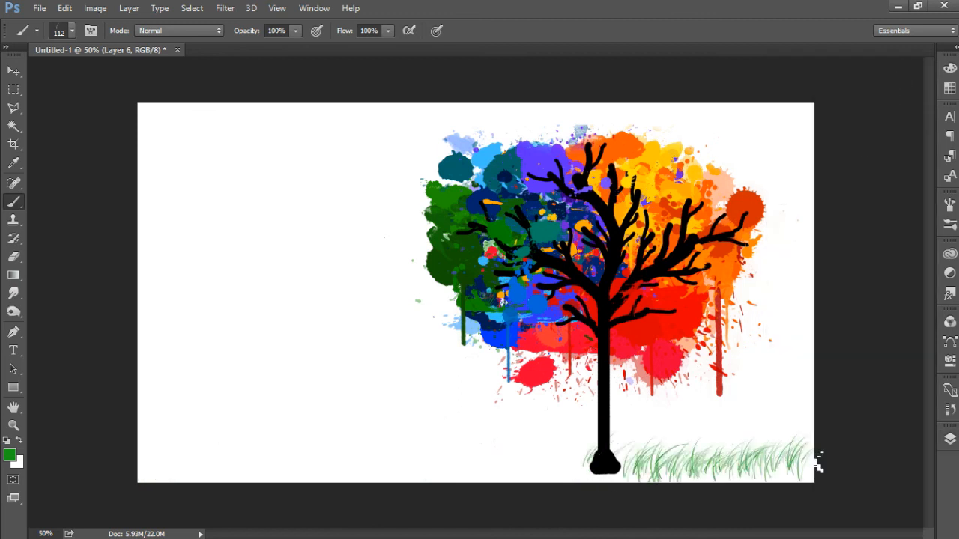
mouse_move(515, 470)
left_mouse_down()
mouse_move(282, 464)
mouse_move(182, 478)
mouse_move(145, 468)
mouse_move(137, 476)
mouse_move(130, 451)
left_mouse_up()
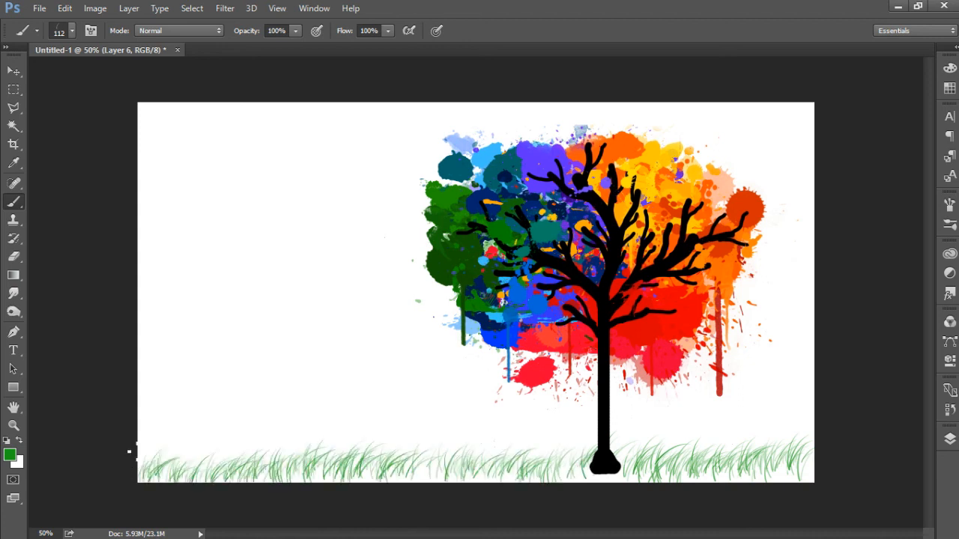
Step: Change the foreground to a darker green and paint a second pass of grass across the full width of the strip
left_click(12, 456)
left_click_drag(552, 299, 562, 330)
left_click(698, 228)
mouse_move(589, 452)
left_mouse_down()
mouse_move(388, 477)
mouse_move(160, 467)
left_mouse_up()
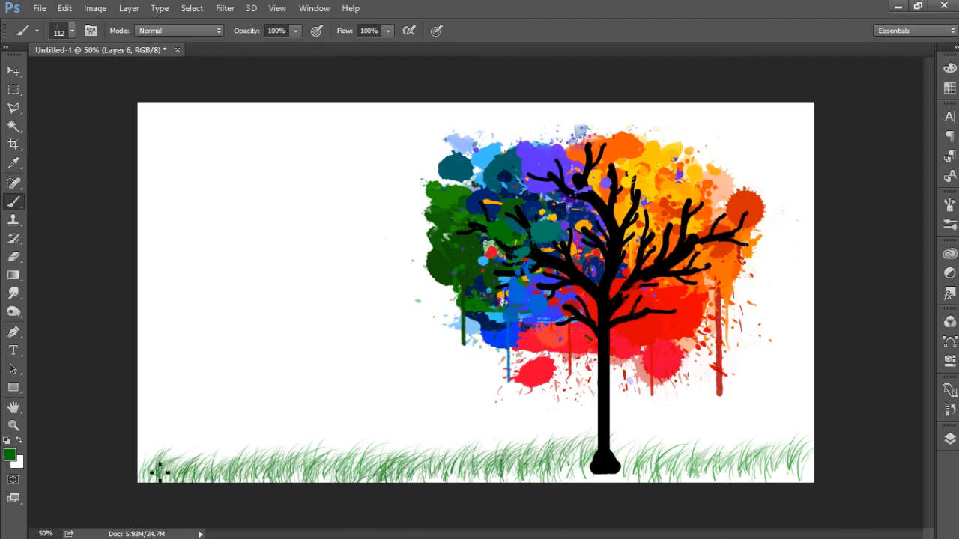
mouse_move(595, 483)
left_mouse_down()
mouse_move(614, 457)
mouse_move(739, 476)
mouse_move(814, 454)
left_mouse_up()
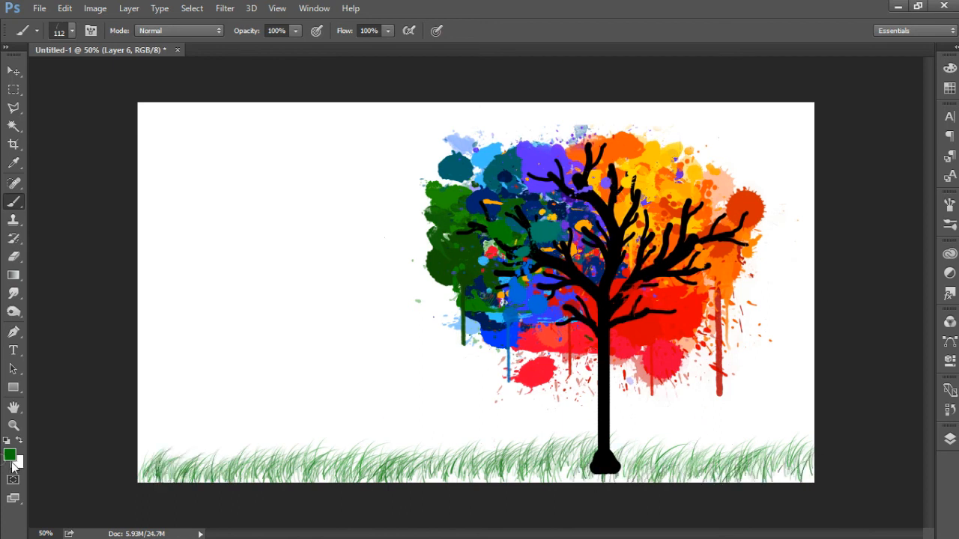
Step: Set the background colour to a lighter green and brush another pass across the strip to thicken the grass with mixed greens
left_click(17, 462)
left_click(600, 362)
left_click_drag(561, 298, 574, 286)
left_click(696, 227)
key("b")
mouse_move(636, 446)
left_mouse_down()
mouse_move(526, 463)
mouse_move(260, 458)
mouse_move(141, 457)
left_mouse_up()
mouse_move(638, 460)
left_mouse_down()
mouse_move(738, 474)
mouse_move(824, 462)
left_mouse_up()
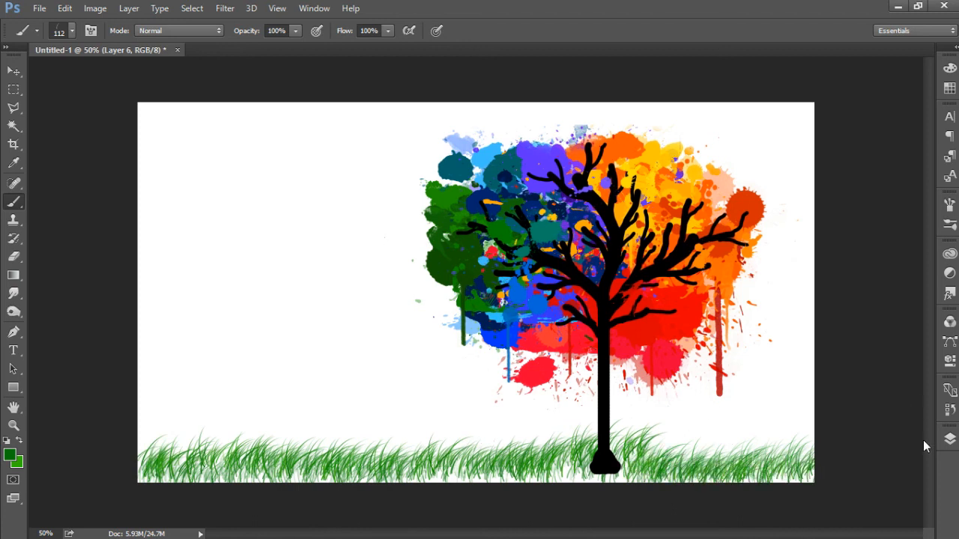
Step: Add a new layer directly above Layer 1 and paint grass blades over the base of the trunk
left_click(951, 439)
left_click(862, 178)
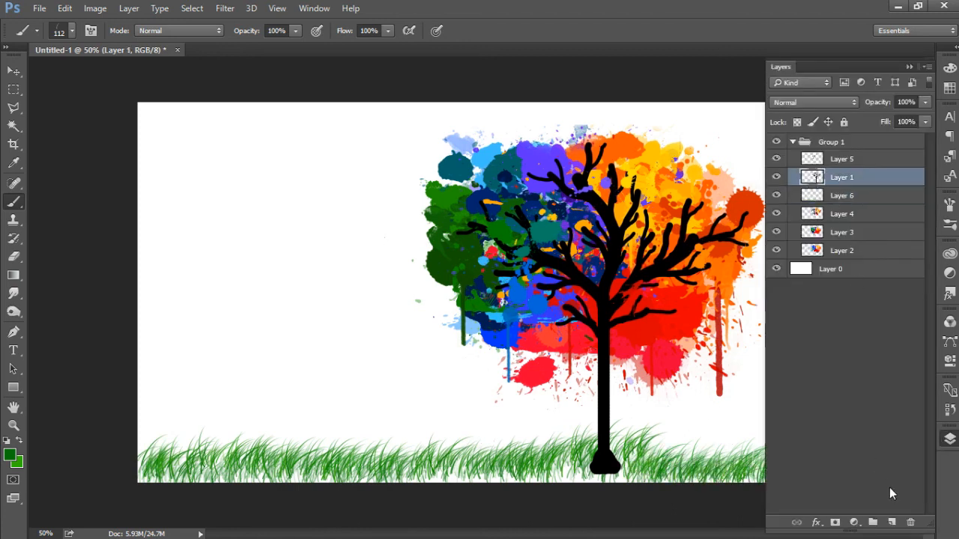
left_click(893, 521)
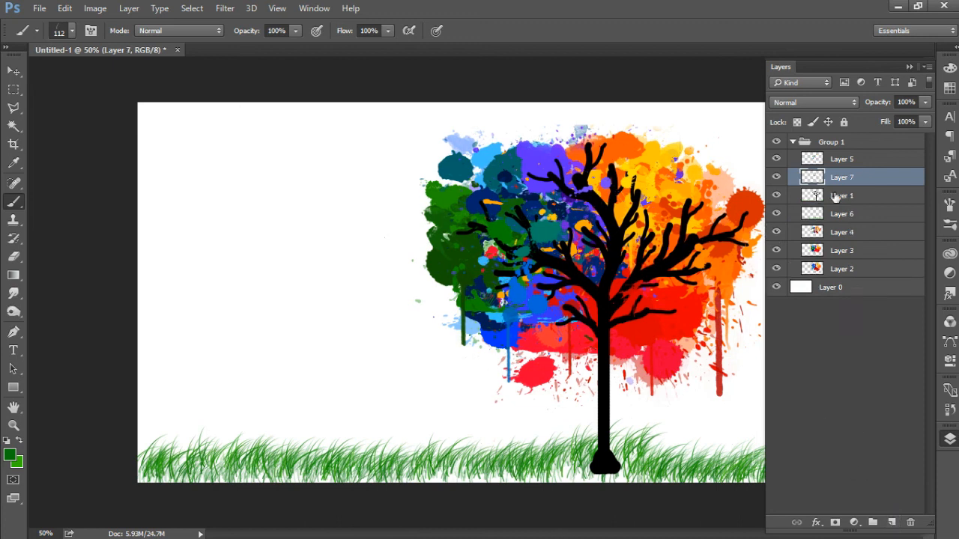
mouse_move(602, 465)
left_mouse_down()
mouse_move(587, 464)
mouse_move(628, 467)
left_mouse_up()
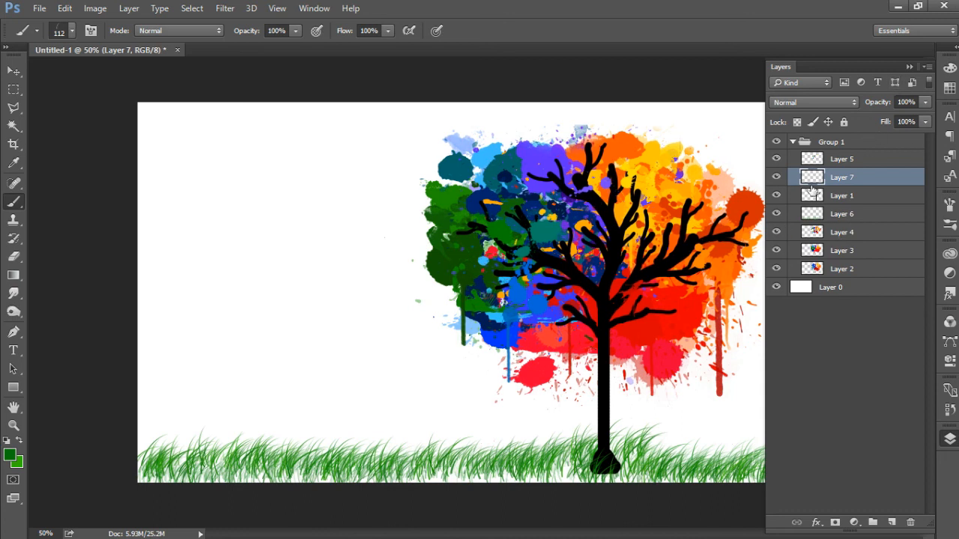
Step: Select the white background Layer 0 and activate the Gradient tool, after briefly switching to the Paint Bucket
left_click(852, 292)
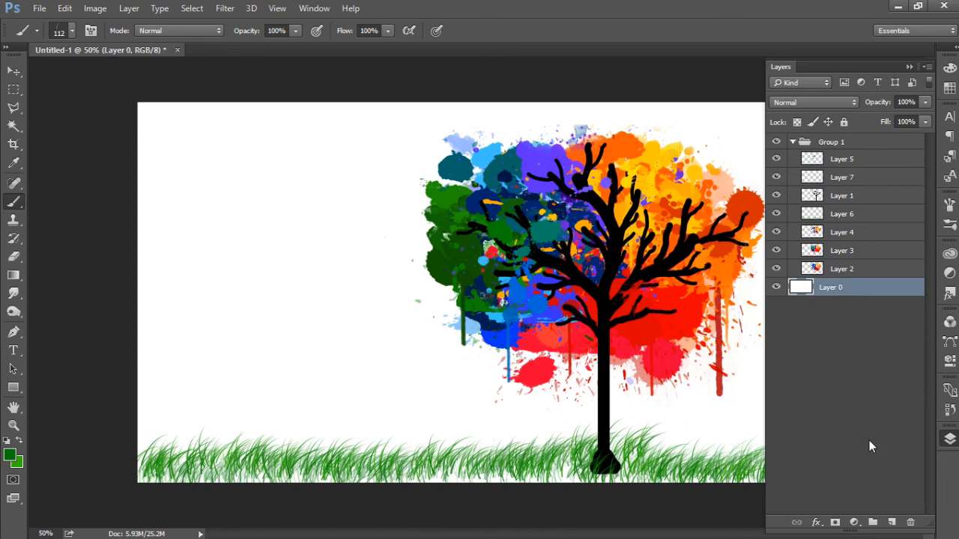
left_click(15, 278)
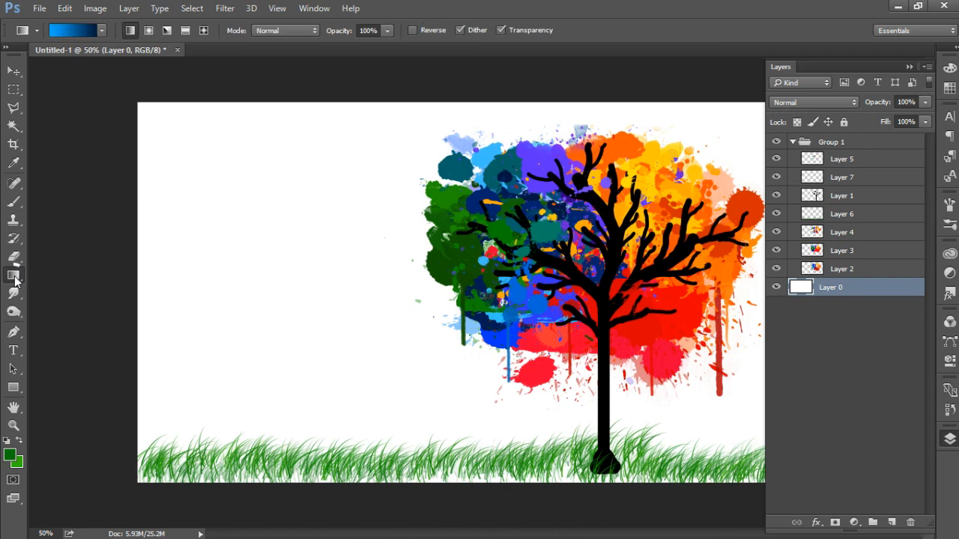
right_click(14, 277)
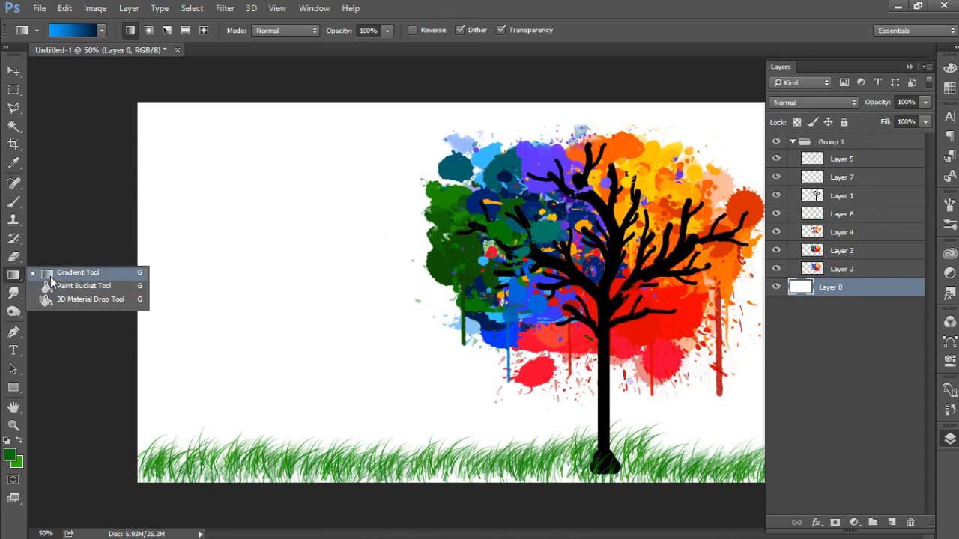
left_click(56, 286)
left_click(14, 277)
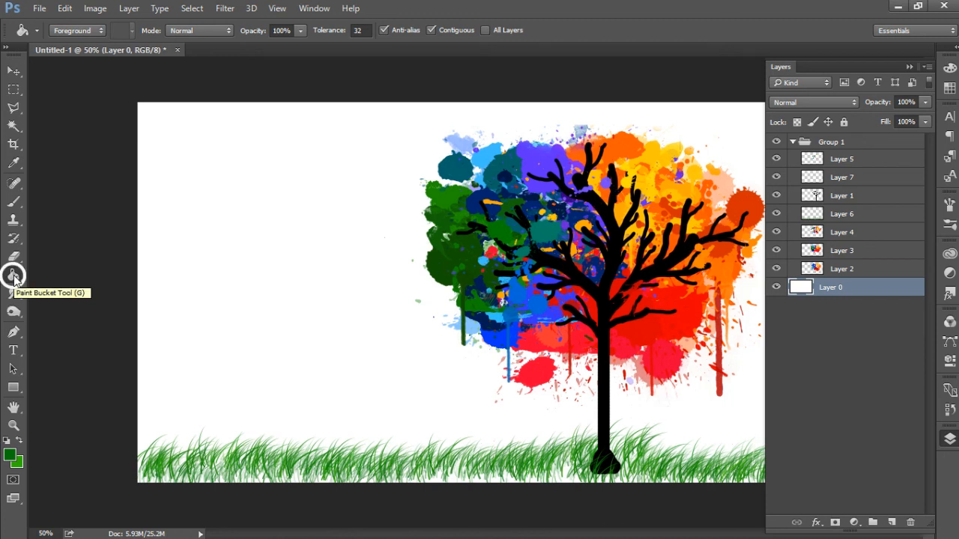
left_click(15, 278)
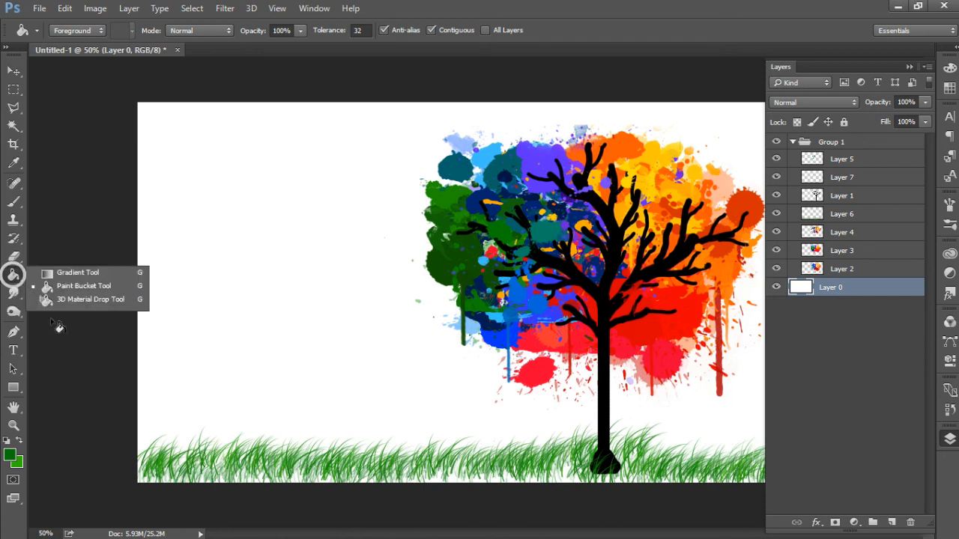
left_click(50, 274)
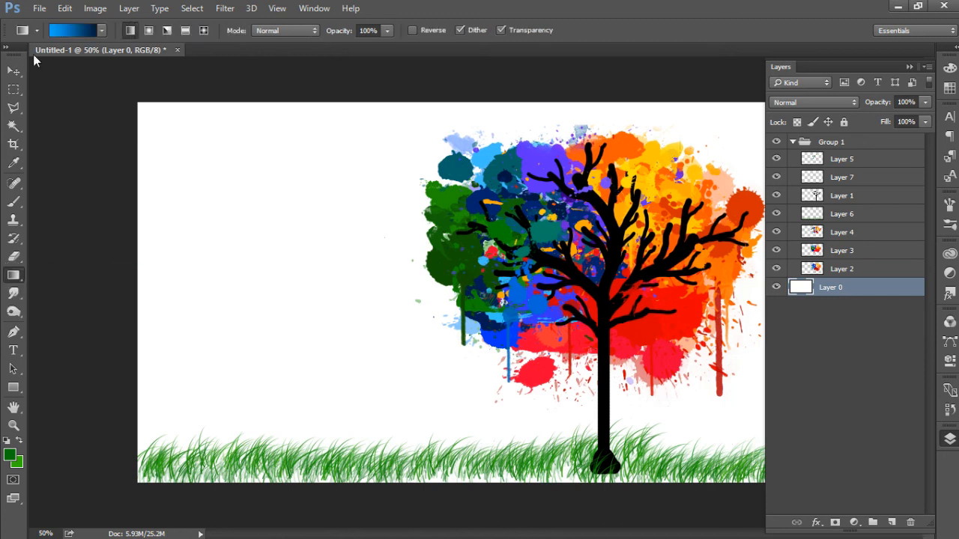
Step: Open the gradient for editing and set its starting colour stop to pale peach, ffe8d4
left_click(57, 31)
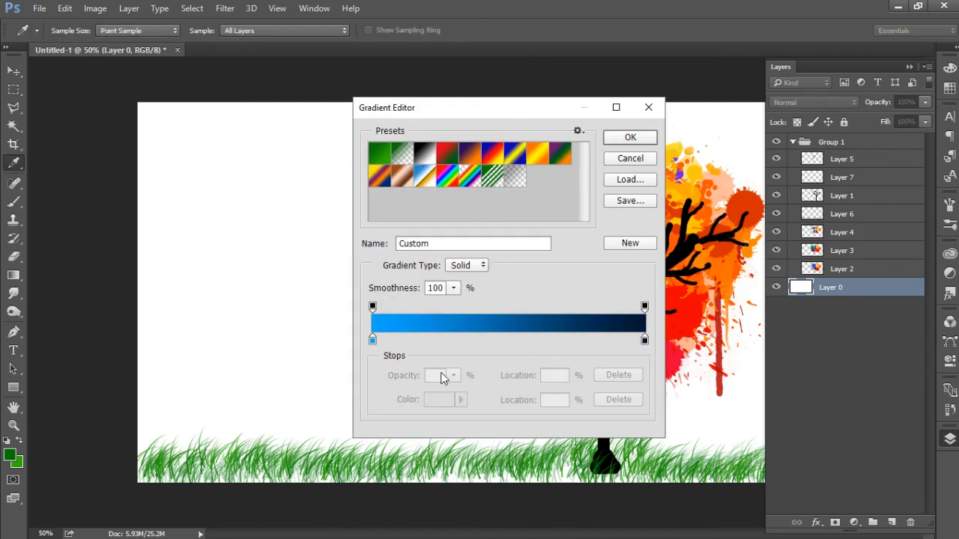
left_click(372, 341)
left_click(439, 399)
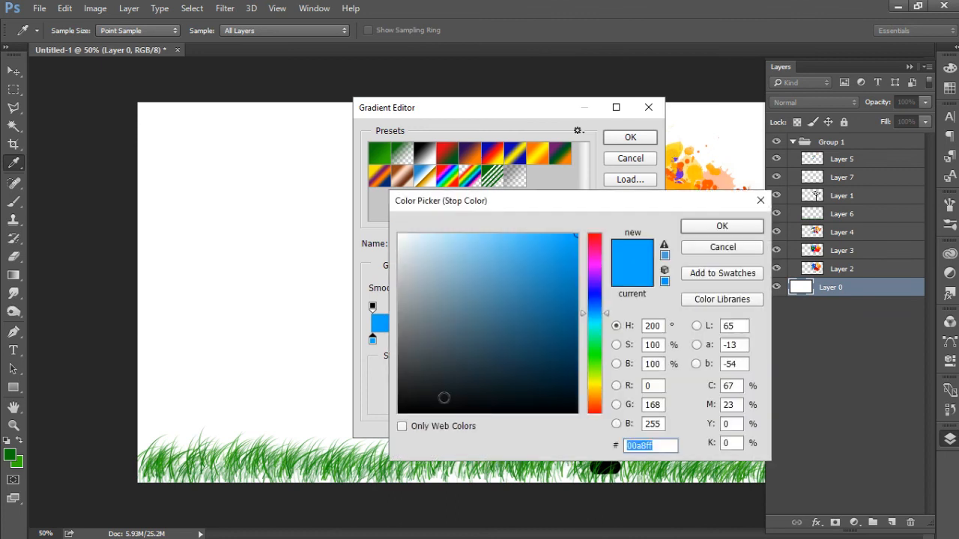
left_click(593, 400)
left_click_drag(449, 238, 429, 220)
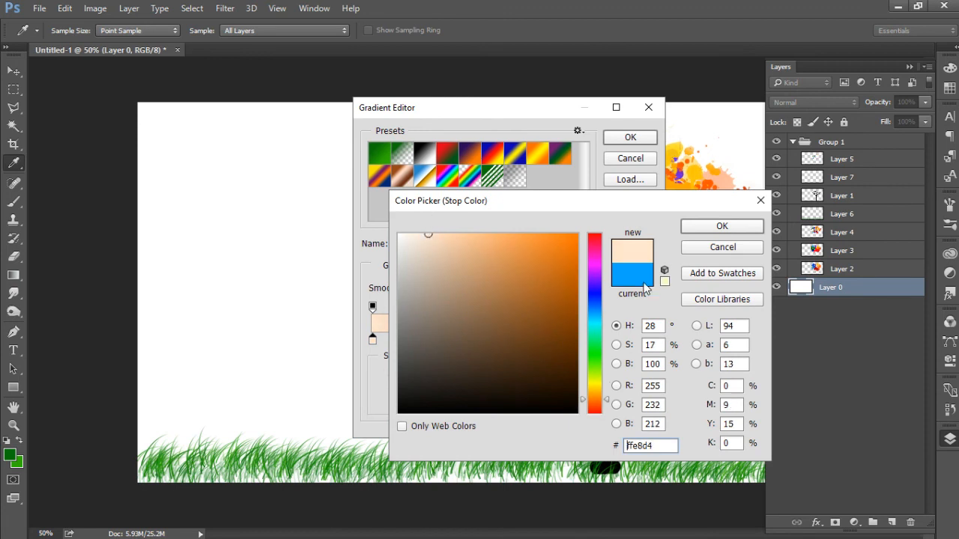
left_click(704, 231)
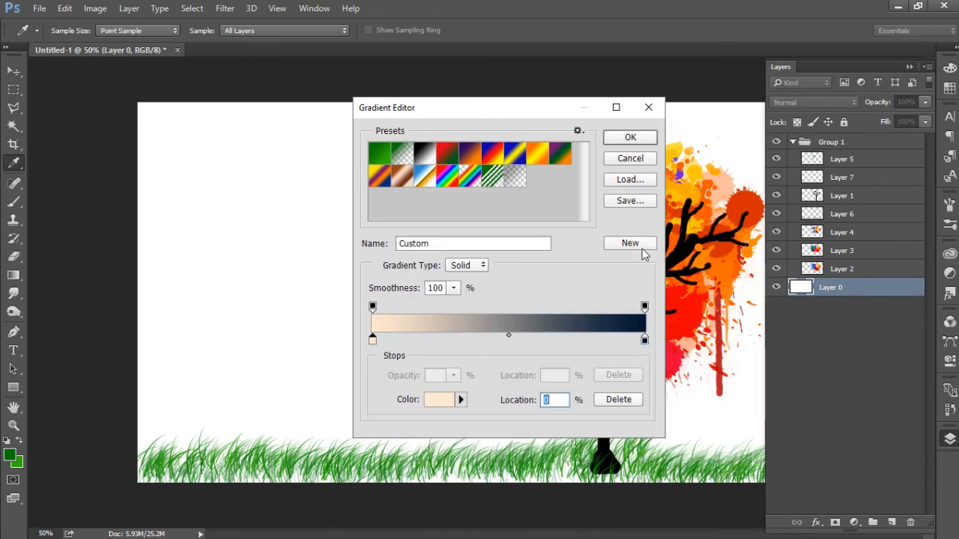
Step: Set the gradient's colour stop at 100% to pale blue, d0ebff, and accept the edited gradient
left_click(646, 341)
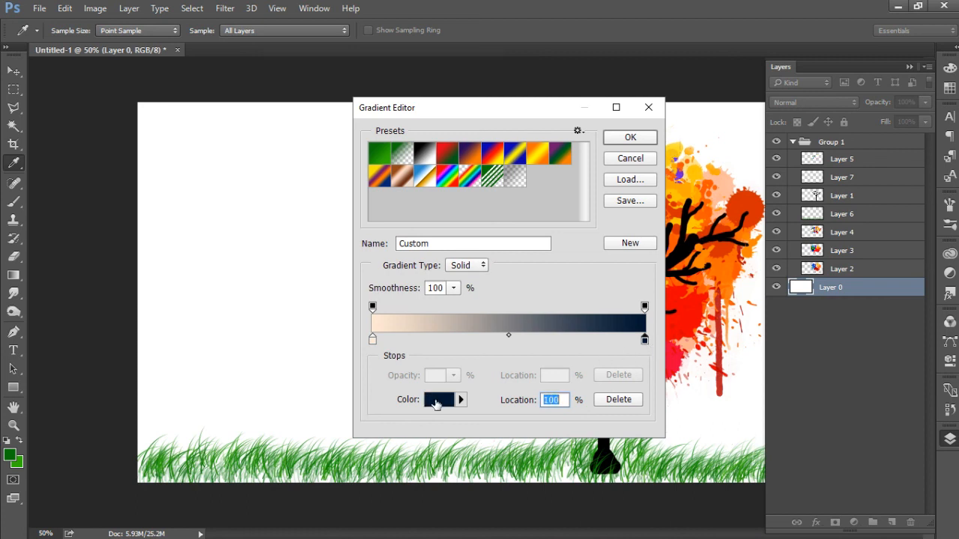
left_click(438, 400)
left_click(592, 310)
left_click_drag(483, 257, 431, 219)
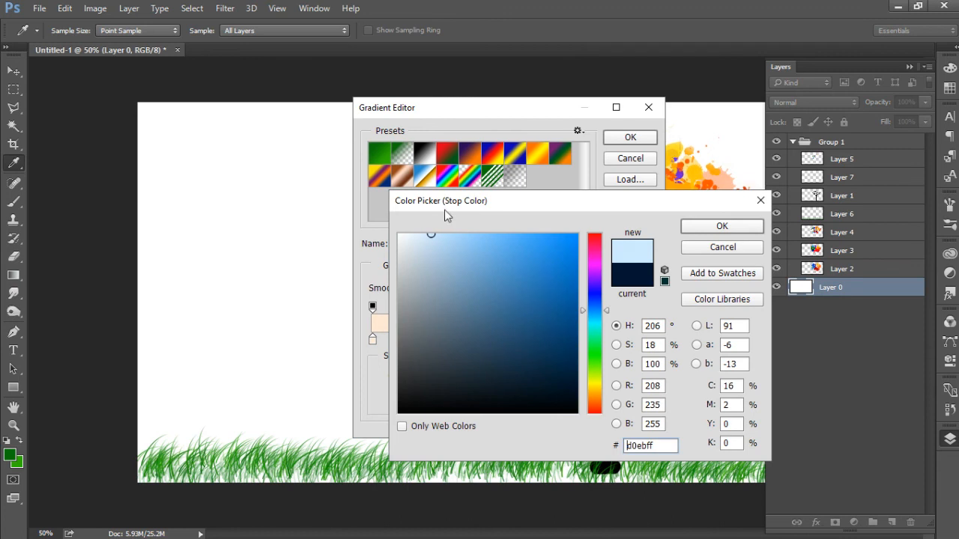
left_click(715, 227)
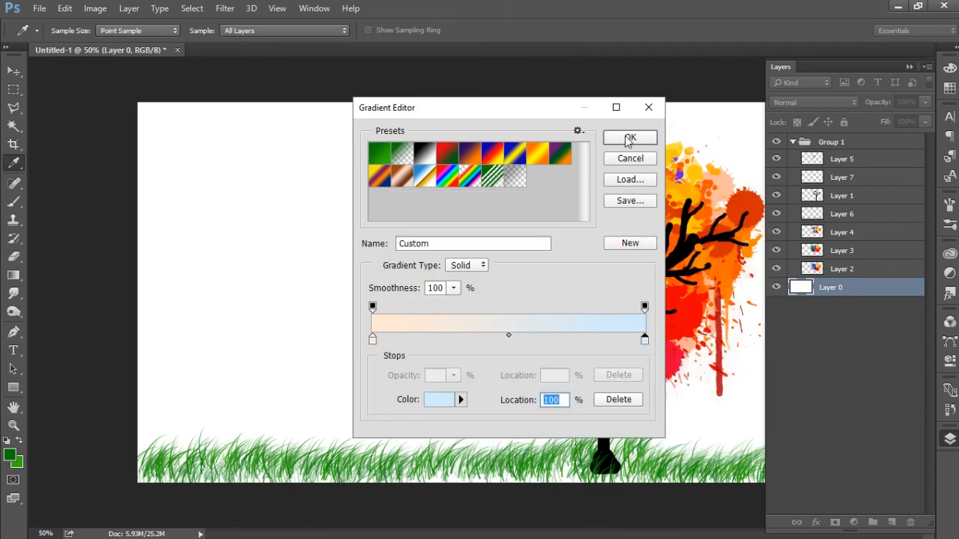
left_click(630, 140)
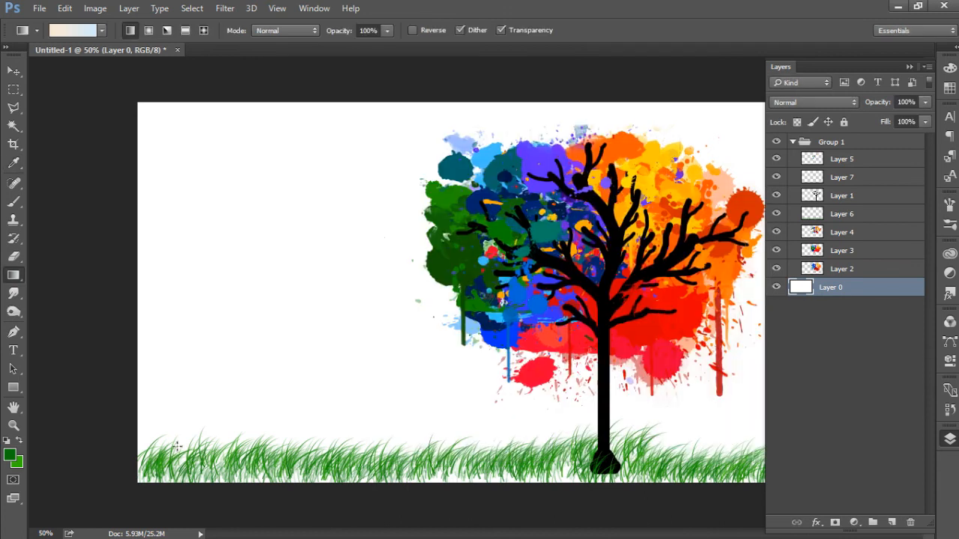
Step: Fill Layer 0 with the linear peach-to-blue gradient diagonally from the canvas's lower-left corner to its upper-right corner
left_click_drag(559, 258, 828, 97)
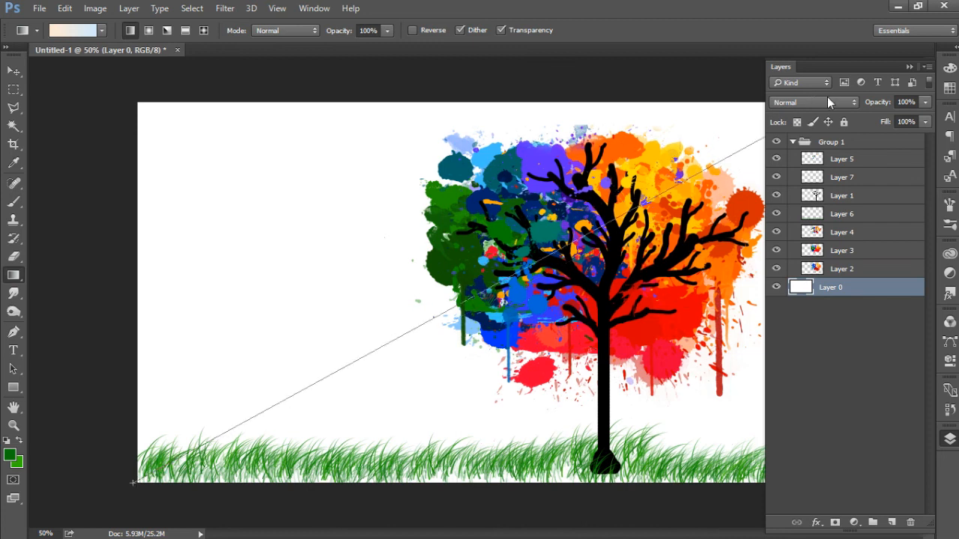
left_click_drag(828, 136, 830, 160)
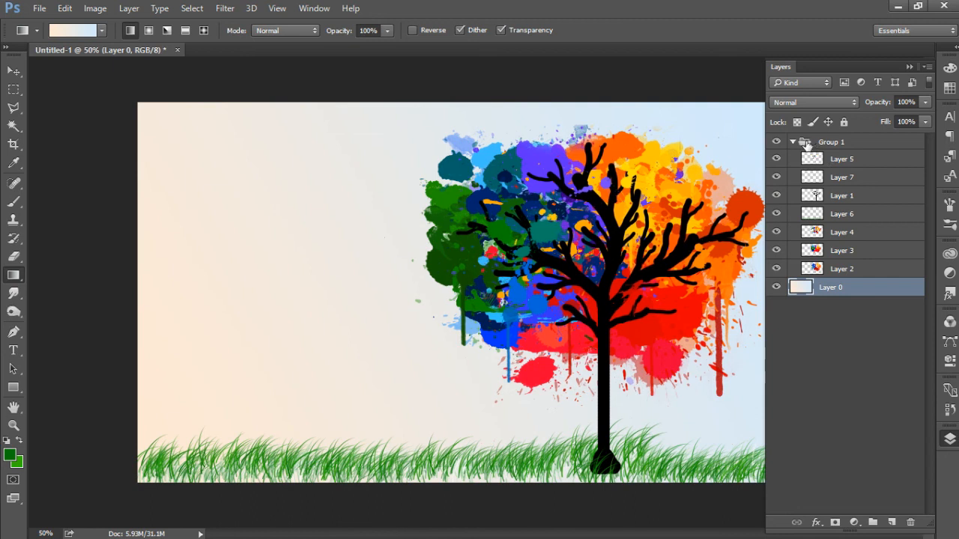
left_click(908, 65)
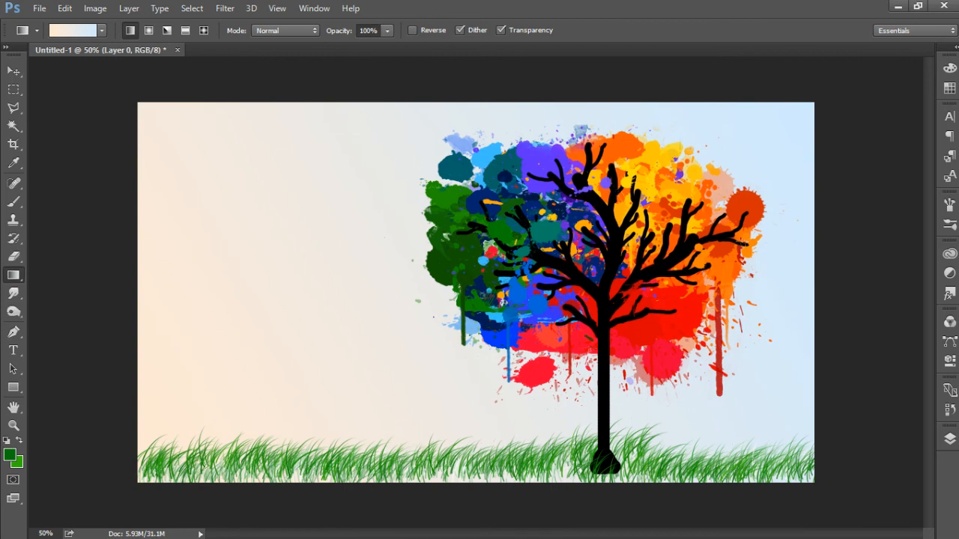
Step: Add a new empty layer above Layer 5 inside Group 1
left_click(950, 439)
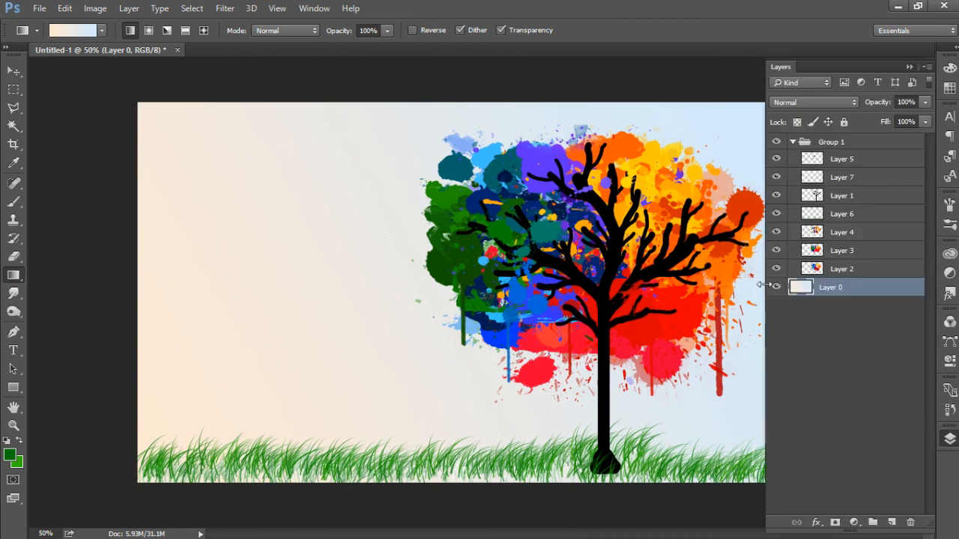
left_click(855, 160)
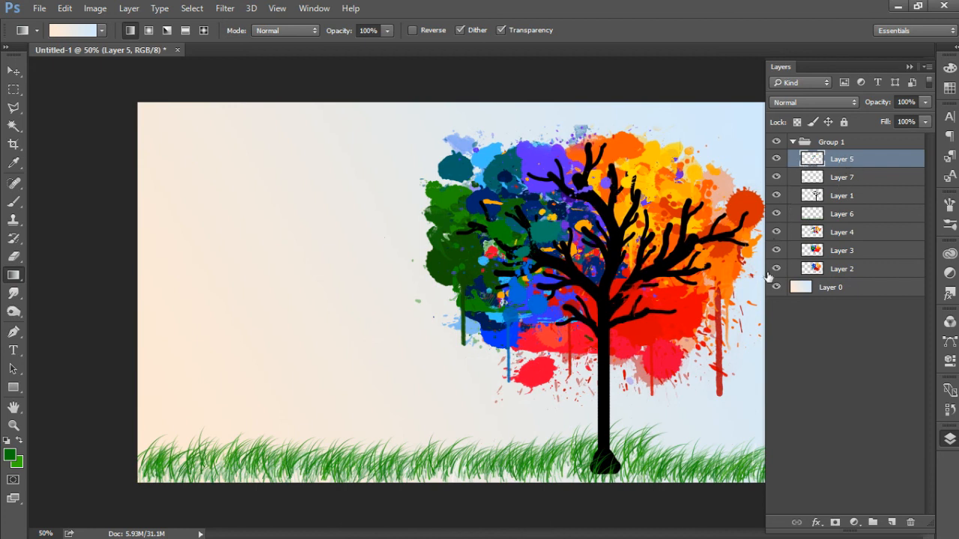
left_click(891, 522)
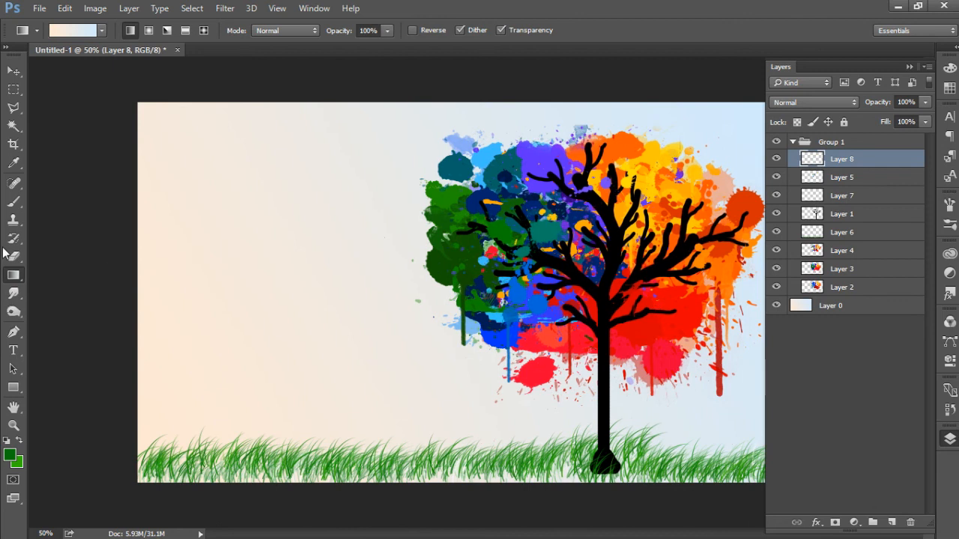
Step: Activate the Type tool and set its text colour to light grey, d6d6d6
left_click(13, 350)
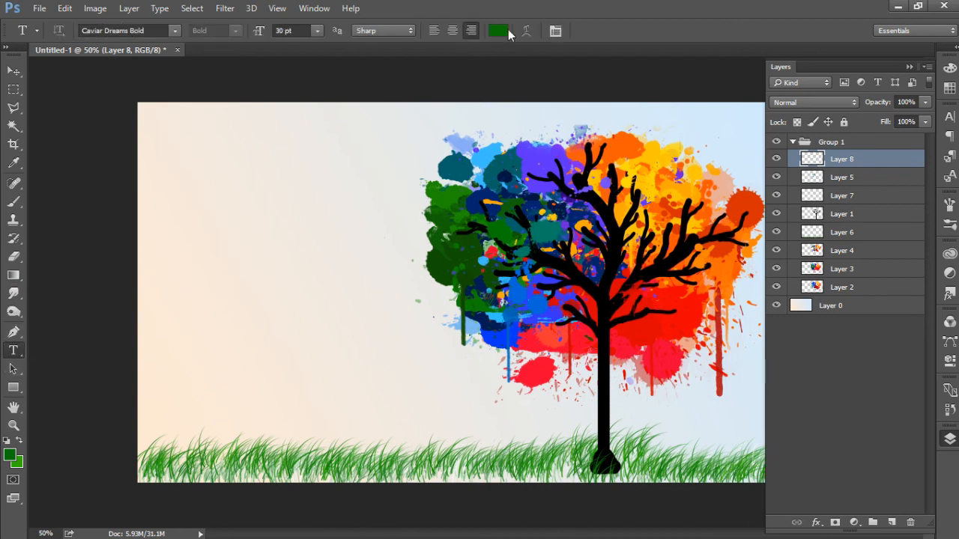
left_click(496, 30)
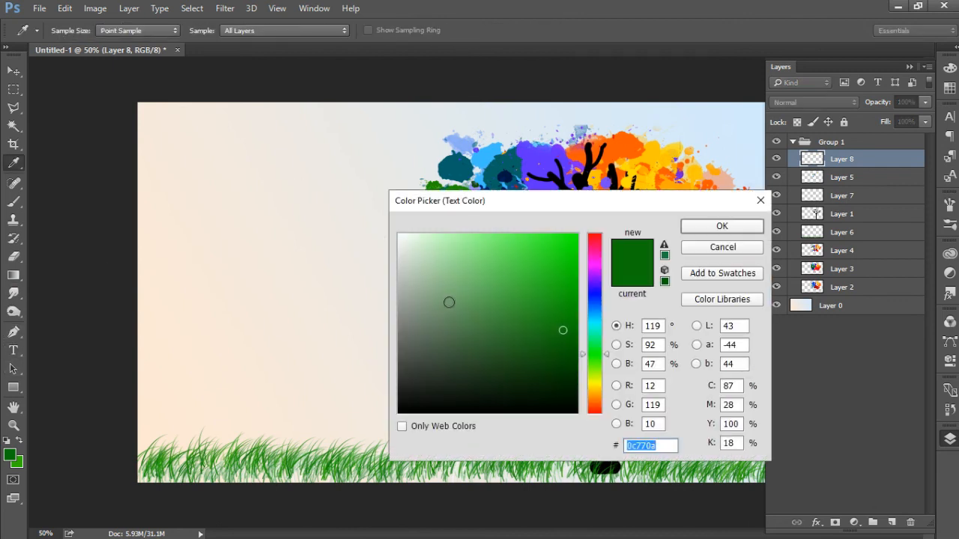
mouse_move(429, 265)
left_mouse_down()
mouse_move(395, 253)
mouse_move(392, 265)
left_mouse_up()
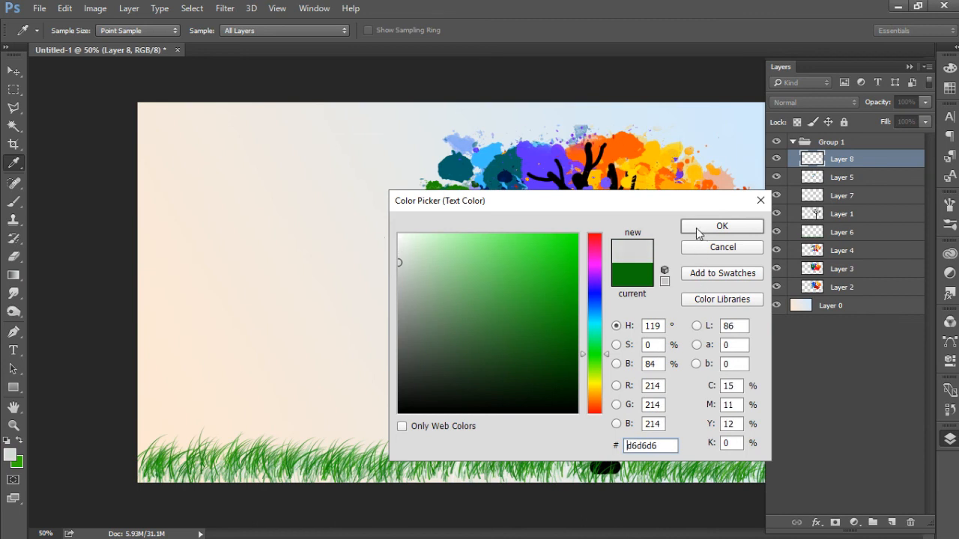
left_click(697, 229)
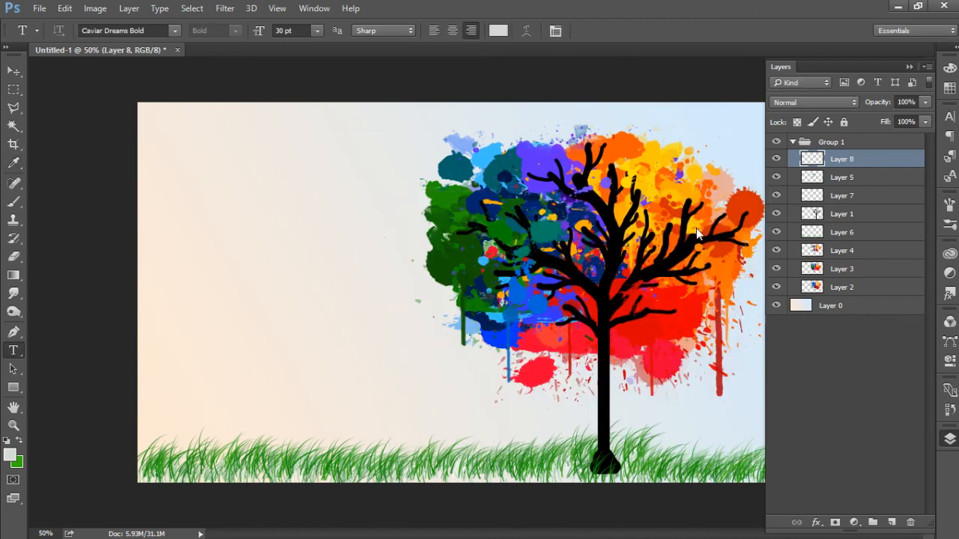
Step: Write "Life is" in 30 pt Caviar Dreams Bold and position it in the empty background beside the tree
left_click(218, 240)
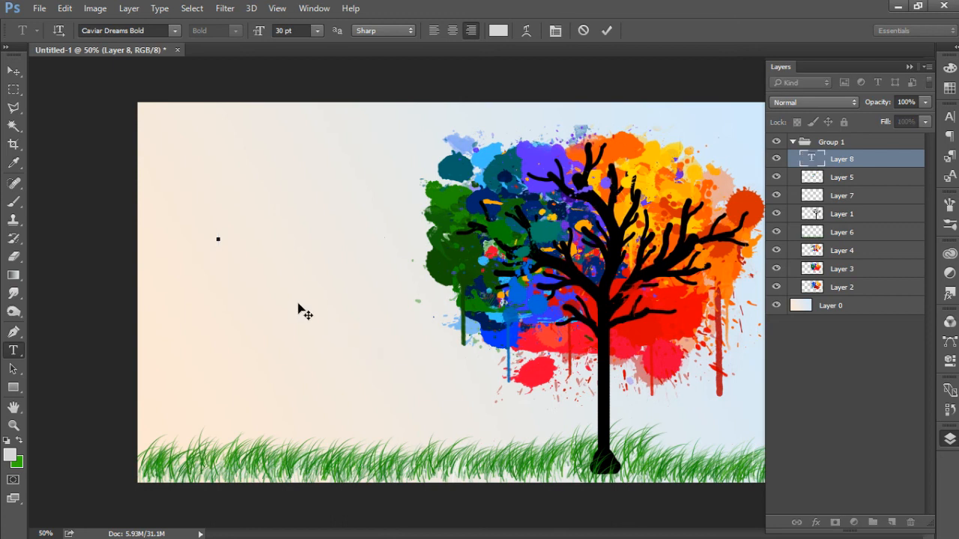
type("Life")
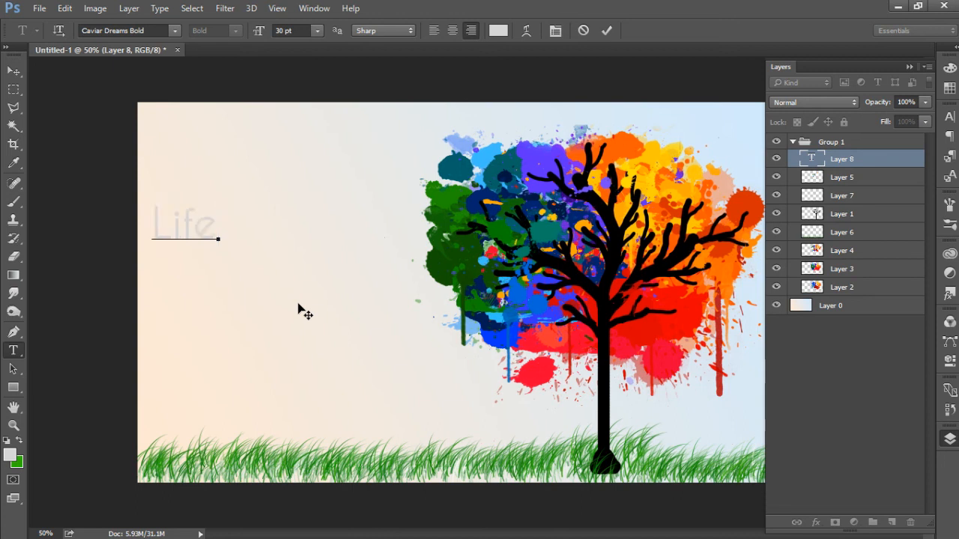
type(" is")
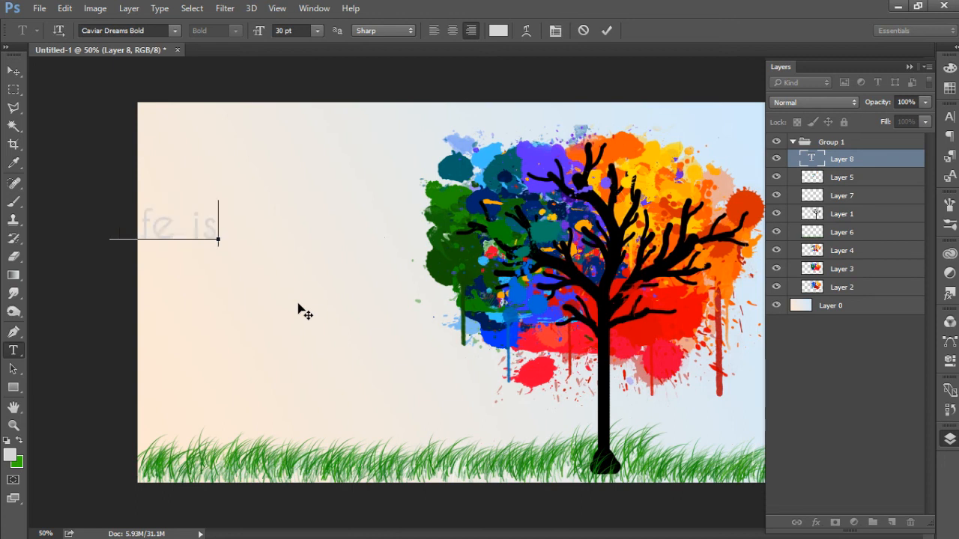
left_click(607, 30)
left_click_drag(253, 241, 279, 261)
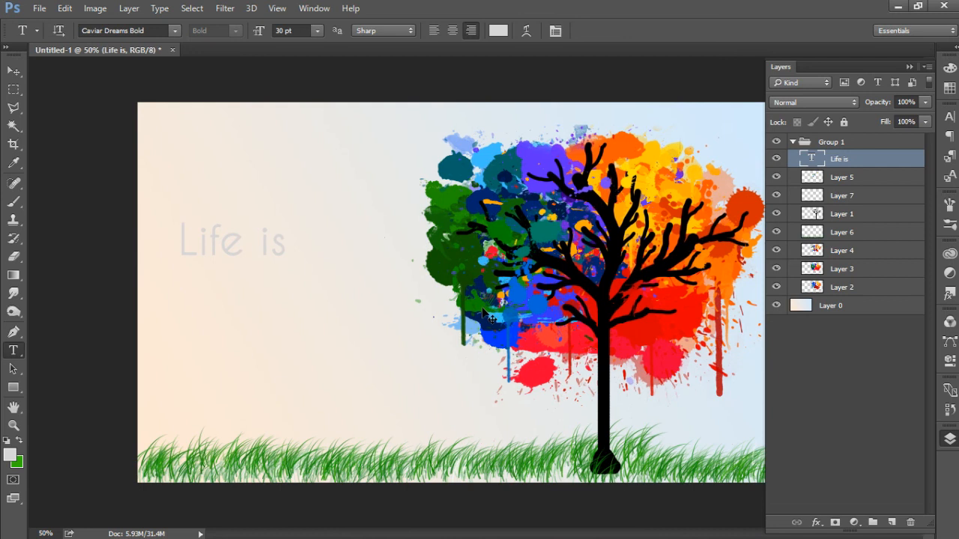
Step: Scale the "Life is" text up proportionally to about 157% and apply the transform
key("ctrl+t")
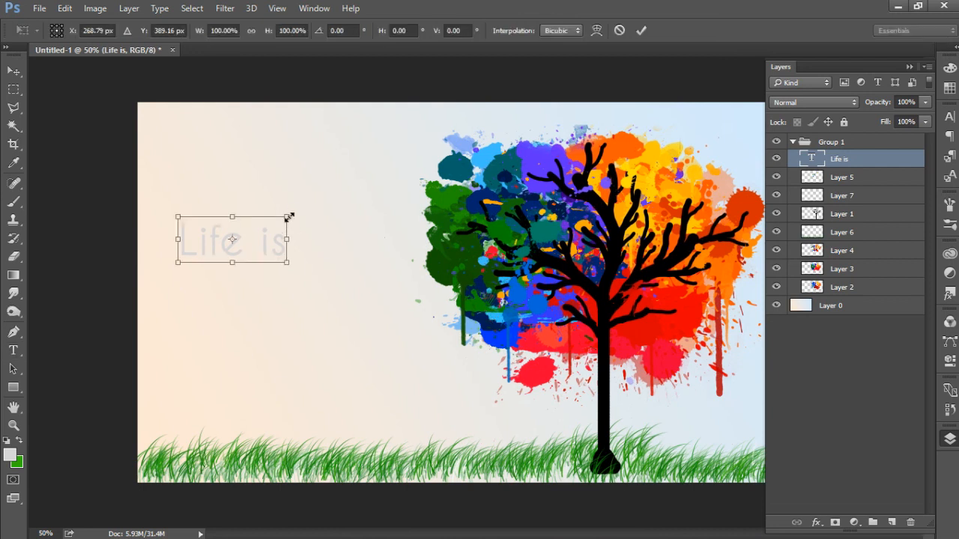
right_click(313, 203)
left_click_drag(287, 217, 349, 188)
left_click(642, 32)
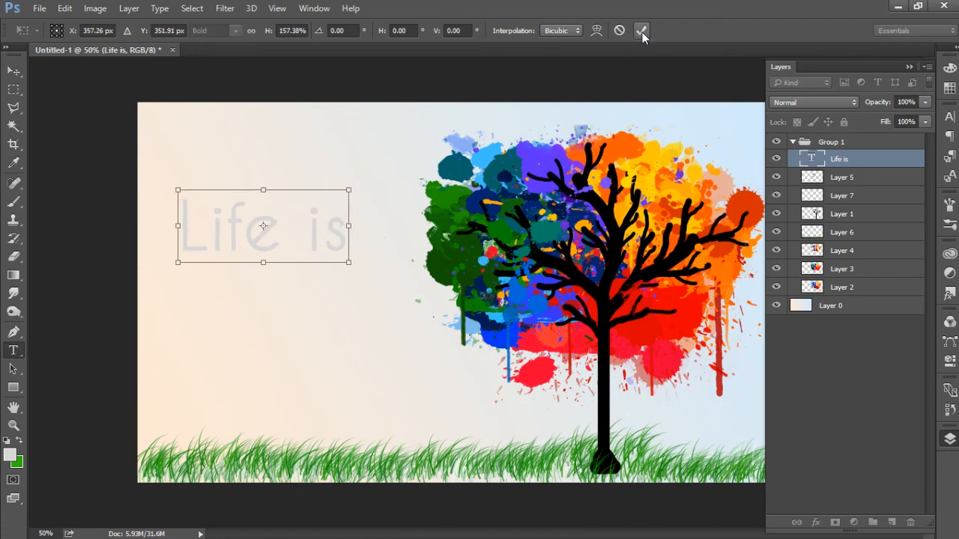
Step: Duplicate the "Life is" text layer, place the copy directly beneath the original, and replace its text with "Color"
left_click_drag(839, 159, 891, 522)
left_click_drag(307, 217, 307, 285)
left_click_drag(182, 302, 335, 320)
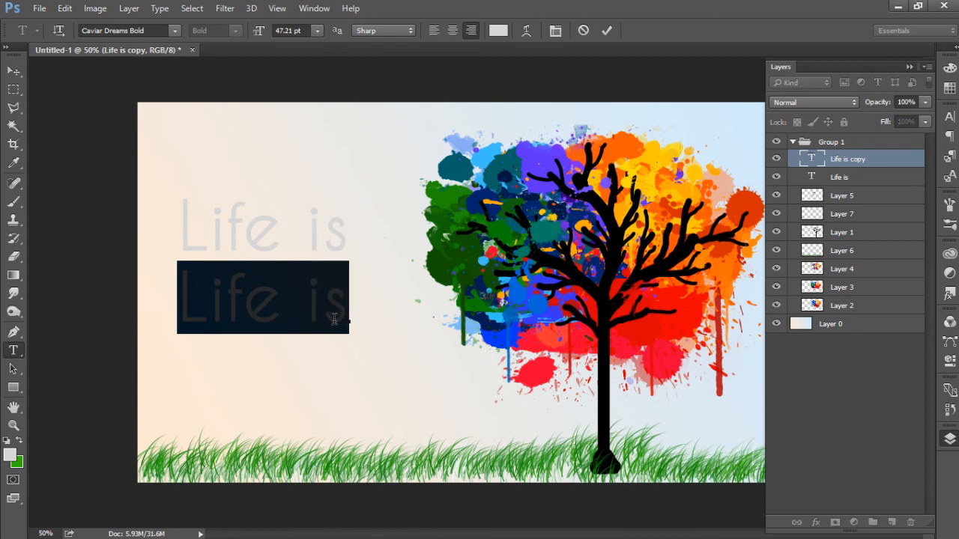
type("Color")
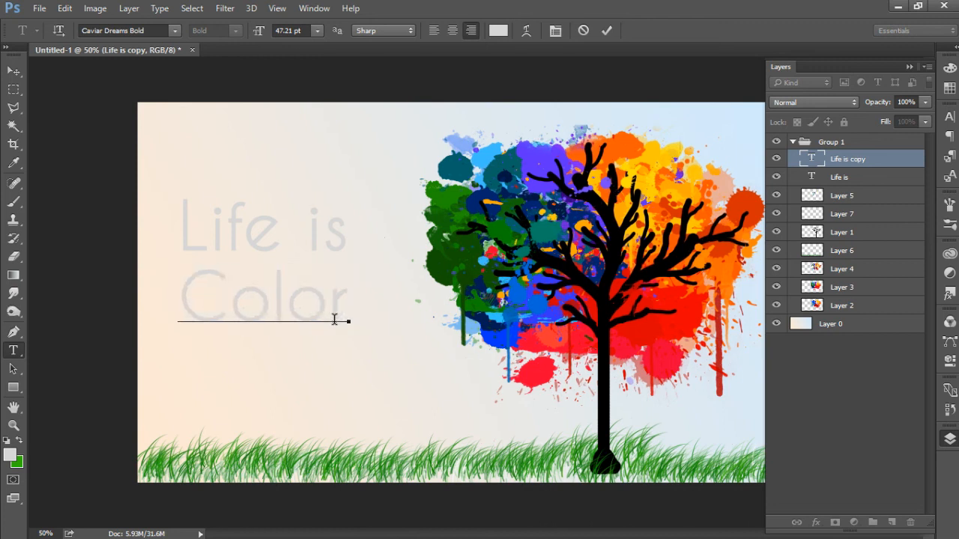
left_click(608, 31)
key("ctrl")
mouse_move(283, 315)
left_mouse_down()
mouse_move(276, 307)
mouse_move(285, 317)
left_mouse_up()
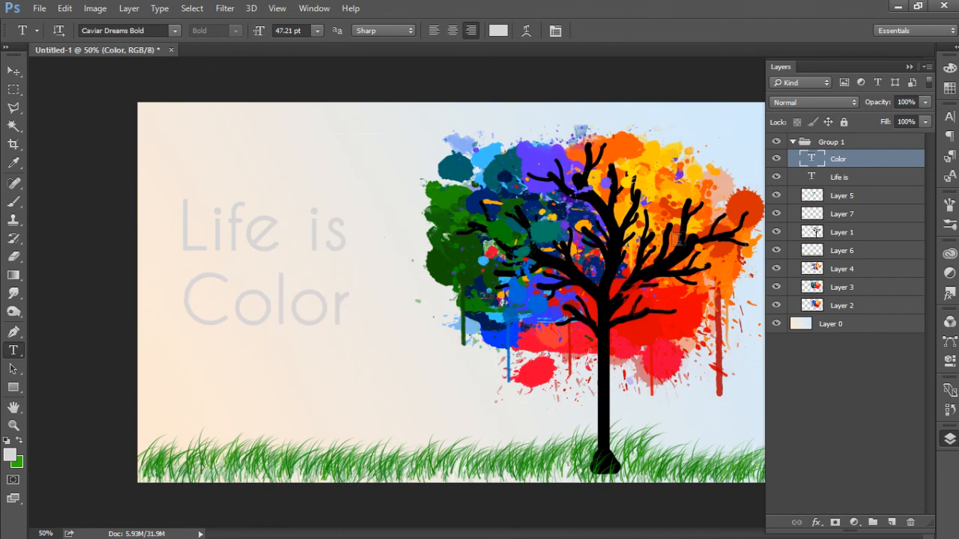
Step: Open the blending options of the "Life is" layer and enable an Inner Shadow, showing its settings
left_click(866, 179)
left_click(867, 177)
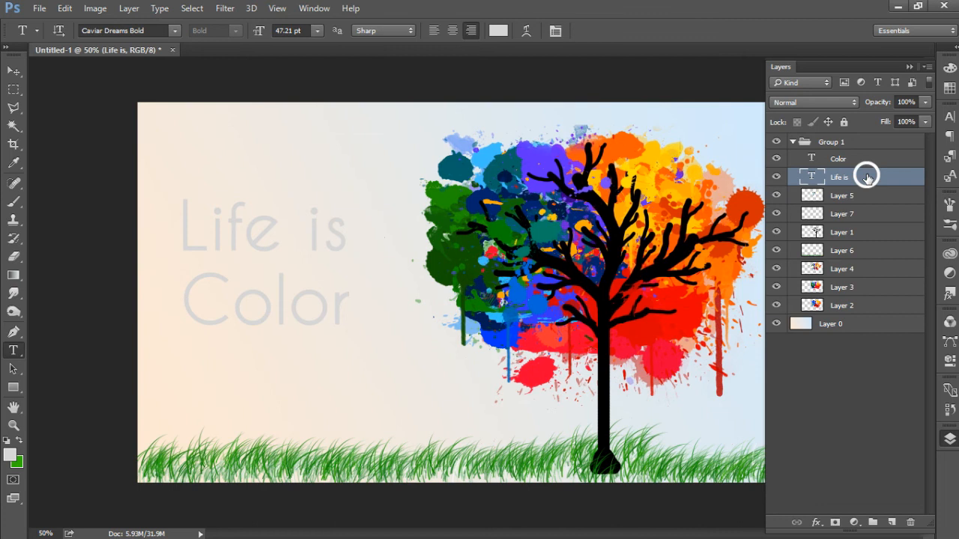
right_click(867, 177)
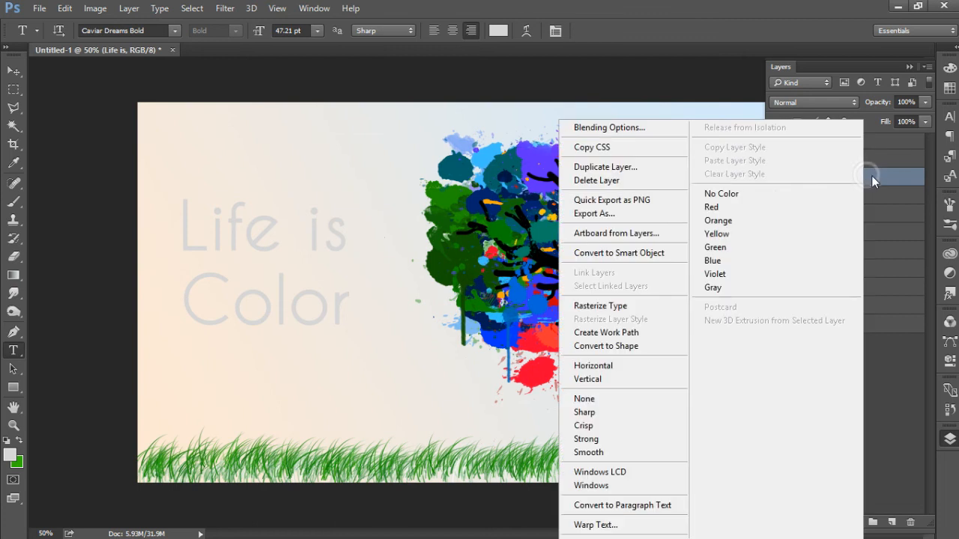
left_click(658, 129)
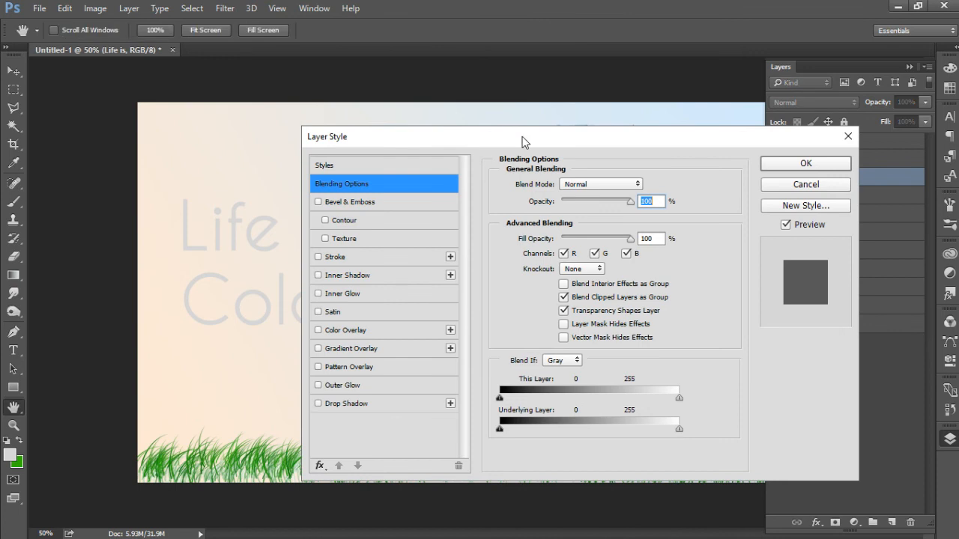
left_click_drag(485, 138, 619, 133)
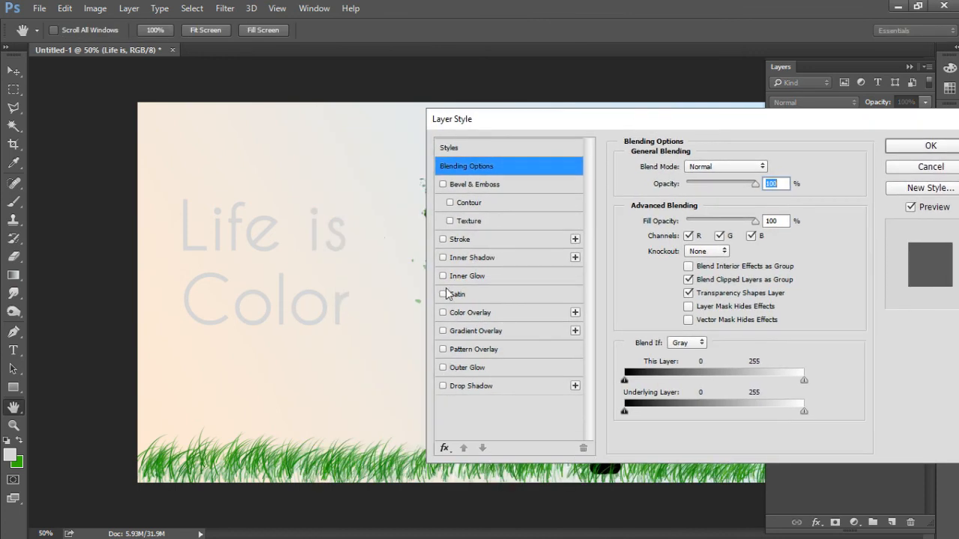
left_click(443, 257)
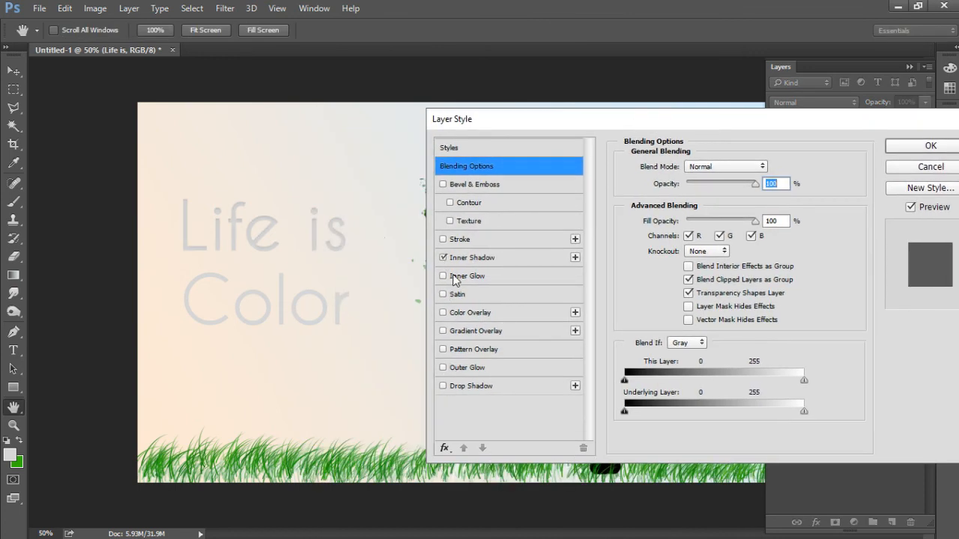
left_click(506, 261)
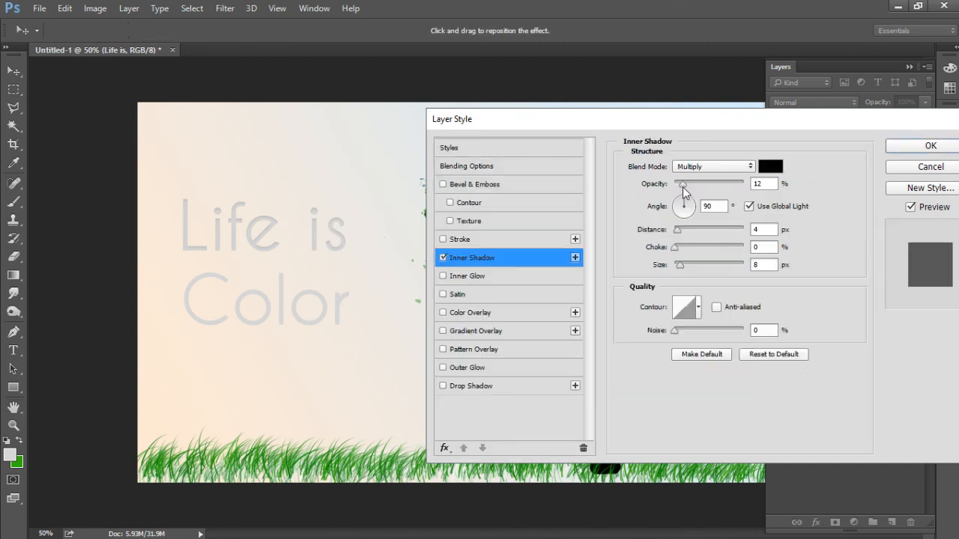
Step: Set the Inner Shadow's opacity to 24% and apply the layer style
left_click(683, 188)
left_click_drag(683, 185, 691, 185)
left_click_drag(678, 124, 589, 136)
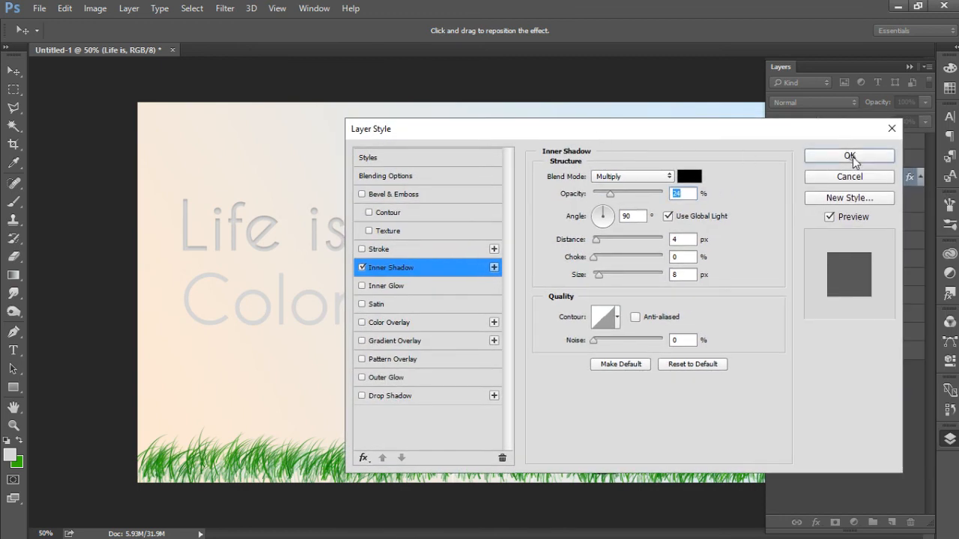
left_click(853, 156)
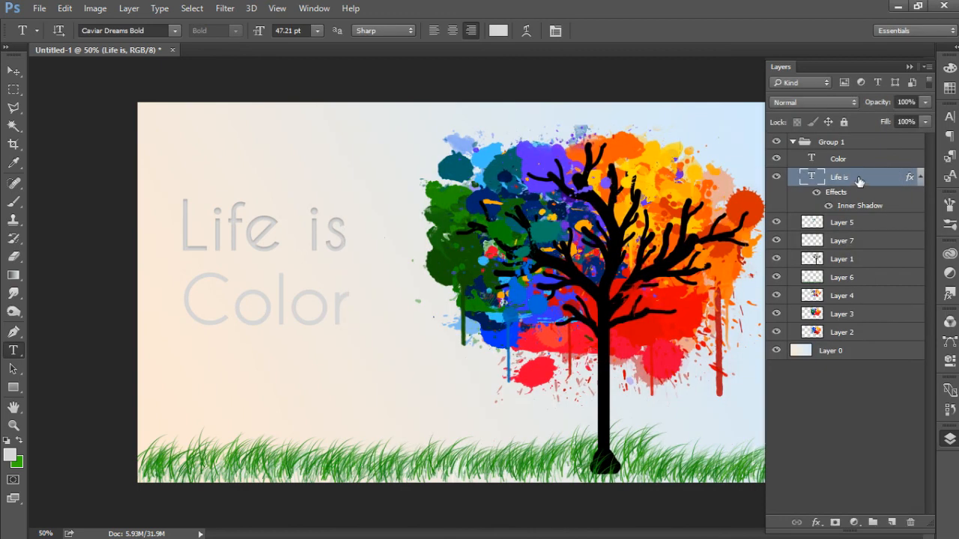
Step: Copy the layer style from the "Life is" layer and paste it onto the "Color" layer
right_click(858, 178)
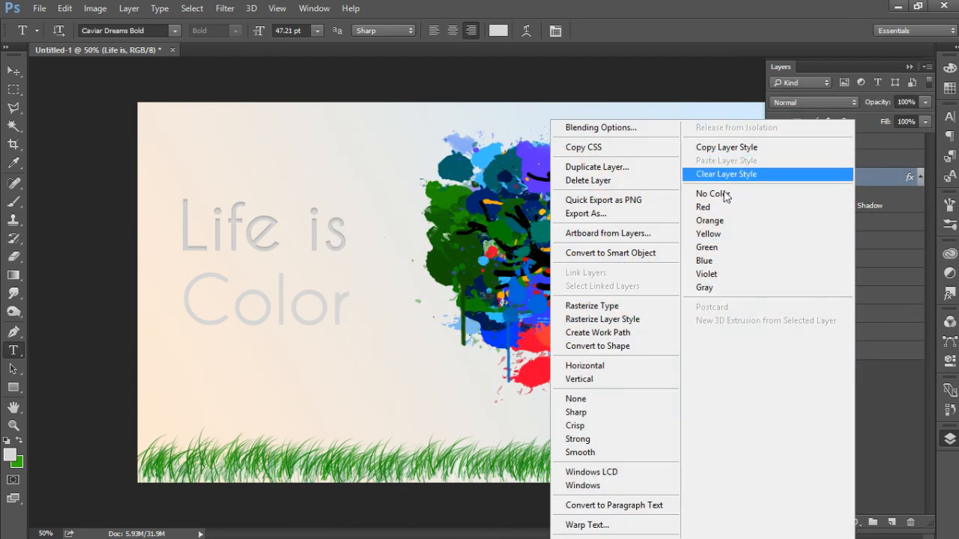
left_click(718, 148)
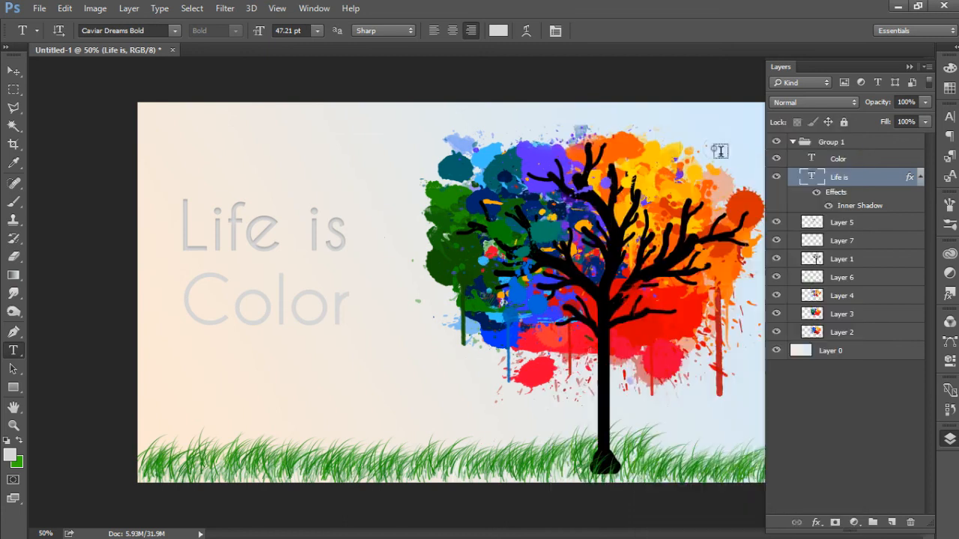
left_click(862, 164)
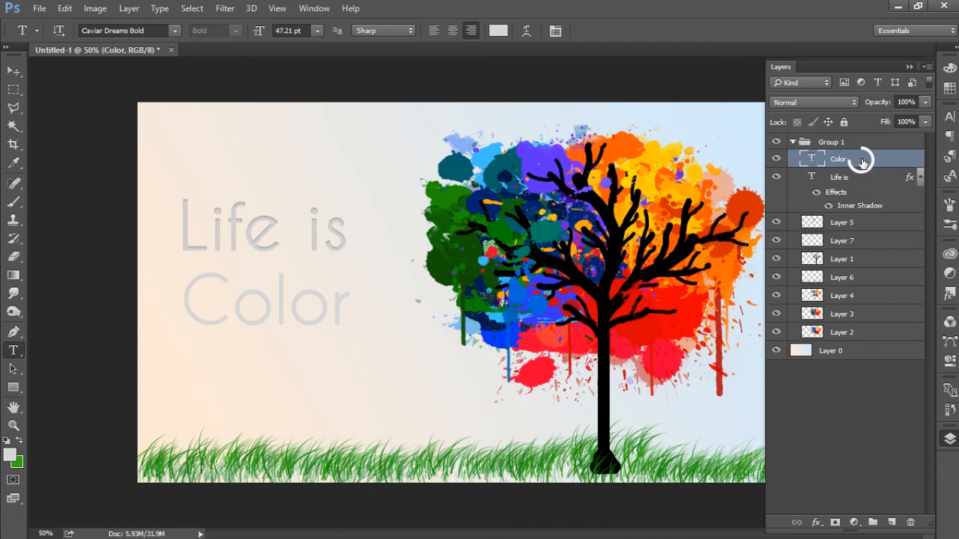
right_click(859, 159)
left_click(766, 161)
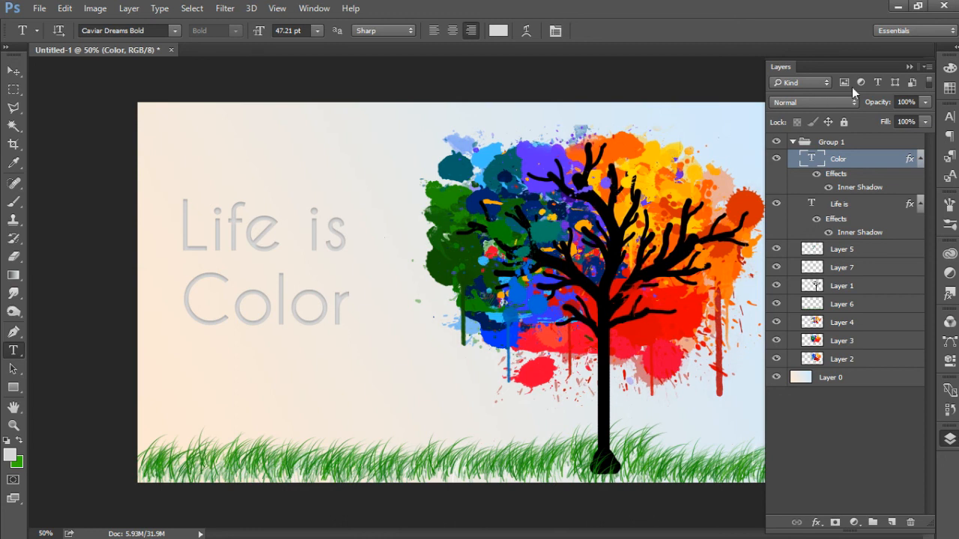
left_click(909, 67)
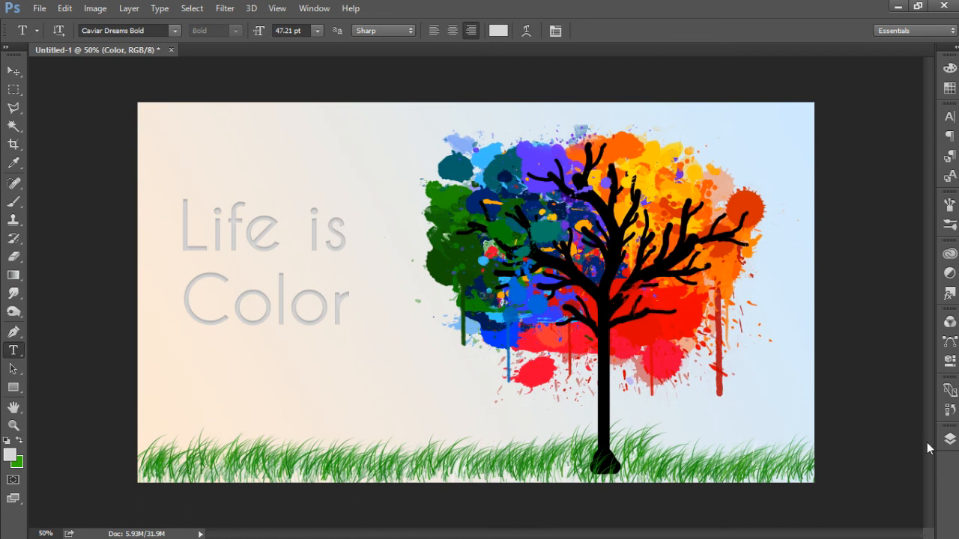
left_click(950, 439)
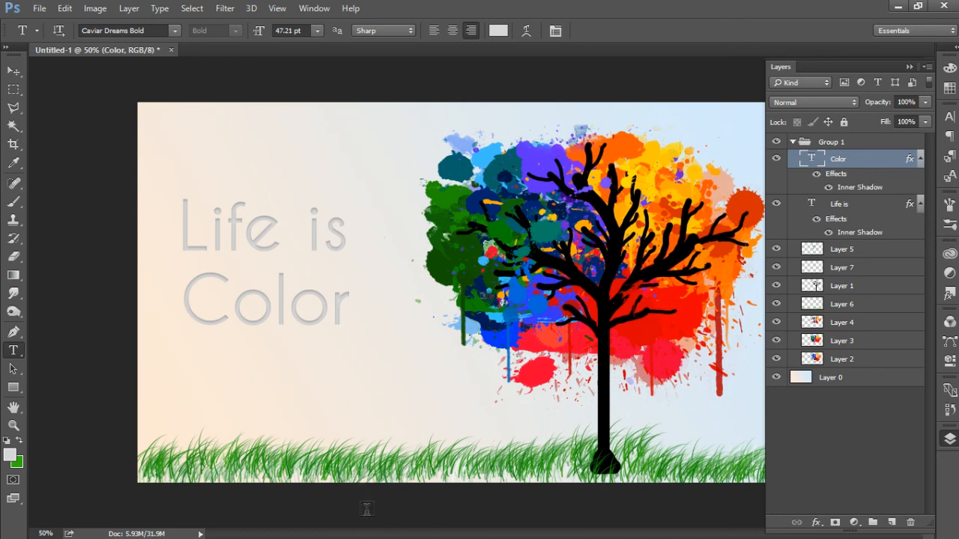
mouse_move(369, 537)
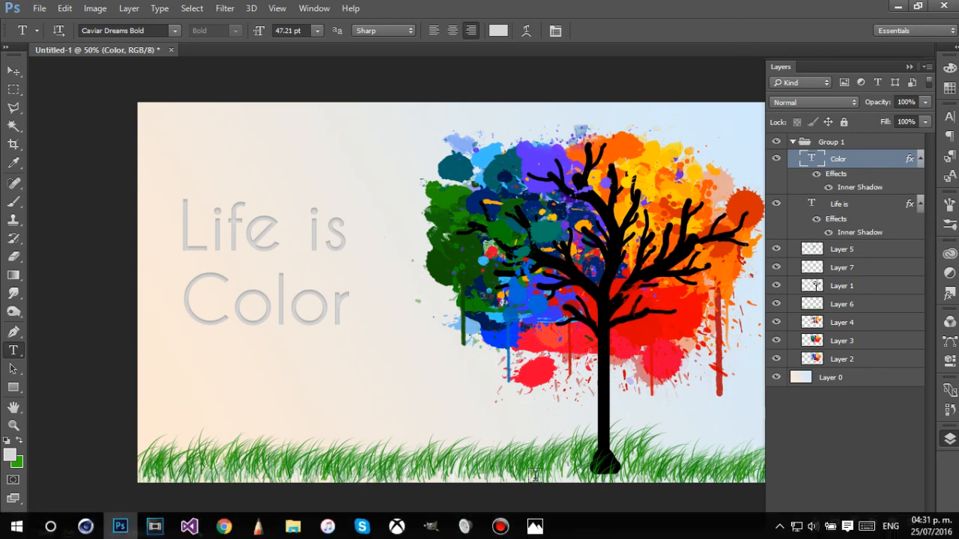
left_click(909, 66)
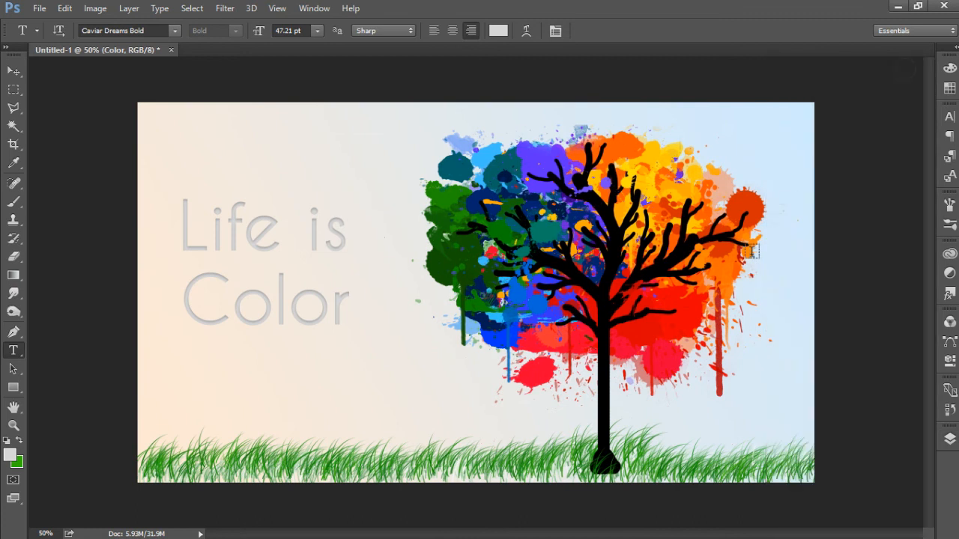